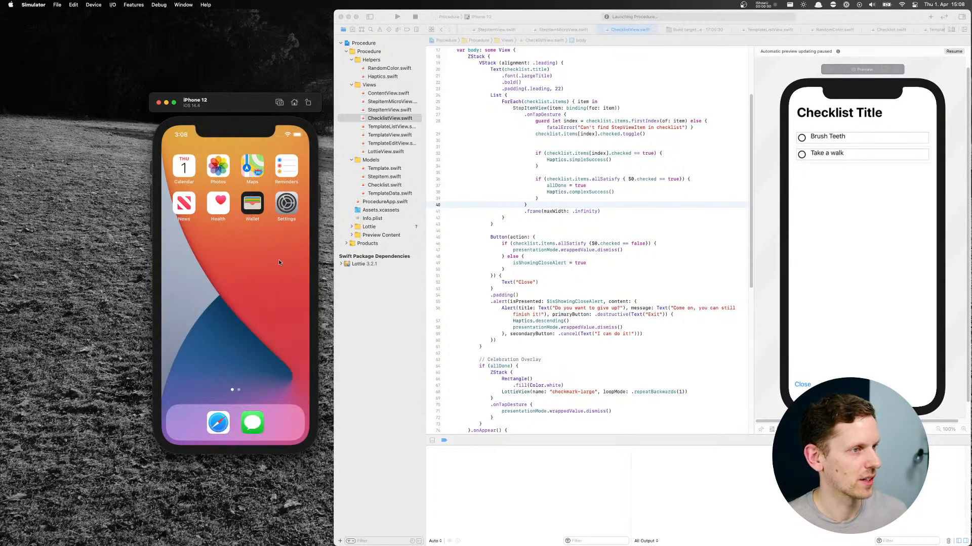
Move the simulator window over the code, open the Meeting wrap up list and check off all three of its items
left_click_drag(223, 107, 459, 96)
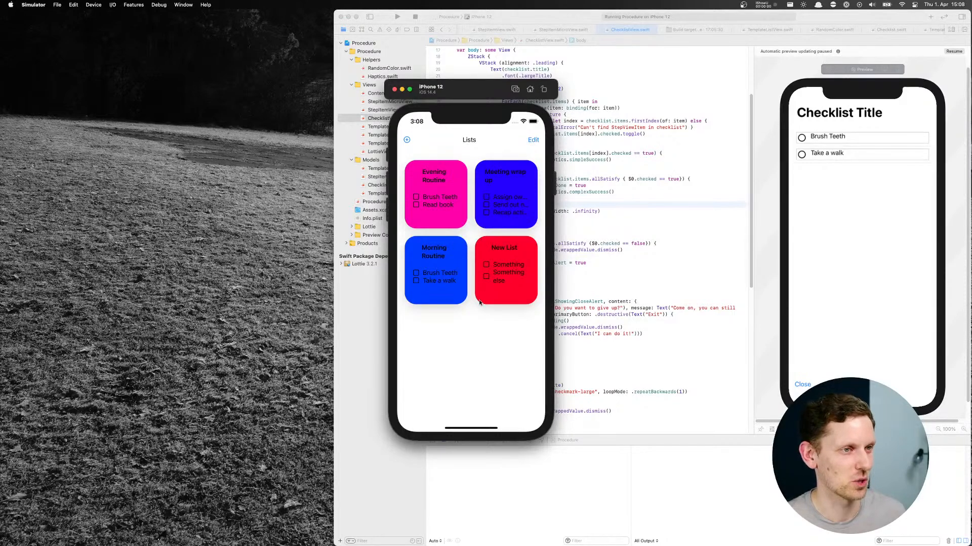
left_click_drag(463, 346, 468, 284)
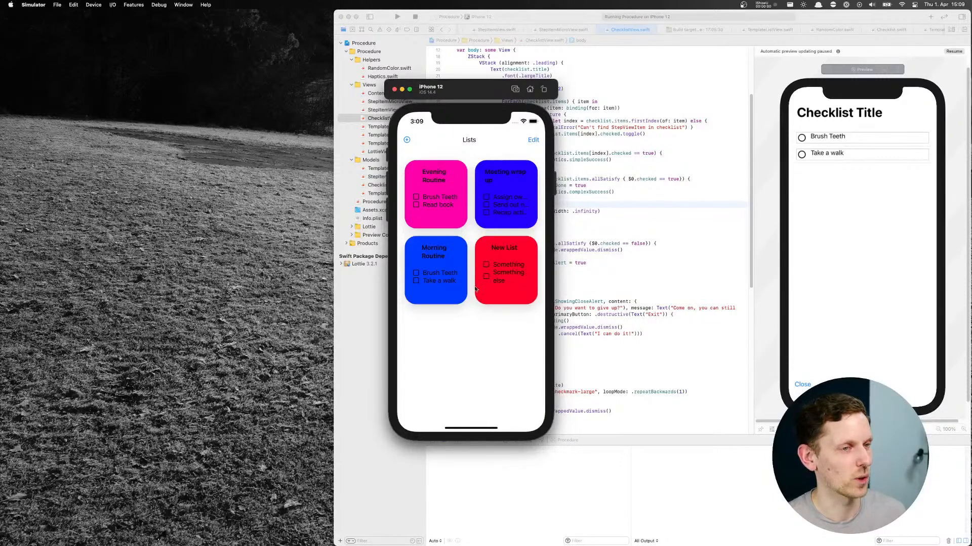
left_click(510, 196)
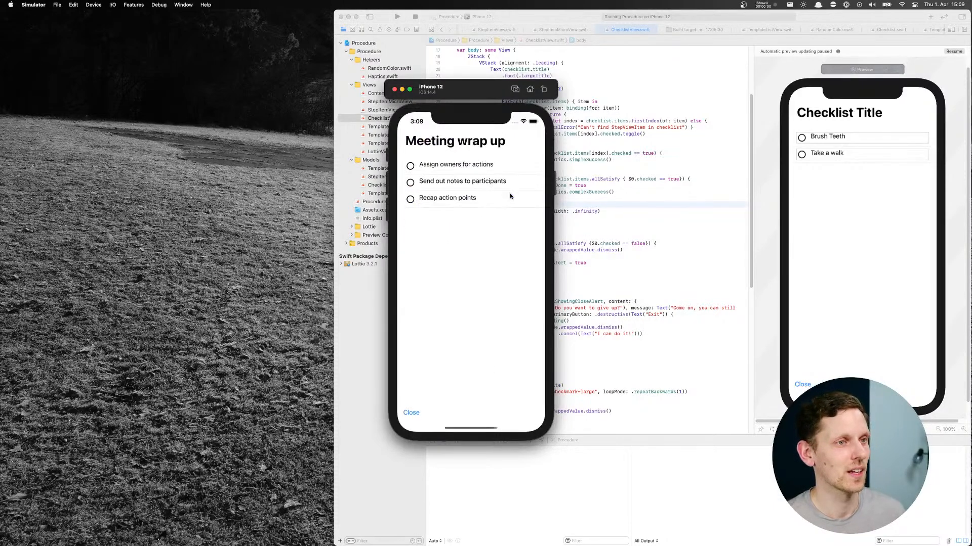
left_click(410, 162)
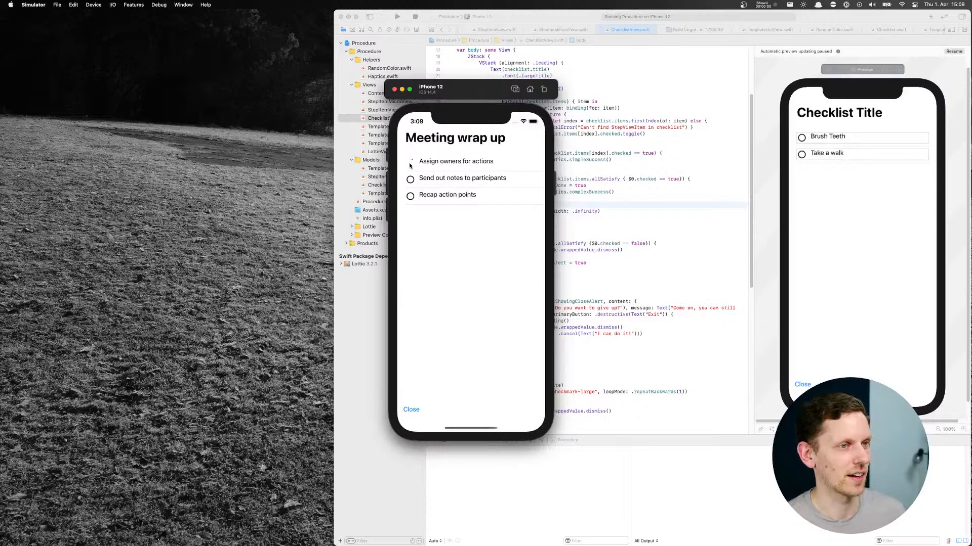
left_click(410, 179)
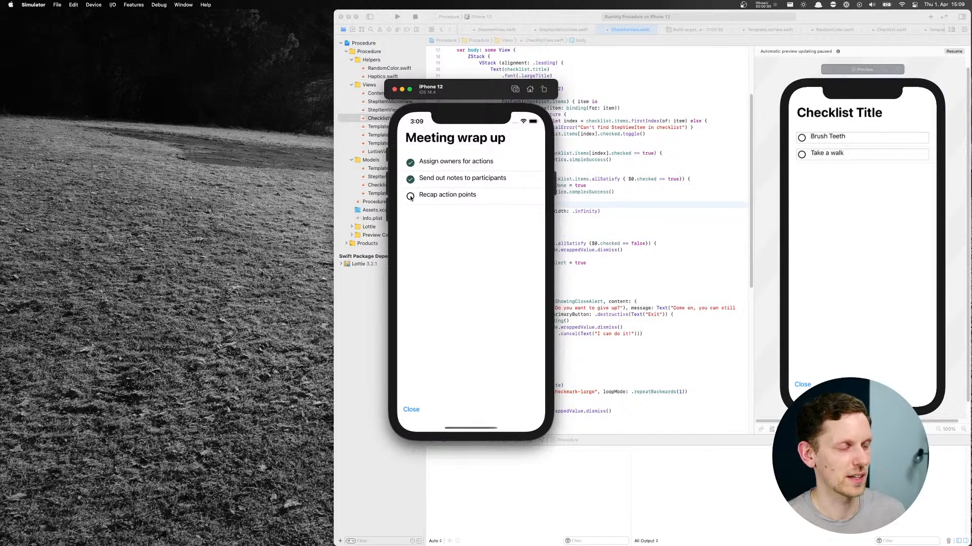
left_click(411, 197)
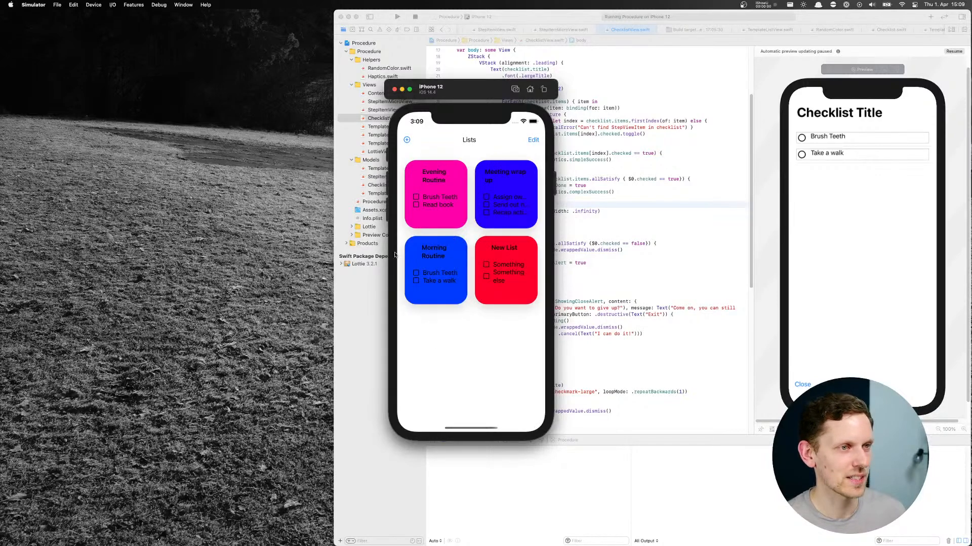
Delete the New List card, leave edit mode and move the Meeting wrap up card ahead of Evening Routine
left_click(534, 140)
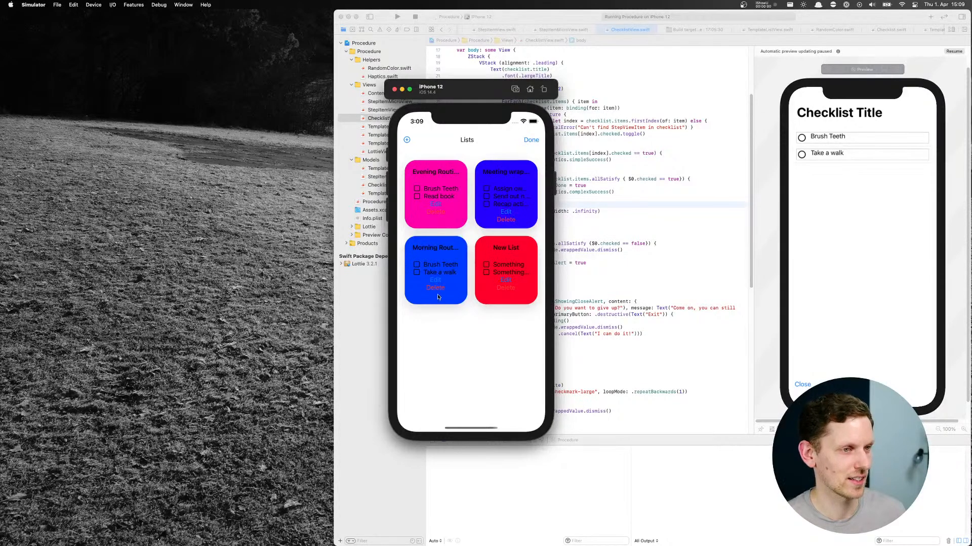
left_click(505, 288)
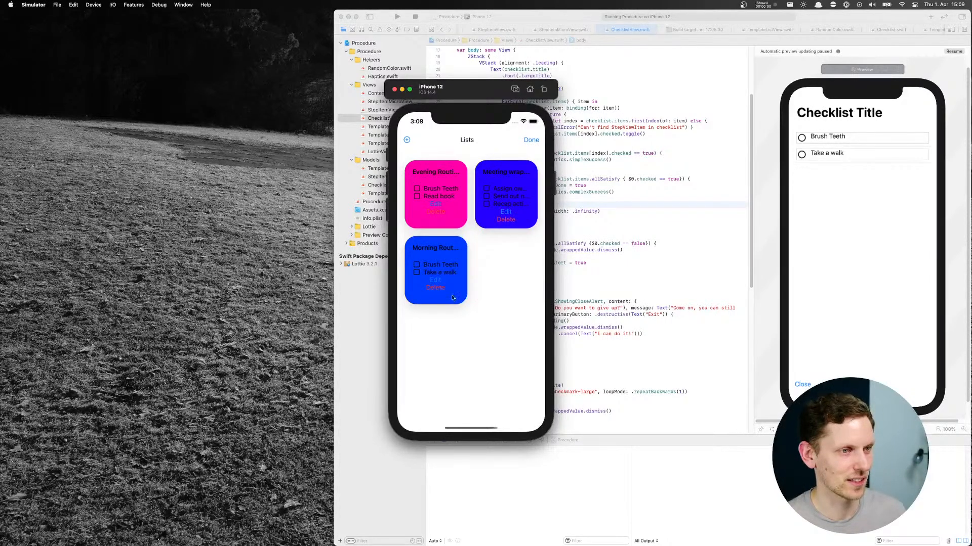
left_click(532, 141)
left_click_drag(506, 185, 408, 196)
Create and save a list template titled "Some list" with the items "Do first thing", "Do the second thing" and "Something else"
left_click(407, 140)
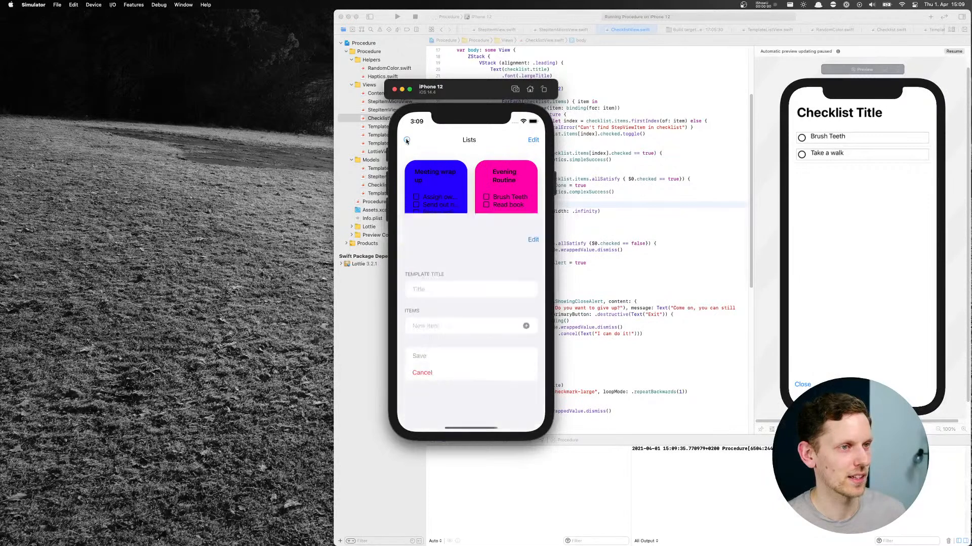
left_click(431, 189)
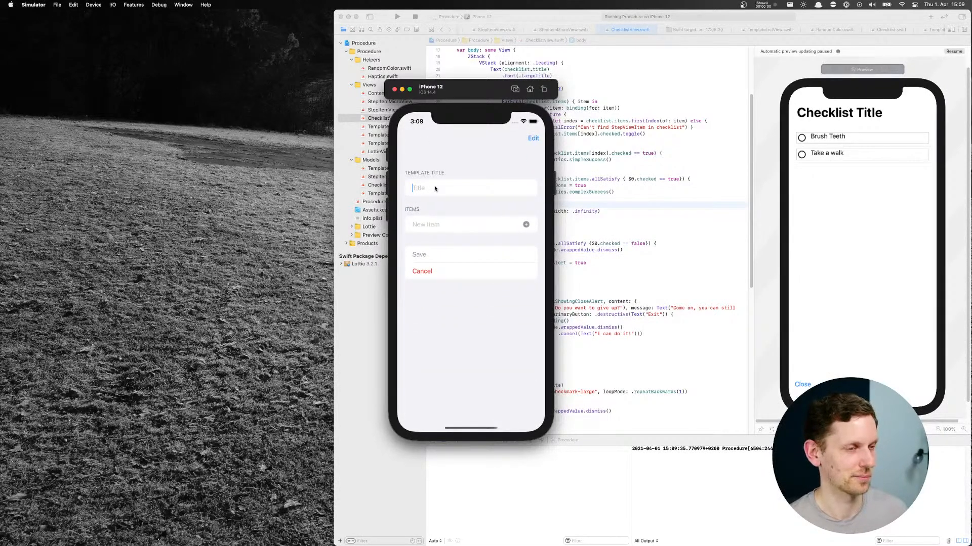
type("Some li")
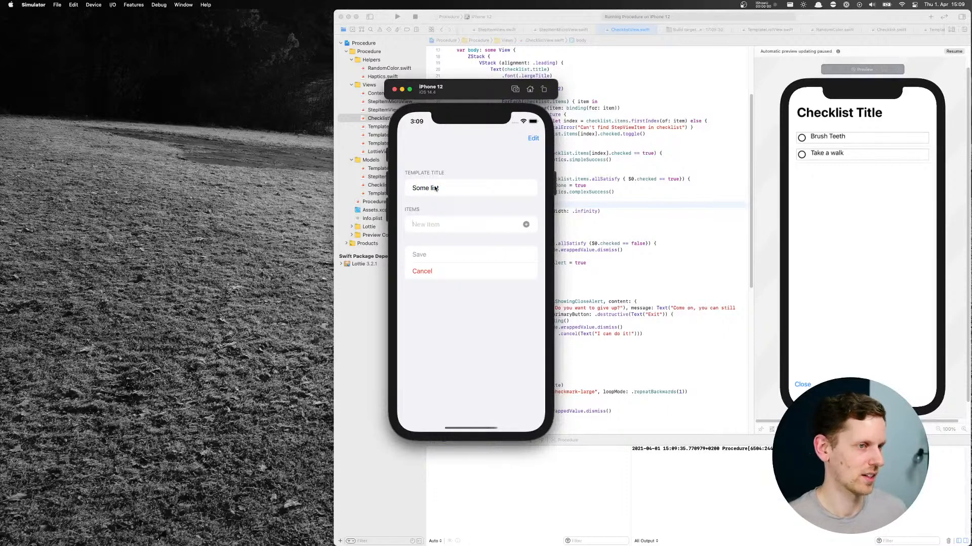
type("Do first thing")
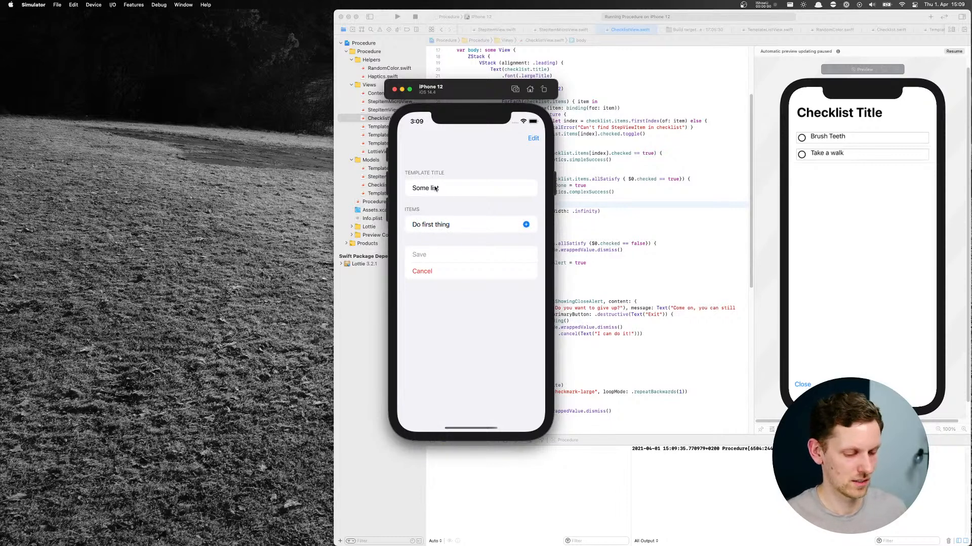
key("Return")
type("D")
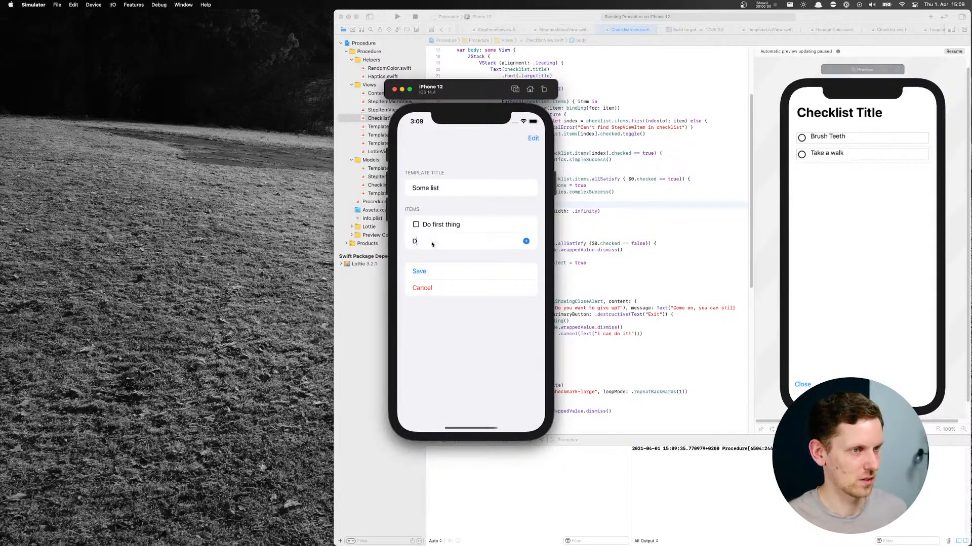
type("o the second thing")
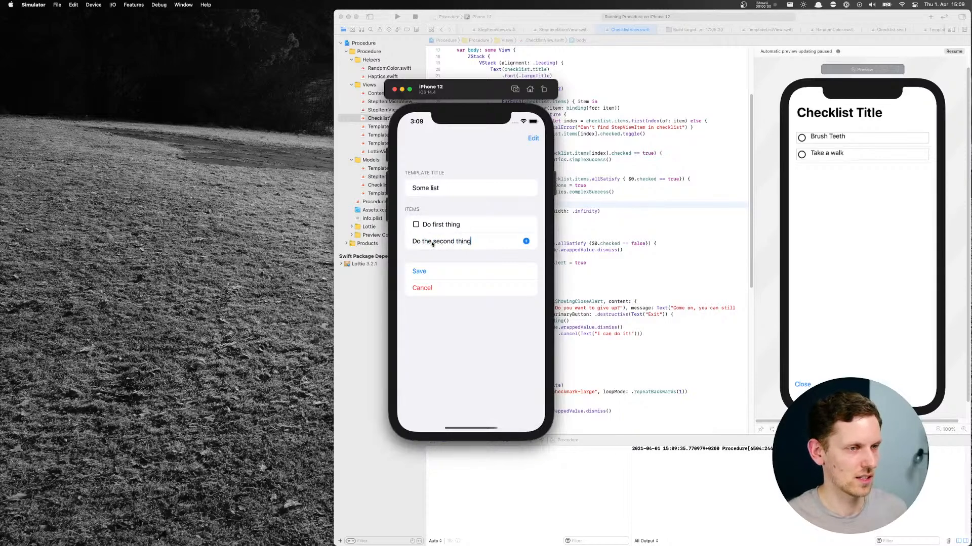
key("Return")
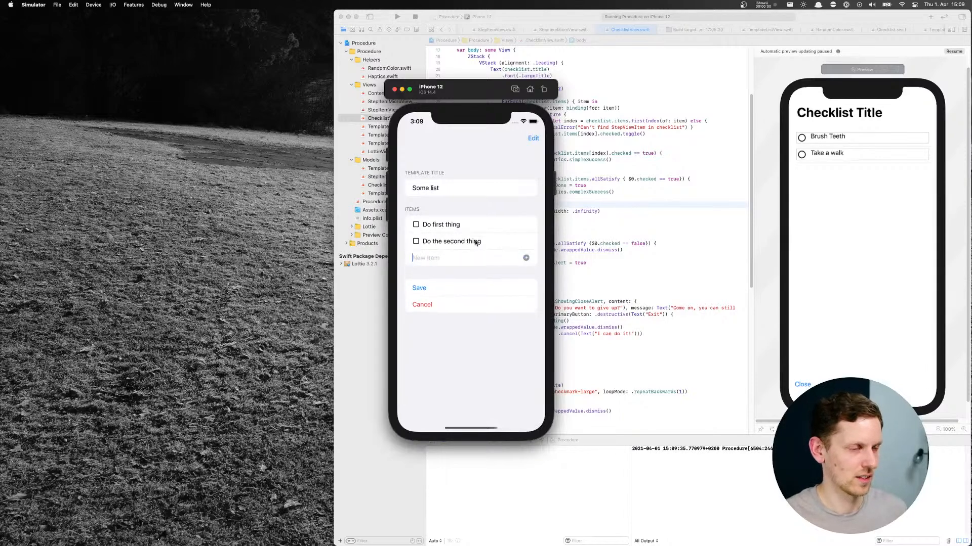
type("Something else")
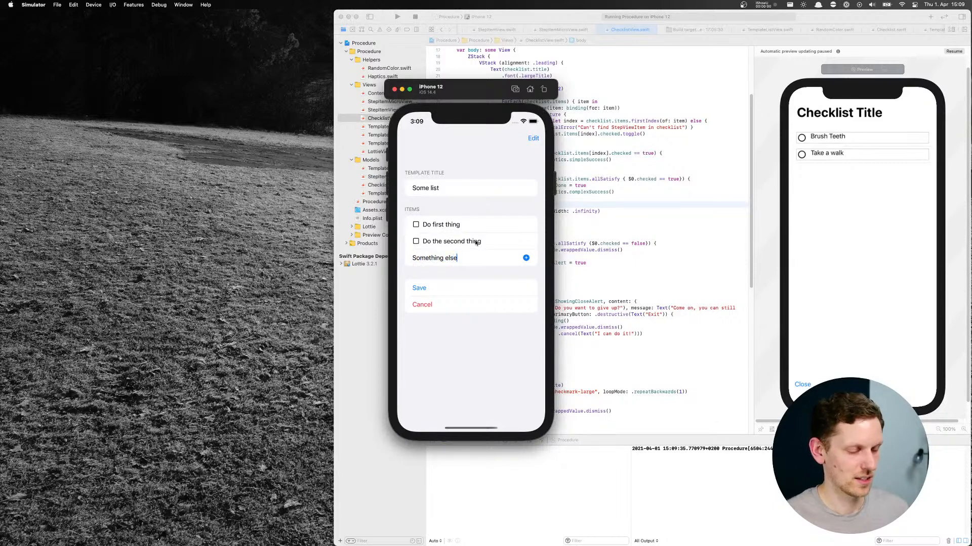
key("Return")
left_click(451, 301)
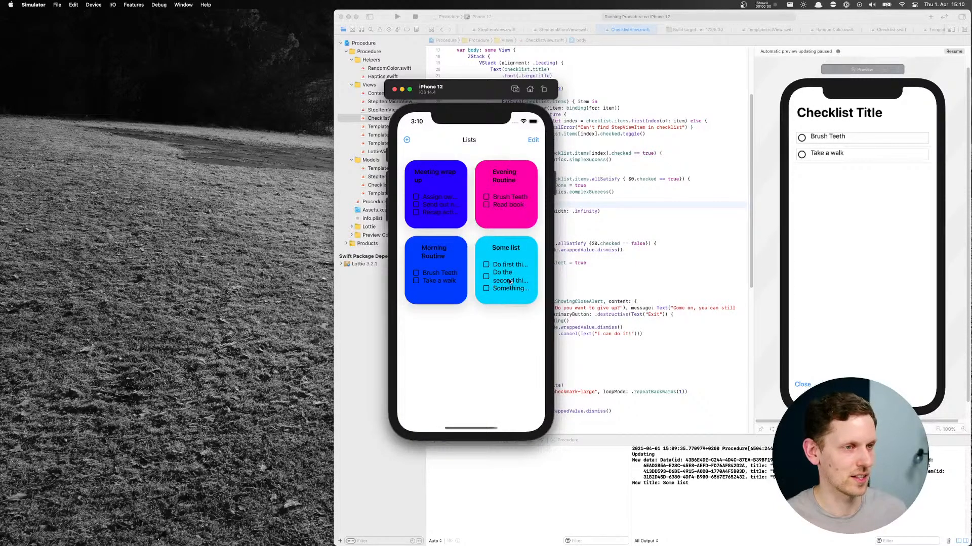
Move the Some list card ahead of Morning Routine, then open it and check off Do first thing
left_click_drag(515, 275, 452, 261)
left_click(452, 261)
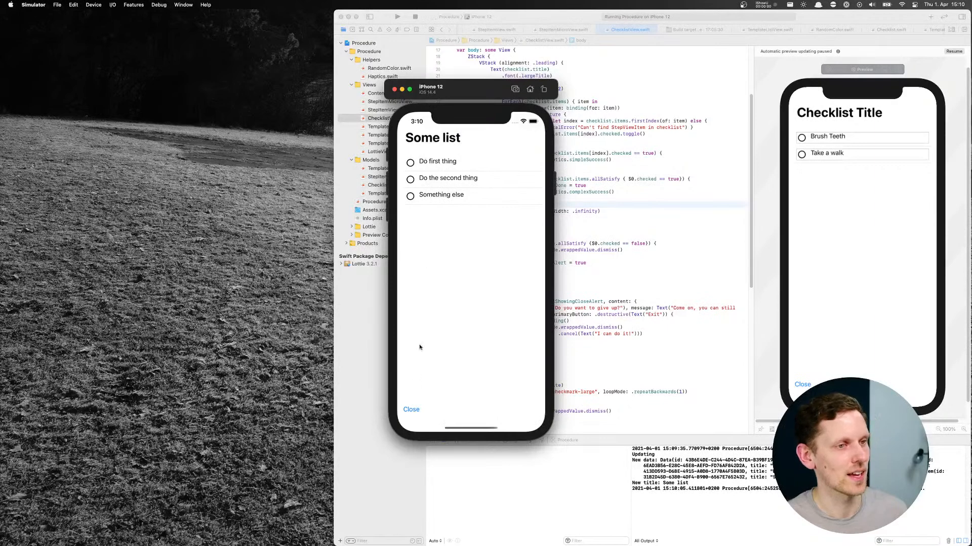
left_click(410, 165)
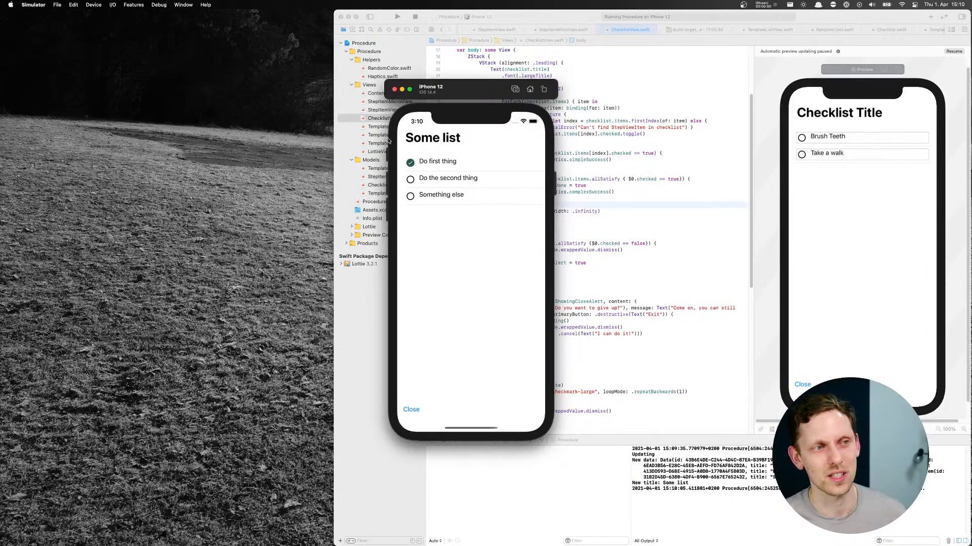
Close the unfinished Some list checklist twice, answering "I can do it!" the first time and "Exit" the second
left_click(412, 410)
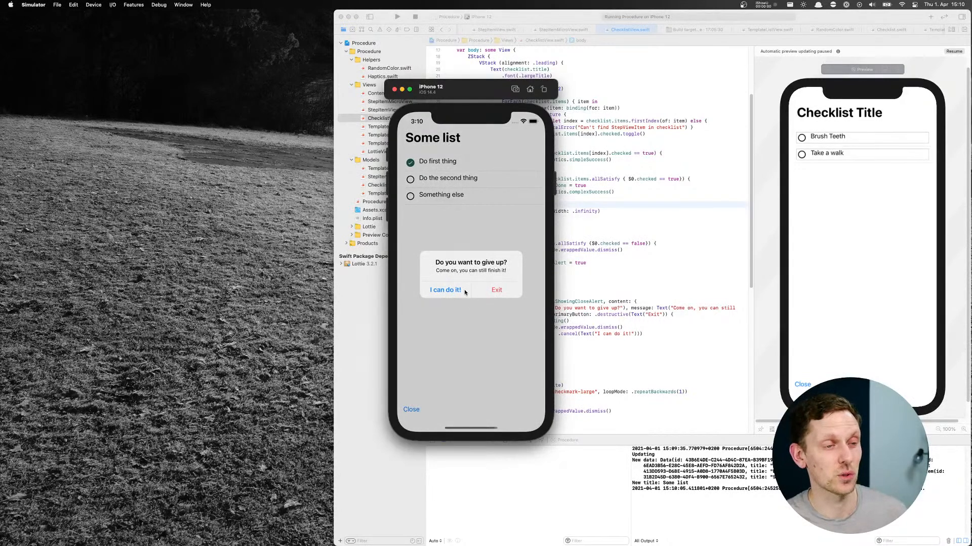
left_click(454, 290)
left_click(424, 410)
left_click(496, 293)
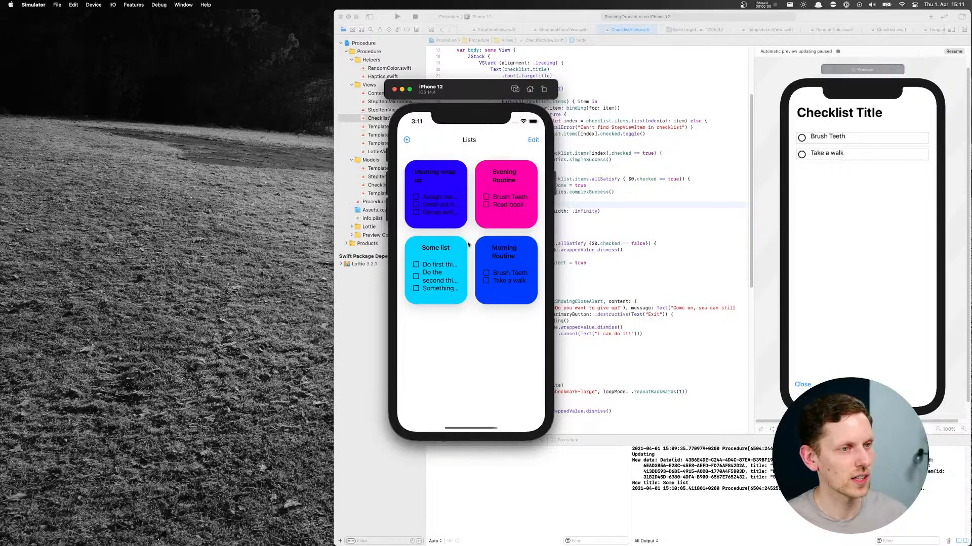
Retitle the Evening Routine template as "Morning Routine" and save it
scroll(441, 242, "up", 1)
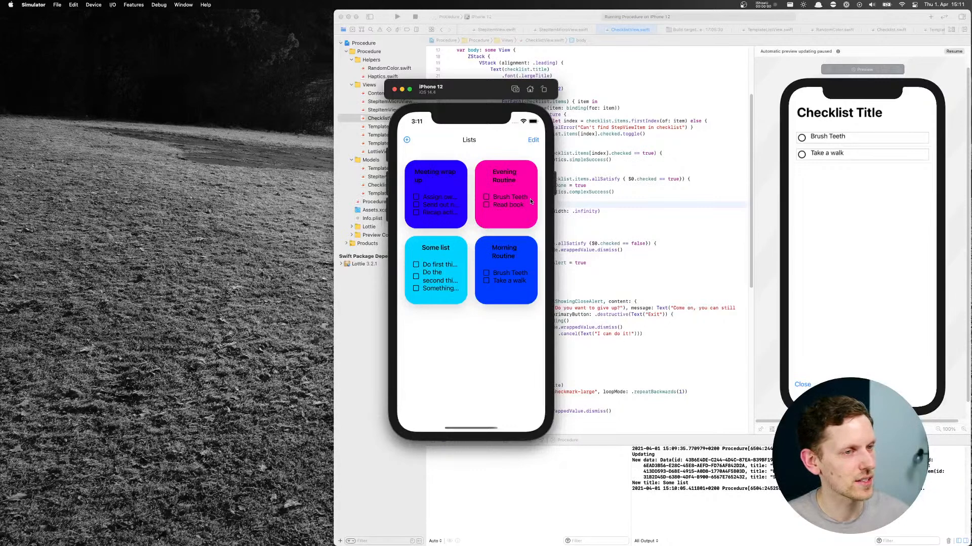
left_click(533, 140)
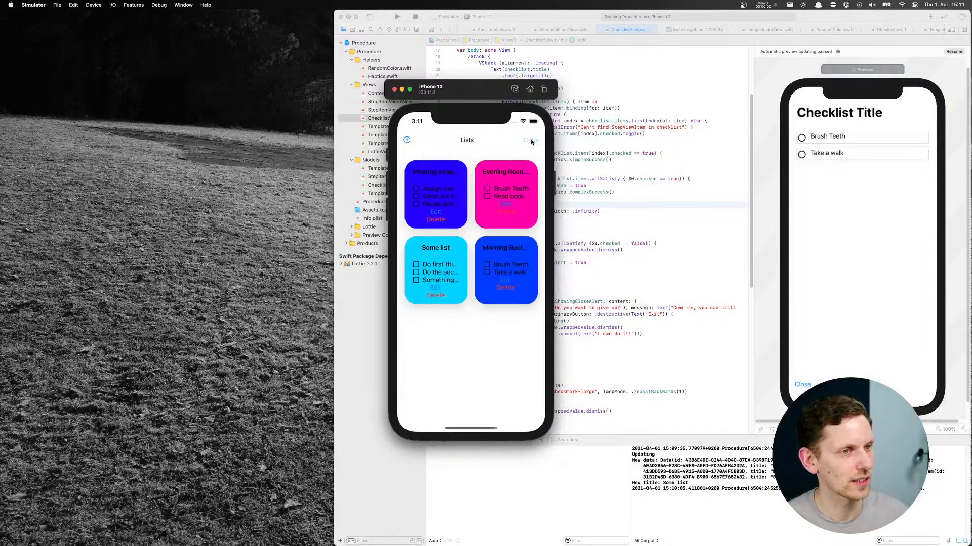
left_click(506, 203)
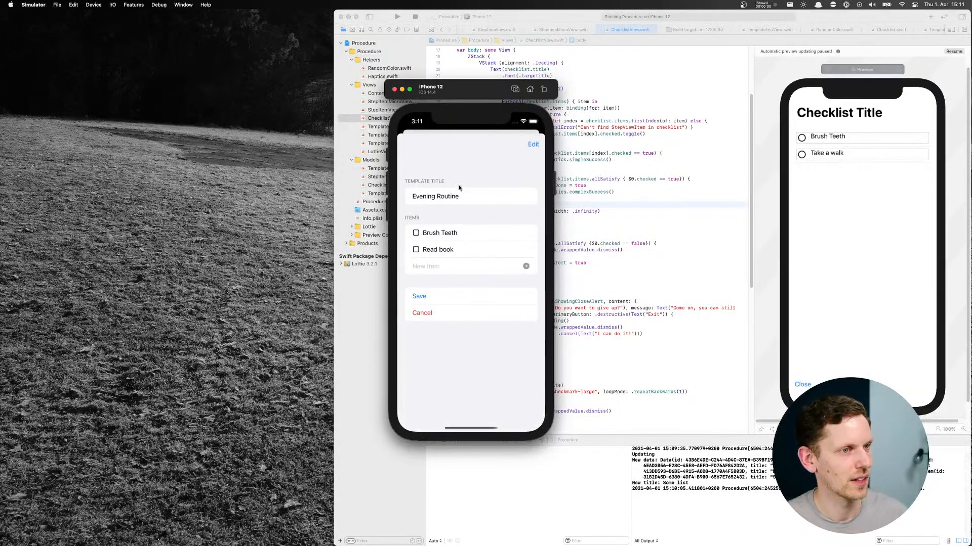
double_click(424, 198)
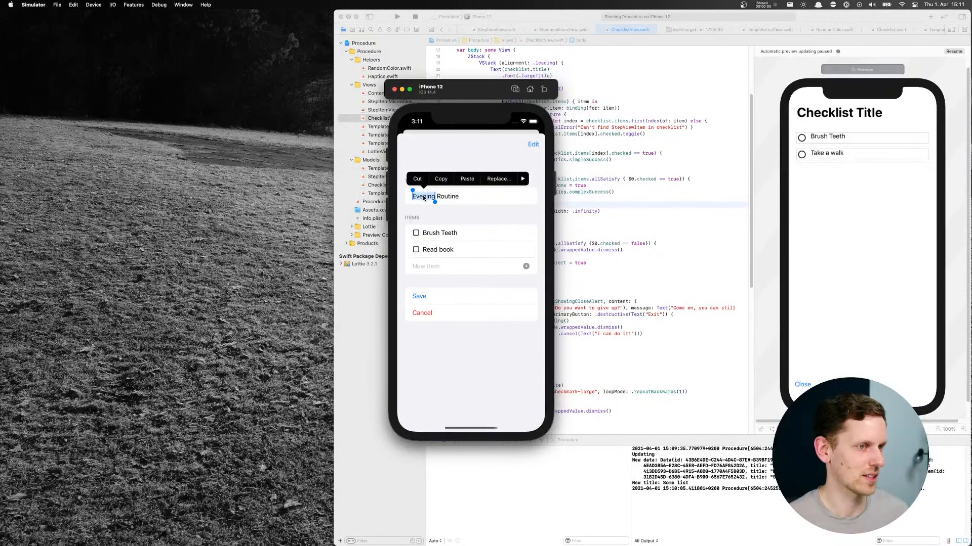
type("Morning")
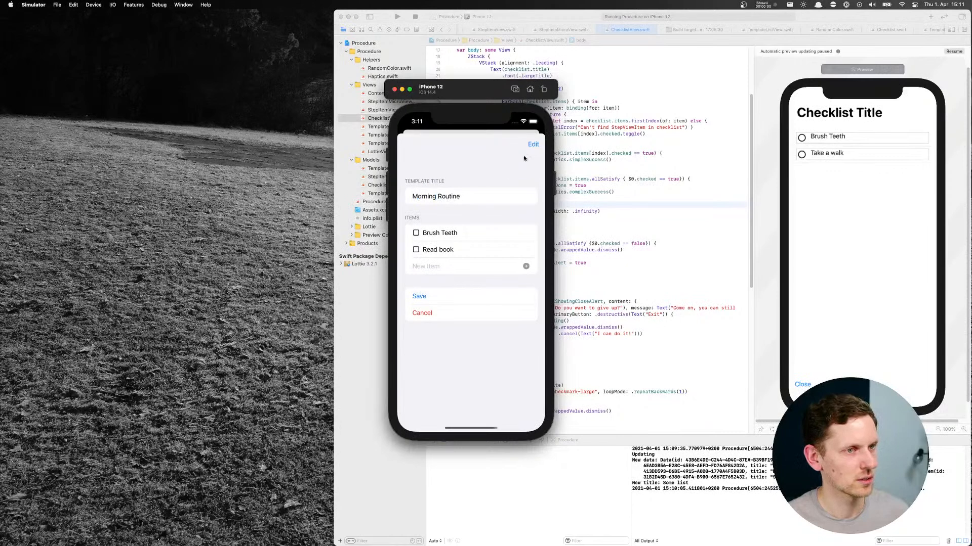
left_click(444, 300)
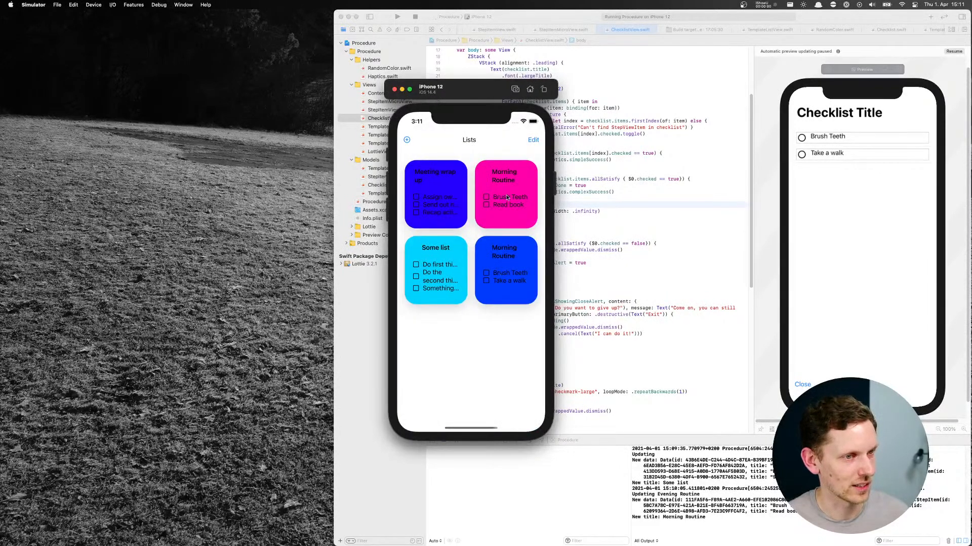
Change the title of the pink Morning Routine template back to "Evening Routine" and save it
left_click(528, 145)
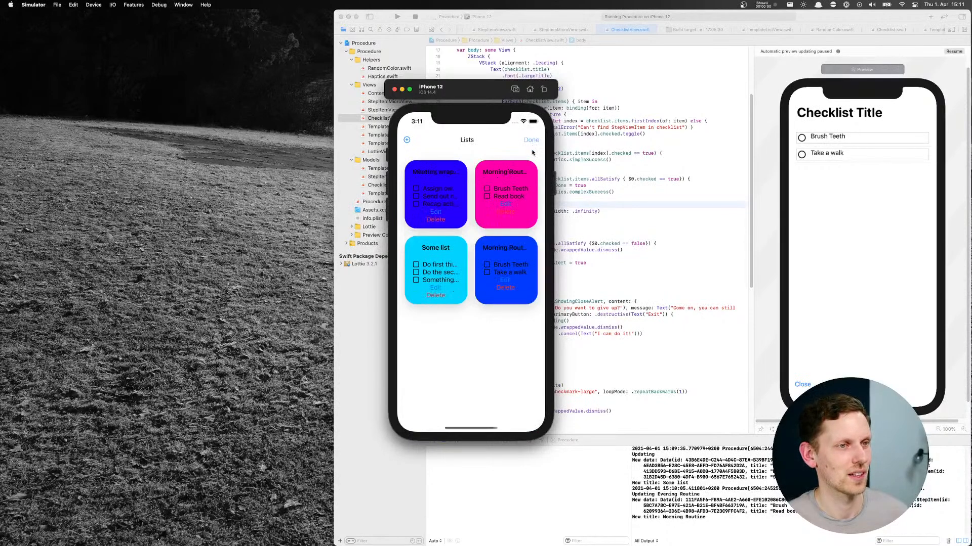
left_click(503, 203)
double_click(427, 198)
type("Evening Routine")
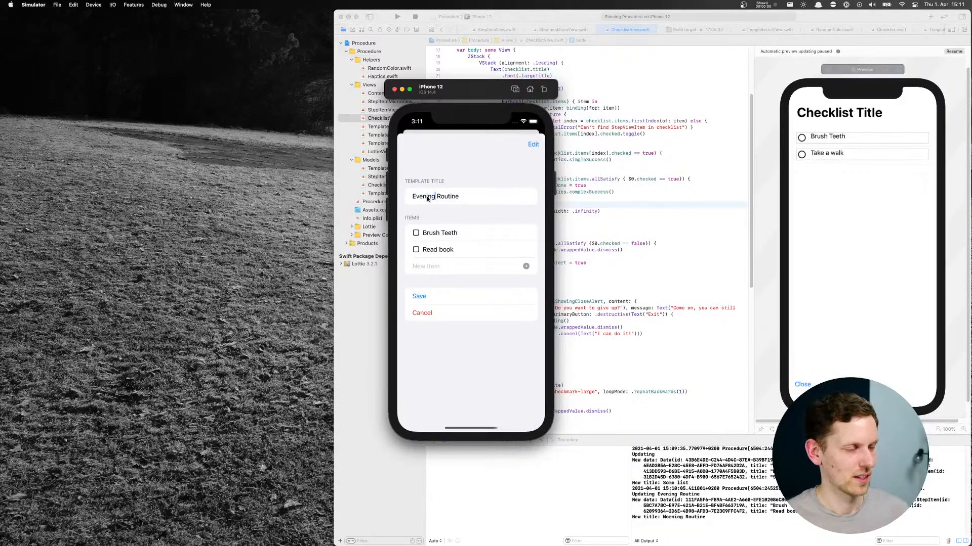
left_click(431, 294)
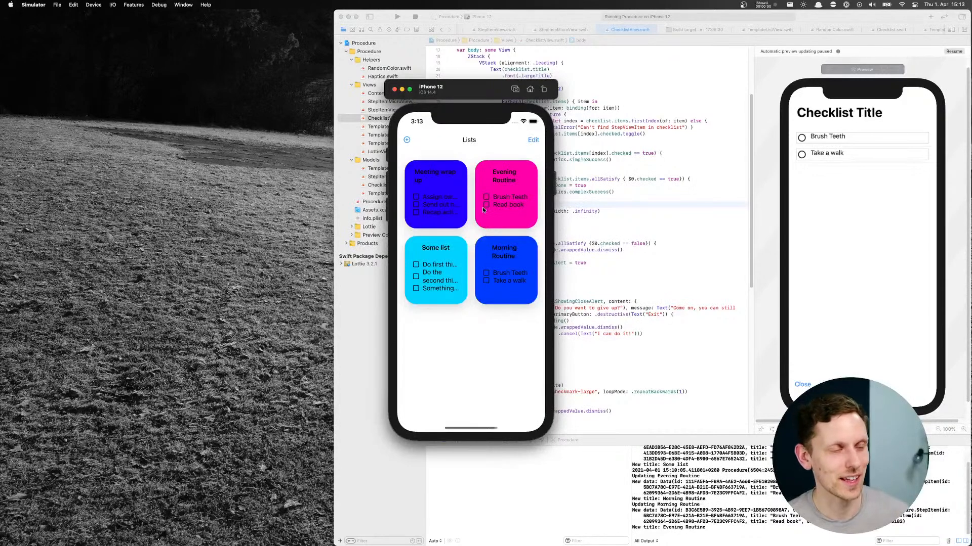
View the Some list and Evening Routine checklists, closing each one without checking any items
left_click(416, 269)
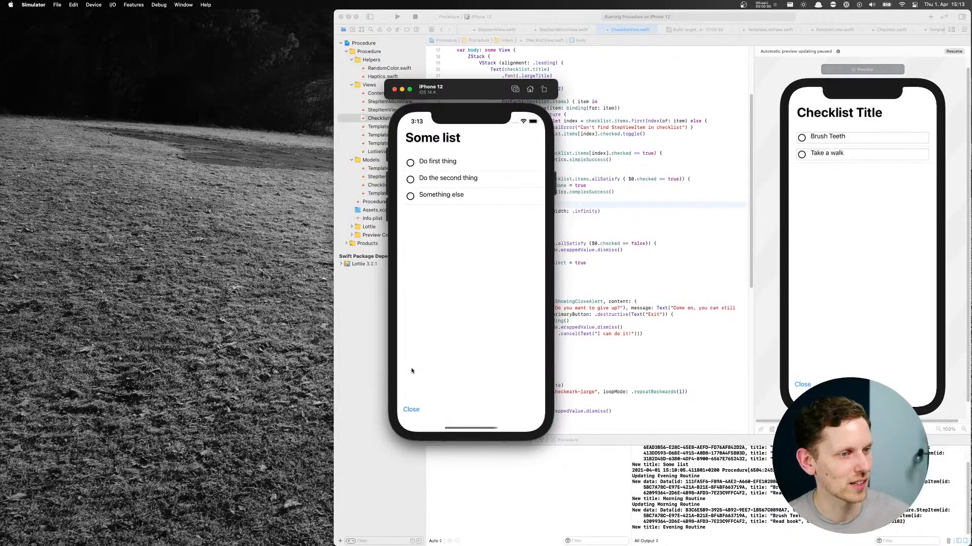
left_click(413, 412)
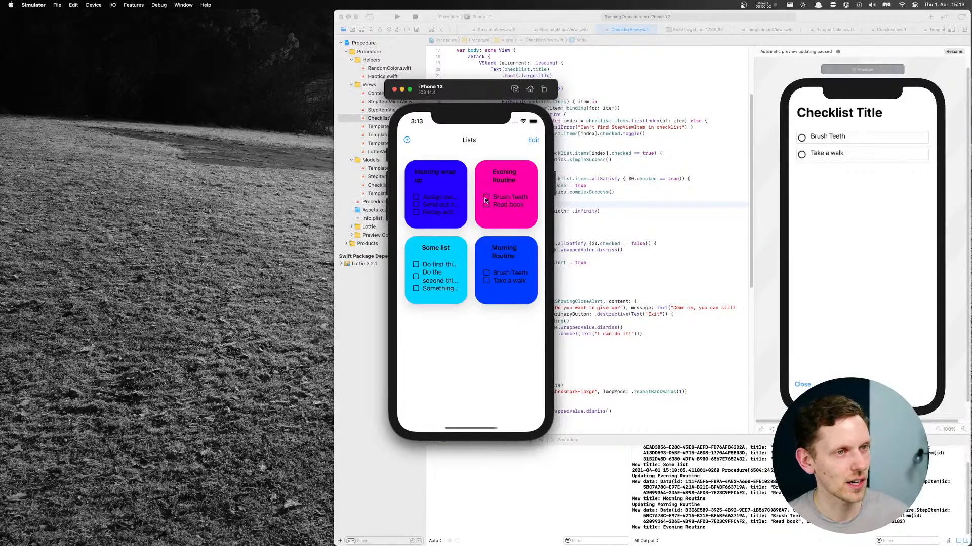
left_click(499, 181)
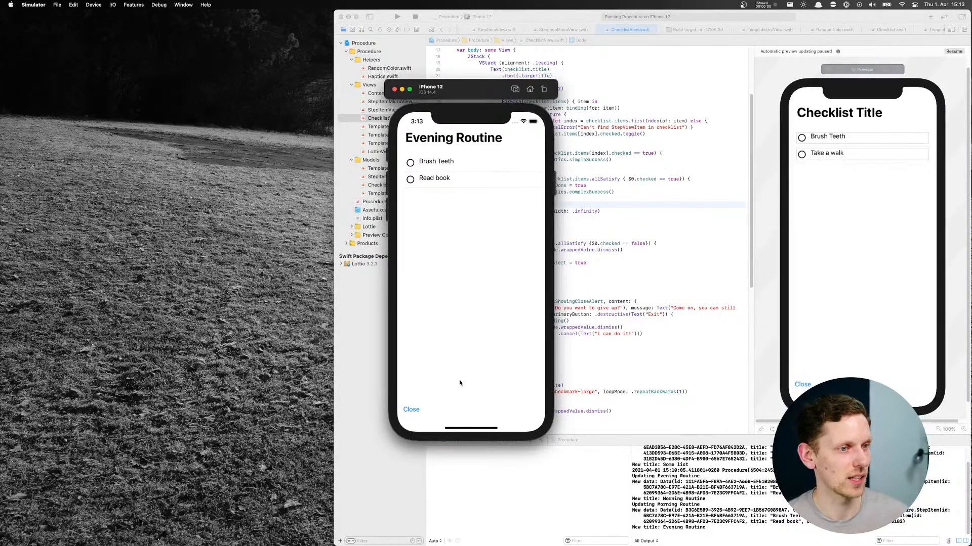
left_click(411, 408)
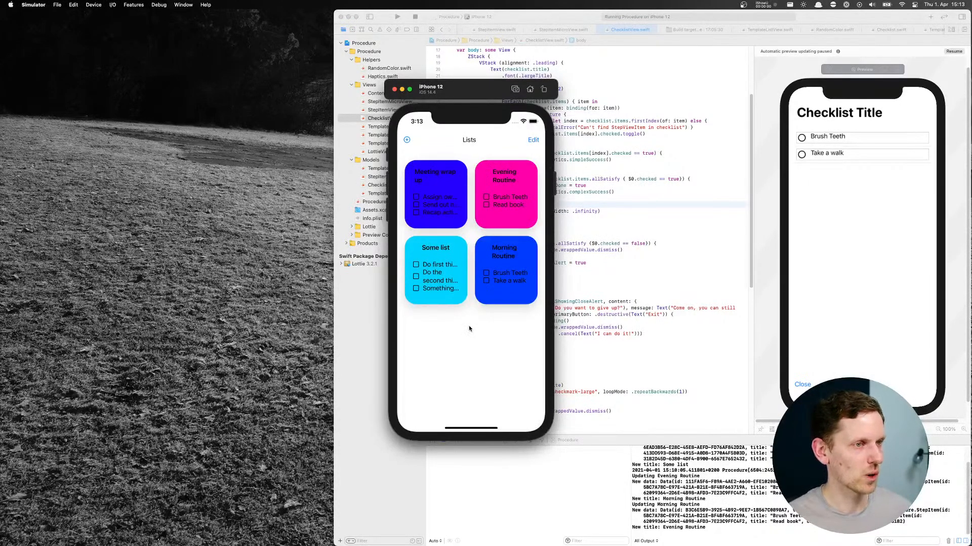
mouse_move(481, 544)
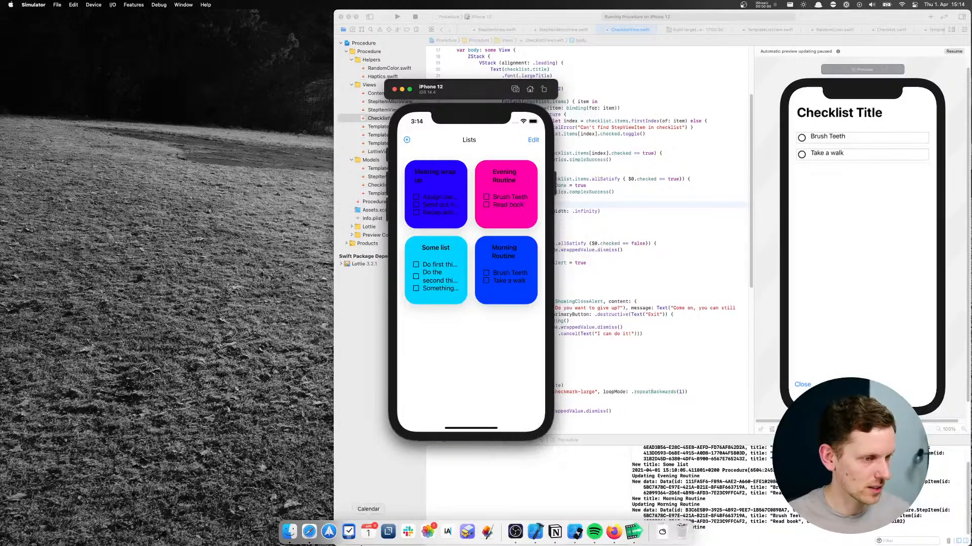
Copy the Use cases bullet list from the App Project page in Notion into the Checklist App file in Figma, and hide Notion
left_click(614, 532)
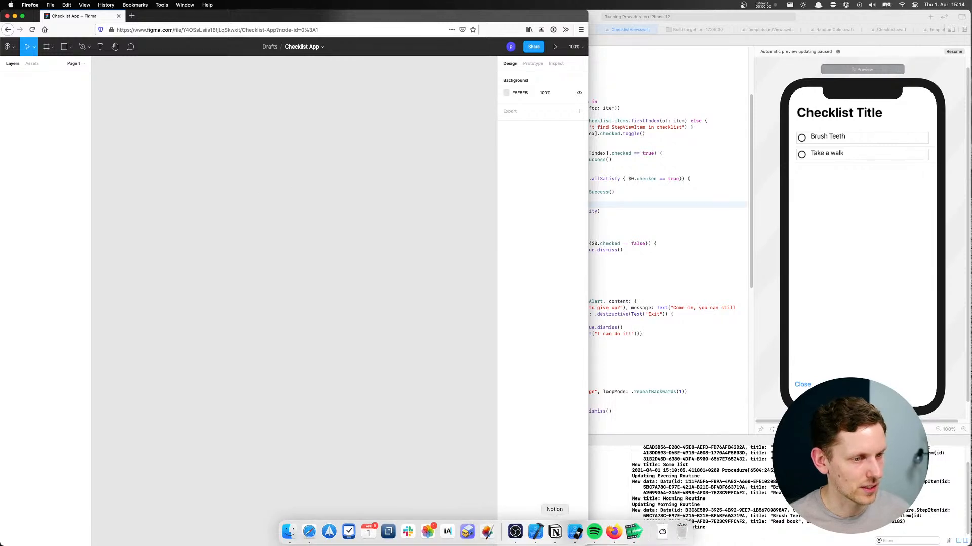
left_click(555, 533)
left_click_drag(660, 140, 768, 381)
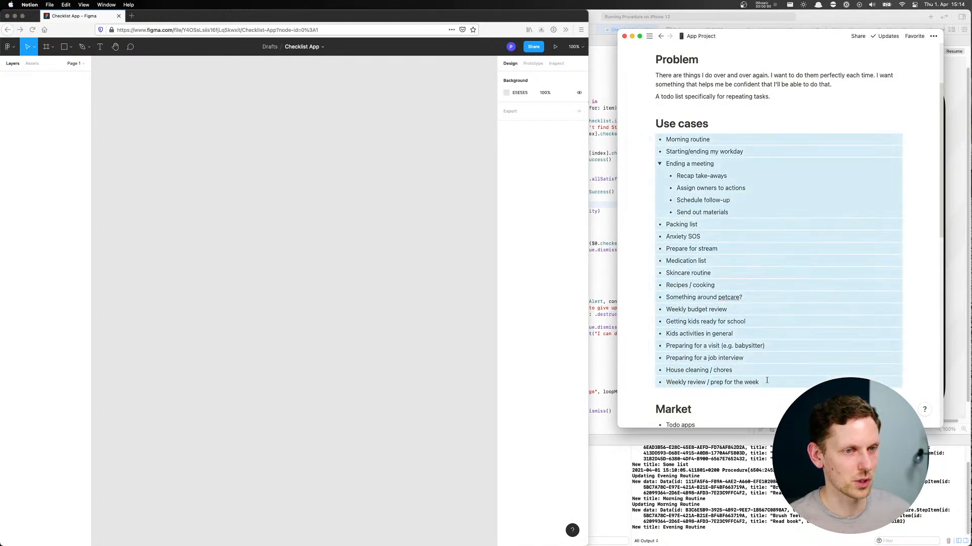
left_click(299, 203)
type("- Morning routine - Starting/ending my workday - Ending a meeting     - Recap take-aways     - Assign owners to actions     - Schedule follow-up     - Send out materials - Packing list - Anxiety SOS - Prepare for stream - Medication list - Skincare routine - Recipes / cooking - Something around petcare? - Weekly budget review - Getting kids ready for school - Kids activities in general - Preparing for a visit (e.g. babysitter) - Preparing for a job interview - House cleaning / chores - Weekly review / prep for the week")
left_click(777, 100)
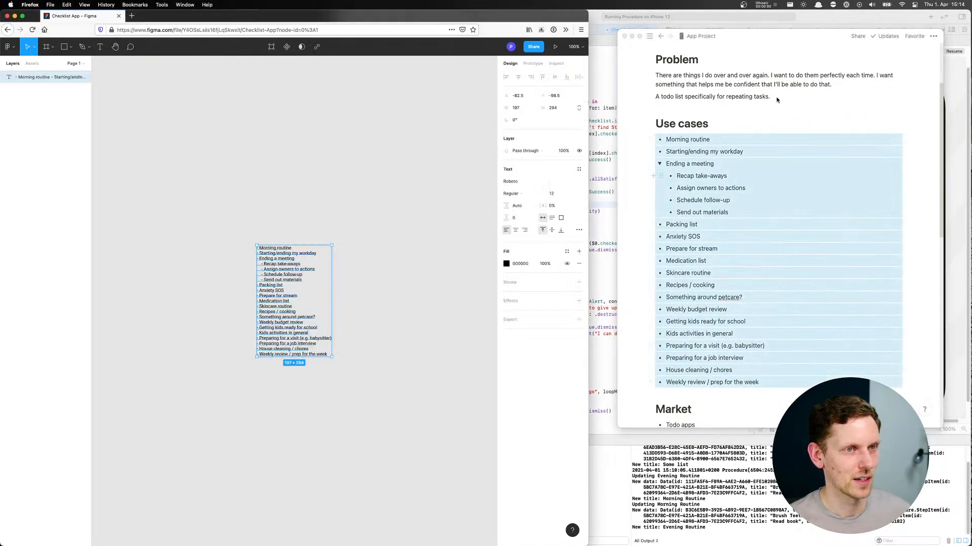
key("super+h")
Move the pasted use-case list to about X -397, Y -335 on the Figma canvas
left_click(252, 235)
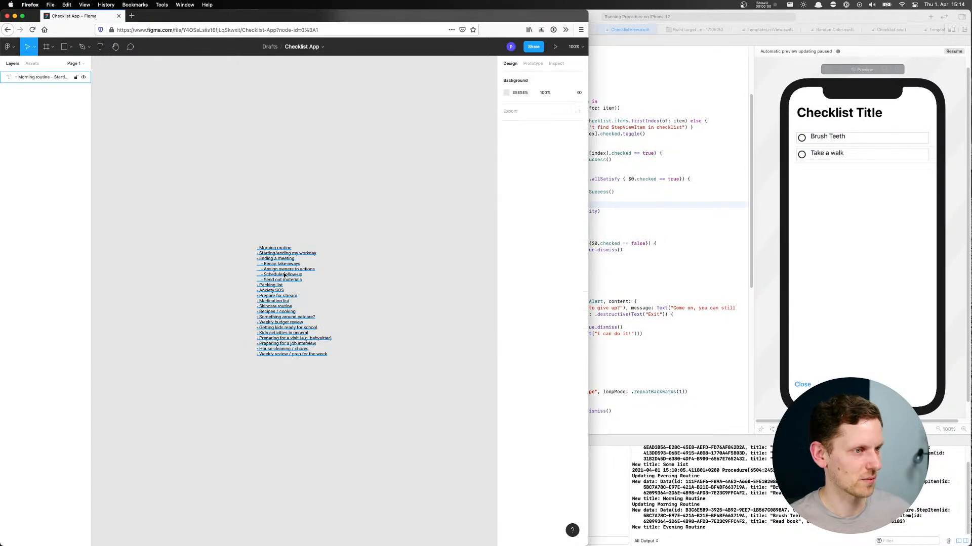
left_click(287, 302)
left_click_drag(287, 302, 195, 215)
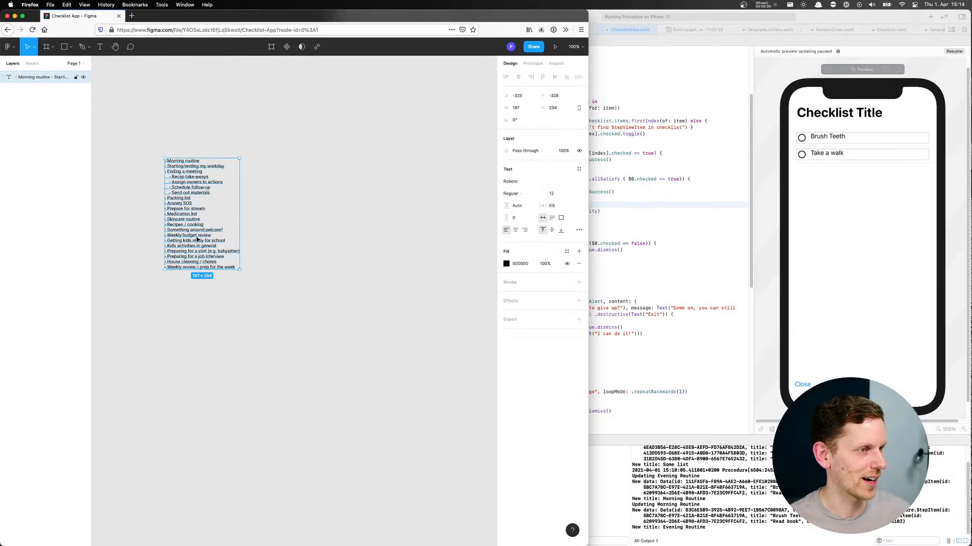
left_click(296, 190)
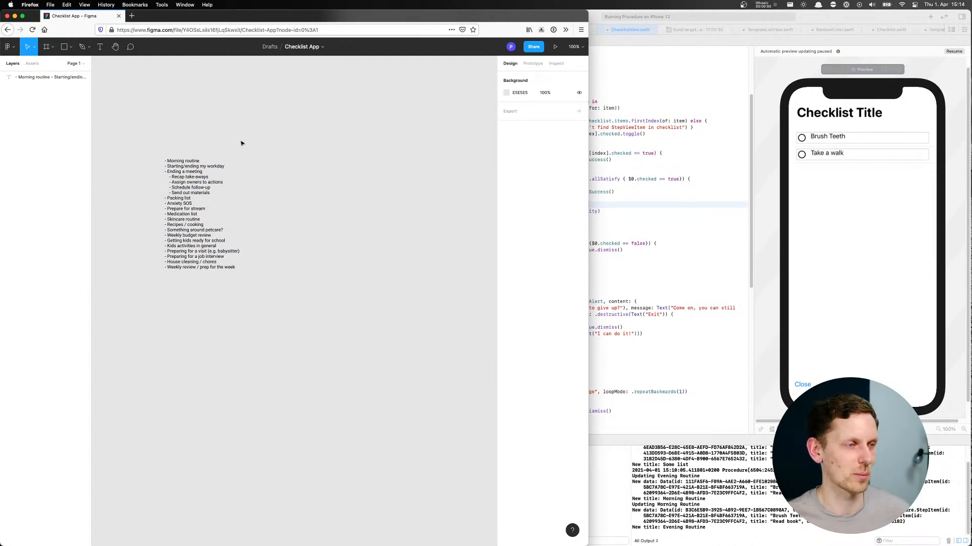
scroll(248, 140, "up", 3)
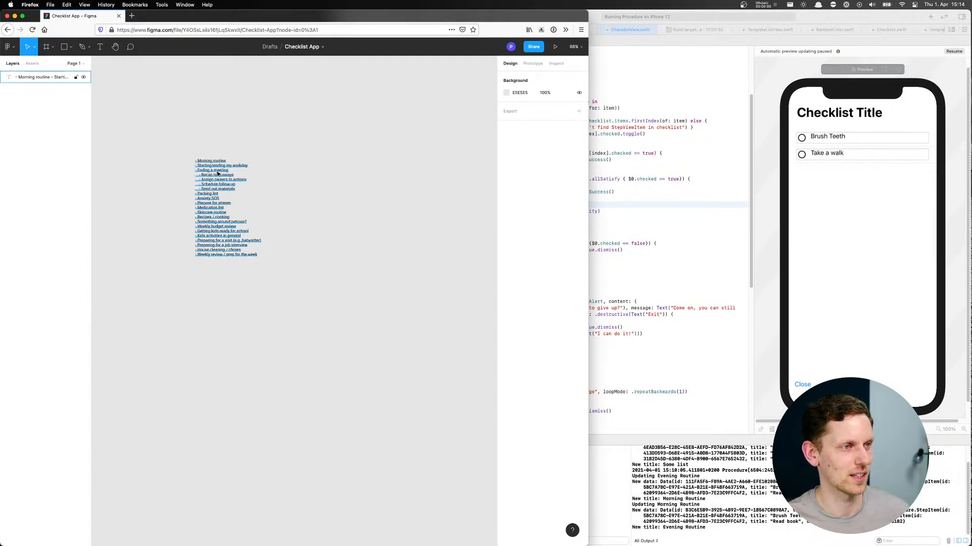
scroll(217, 174, "up", 5)
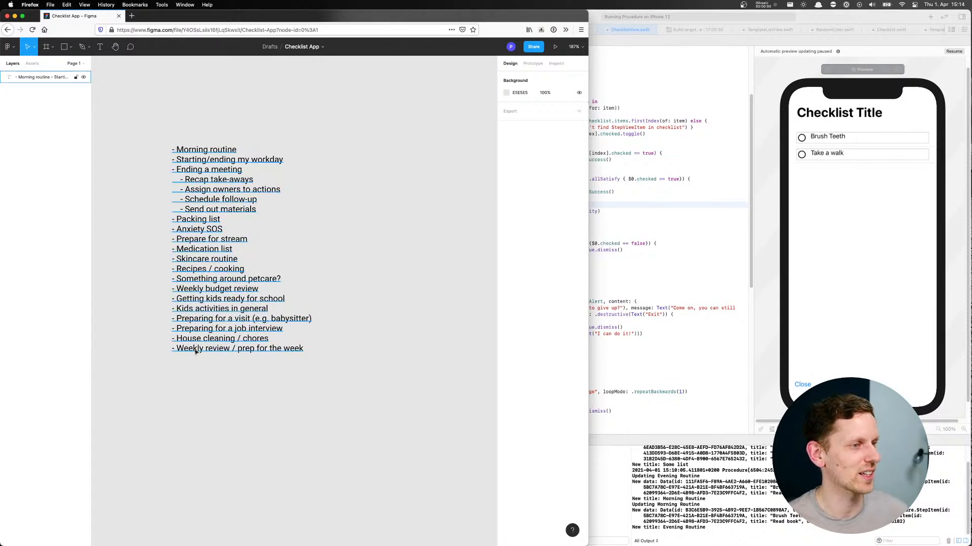
left_click_drag(210, 258, 182, 260)
left_click(407, 284)
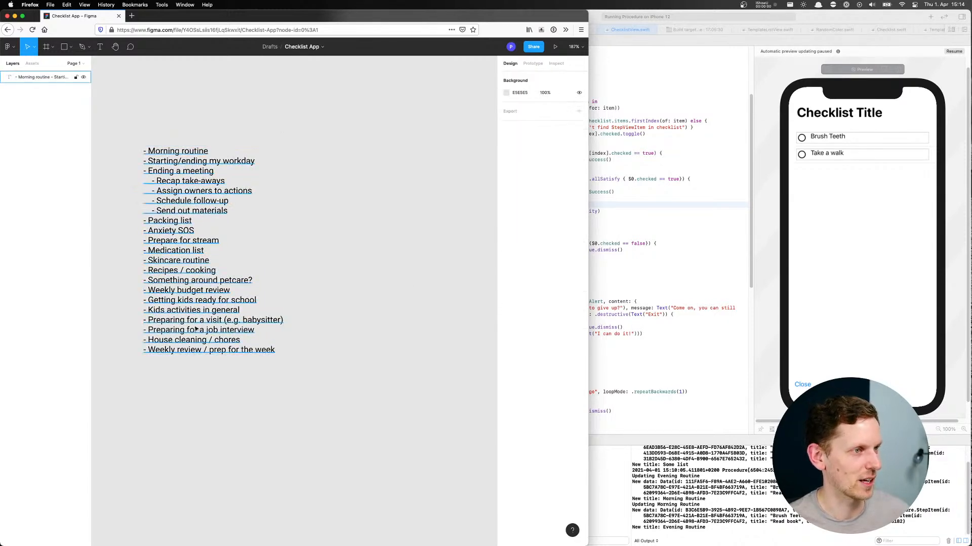
left_click_drag(186, 246, 163, 239)
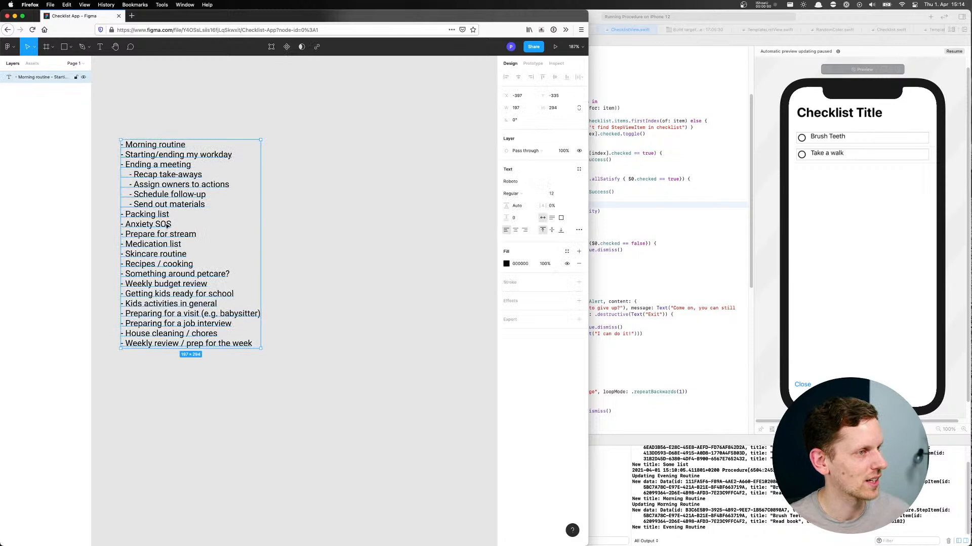
key("Escape")
Insert an indented line beginning with an orange cat-face emoji beneath "Morning routine" in the list
left_click(182, 147)
double_click(183, 148)
left_click(185, 145)
key("Return")
type("📦")
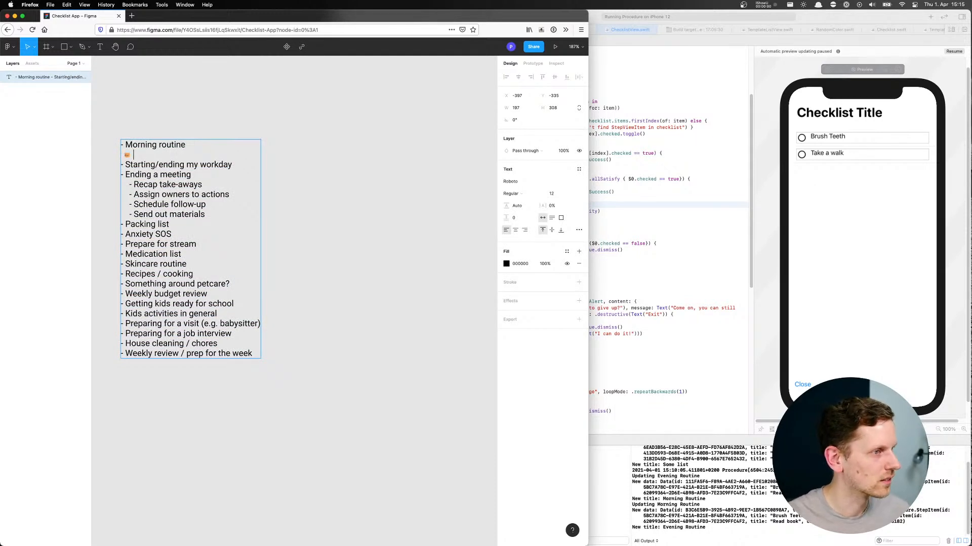
key("BackSpace")
type("-")
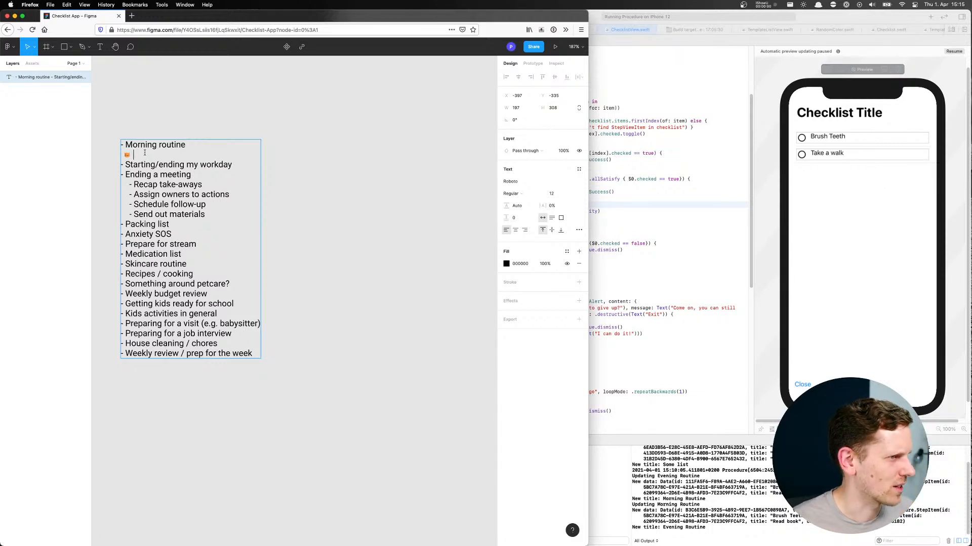
Enter "Do 1+ pullups" after the orange cat-face emoji under "Morning routine"
scroll(130, 157, "up", 10)
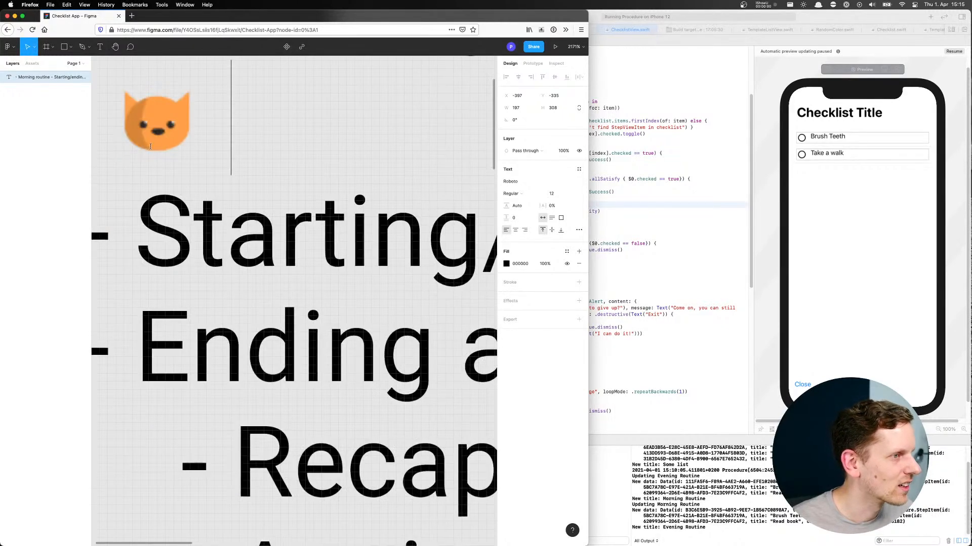
scroll(160, 143, "down", 10)
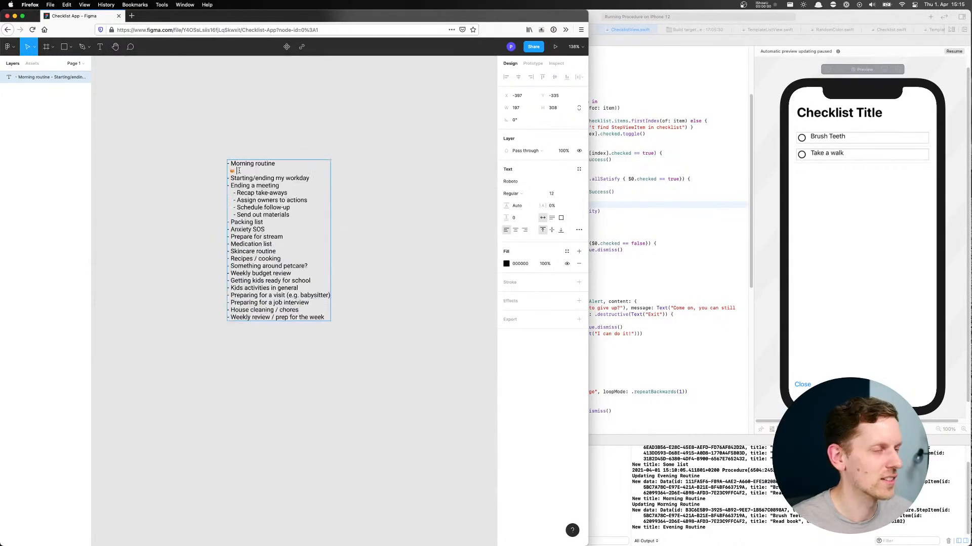
scroll(239, 175, "up", 5)
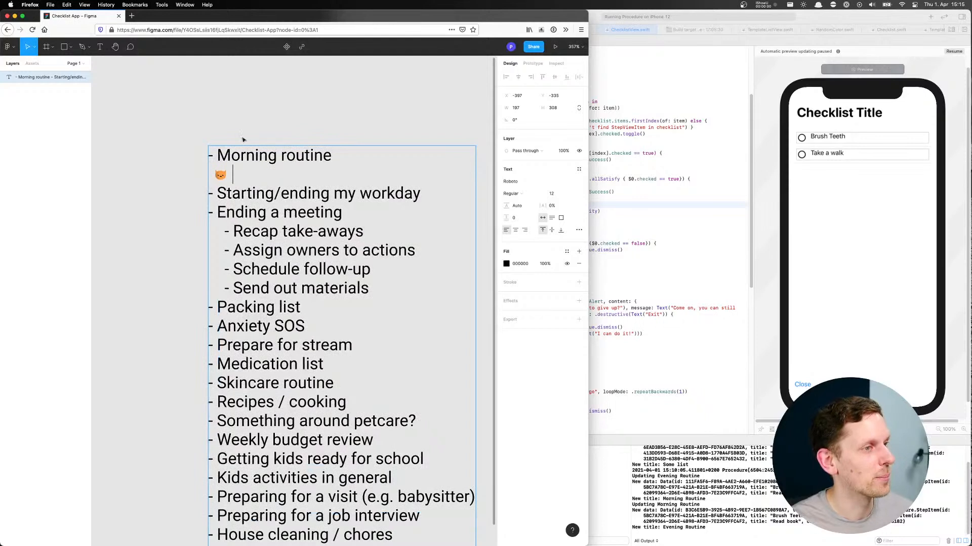
scroll(271, 98, "right", 3)
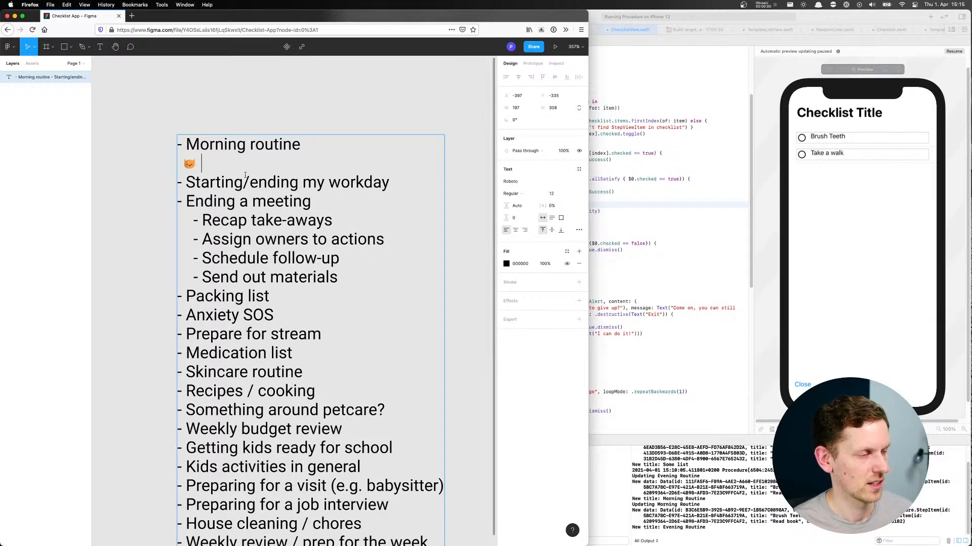
type("Do ")
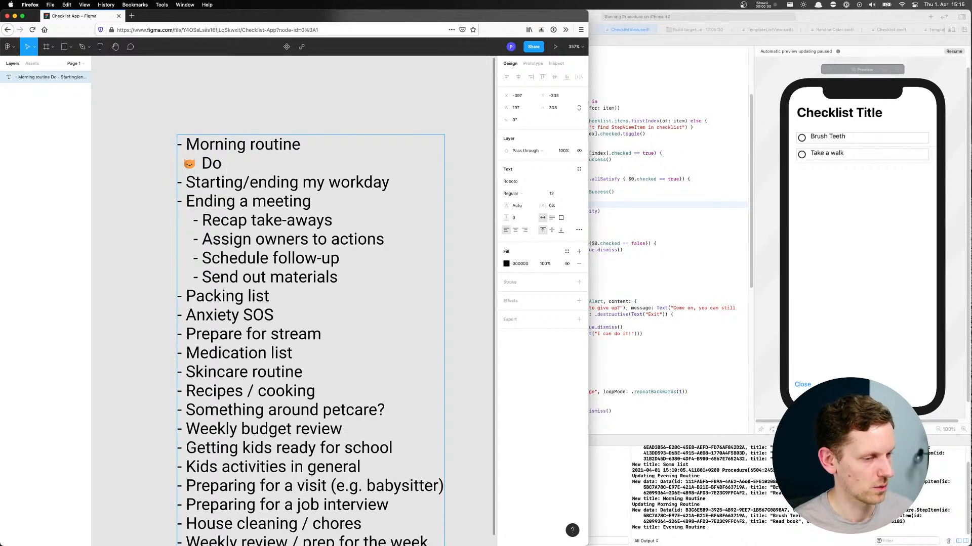
type("1+ p")
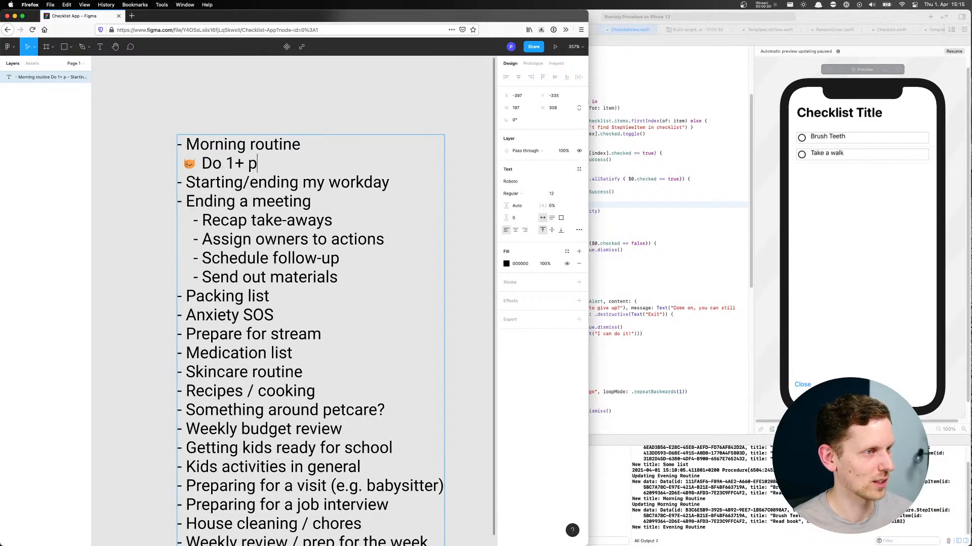
type("ullups")
Add the items "Take a shower" with a cat-face emoji and "Make coffee" with a yellow chick emoji beneath "Do 1+ pullups"
key("Return")
type("🐱")
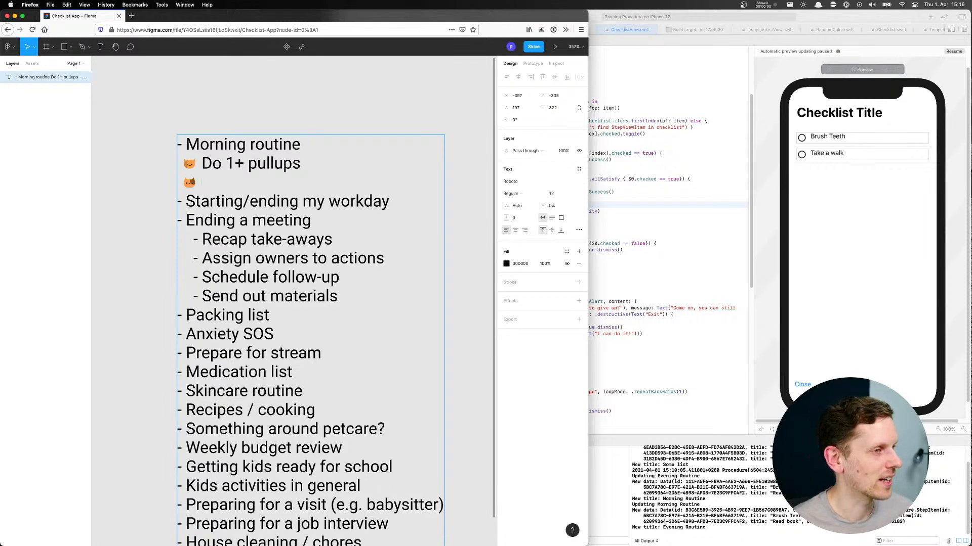
type("Take a shower")
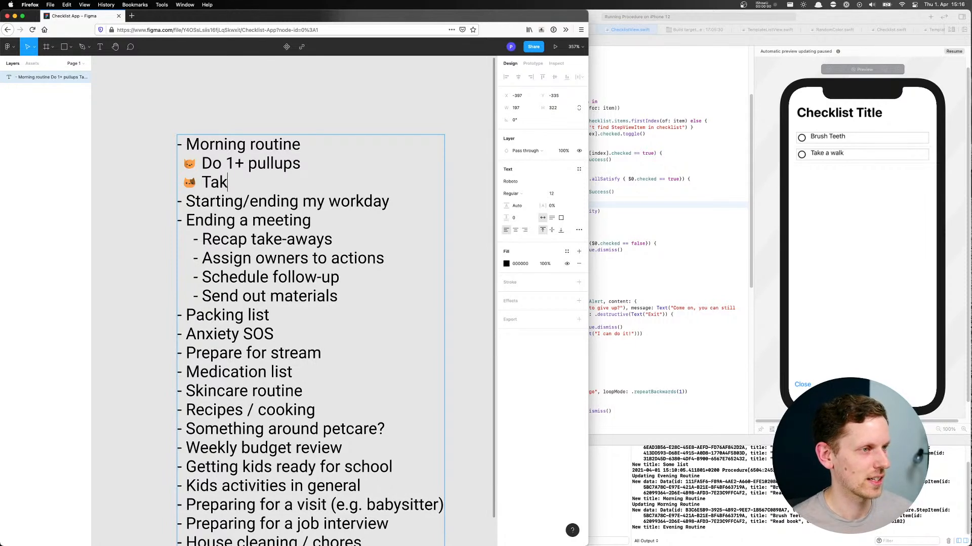
key("Return")
type("🐥")
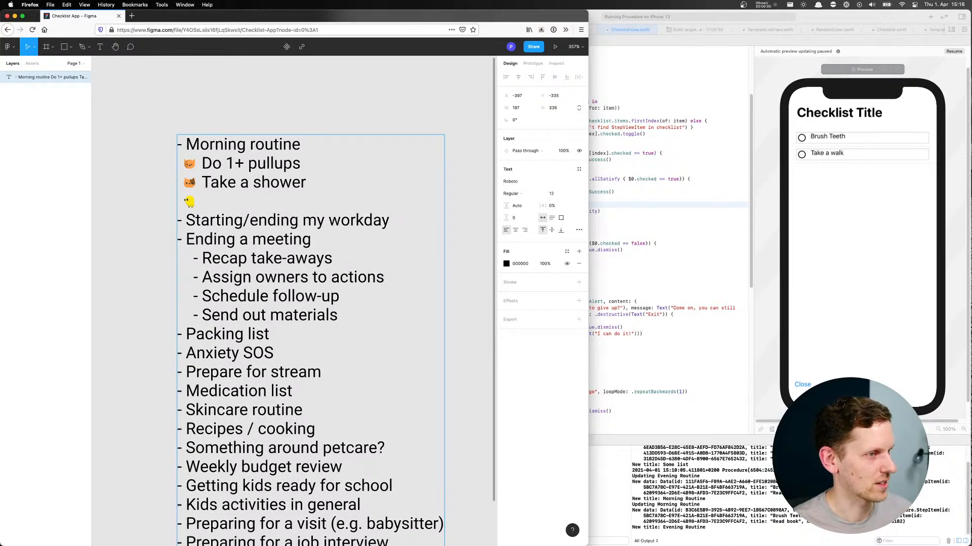
type("Make coffee")
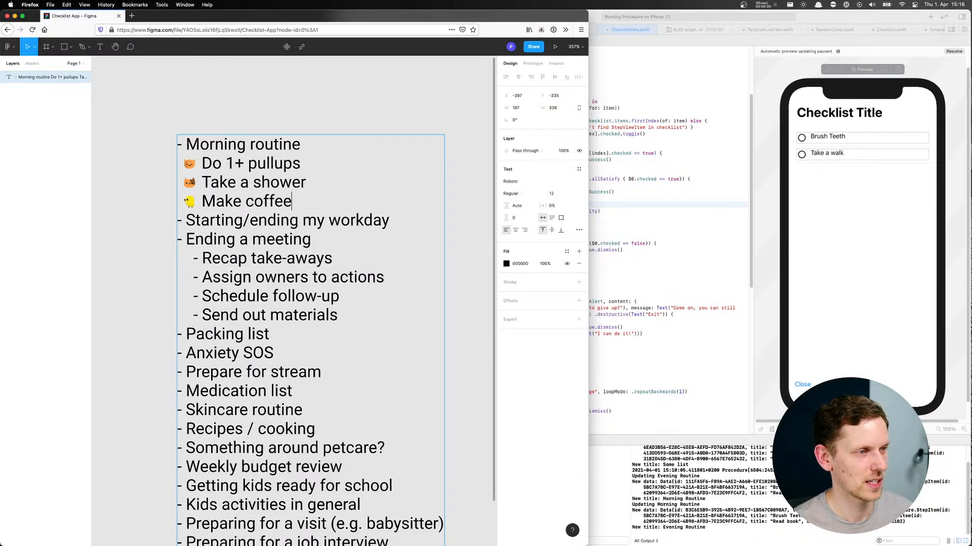
Add the item "Read one article from Instapaper" with a bear emoji beneath "Make coffee" and finish editing the text
key("Return")
type("🐻")
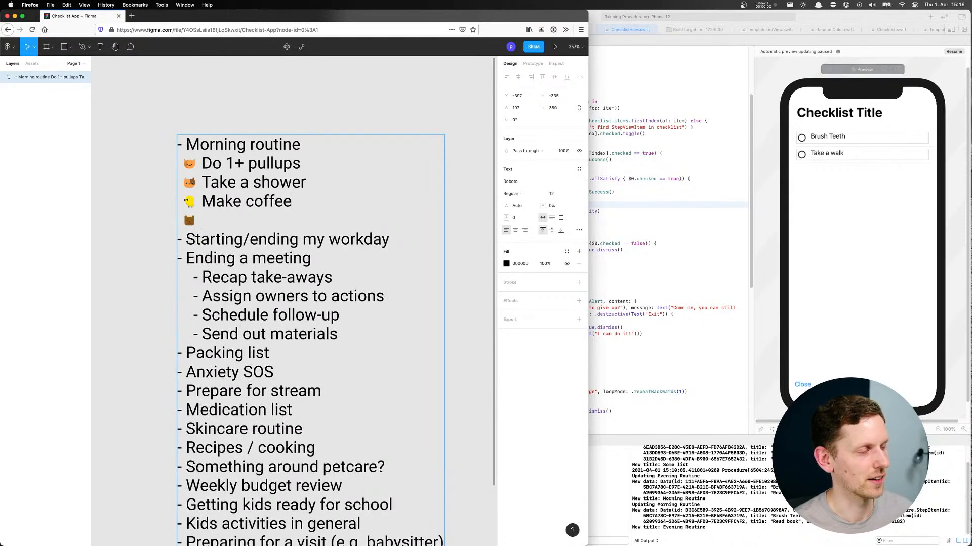
type(" Read one article")
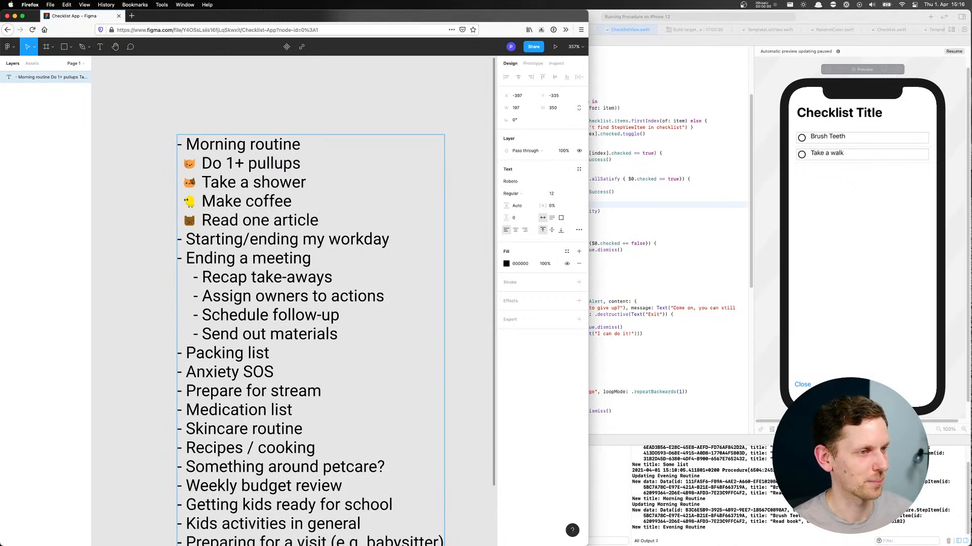
type(" fro")
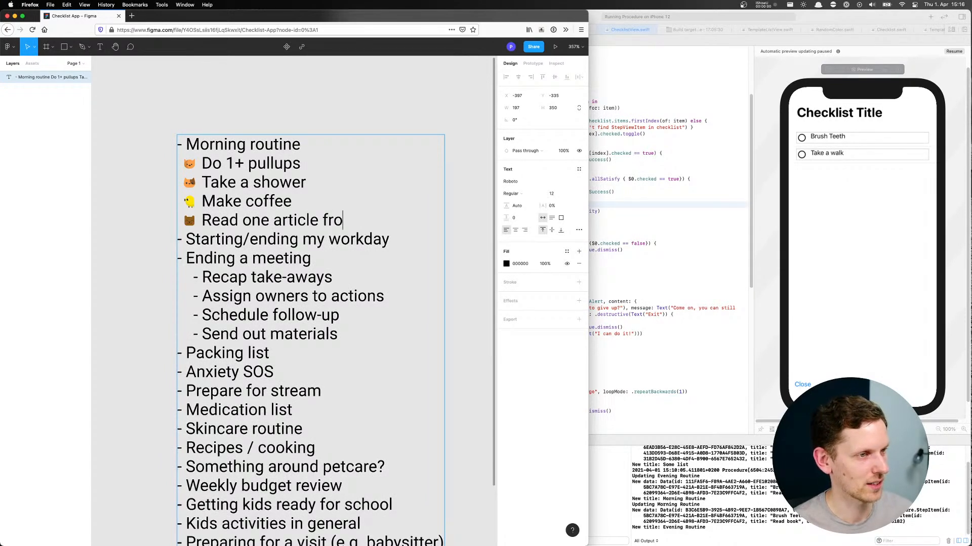
type("m Instapaper")
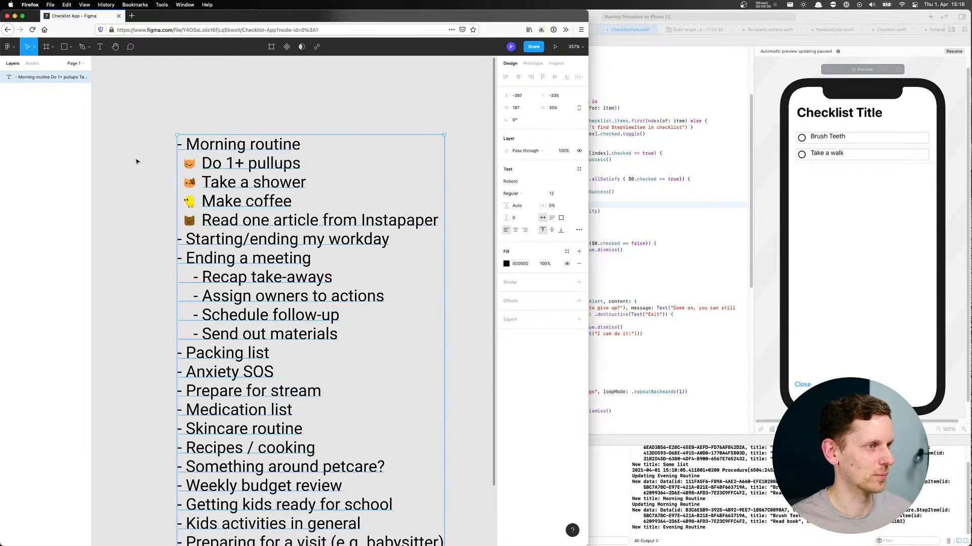
key("Escape")
Insert an indented line with a red ghost emoji beneath "Starting/ending my workday"
scroll(147, 136, "down", 3)
scroll(133, 114, "down", 2)
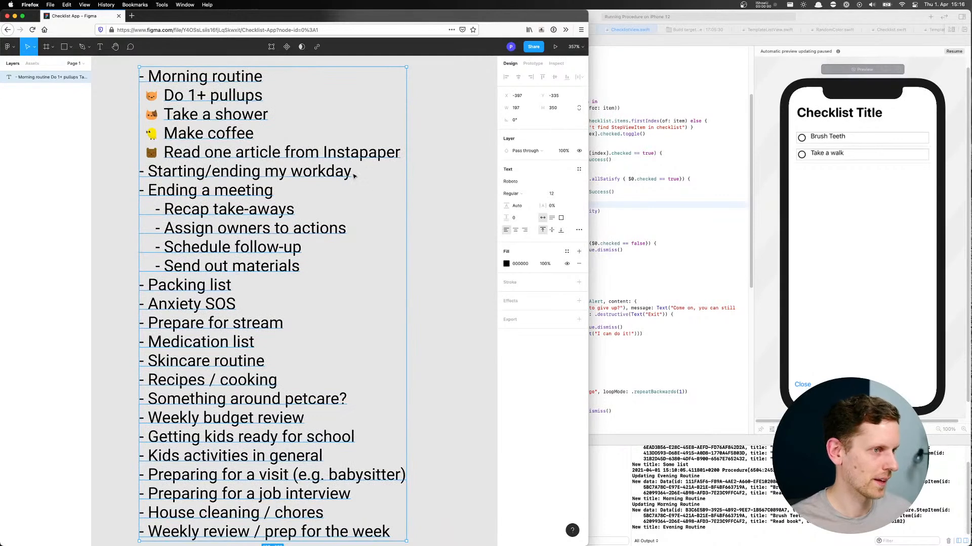
double_click(348, 172)
left_click(352, 172)
key("Return")
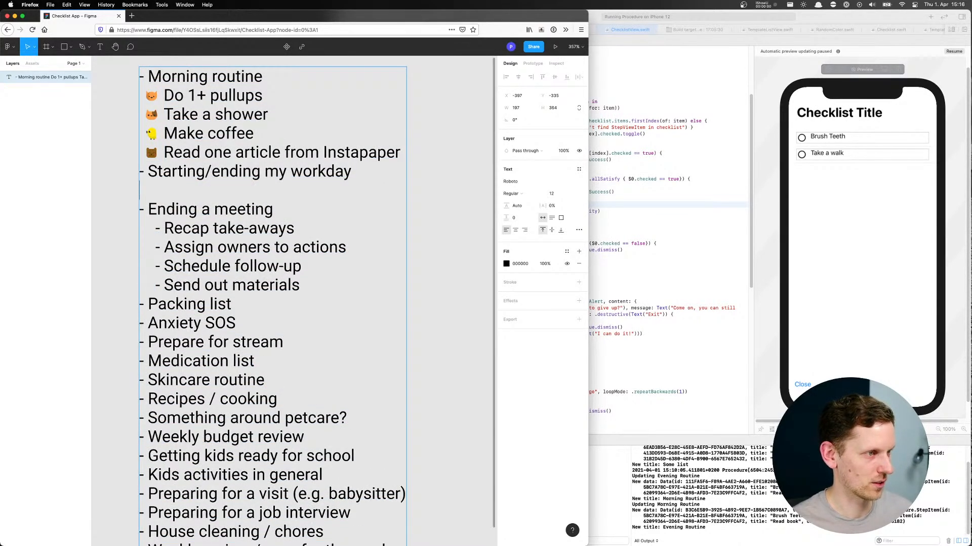
type("-")
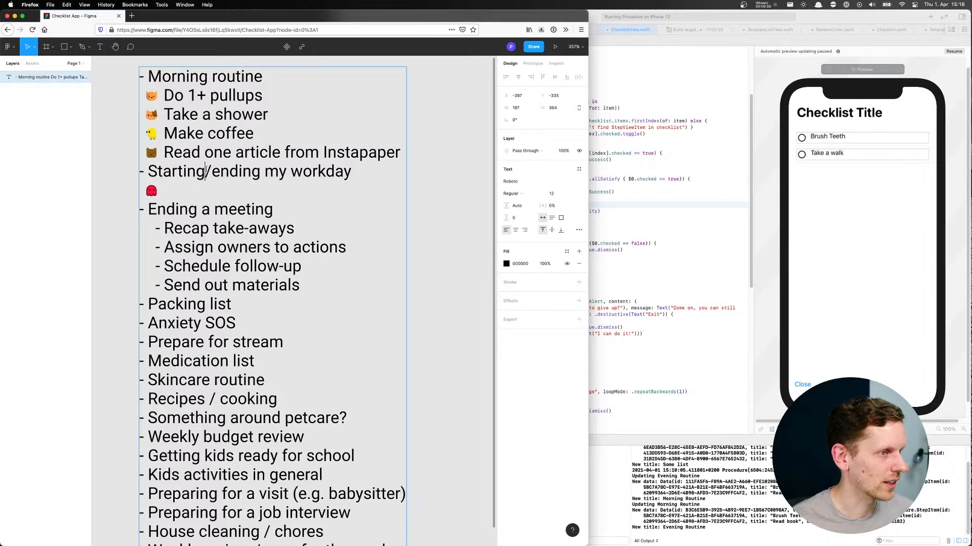
Shorten the "Starting/ending my workday" entry to "Ending my workday"
left_click_drag(217, 172, 152, 173)
left_click(237, 173)
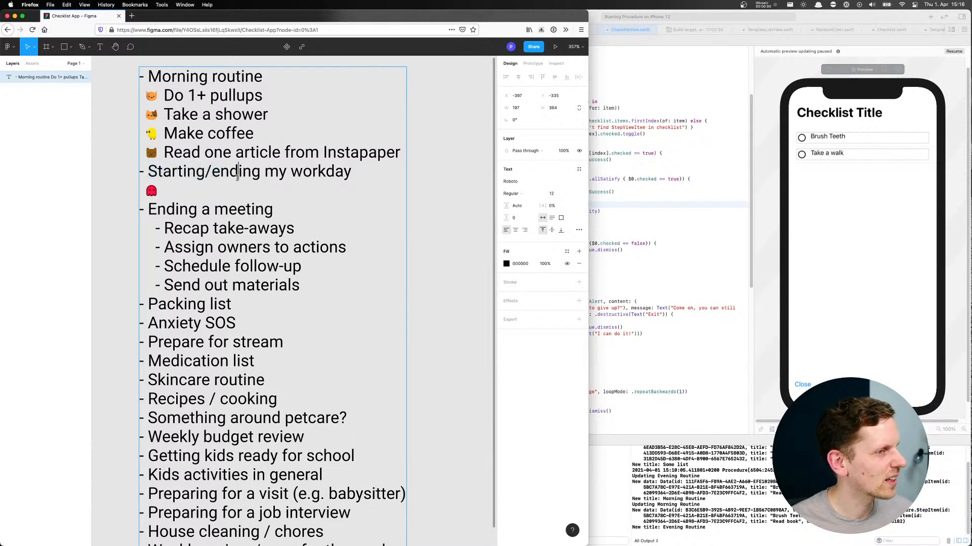
left_click_drag(218, 173, 152, 176)
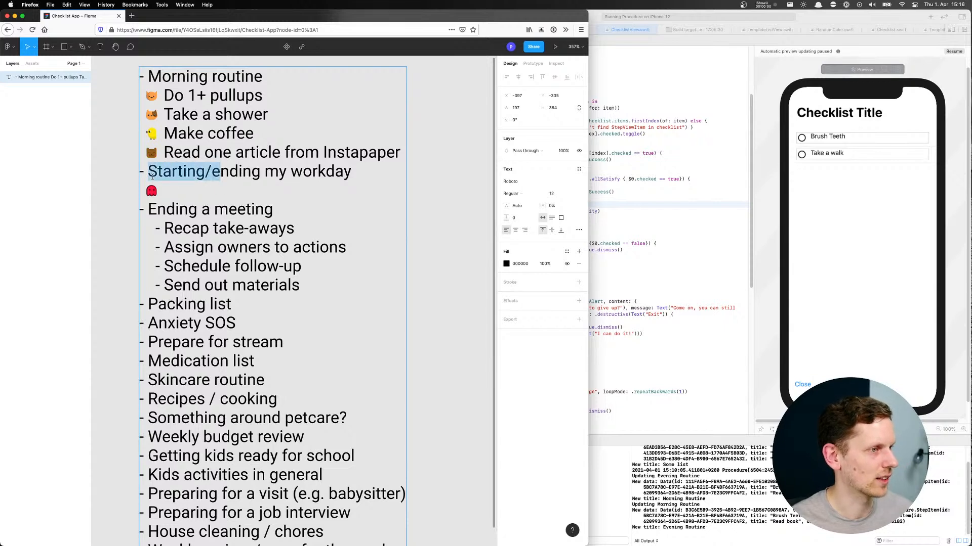
left_click(205, 174)
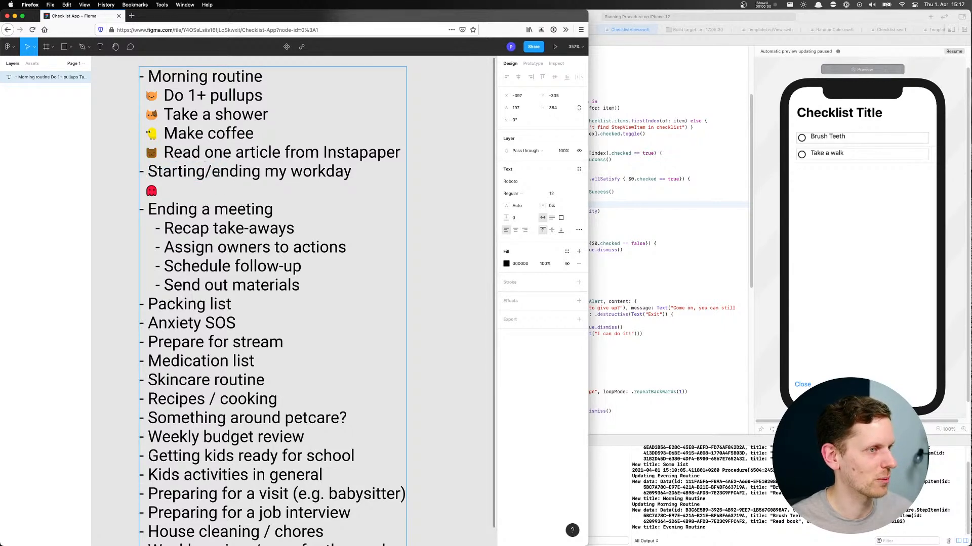
left_click_drag(219, 174, 151, 176)
type("E")
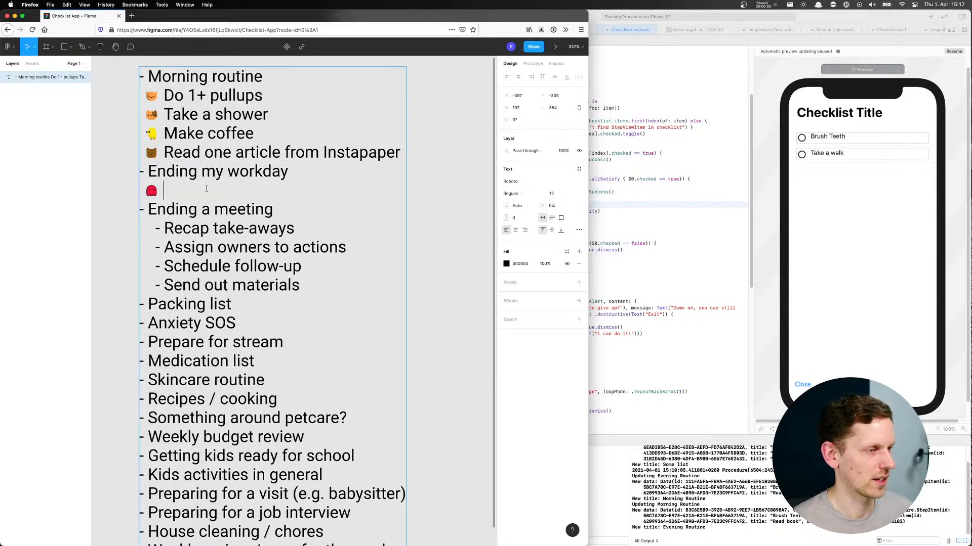
type("Inbox zero")
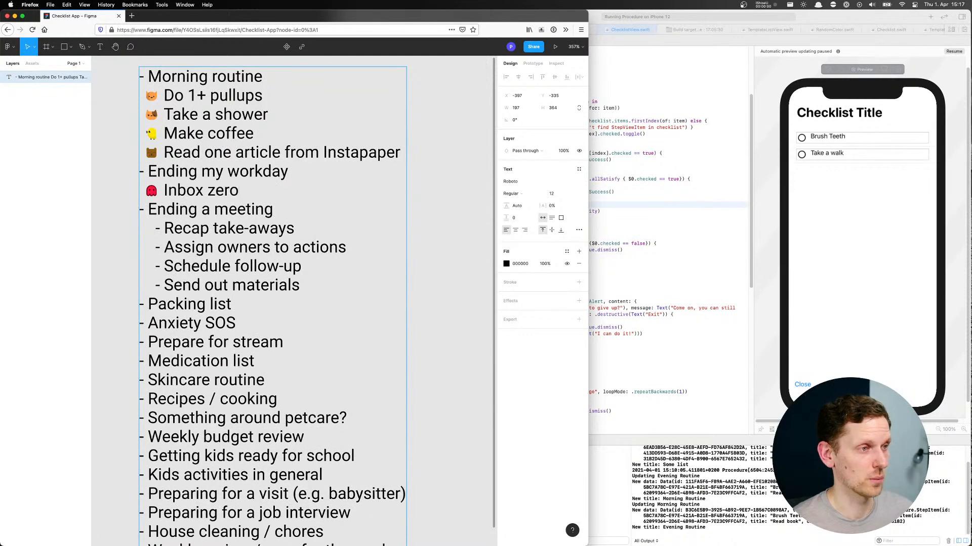
Enter "Inbox zero" beside the red ghost and add "Slack zero" with a green ghost emoji beneath it
key("Return")
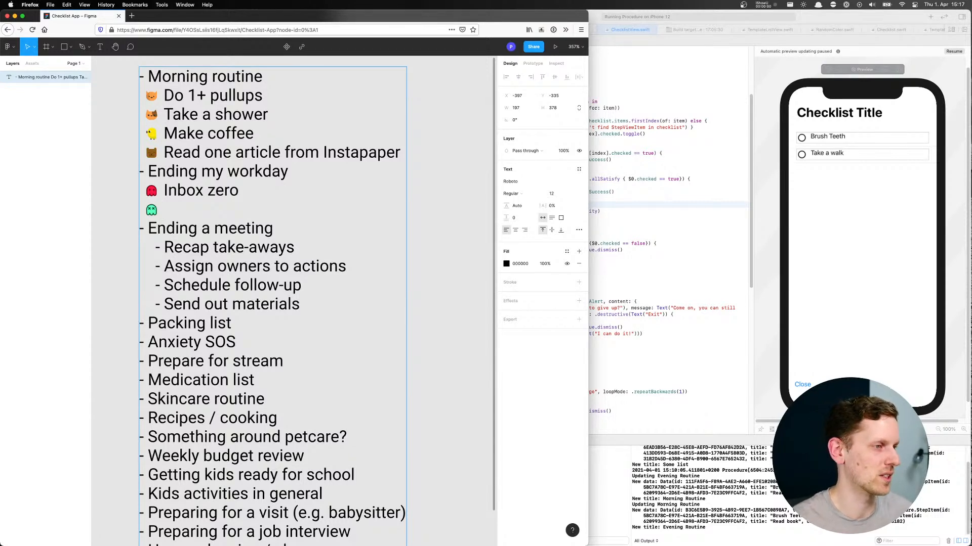
type("Slack zero")
Add the item "Reschedule todos" with a purple animal emoji beneath "Slack zero"
key("Return")
key("super+v")
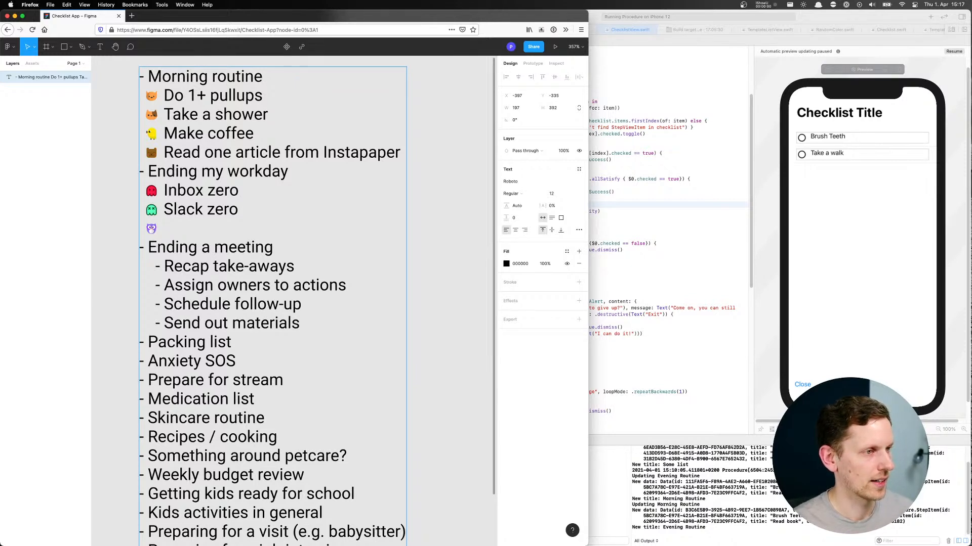
type("Resched")
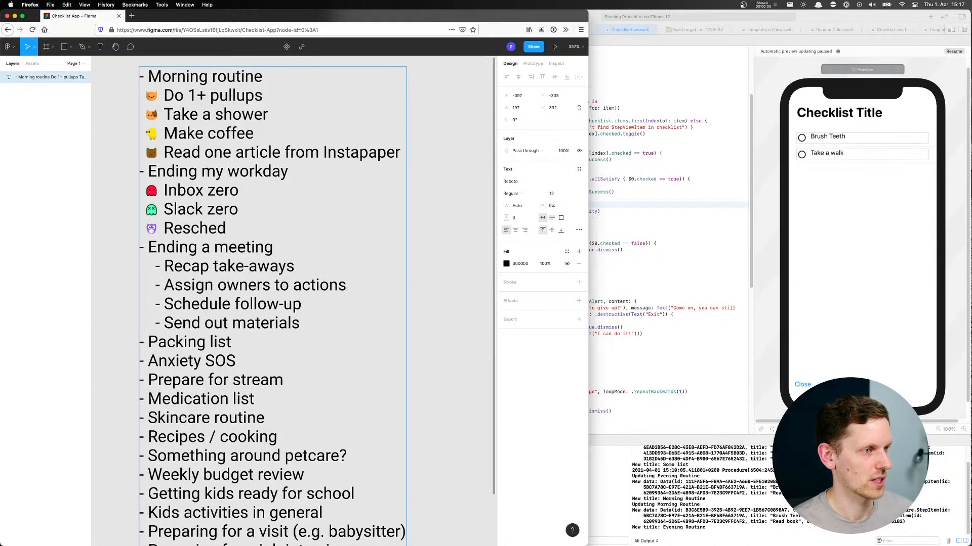
type("ule todos")
key("Return")
type("🐼")
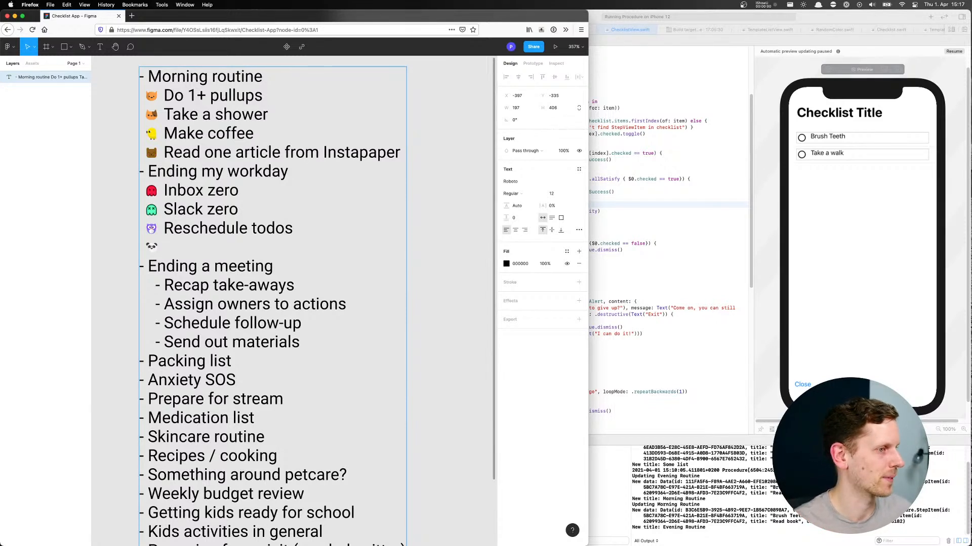
key("BackSpace")
key("BackSpace")
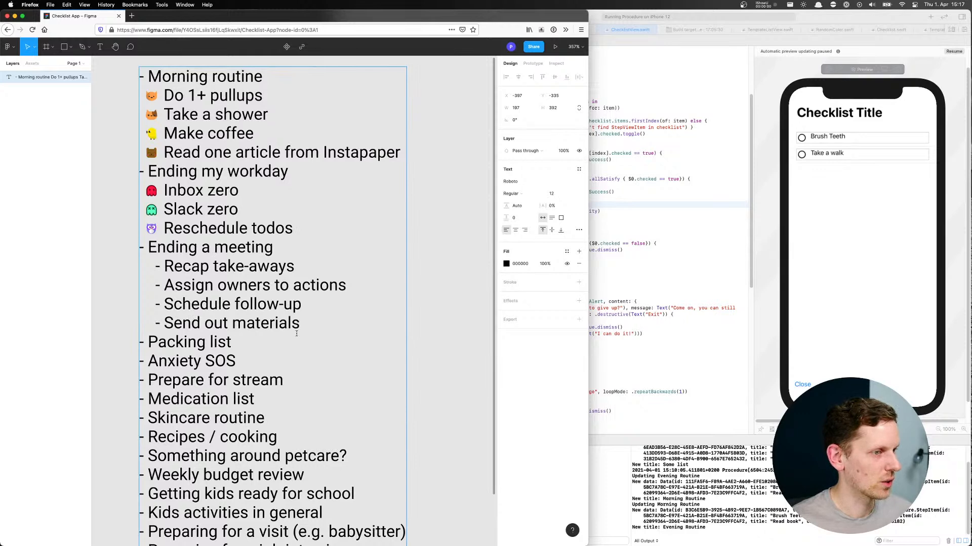
Insert several blank lines between "Send out materials" and "Packing list", and finish editing the text
left_click(149, 341)
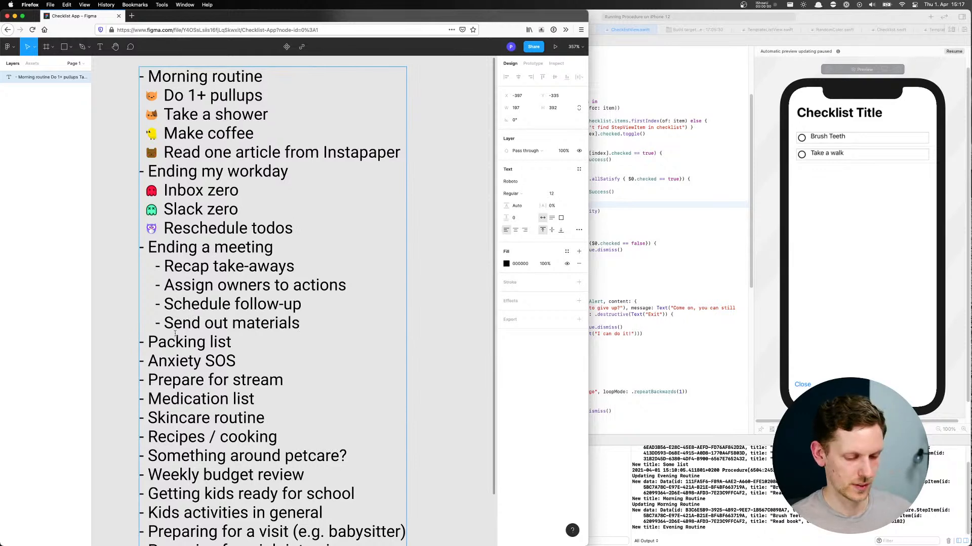
key("Return")
key("Return")
key("Return")
key("Return")
key("Return")
key("Return")
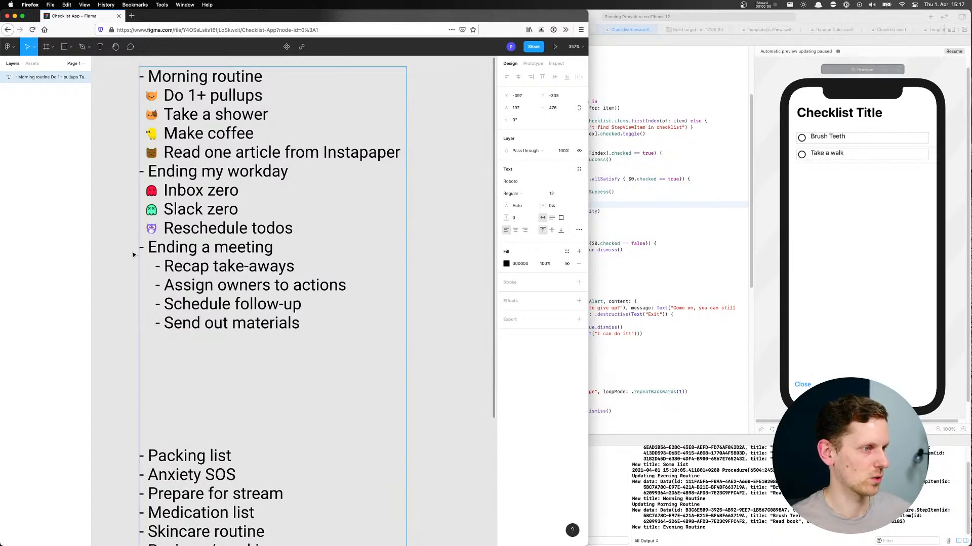
left_click(416, 201)
Insert a blank line after "Read one article from Instapaper" and another after "Reschedule todos" to separate the routines
left_click_drag(412, 206, 297, 205)
scroll(354, 200, "down", 5)
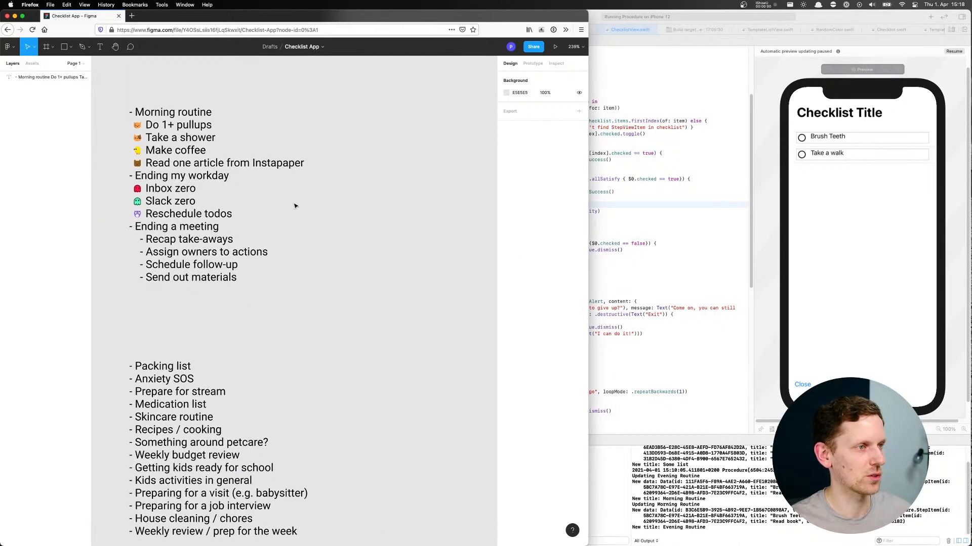
scroll(297, 205, "down", 1)
double_click(268, 165)
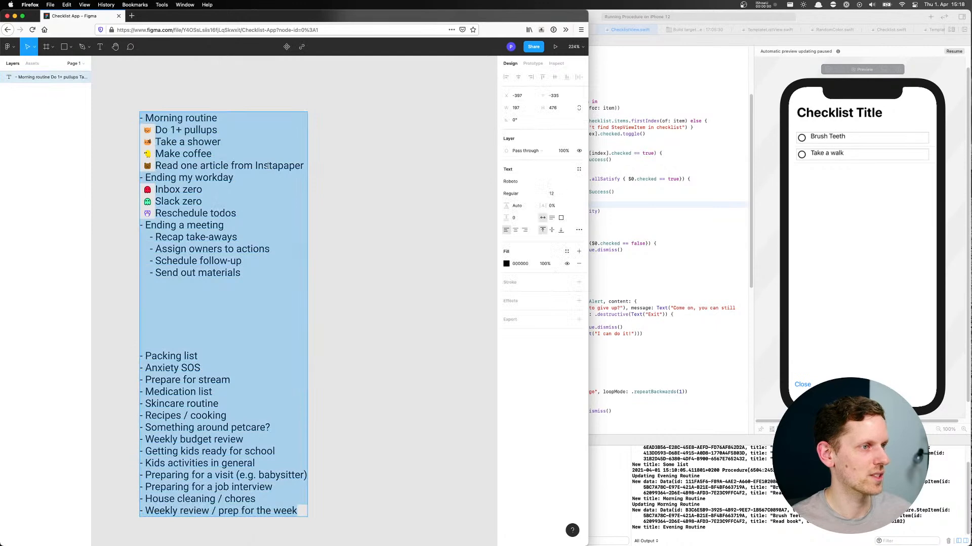
left_click(305, 165)
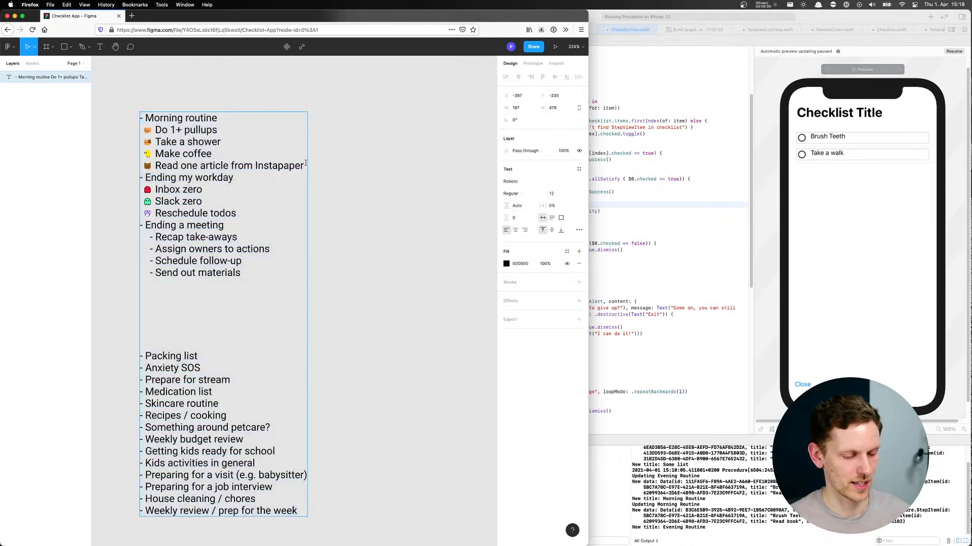
key("Return")
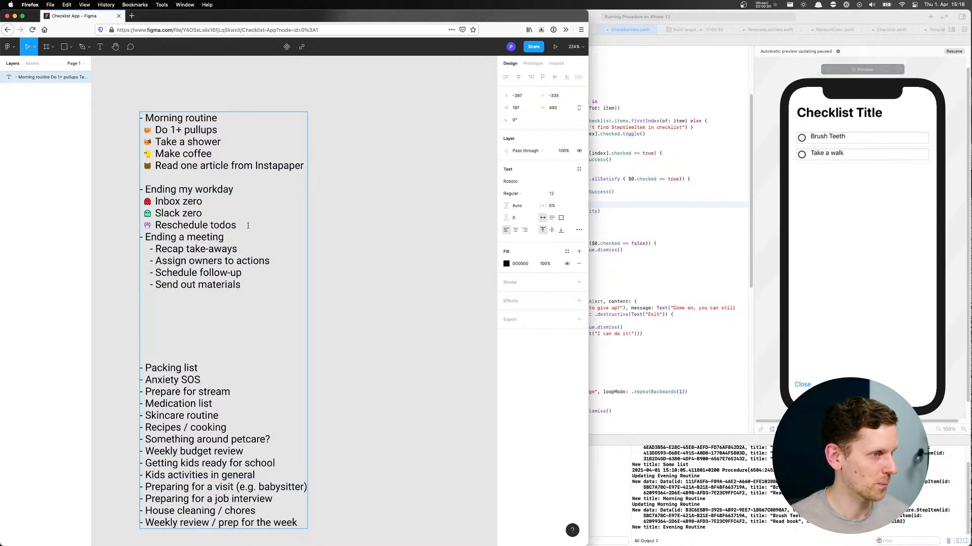
key("Return")
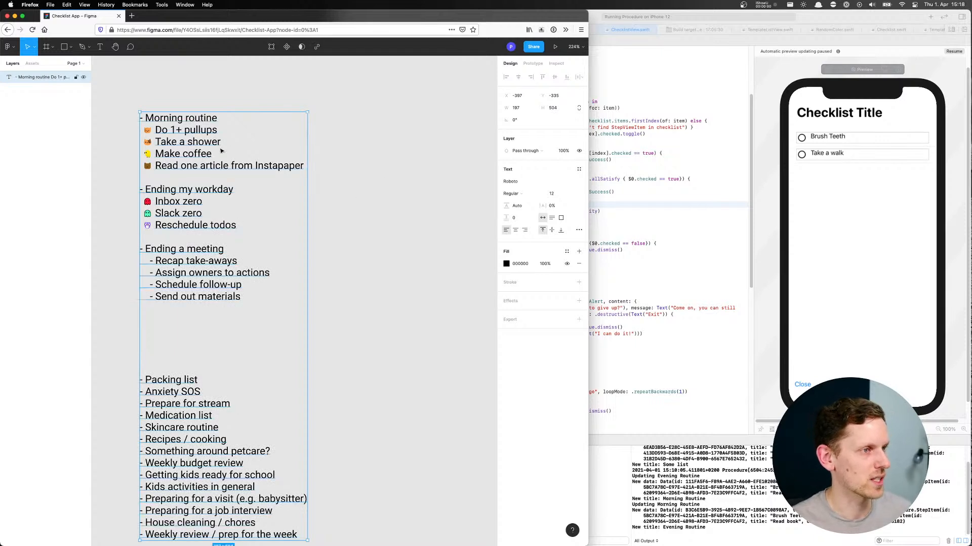
left_click(353, 159)
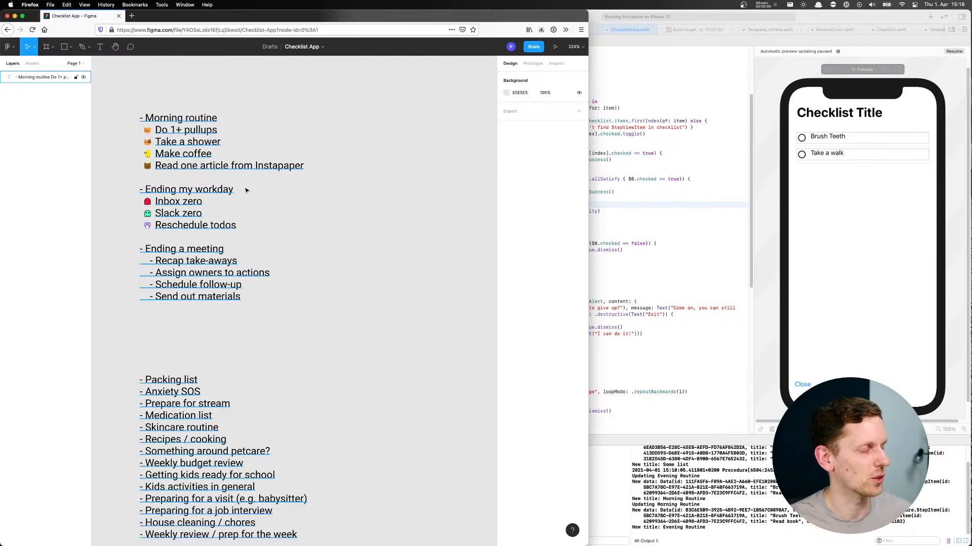
Widen the browser window to span the full screen width
scroll(262, 183, "right", 2)
scroll(262, 184, "down", 1)
left_click_drag(588, 228, 969, 283)
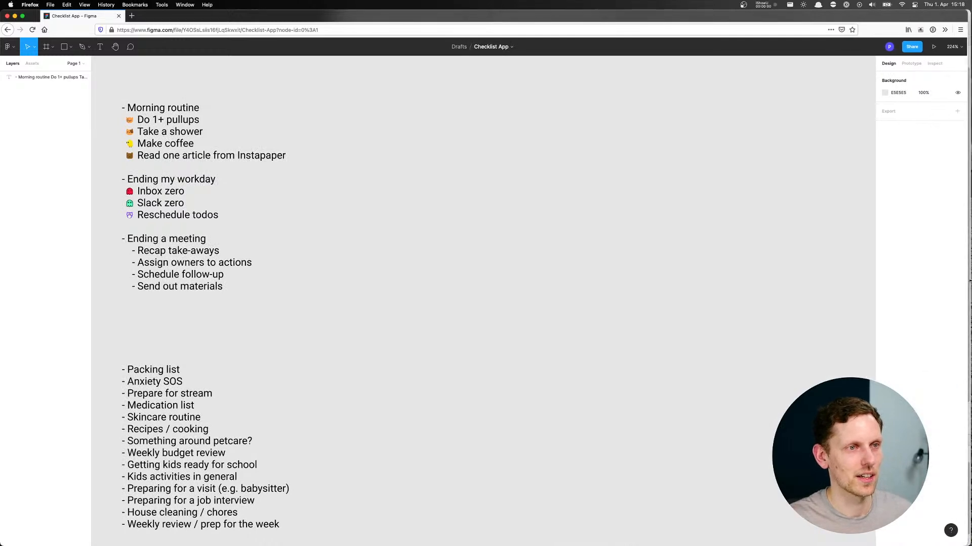
scroll(312, 174, "left", 5)
scroll(313, 173, "down", 1)
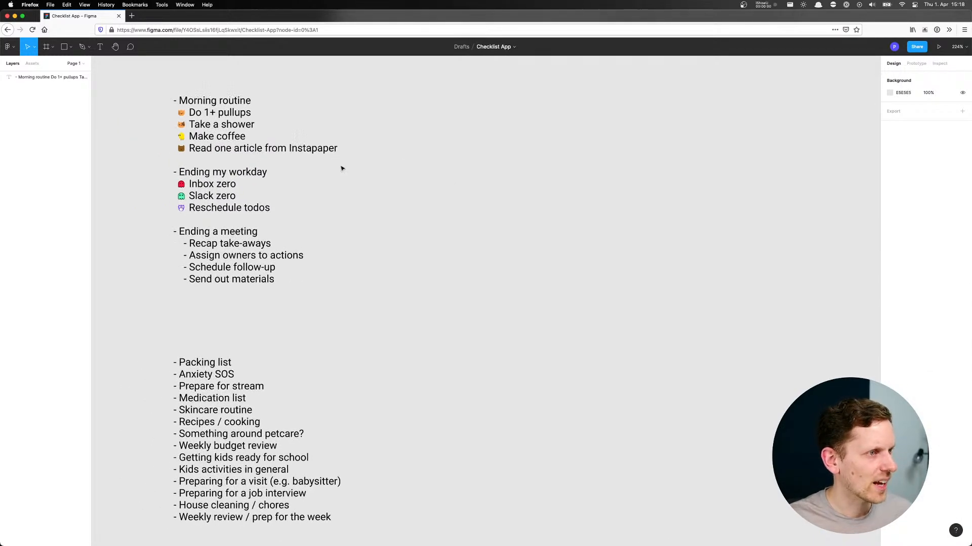
scroll(267, 164, "up", 2)
scroll(267, 163, "right", 2)
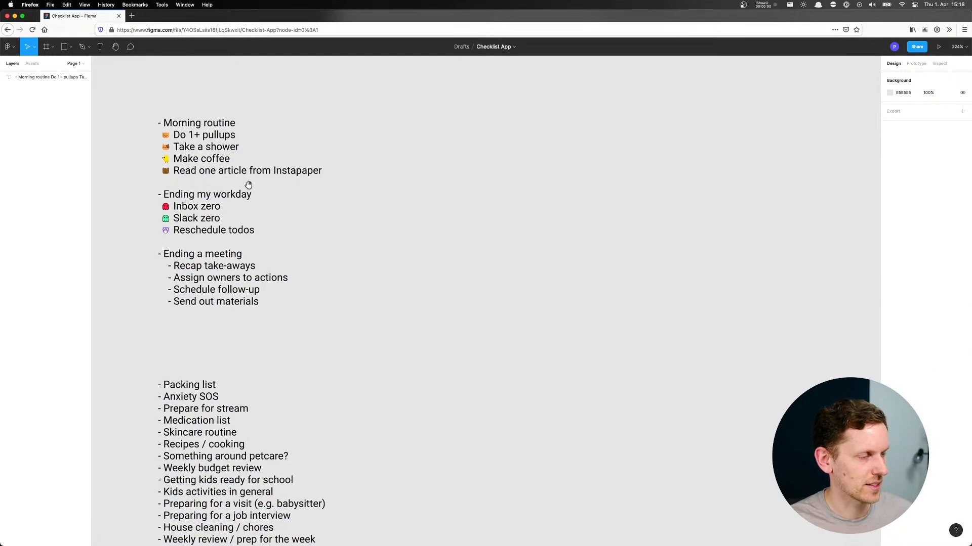
left_click(290, 173)
left_click(436, 162)
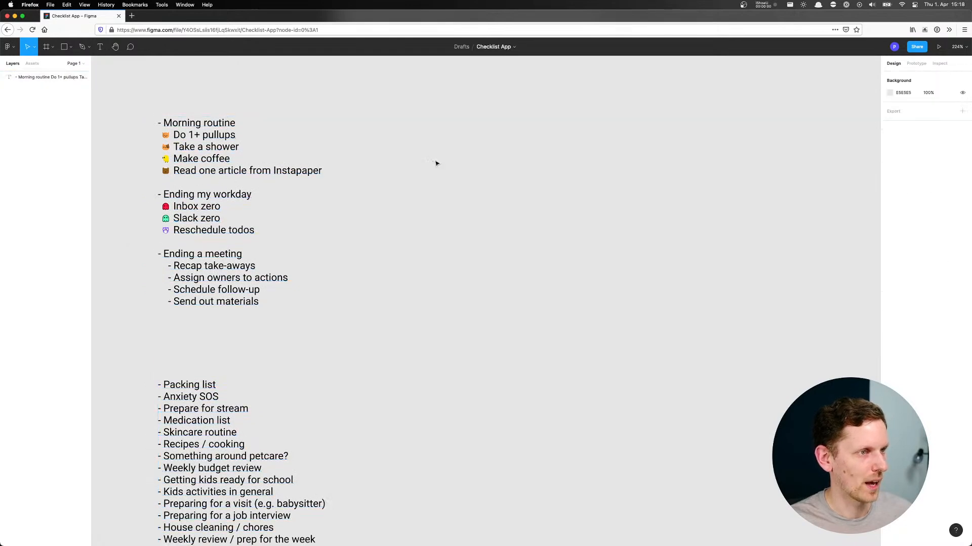
Draw a square about 66 × 66 beside the routine list and round its corners to about 12
scroll(390, 144, "right", 2)
scroll(382, 142, "down", 2)
scroll(382, 142, "right", 3)
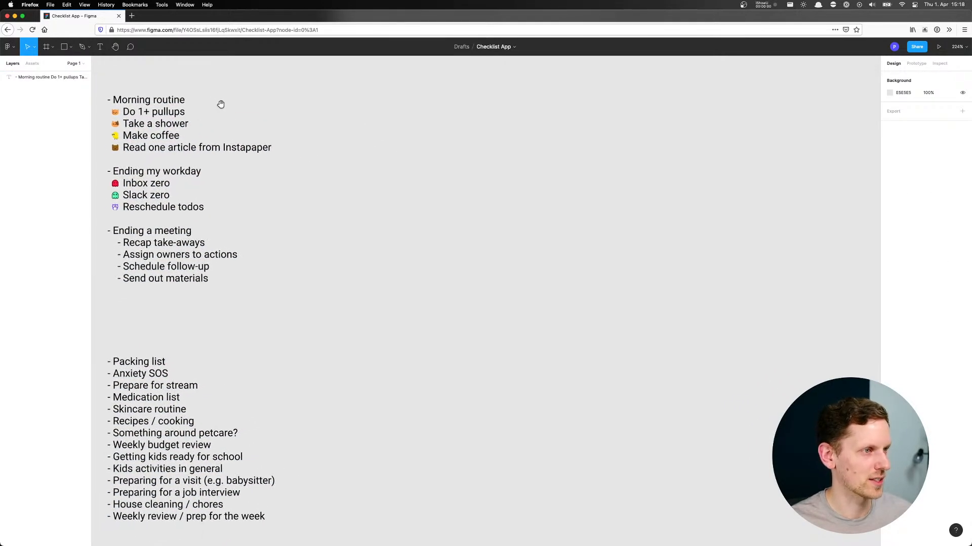
left_click(64, 47)
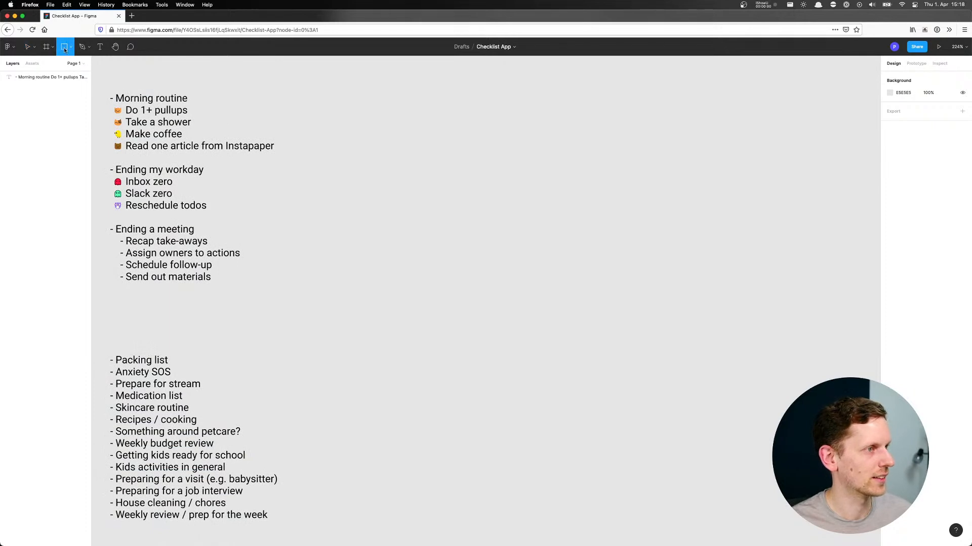
left_click_drag(382, 119, 438, 175)
left_click_drag(432, 124, 433, 135)
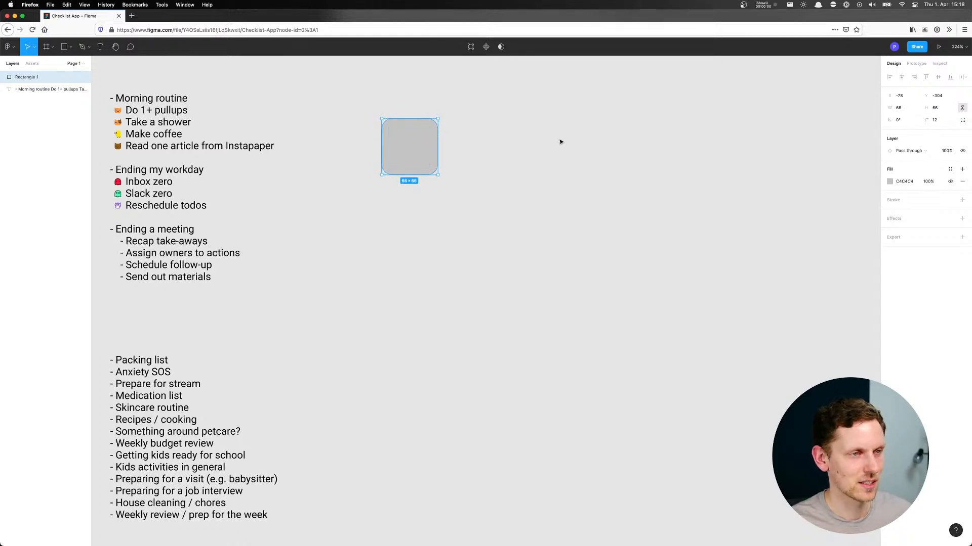
left_click(553, 139)
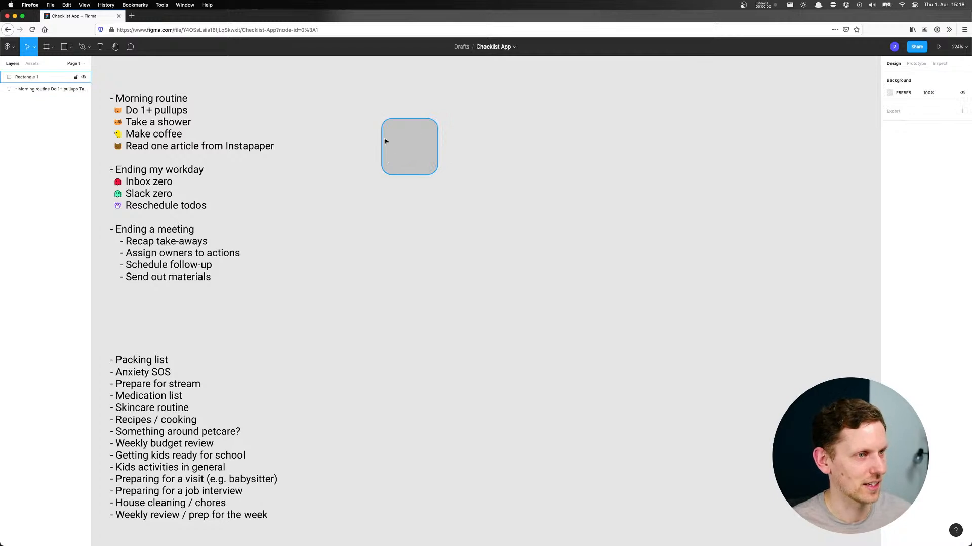
Add the text "Morning routine" and fit it onto the rounded square in a 50 × 50 text box
left_click(471, 142)
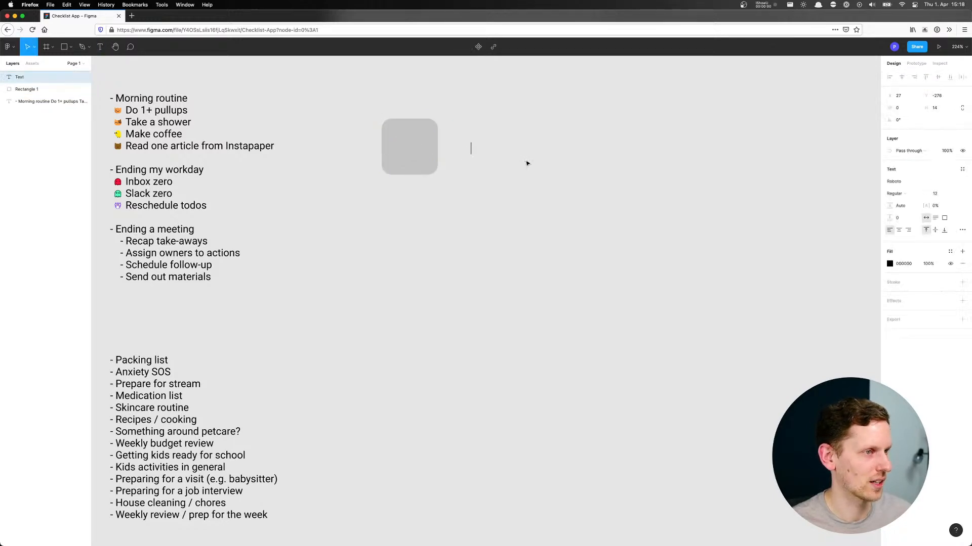
type("Morning routine")
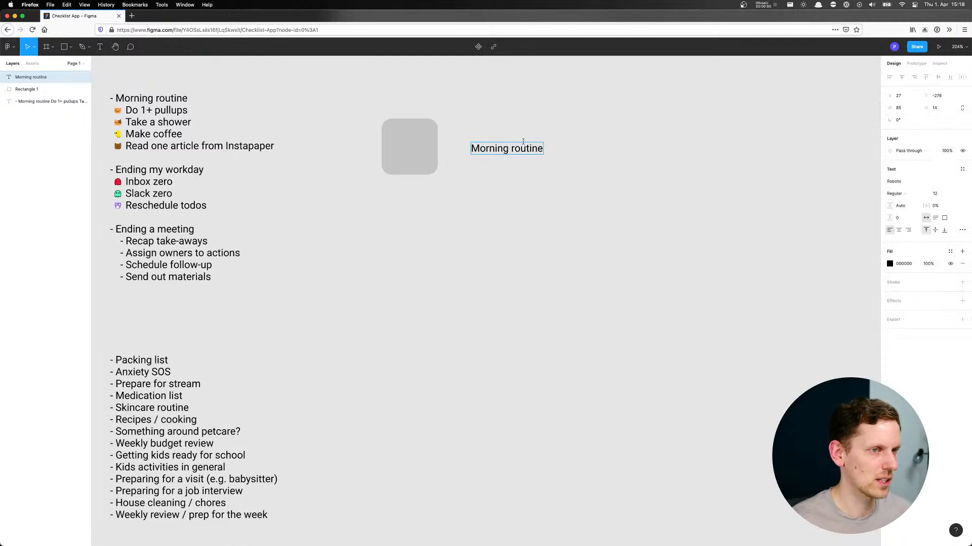
key("Escape")
left_click_drag(516, 154, 399, 134)
key("super+z")
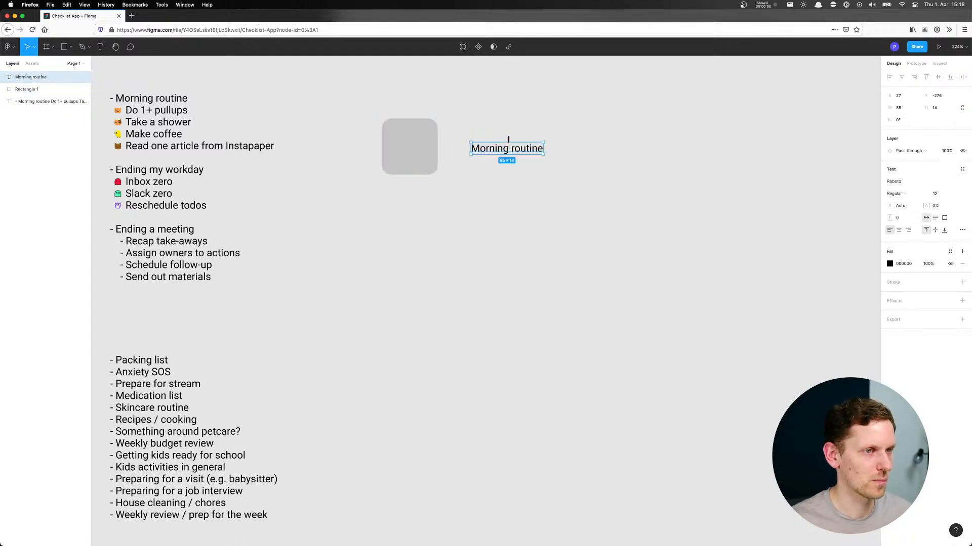
left_click_drag(506, 146, 426, 166)
Duplicate the "Morning routine" tile beside the original and change the copy's text to "Ending my workday"
left_click(473, 126)
left_click_drag(475, 113, 490, 146)
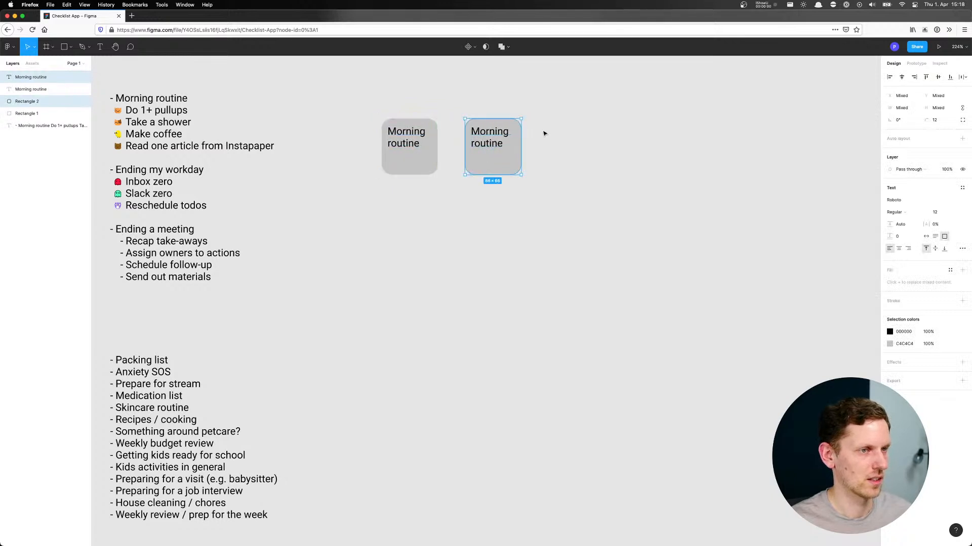
key("Escape")
double_click(500, 139)
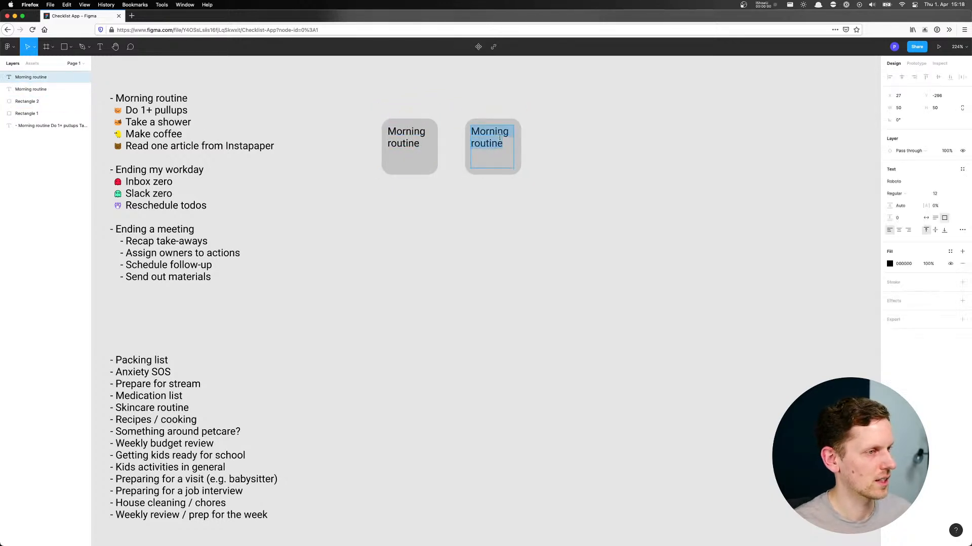
type("Ending my workday")
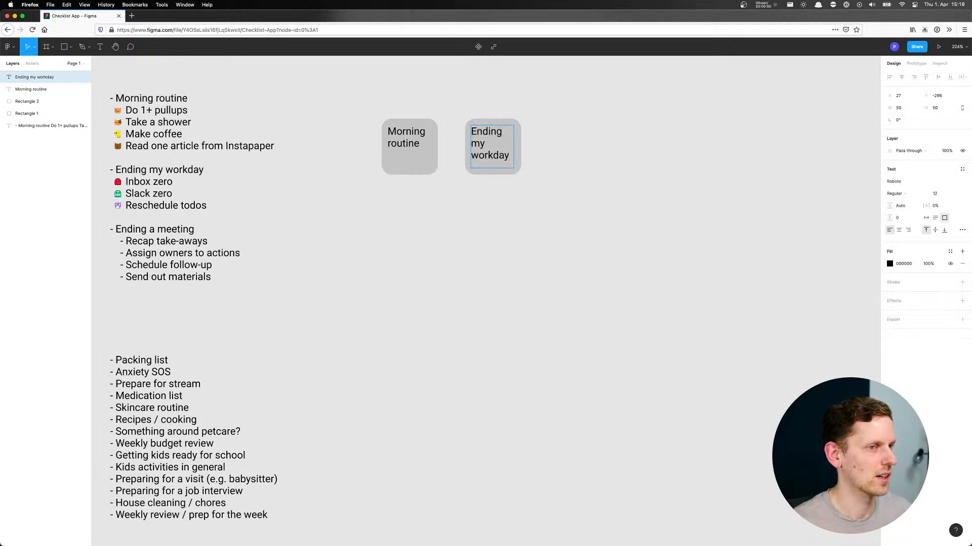
Duplicate the "Ending my workday" tile to its right and change the copy's text to "Ending a meeting"
left_click(547, 127)
left_click_drag(547, 119, 579, 158)
left_click(627, 210)
double_click(585, 152)
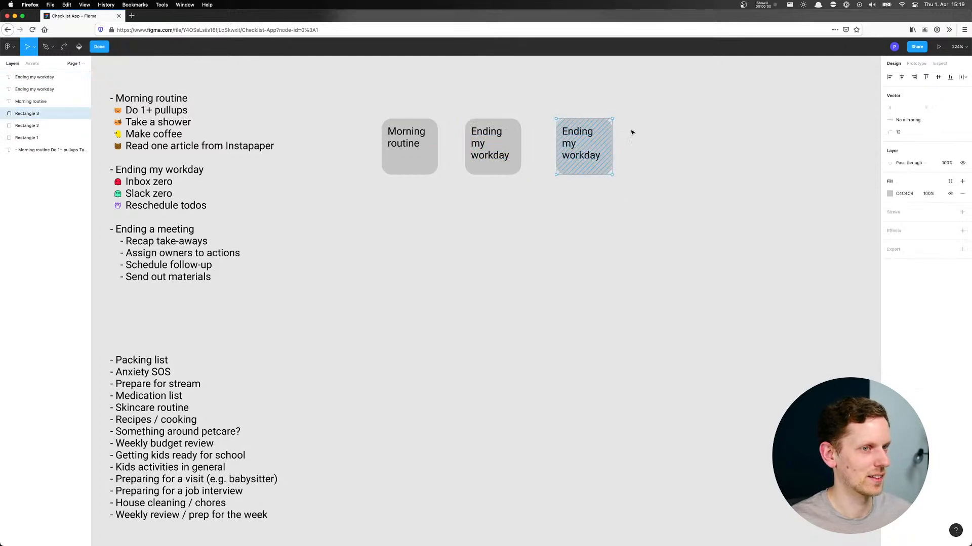
key("Escape")
double_click(568, 140)
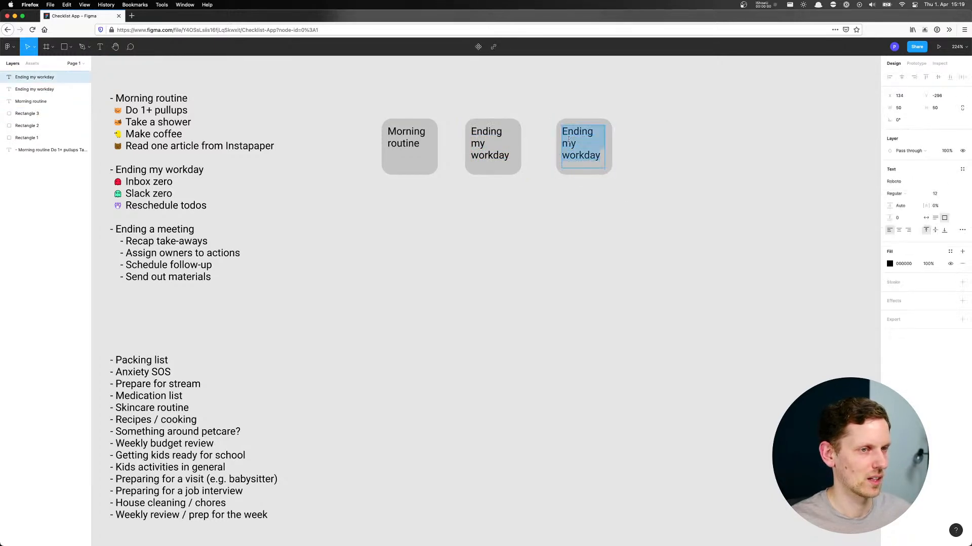
type("End")
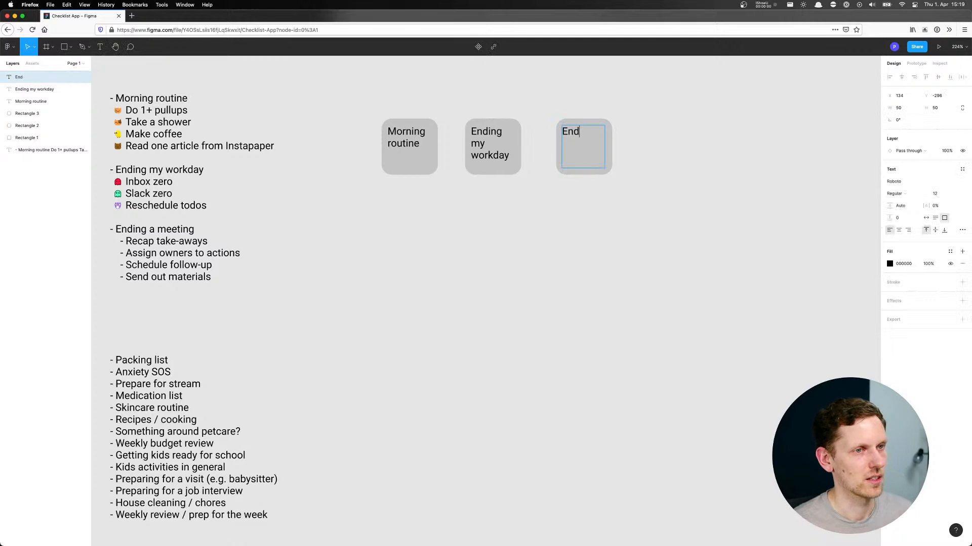
type("ing a meeting")
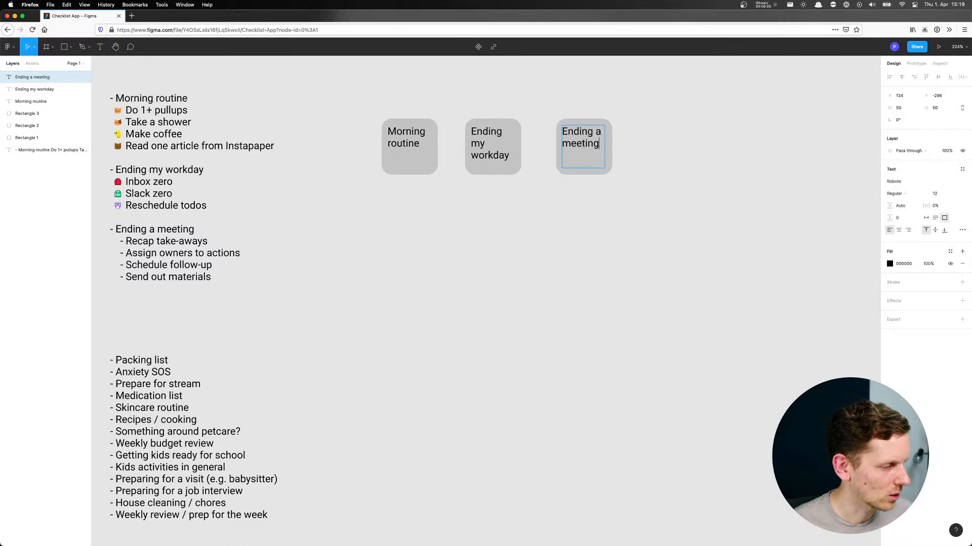
key("Escape")
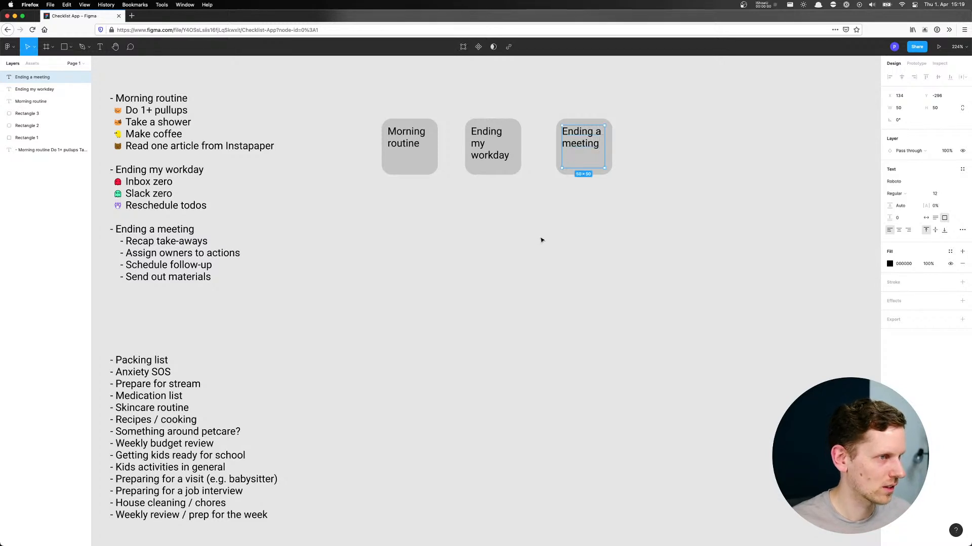
left_click(471, 231)
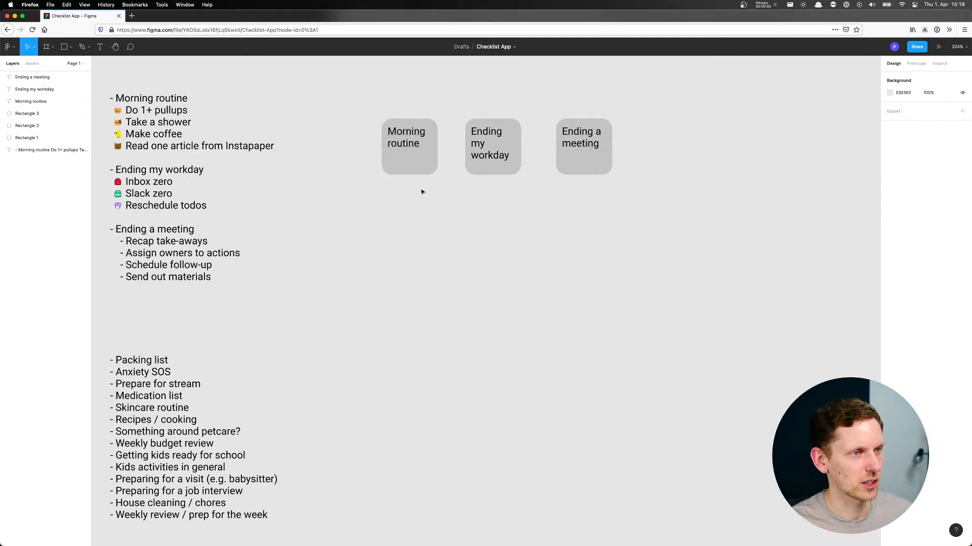
scroll(421, 192, "down", 1)
left_click(407, 139)
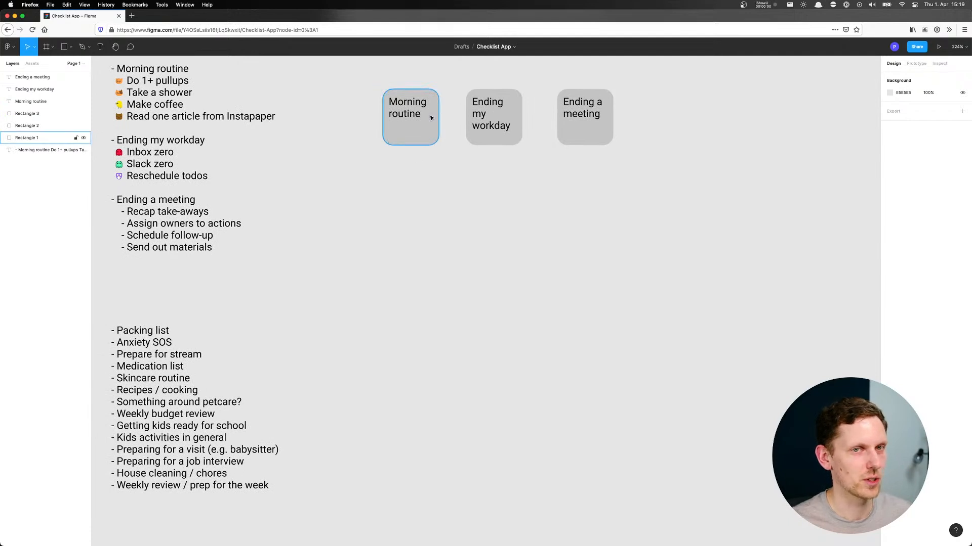
Duplicate the "Morning routine" tile below the original and stretch the copy's rounded rectangle taller
left_click(414, 154)
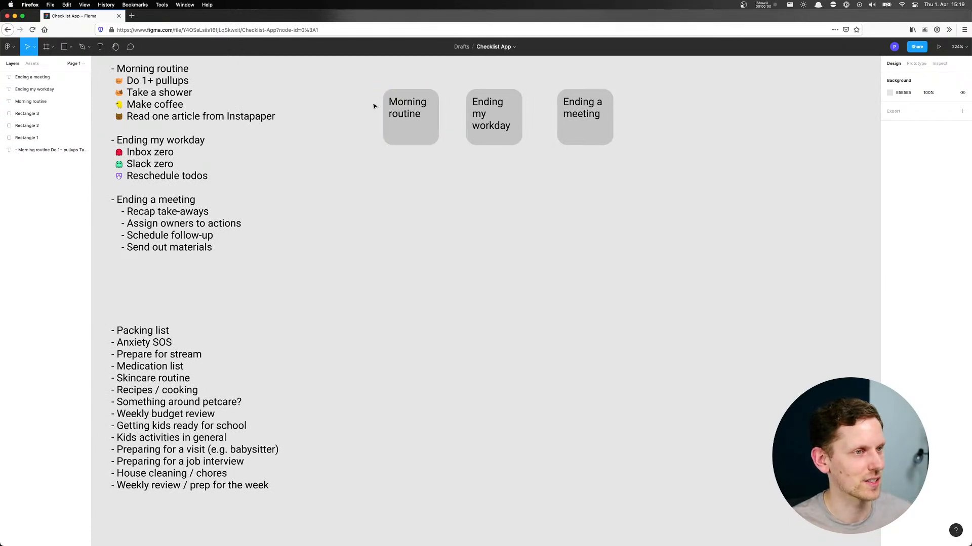
left_click_drag(369, 101, 416, 239)
left_click(490, 213)
left_click(391, 210)
left_click(482, 215)
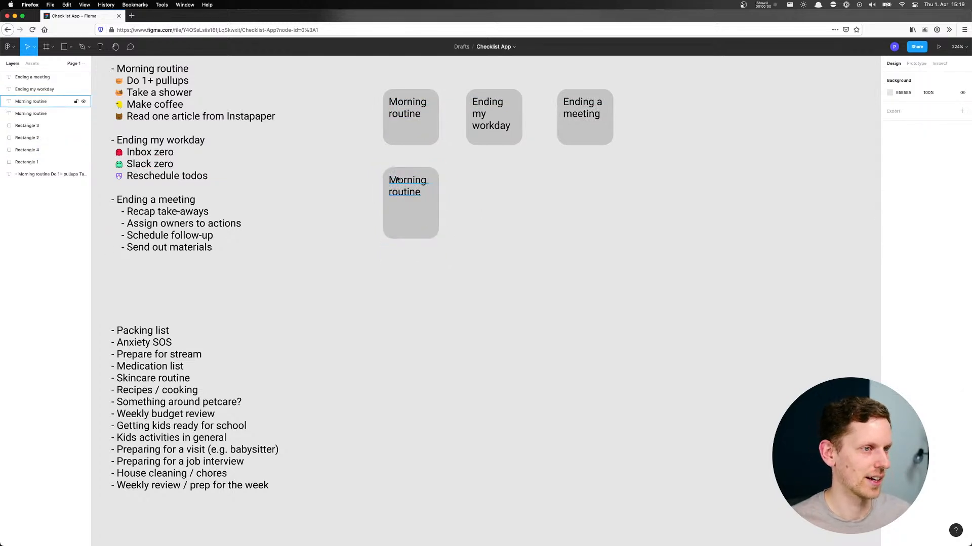
Set the font size of the "Morning routine" heading on the taller tile to 10
left_click(407, 186)
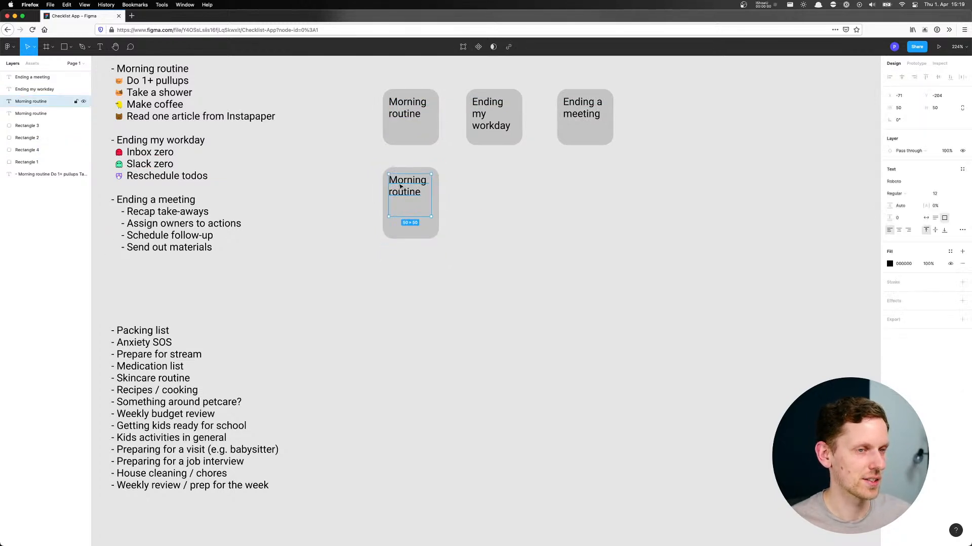
left_click(959, 193)
left_click(952, 177)
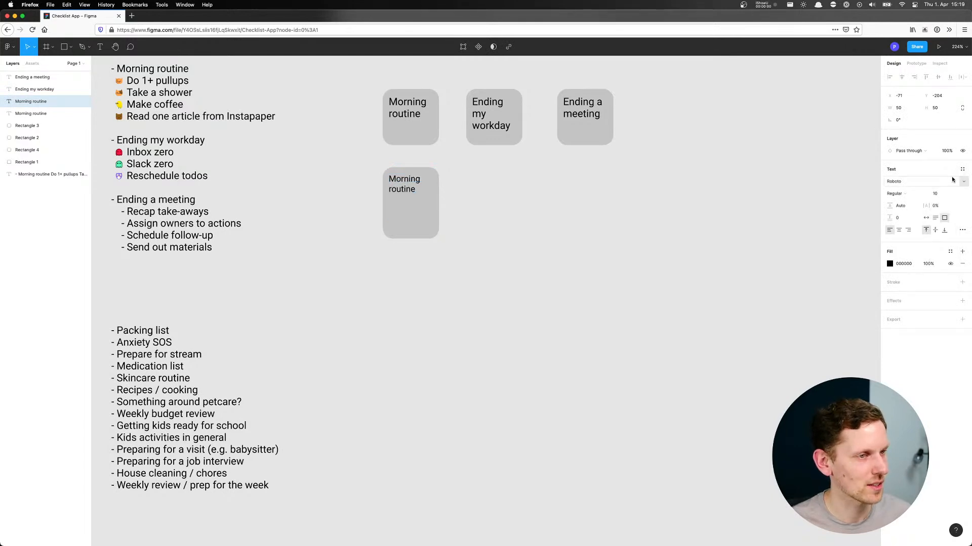
left_click(582, 225)
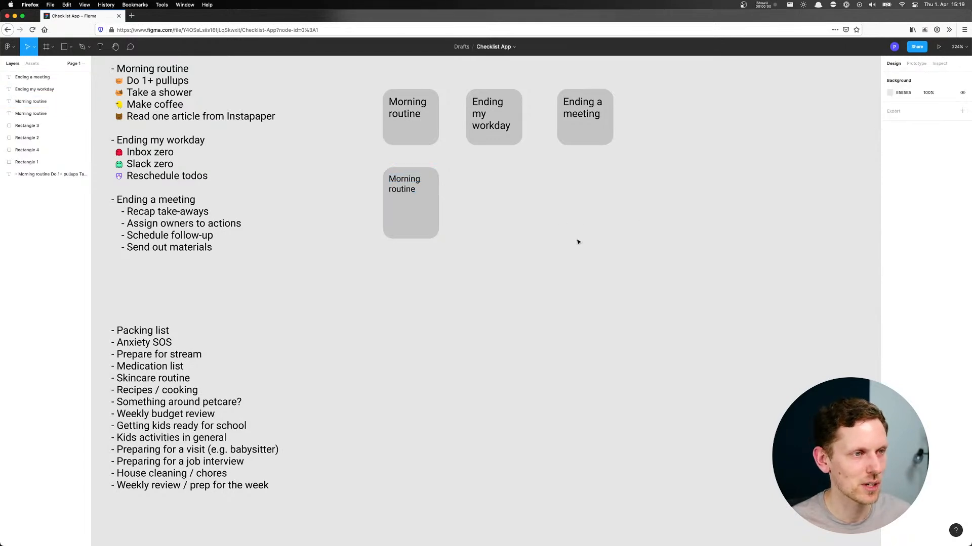
Shrink the taller tile's heading text box to 50 × 24 and duplicate it directly beneath
left_click(400, 190)
mouse_move(409, 216)
left_mouse_down()
mouse_move(409, 194)
mouse_move(408, 209)
left_mouse_up()
left_click(938, 193)
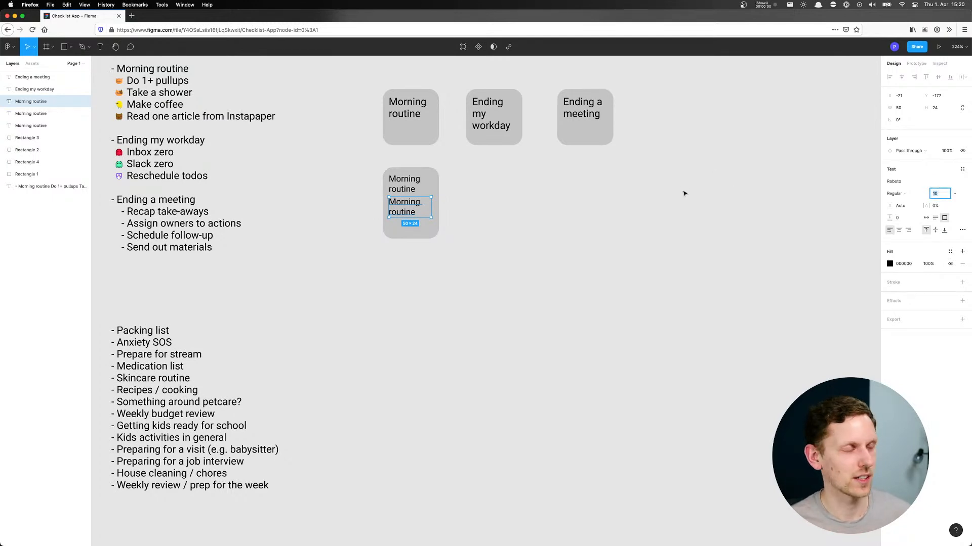
Copy the file's share link from the sharing dialog and close the dialog
left_click(916, 46)
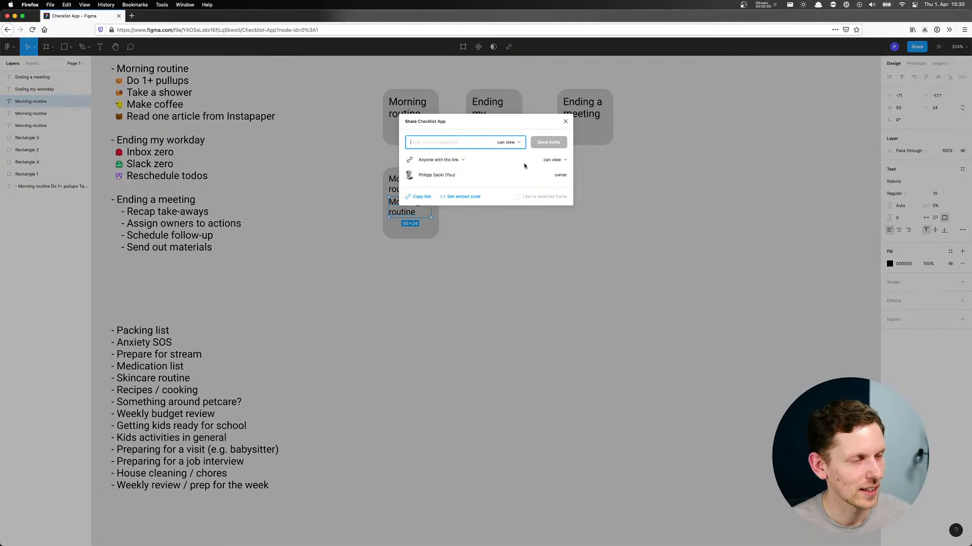
left_click(412, 197)
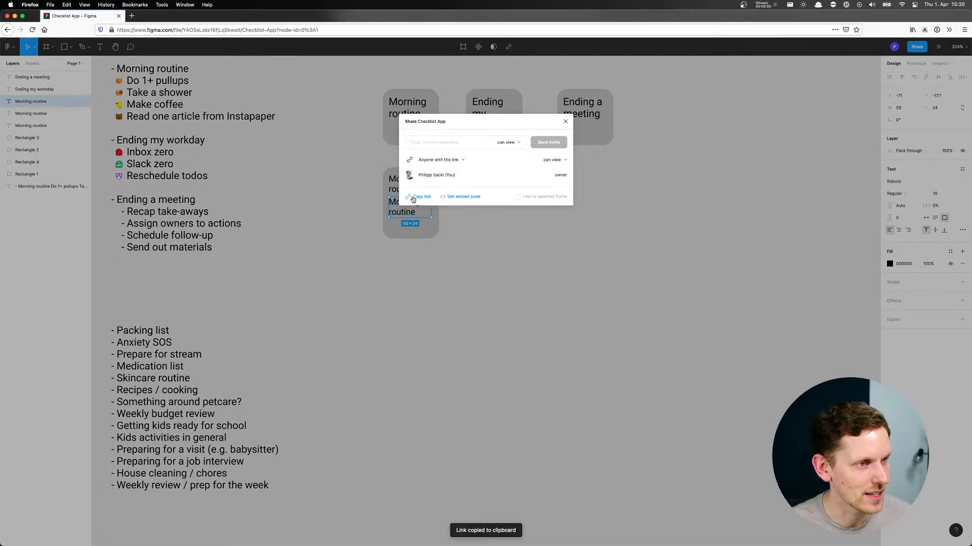
left_click(565, 122)
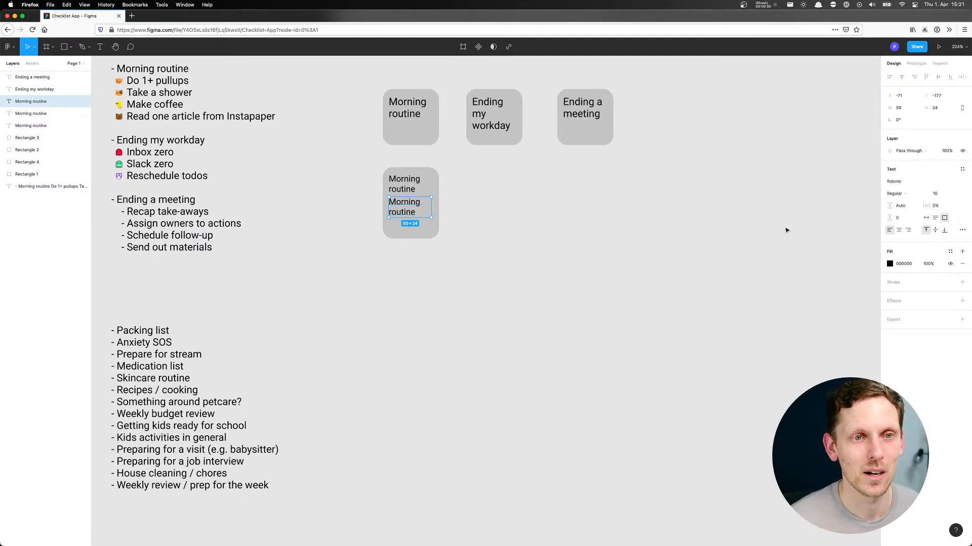
Set the font size of the duplicated "Morning routine" text under the heading to 7
left_click(940, 195)
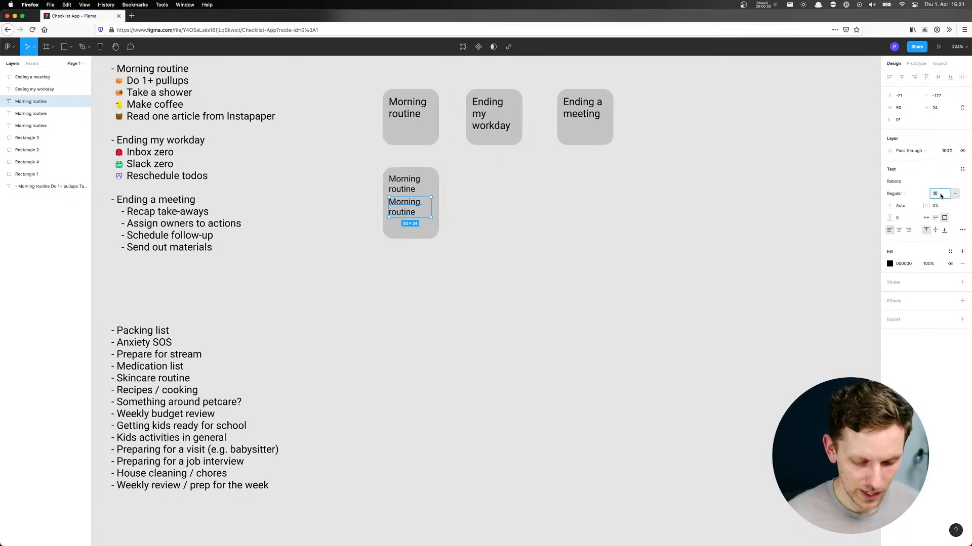
type("8")
key("Return")
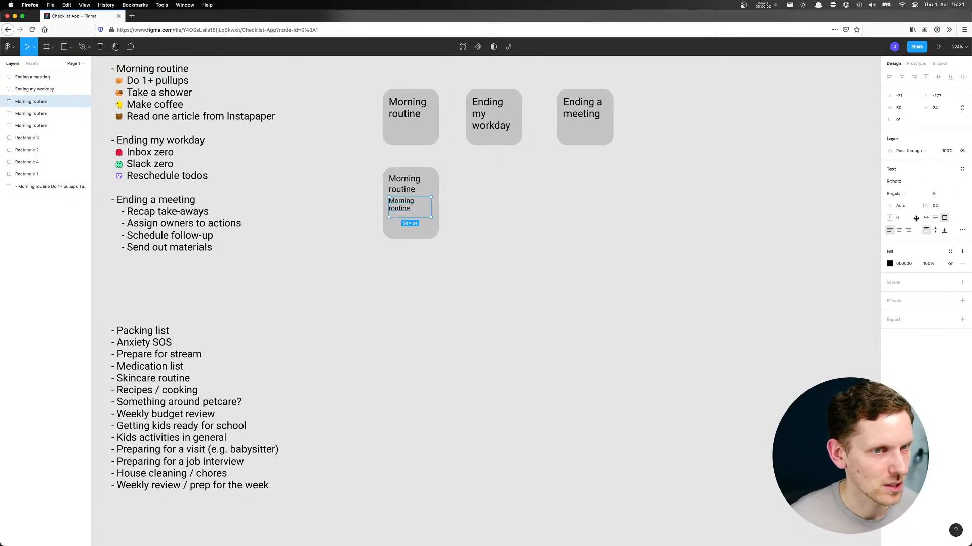
left_click(936, 195)
type("7")
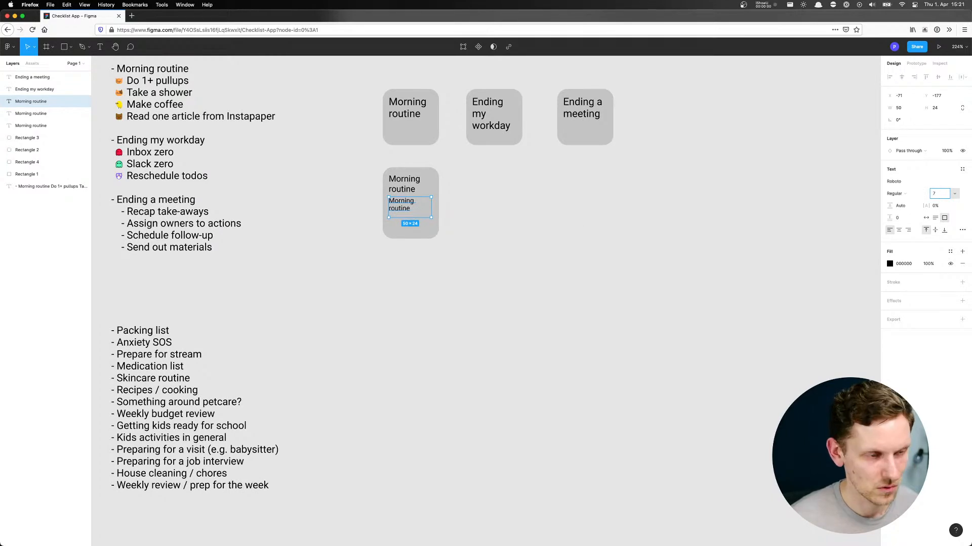
key("Return")
left_click(587, 241)
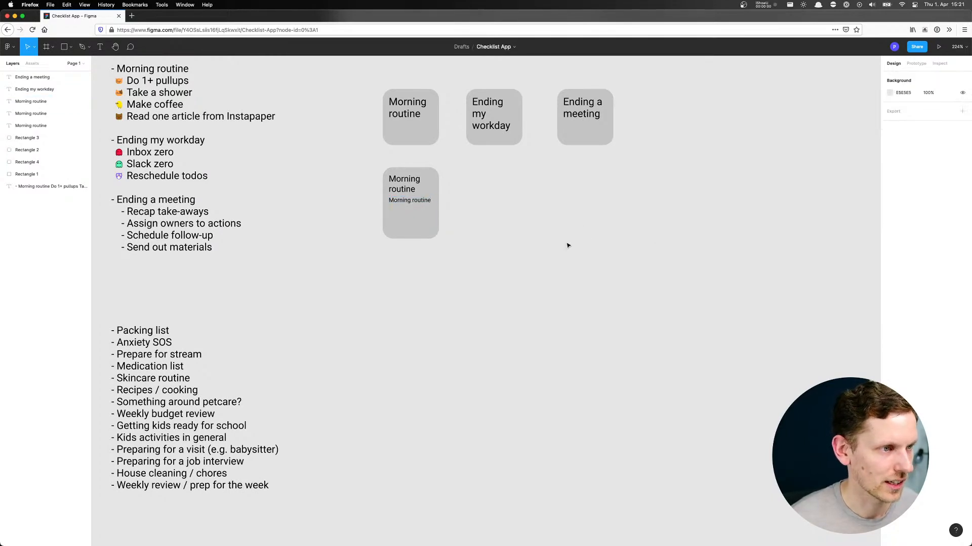
Shrink the small text's box to 50 × 8 and duplicate it twice downward to form three stacked lines
left_click(412, 202)
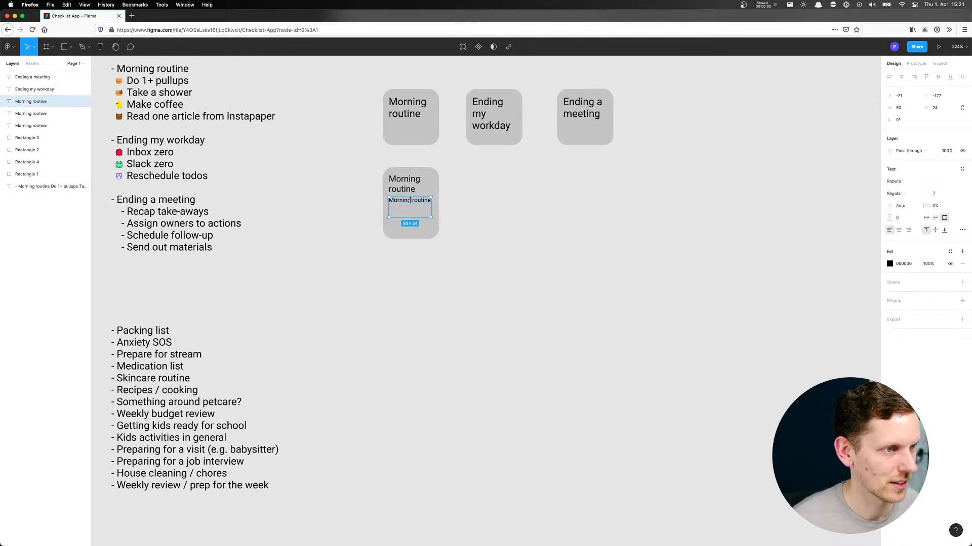
double_click(410, 218)
left_click_drag(410, 201, 414, 220, "alt")
left_click(529, 210)
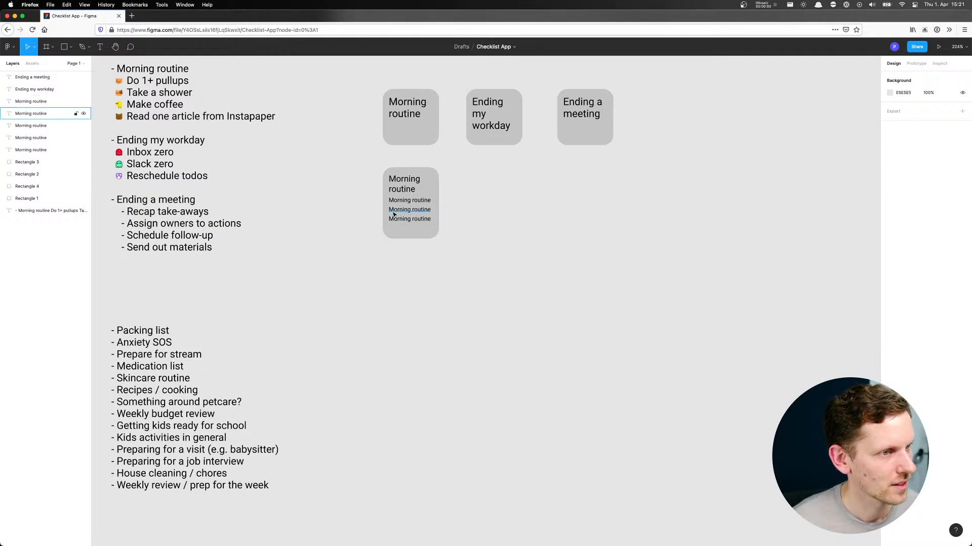
Switch the three small text lines on the taller tile to fixed-size text boxes
left_click(408, 200)
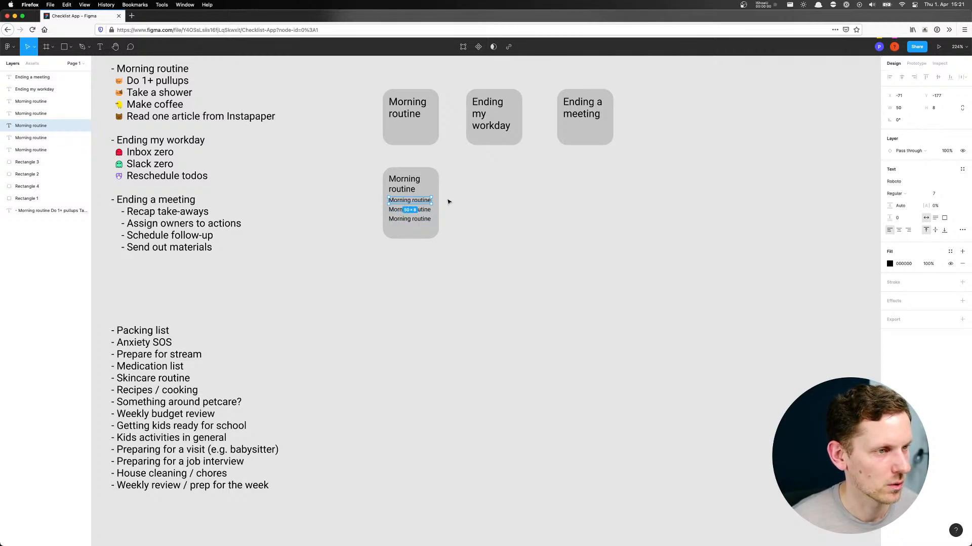
left_click(416, 209, "shift")
left_click(422, 221, "shift")
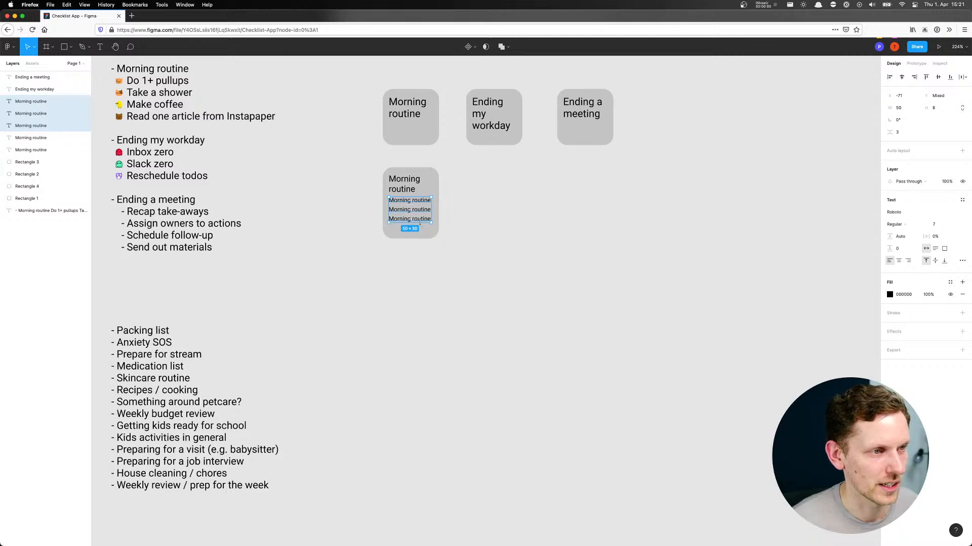
left_click(942, 249)
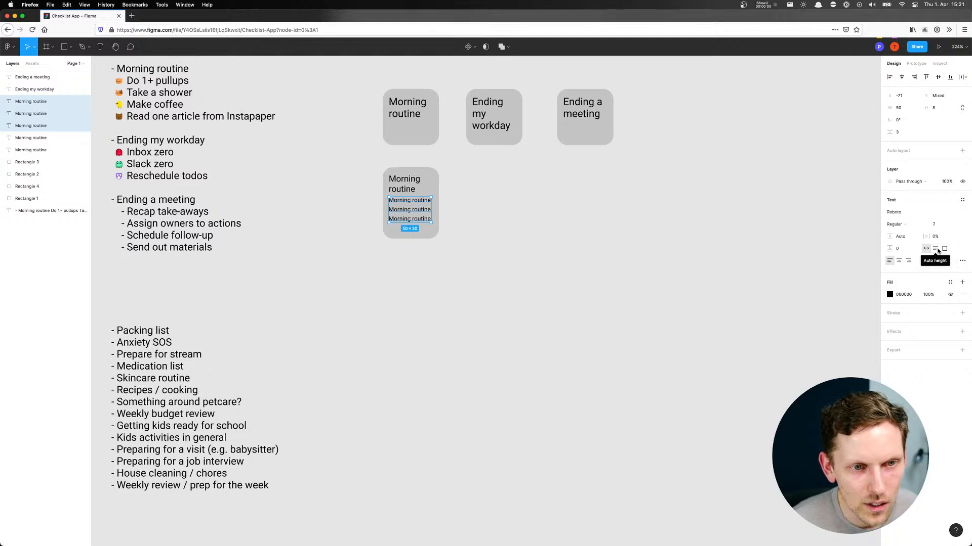
left_click(696, 250)
Try adding the filler text "sadfsadf" to the first small line to test its overflow, and undo it
left_click(409, 201)
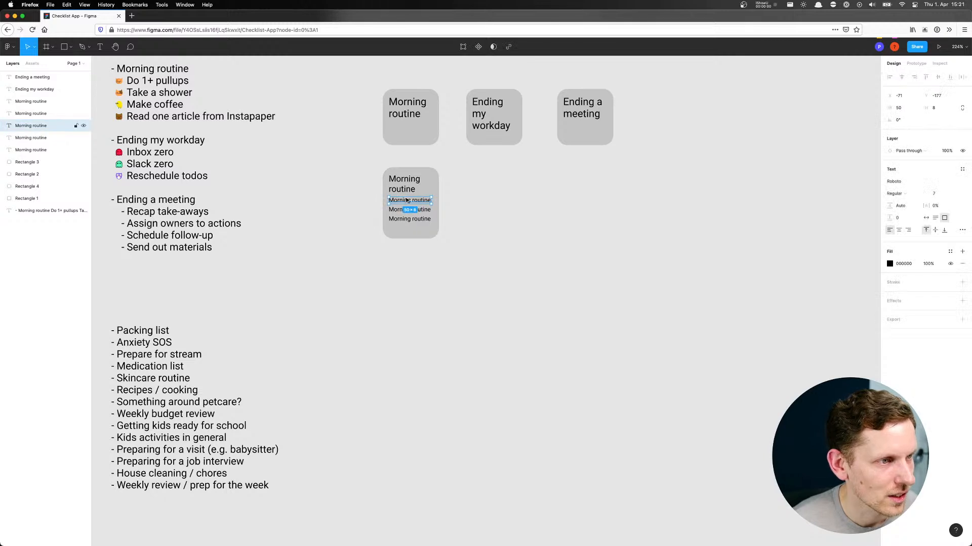
type("sadfsadf")
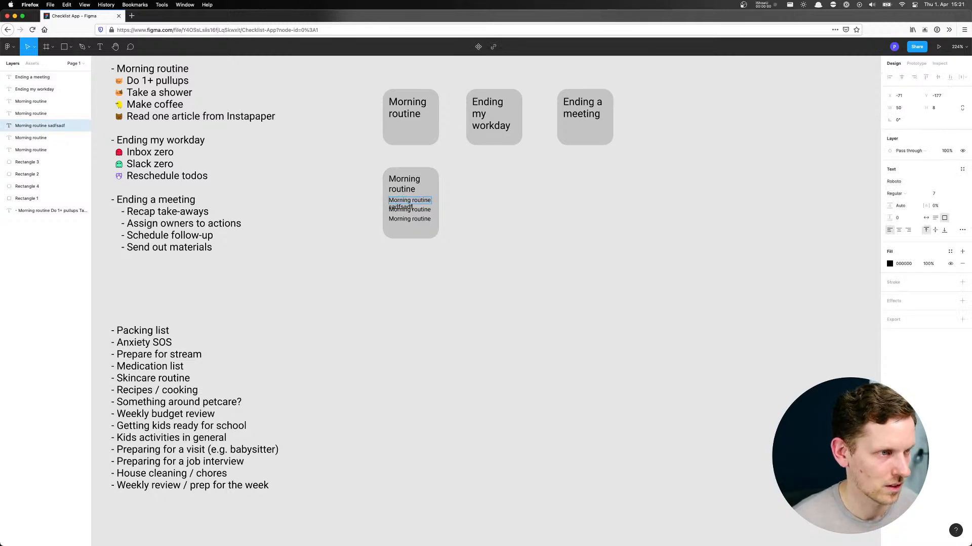
key("Escape")
key("super+z")
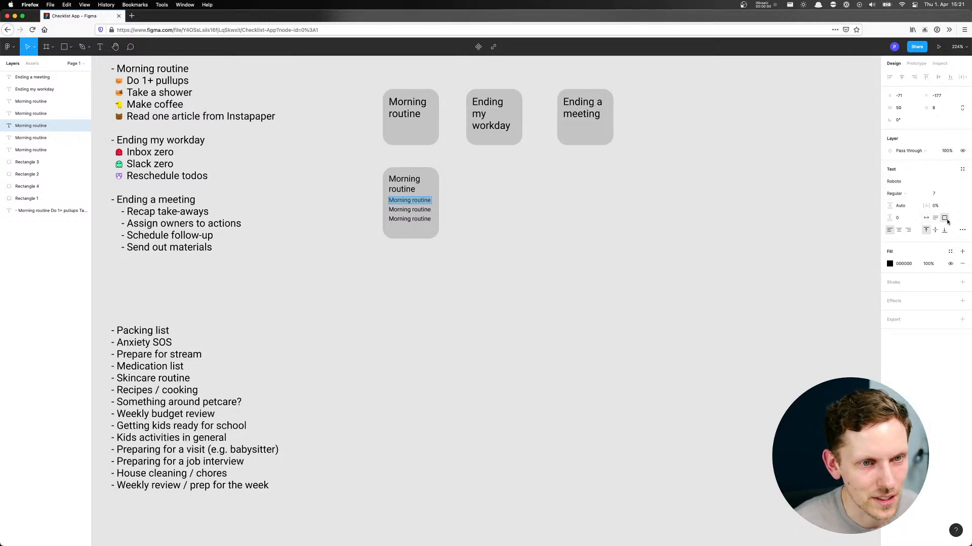
Look through the type details of the first small line for a text overflow option
left_click(961, 230)
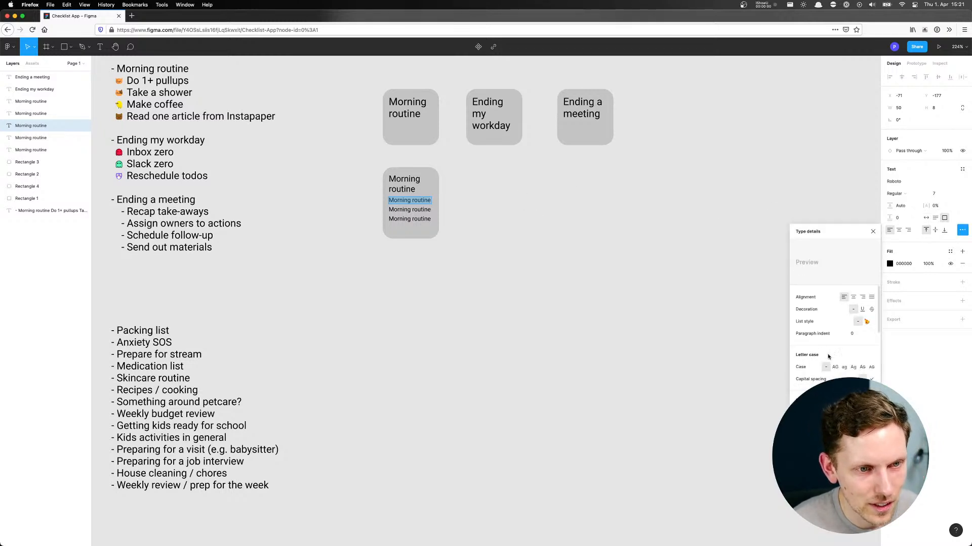
scroll(842, 374, "down", 1)
scroll(843, 375, "down", 8)
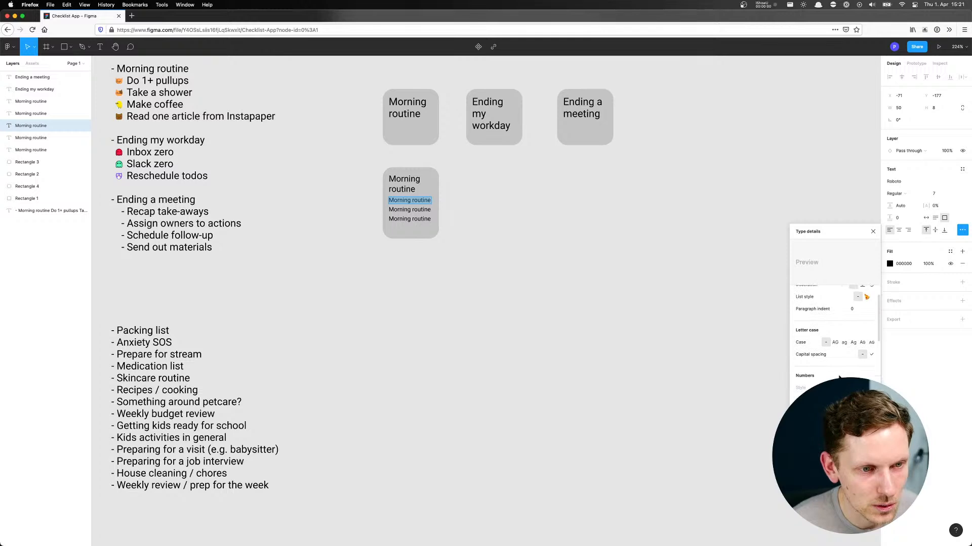
scroll(838, 358, "up", 8)
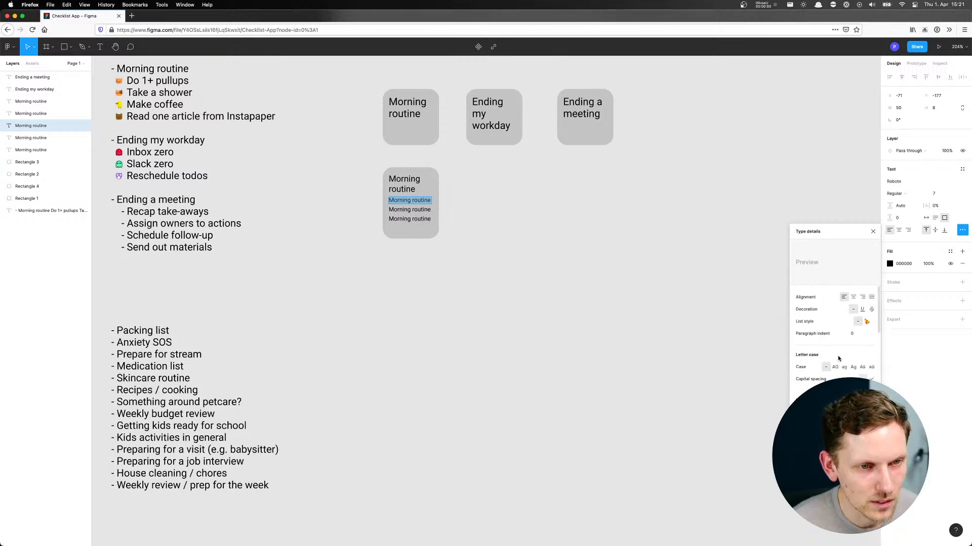
left_click(872, 232)
left_click(474, 210)
Replace the three small lines on the taller tile with "Do 1+ pullups", "Take a shower" and "Make coffee"
double_click(411, 202)
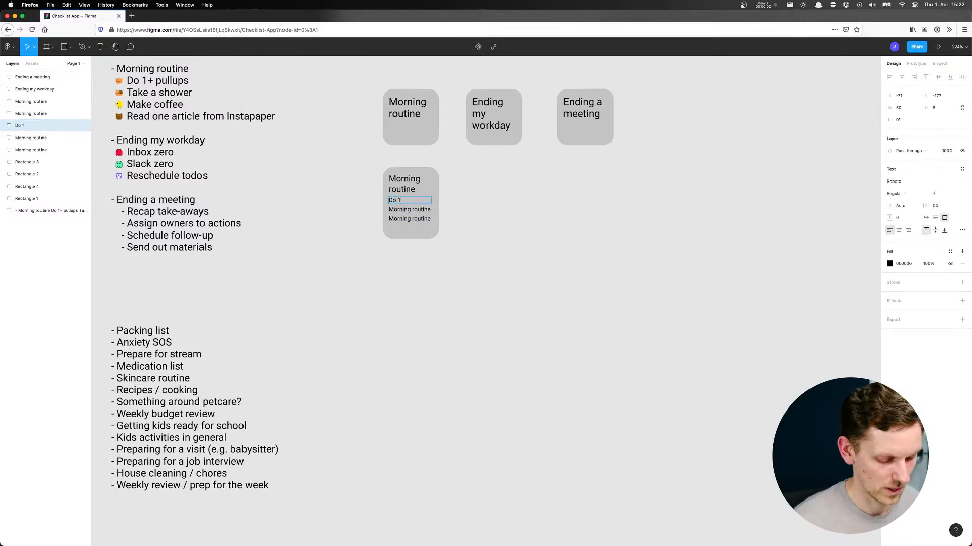
type("+ p")
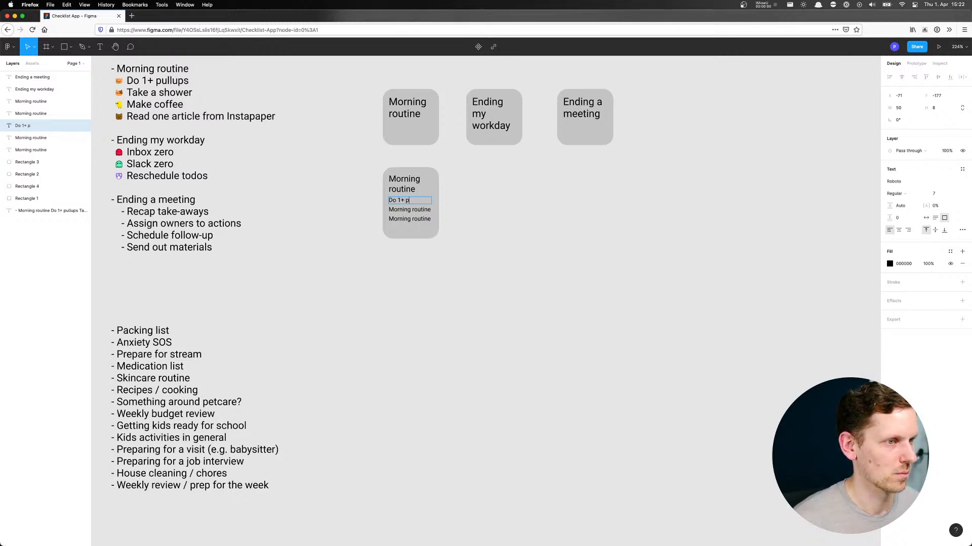
type("ullups")
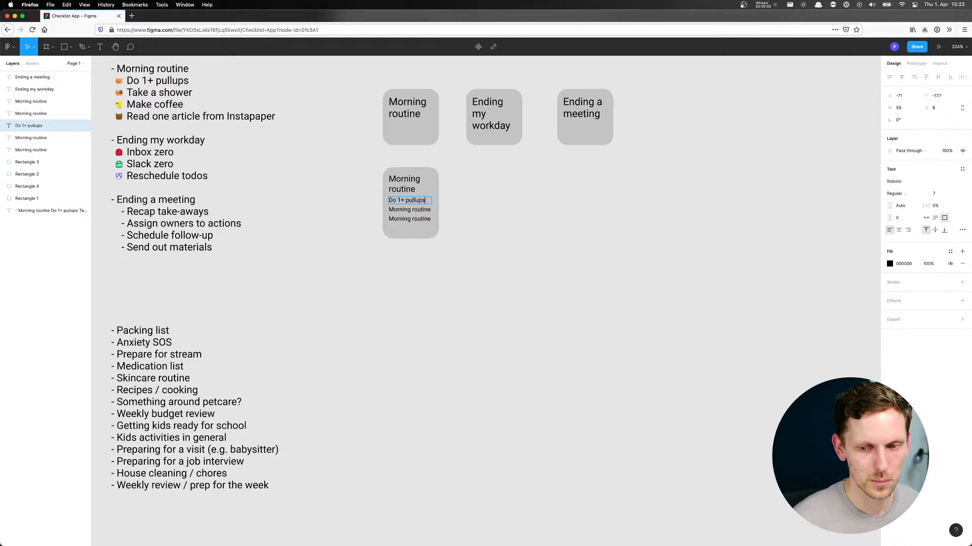
left_click(412, 210)
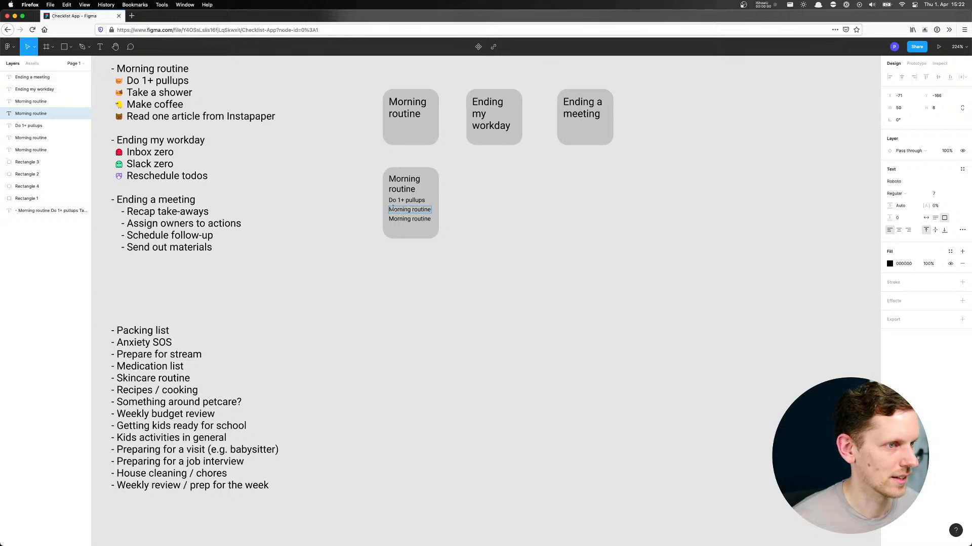
double_click(393, 210)
type("Take a shower")
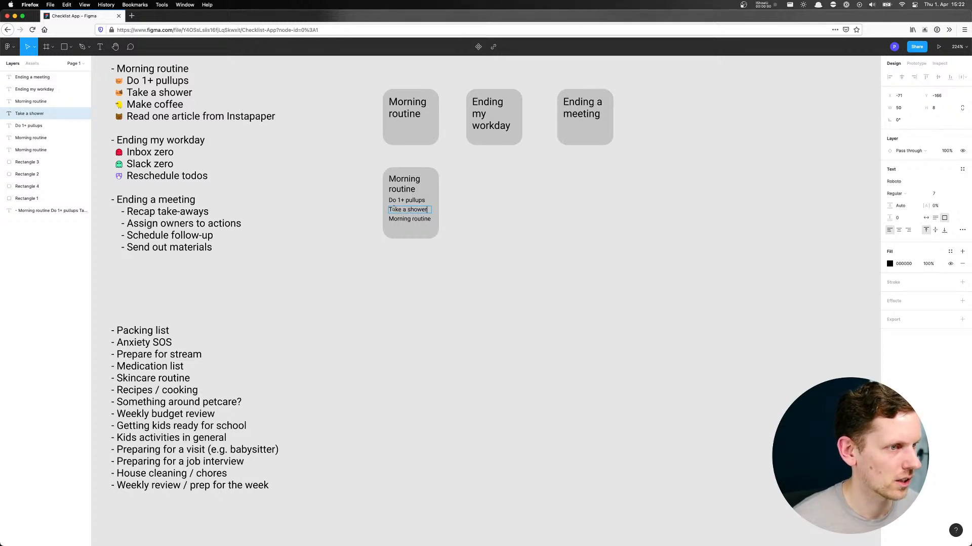
double_click(401, 220)
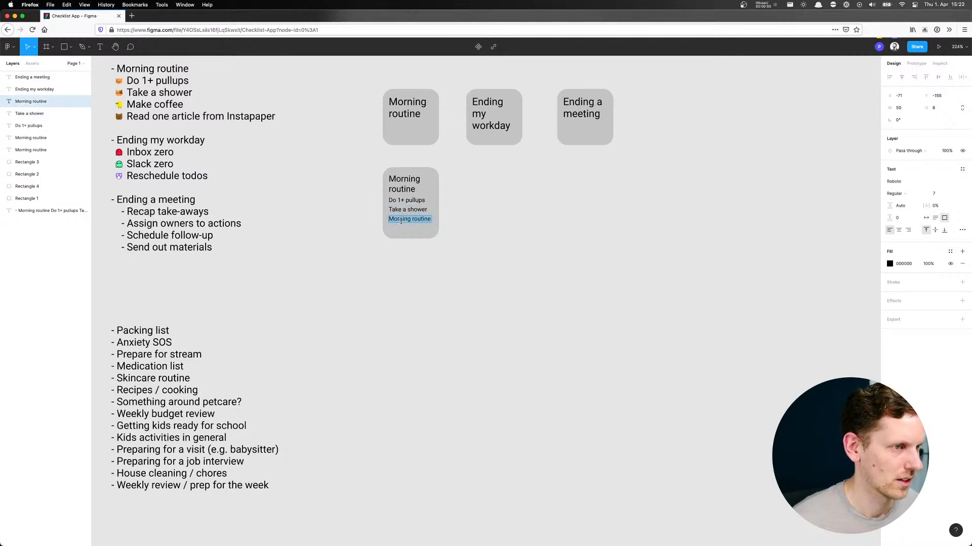
type("Make coffee")
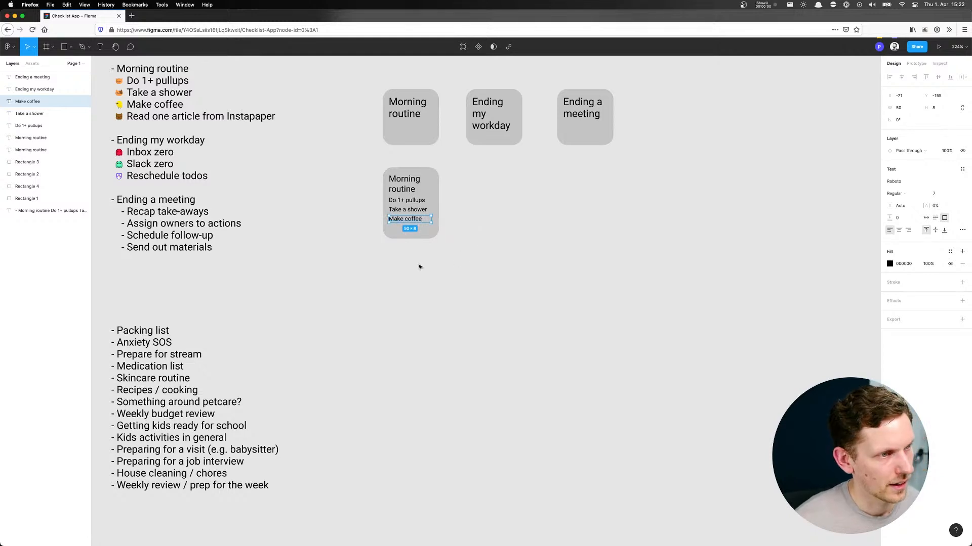
left_click(343, 221)
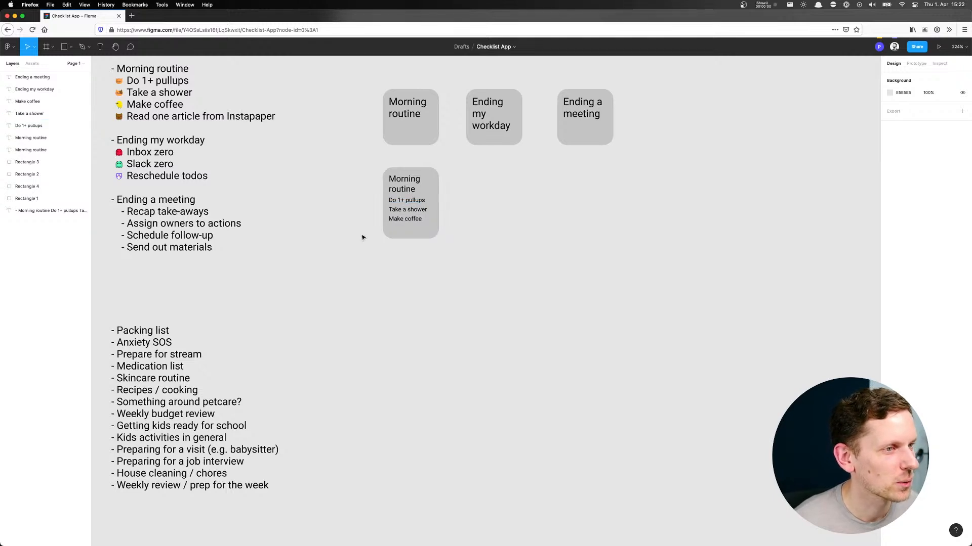
Duplicate the taller "Morning routine" tile with its three steps to its right
left_click_drag(371, 253, 479, 206)
key("Escape")
scroll(466, 212, "up", 5)
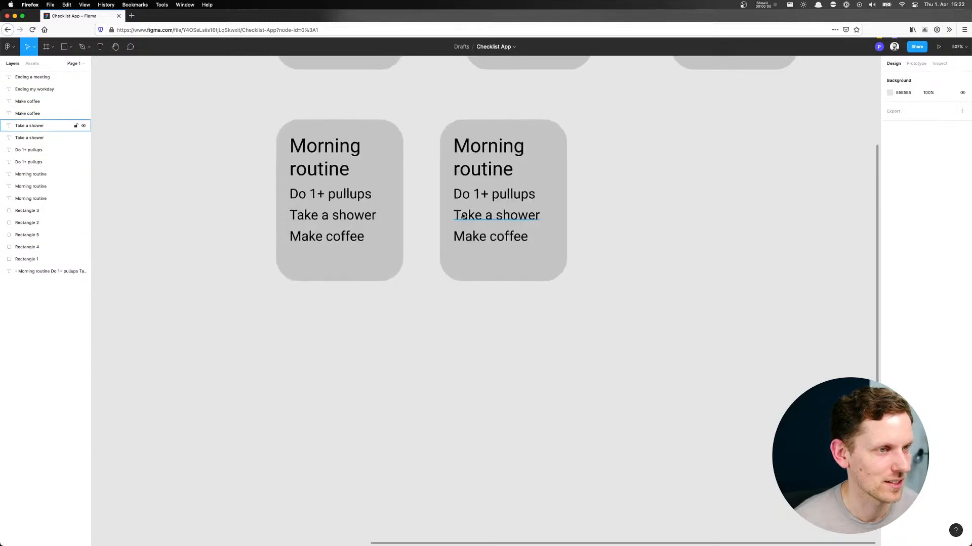
scroll(465, 213, "up", 1)
Try indenting the three step lines on the copied tile by 7, and undo the move
left_click(462, 195)
left_click(496, 215, "shift")
left_click(463, 239, "shift")
left_click_drag(463, 241, 480, 244)
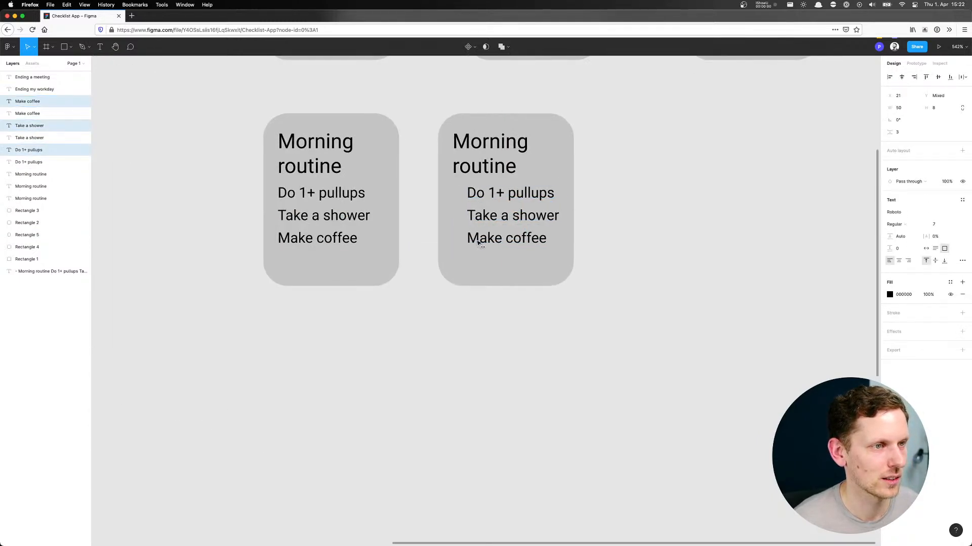
key("super+z")
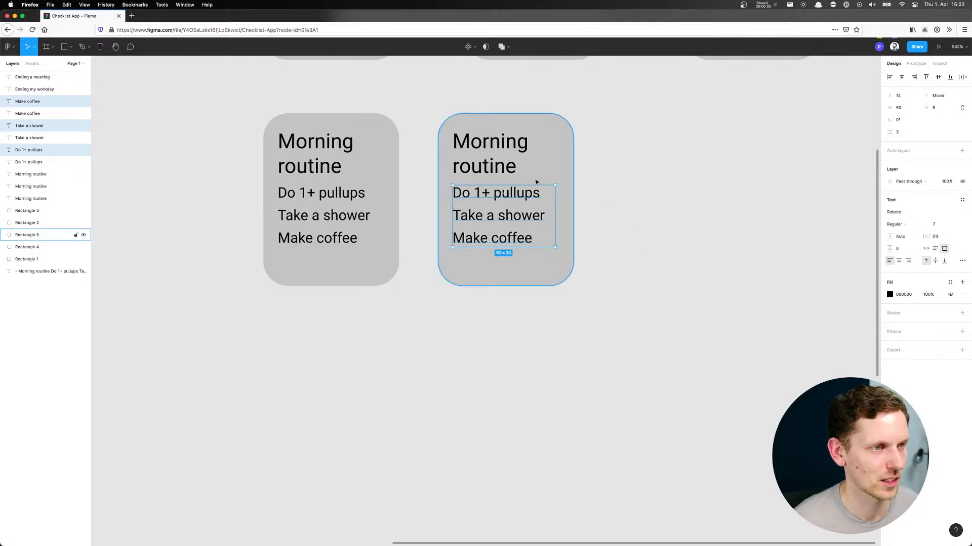
Shift the title and the three step lines on the copied tile slightly right, leaving room for bullets
left_click(490, 170, "shift")
left_click_drag(479, 196, 490, 196)
left_click(666, 211)
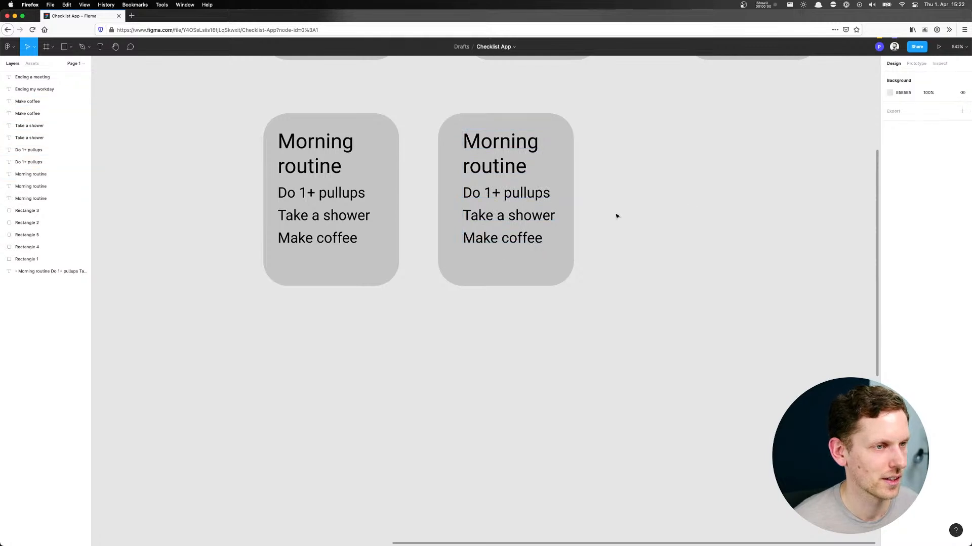
Draw a circle about 4 × 4 beside "Do 1+ pullups" on the copied tile and fill it black
key("o")
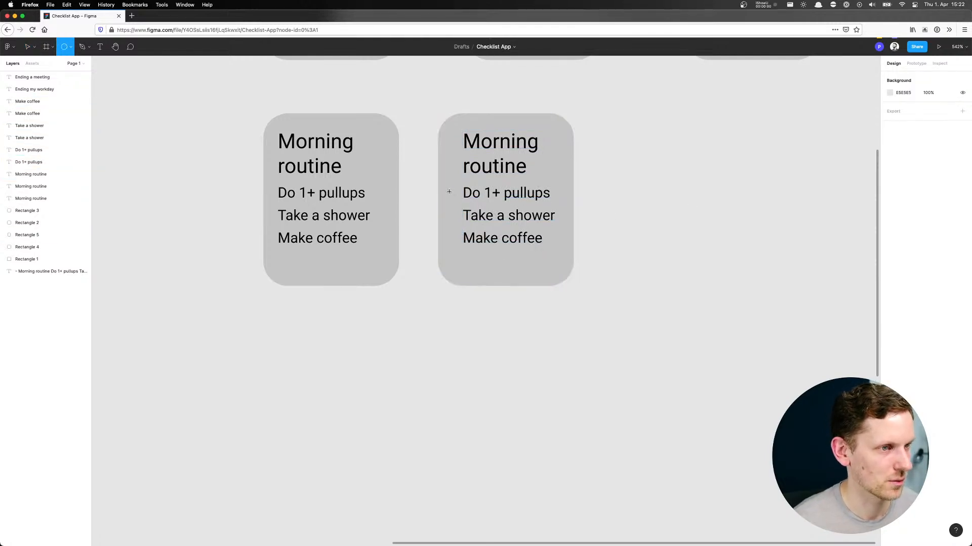
left_click_drag(445, 188, 456, 199)
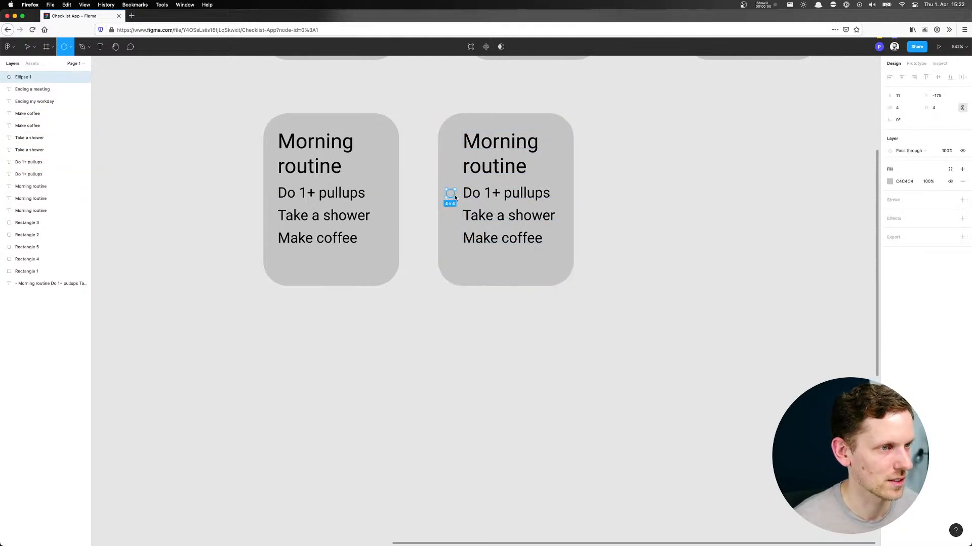
left_click(890, 182)
left_click_drag(879, 206, 757, 310)
left_click(616, 206)
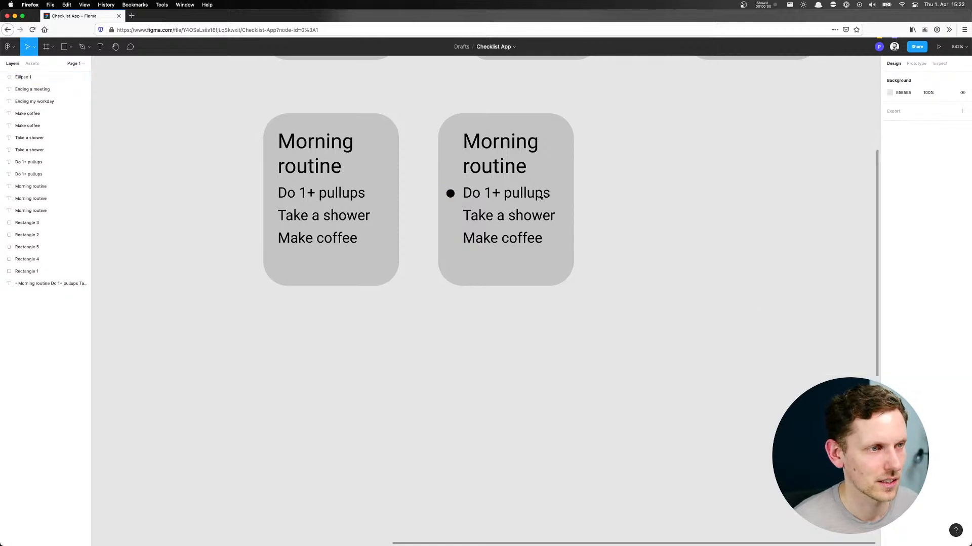
Shrink the bullet to 3 × 3, place it near "Do 1+ pullups", and copy it beside "Take a shower" and "Make coffee"
left_click(450, 193)
scroll(450, 193, "up", 10)
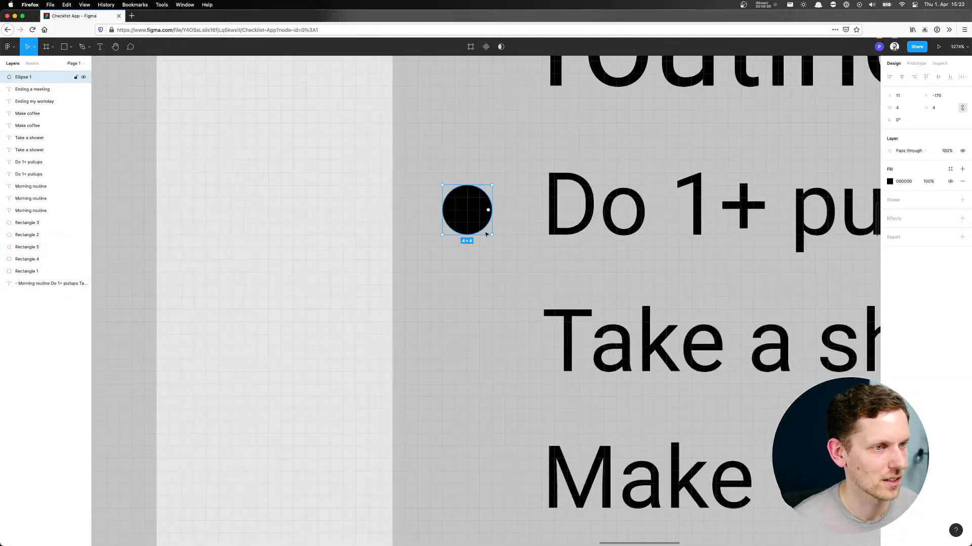
left_click_drag(493, 236, 477, 342)
scroll(476, 342, "down", 2)
left_click_drag(487, 303, 486, 432)
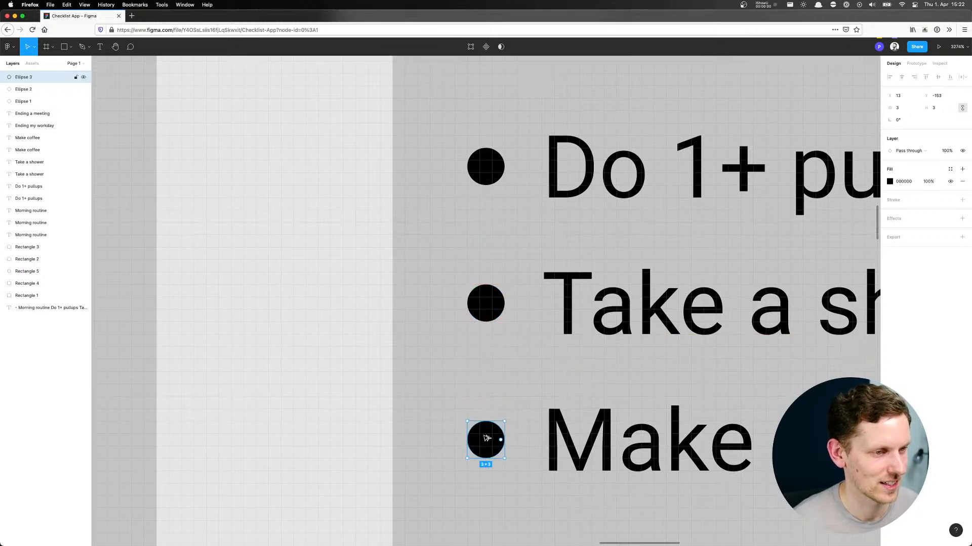
left_click(358, 322)
scroll(371, 314, "down", 5)
scroll(371, 314, "down", 3)
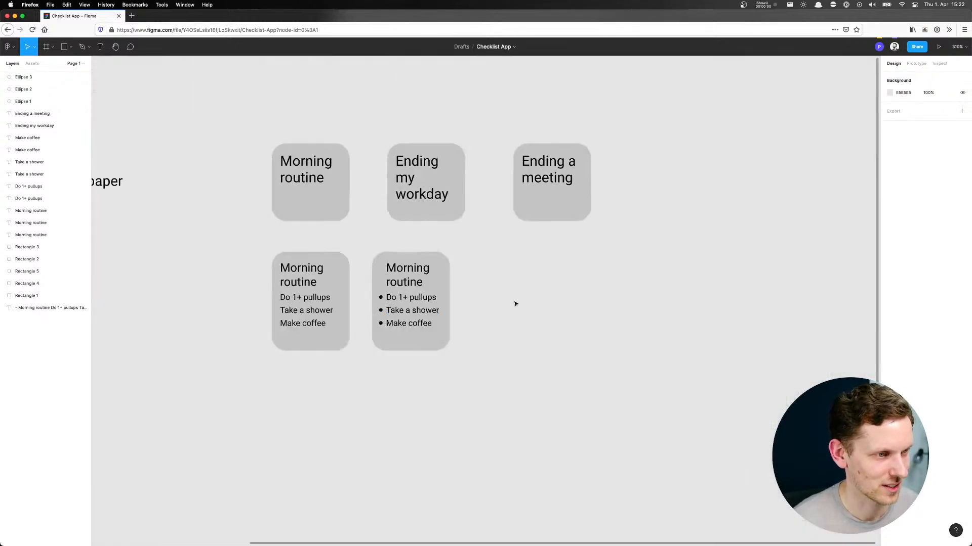
Move the "Ending a meeting" tile left so the three small tiles are evenly spaced
left_click_drag(507, 267, 567, 234)
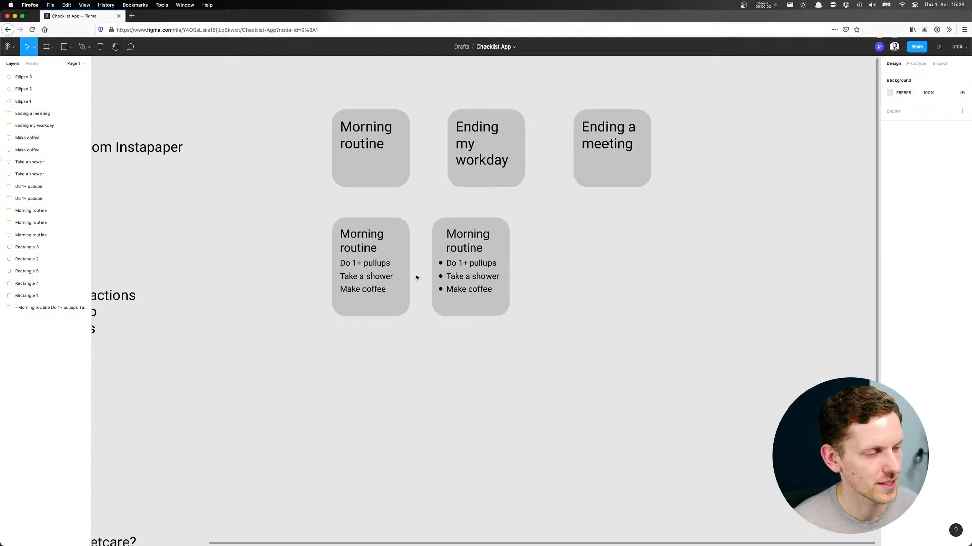
scroll(529, 244, "down", 1)
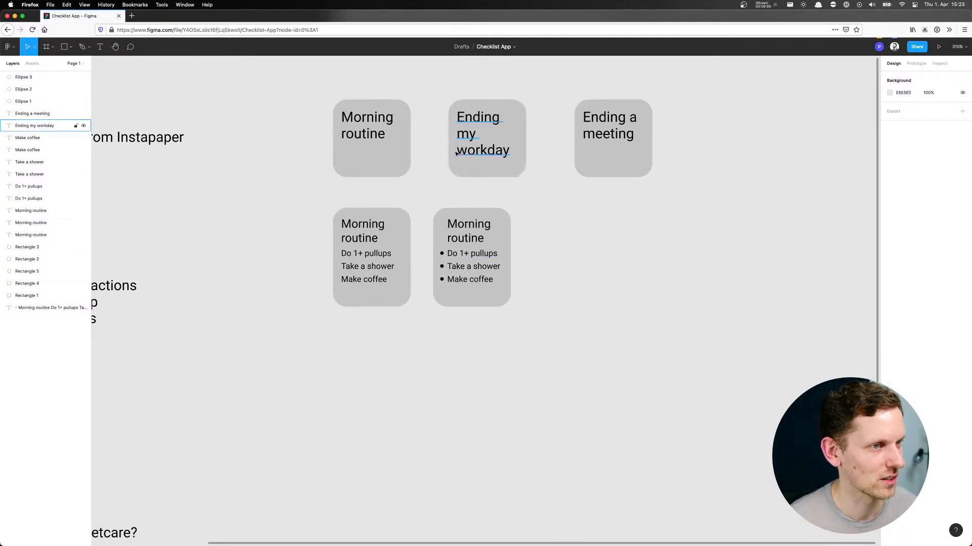
left_click_drag(566, 194, 496, 219)
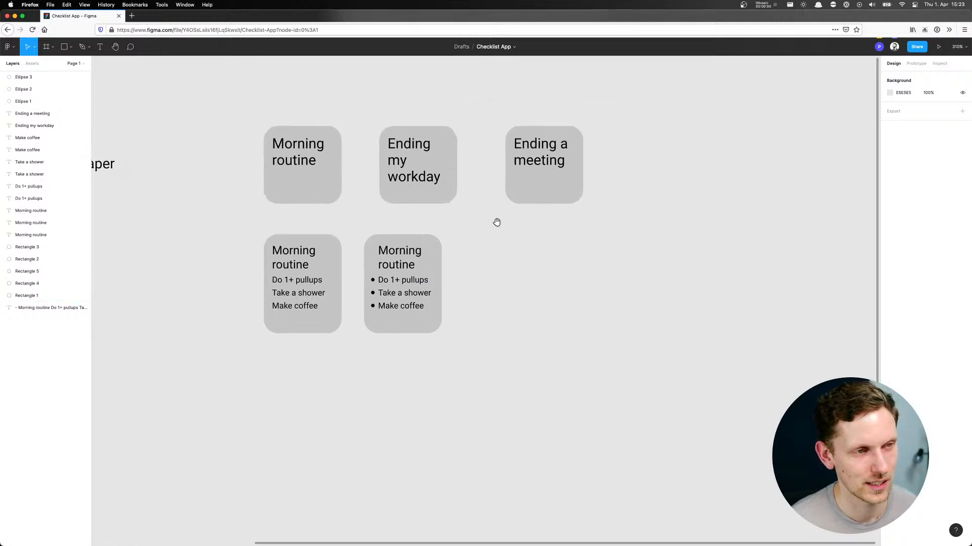
scroll(478, 267, "down", 3)
left_click_drag(655, 101, 540, 143)
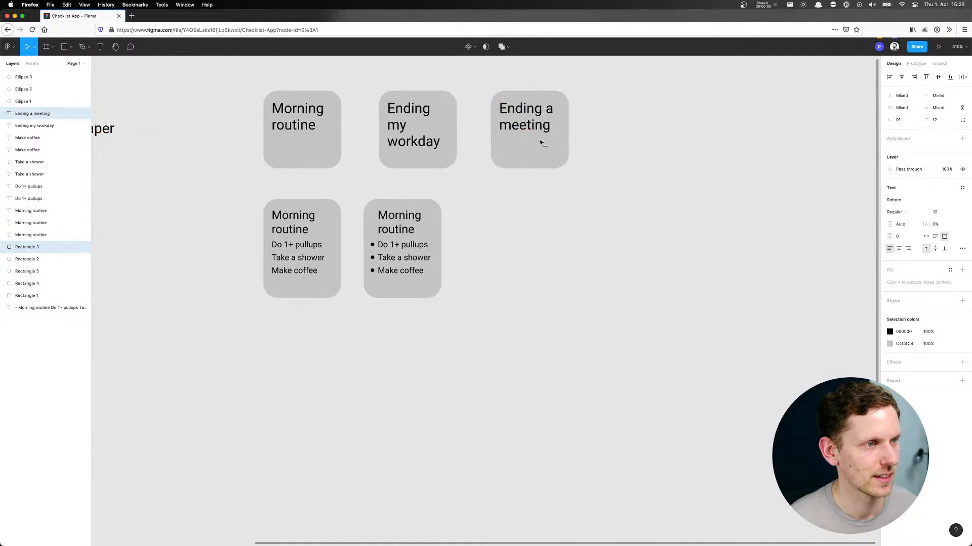
left_click(567, 208)
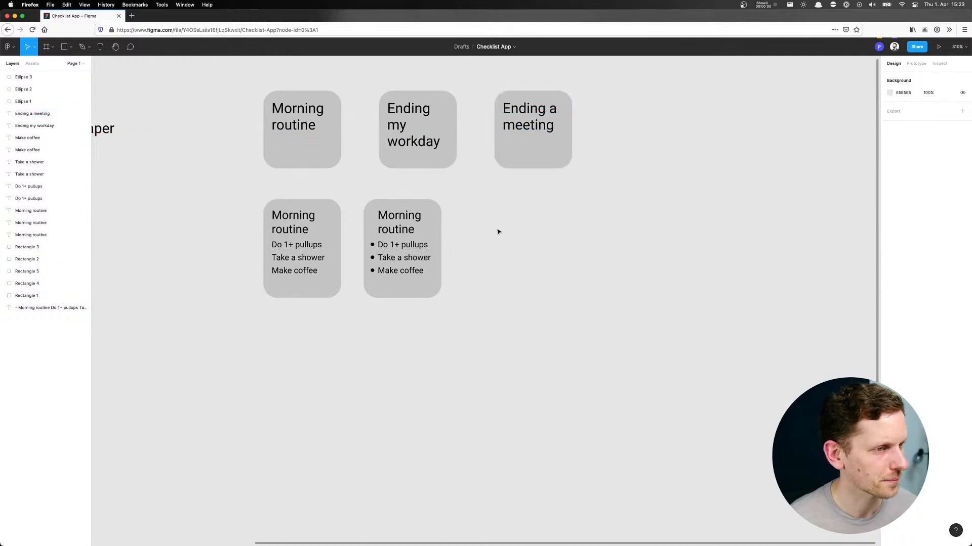
Try to move the bulleted tile under the "Ending my workday" tile, and undo the move
left_click_drag(495, 198, 421, 273)
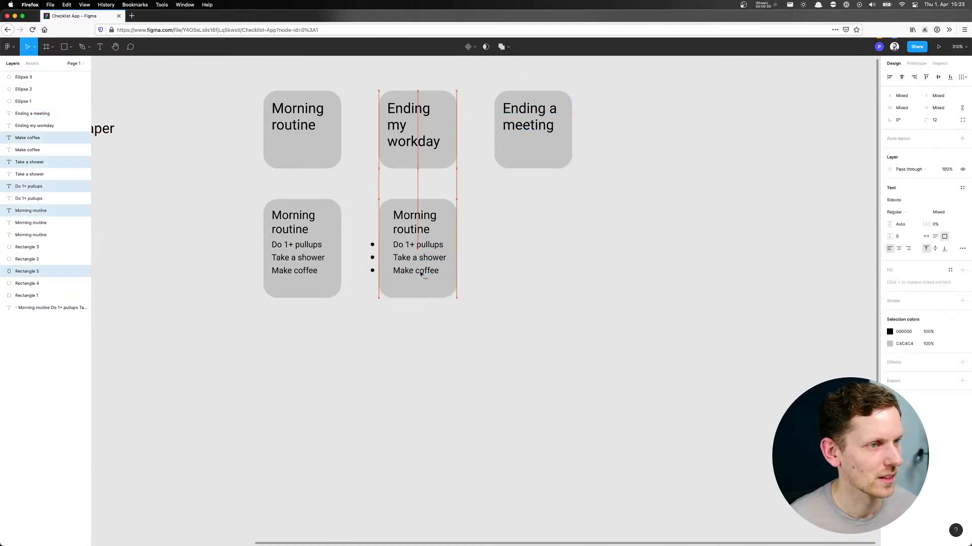
left_click(524, 256)
left_click_drag(527, 301, 627, 304)
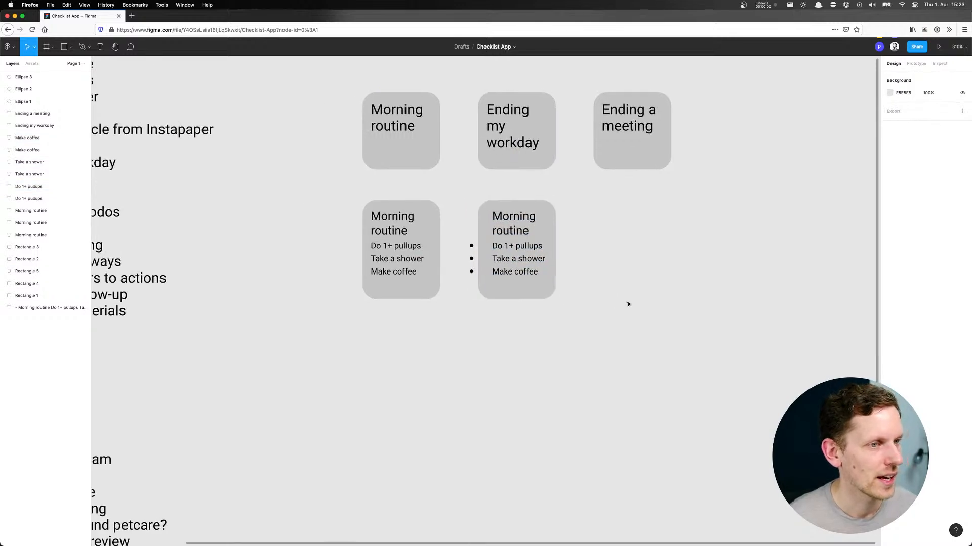
key("ctrl+z")
key("ctrl+z")
Group the elements of each taller "Morning routine" tile, and place the bulleted one under the "Ending my workday" tile
left_click_drag(572, 327, 513, 245)
left_click_drag(374, 348, 397, 191)
key("ctrl+g")
left_click_drag(486, 332, 462, 329)
key("ctrl+g")
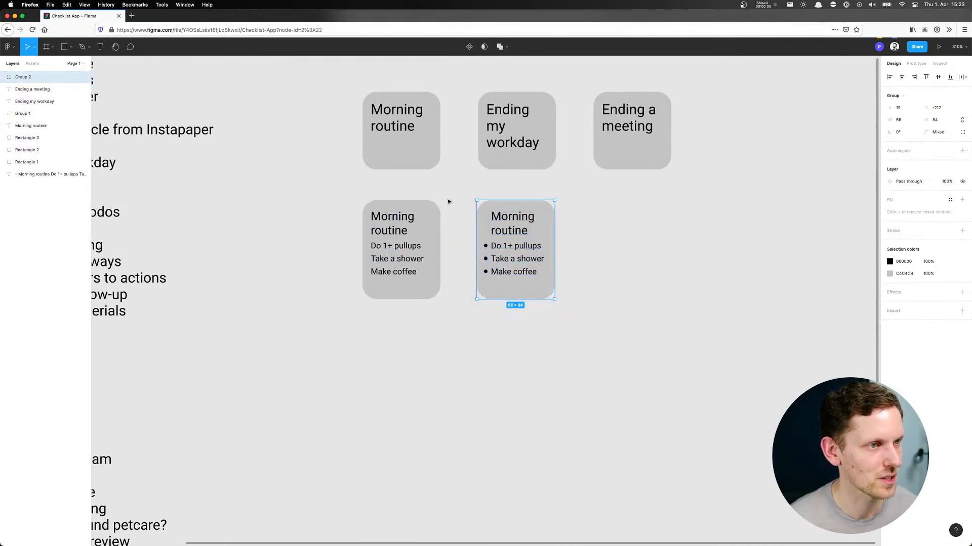
left_click(657, 253)
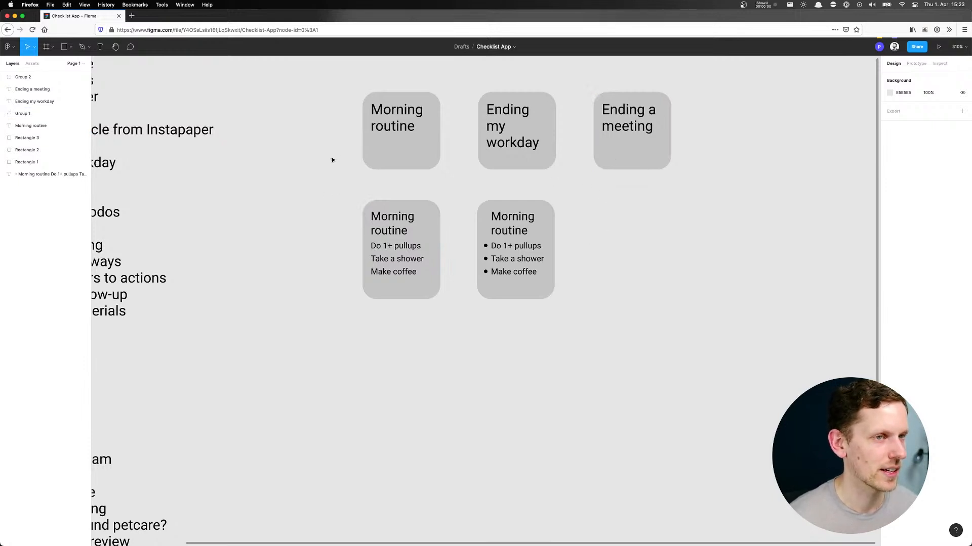
Copy the small "Morning routine" tile below the taller ones, widen its rectangle to about 169, and reduce its height
scroll(333, 158, "left", 1)
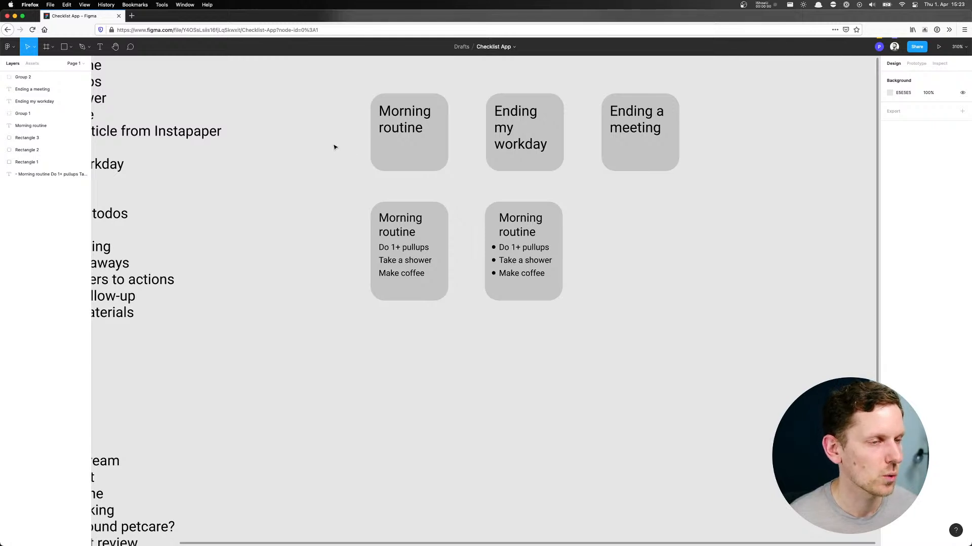
left_click_drag(360, 111, 571, 375)
left_click(451, 369)
left_click(431, 388)
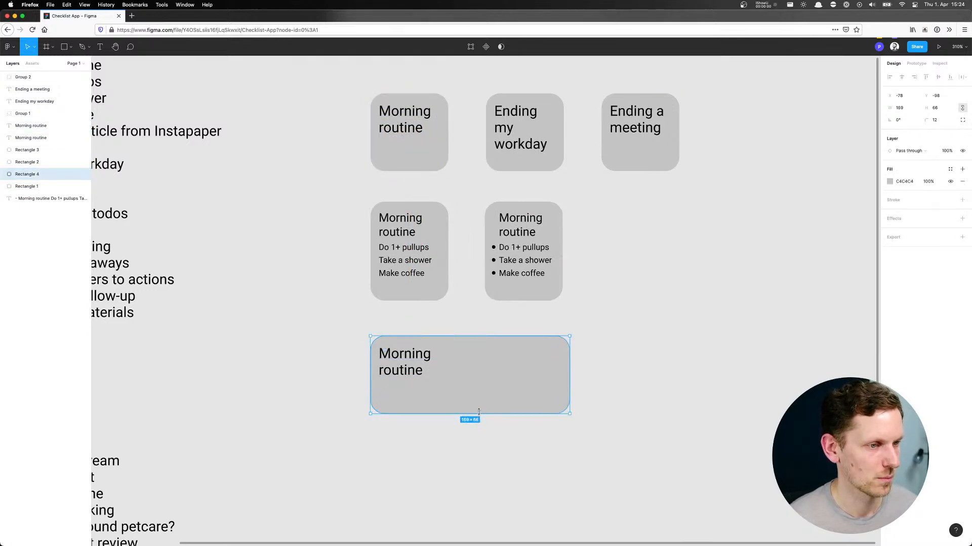
left_click_drag(479, 414, 476, 392)
Format the wide tile's title as bold at size 14 and resize its text box to about 154 × 32
left_click(411, 370)
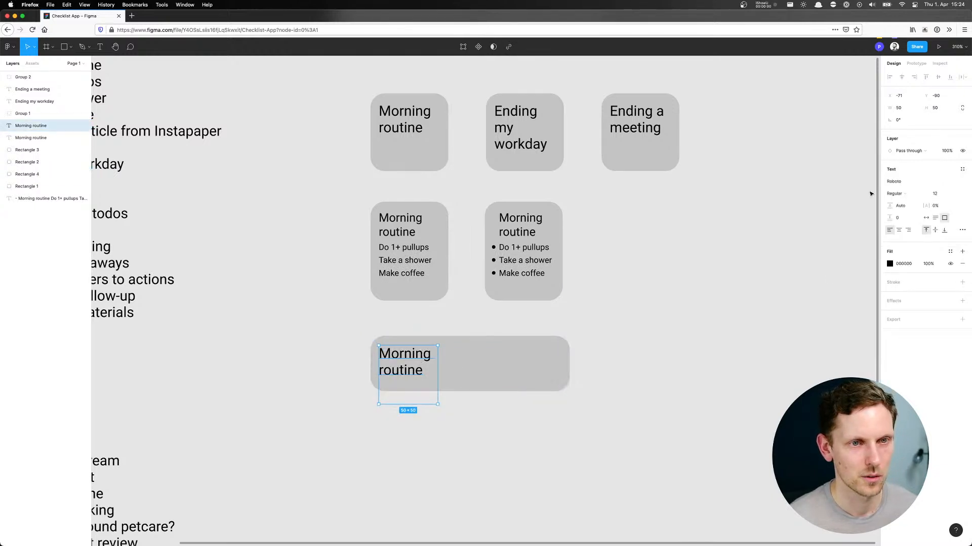
left_click(954, 194)
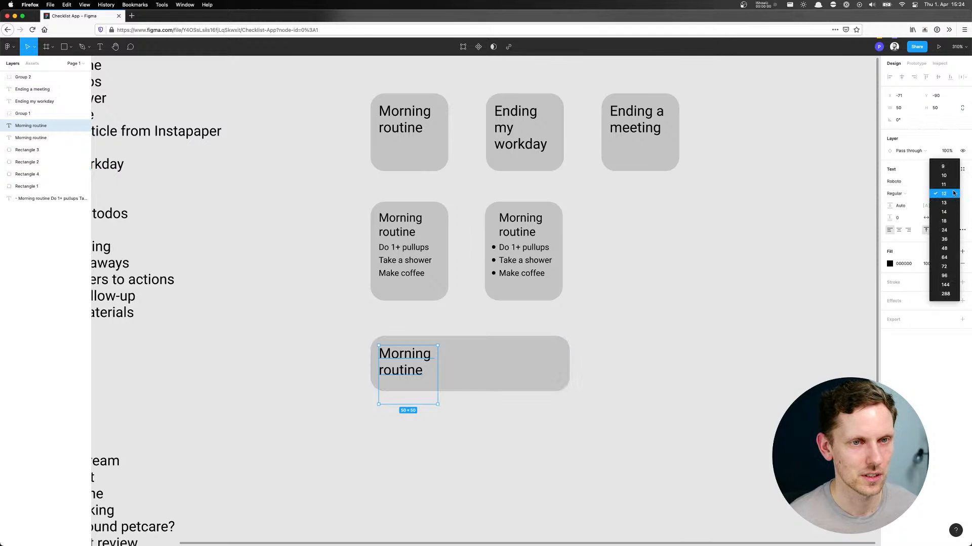
left_click(945, 212)
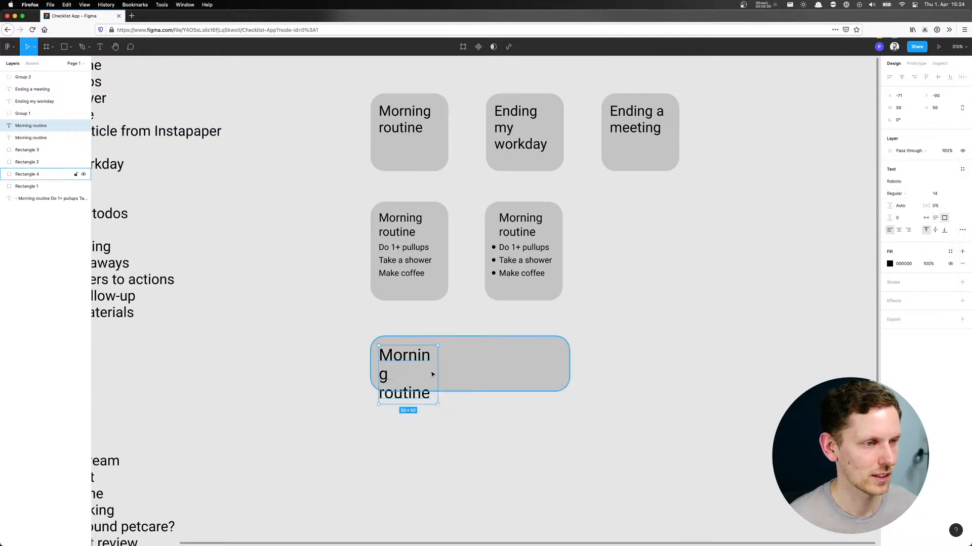
left_click_drag(439, 375, 560, 364)
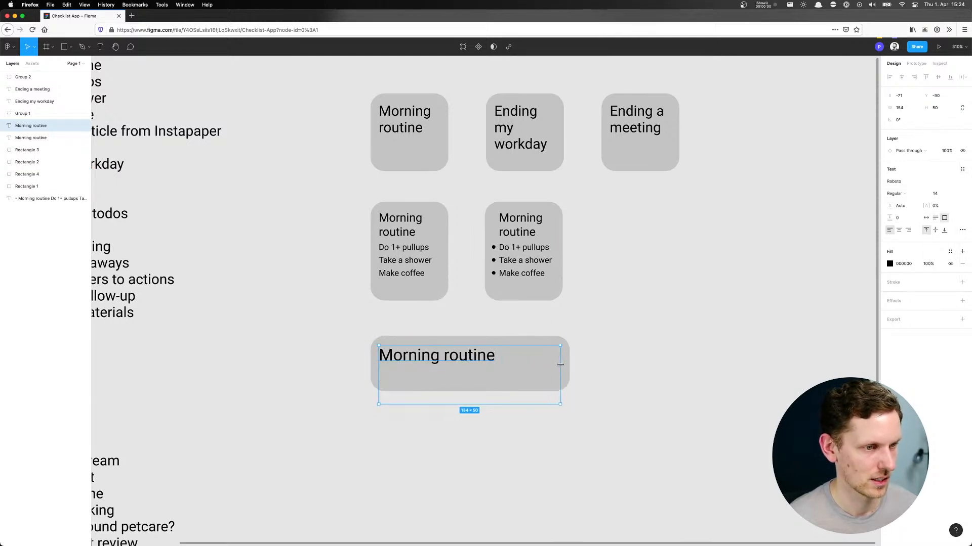
left_click_drag(496, 404, 495, 383)
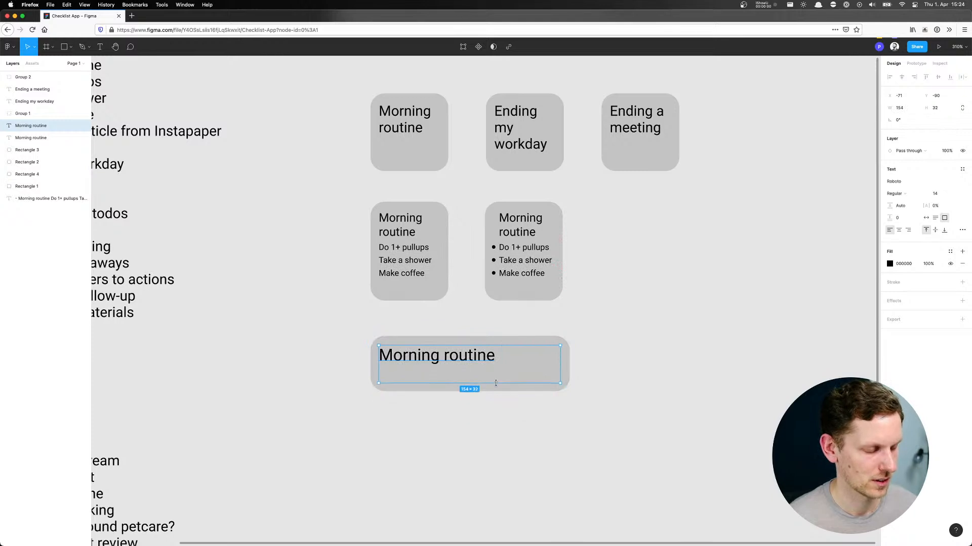
key("super+b")
left_click(336, 369)
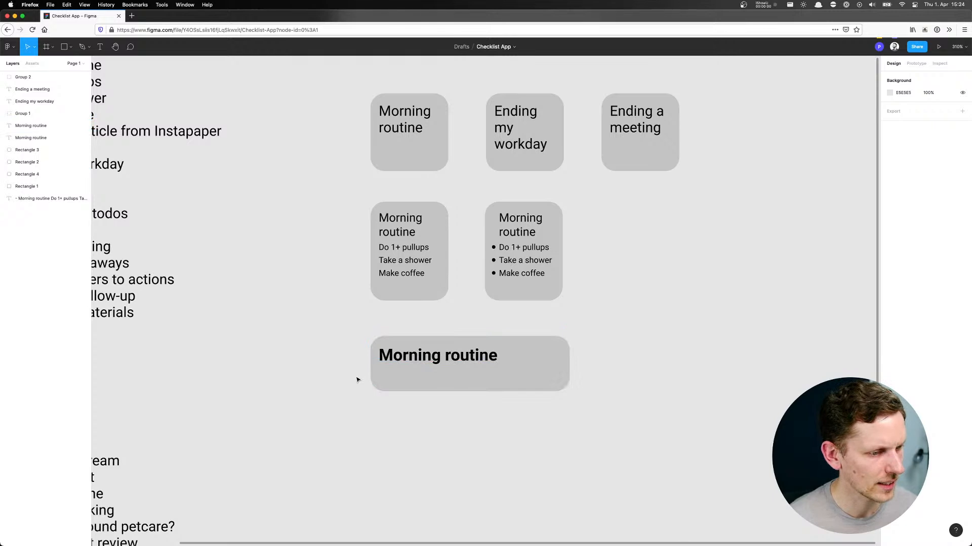
Inset the left edge of the wide tile's title box, narrowing it to about 150
scroll(357, 380, "down", 1)
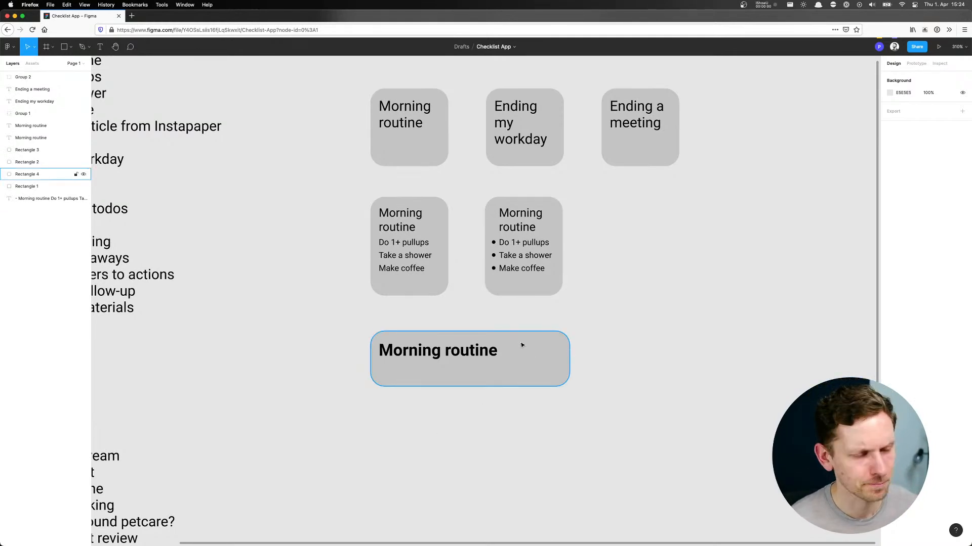
left_click(429, 358)
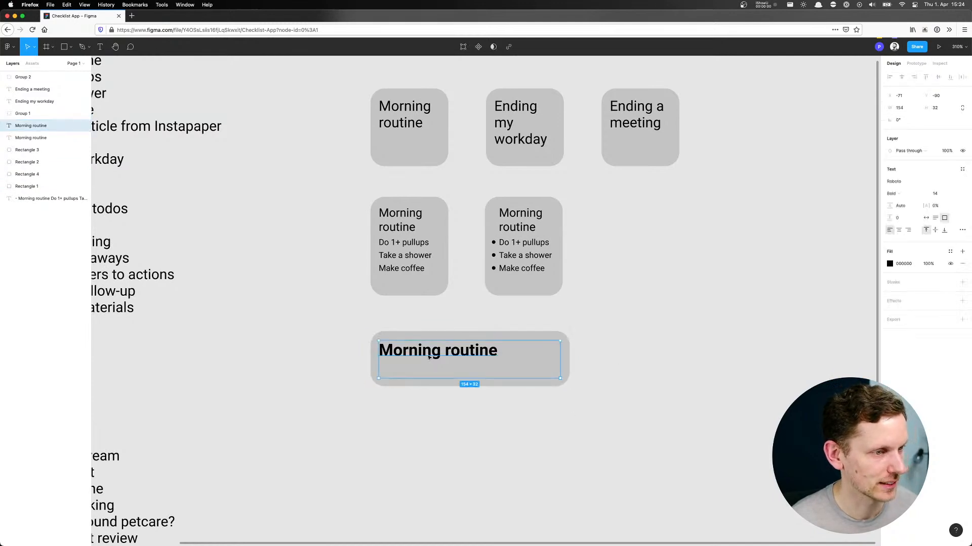
left_click_drag(378, 360, 382, 361)
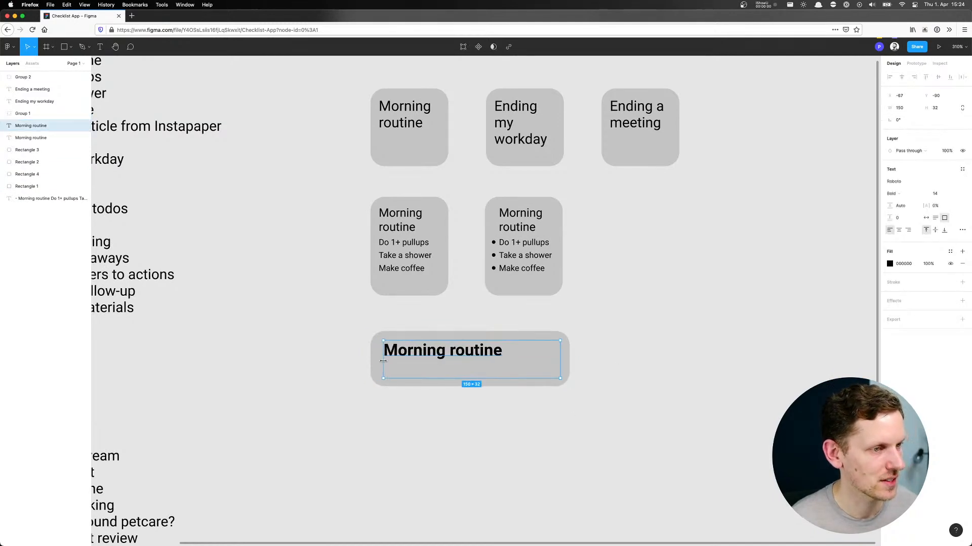
left_click(332, 372)
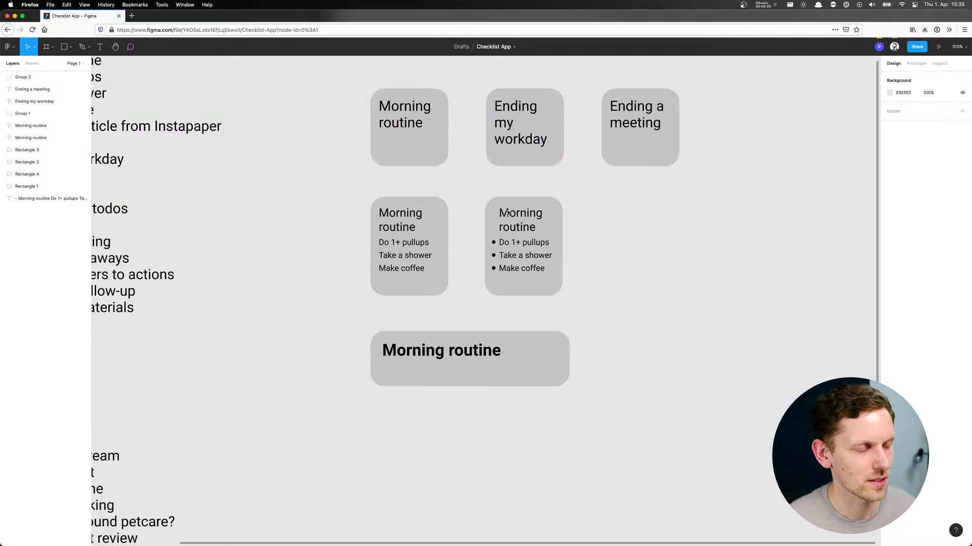
Duplicate the "Ending a meeting" tile to its right with the same spacing as the rest of the row
scroll(593, 175, "up", 2)
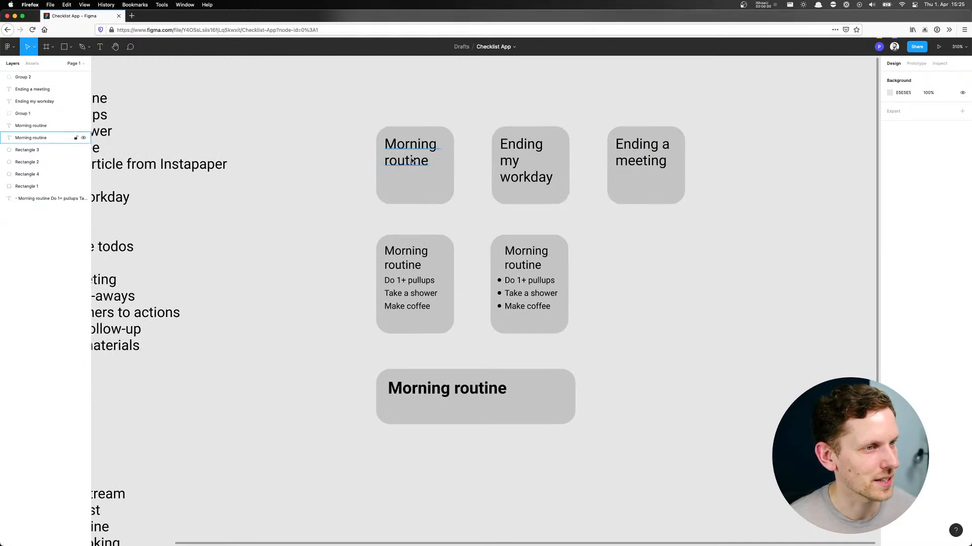
left_click_drag(338, 160, 330, 186)
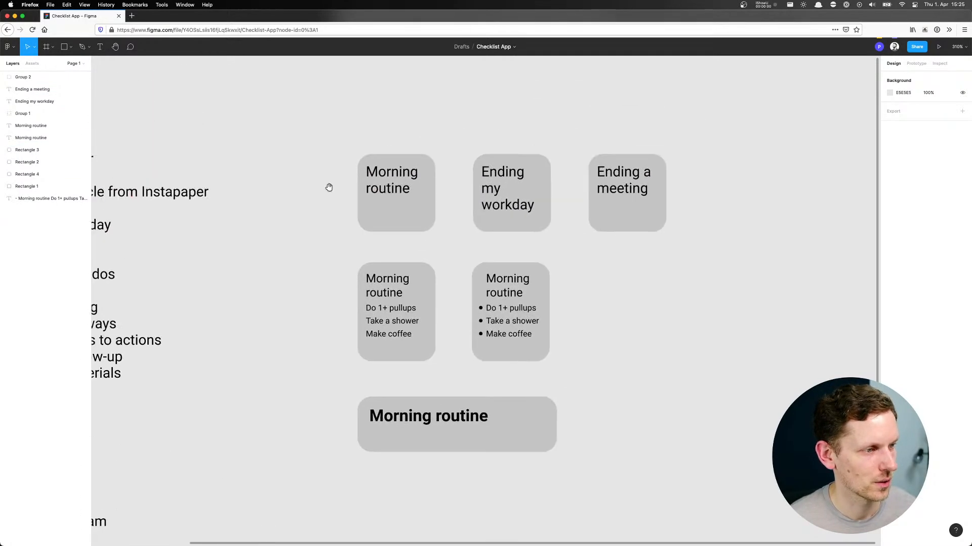
left_click_drag(614, 118, 664, 224)
left_click_drag(601, 215, 717, 209)
left_click(726, 288)
scroll(759, 266, "right", 2)
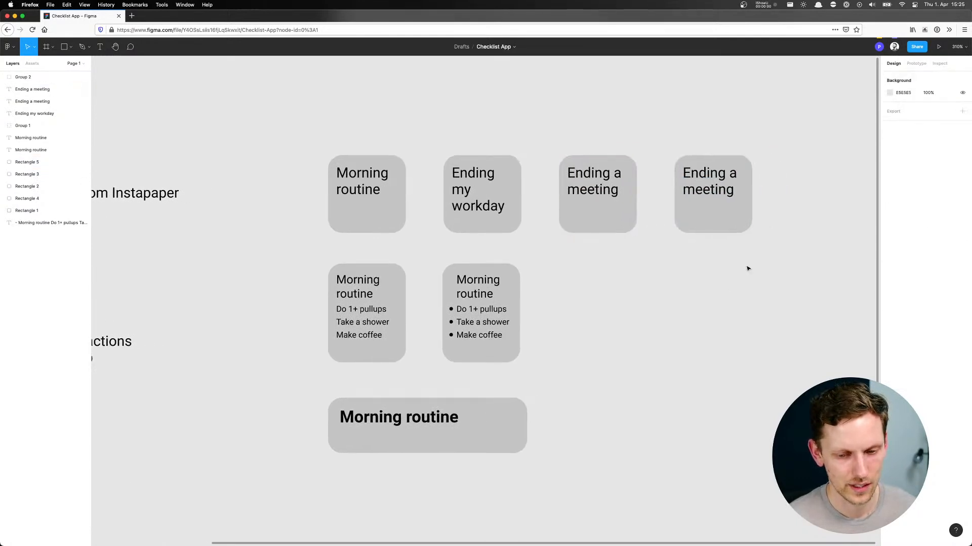
Replace the title of the fourth small tile with "Have a good conversation"
left_click(719, 182)
double_click(720, 182)
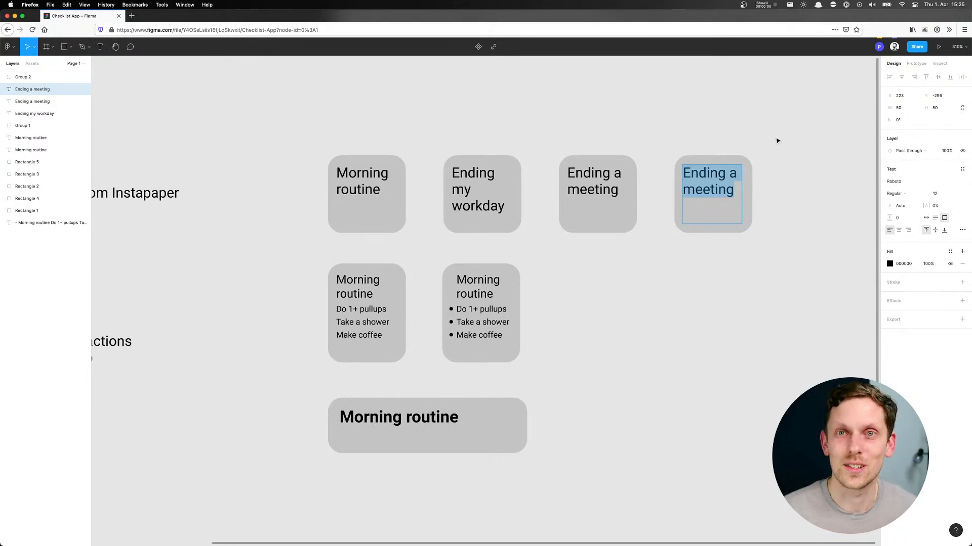
type("H")
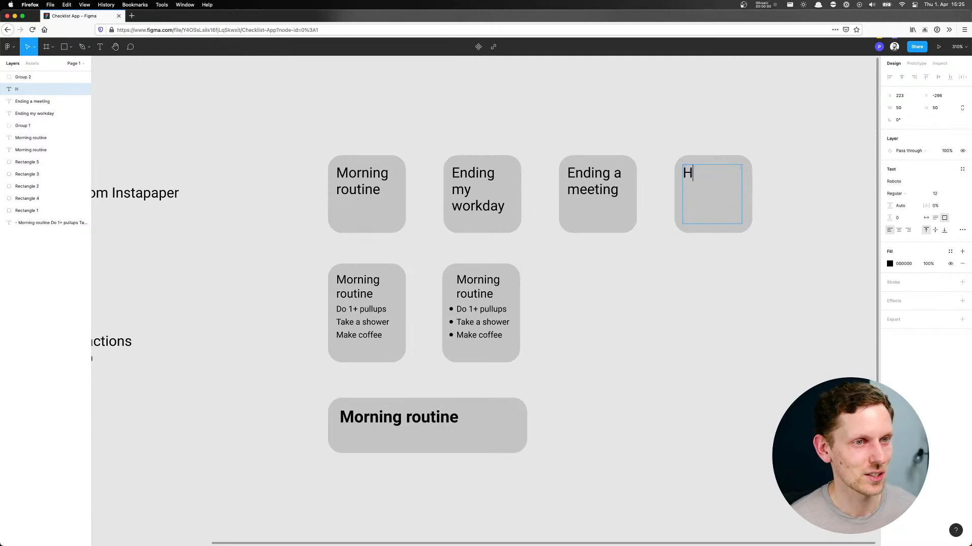
type("ave a good conversation")
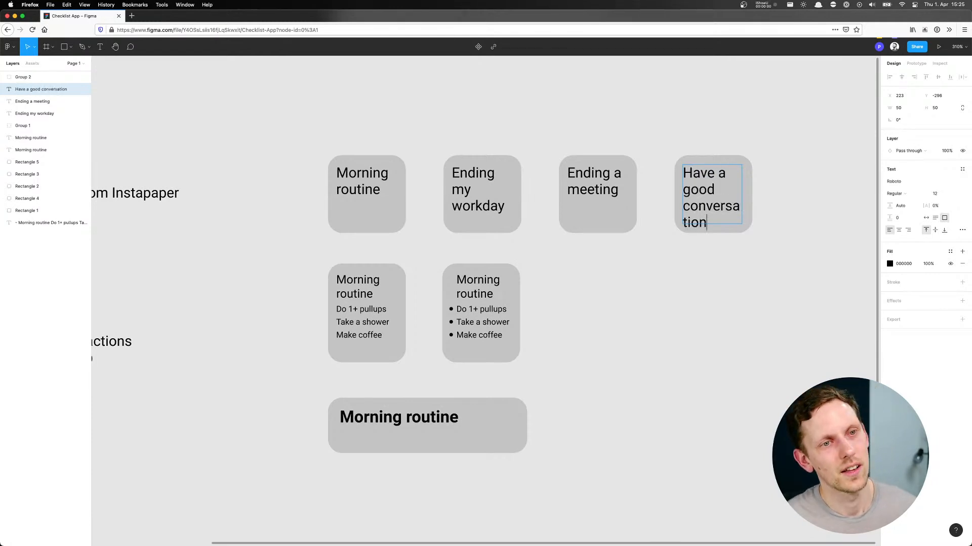
left_click(828, 154)
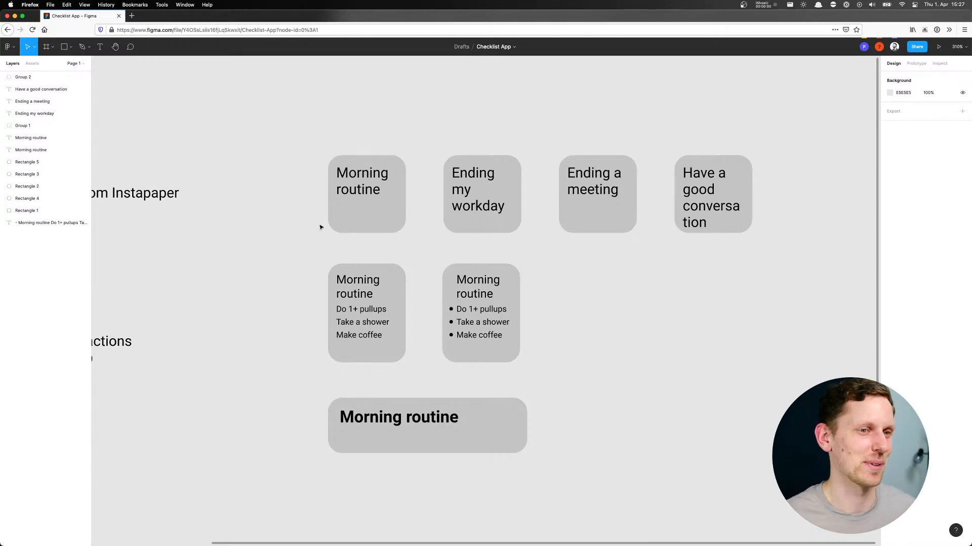
left_click_drag(277, 256, 327, 248)
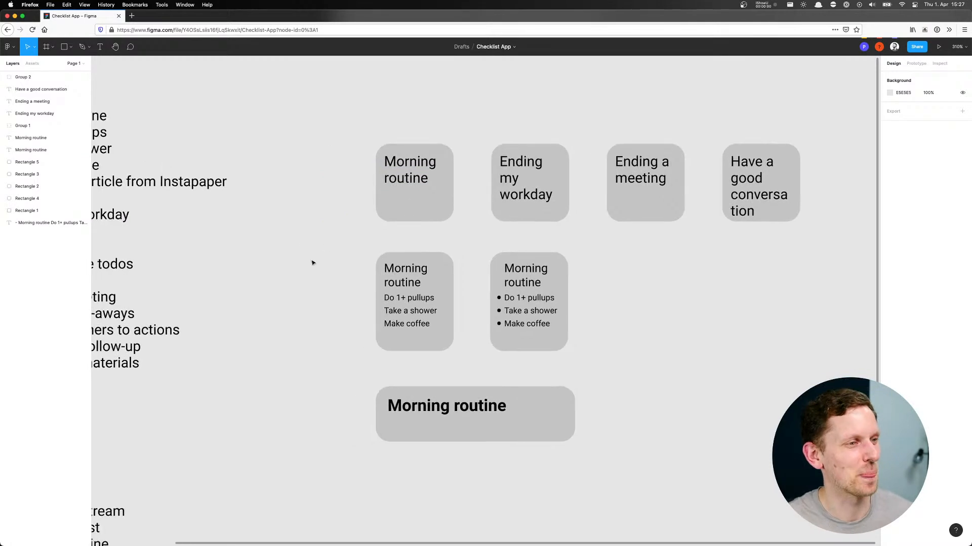
scroll(284, 259, "up", 2)
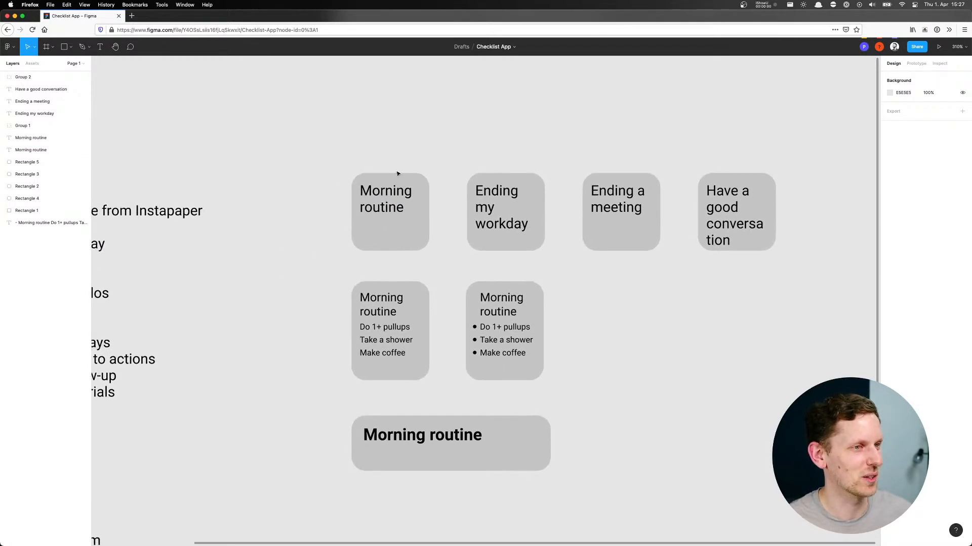
scroll(349, 234, "left", 3)
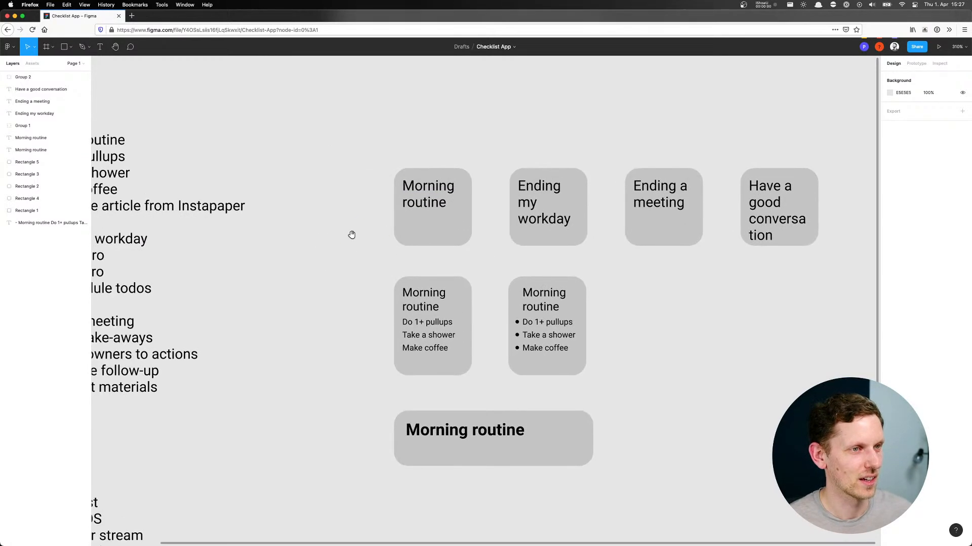
left_click_drag(353, 216, 308, 204)
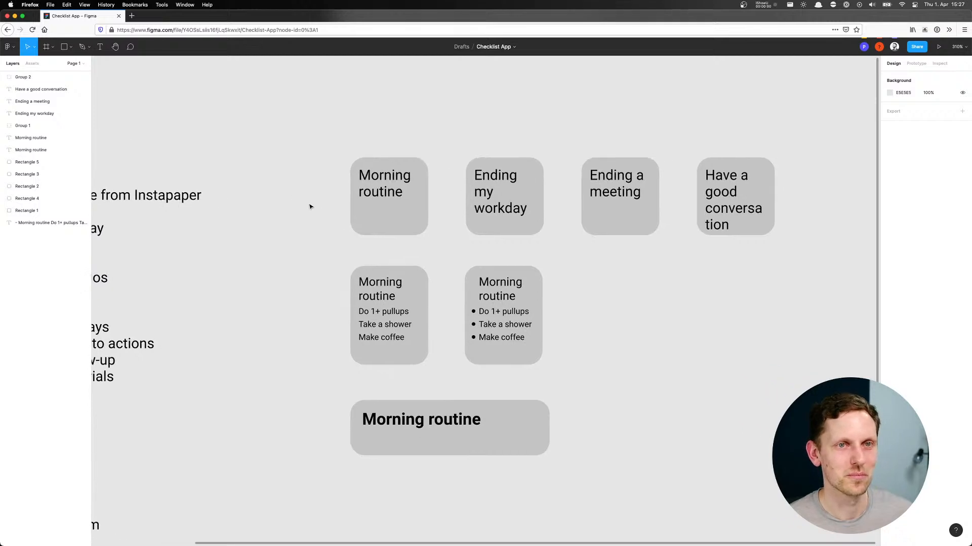
left_click_drag(630, 310, 579, 311)
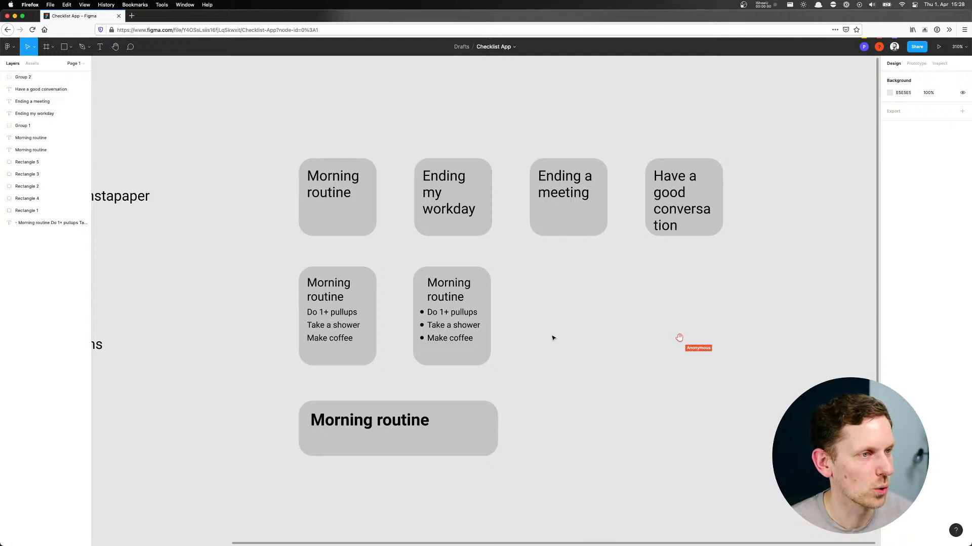
left_click(546, 222)
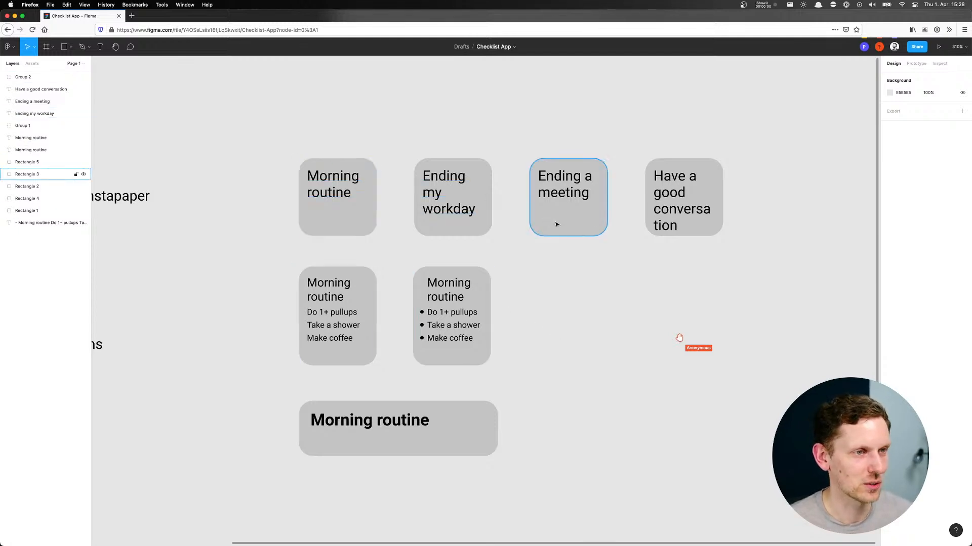
scroll(498, 238, "right", 2)
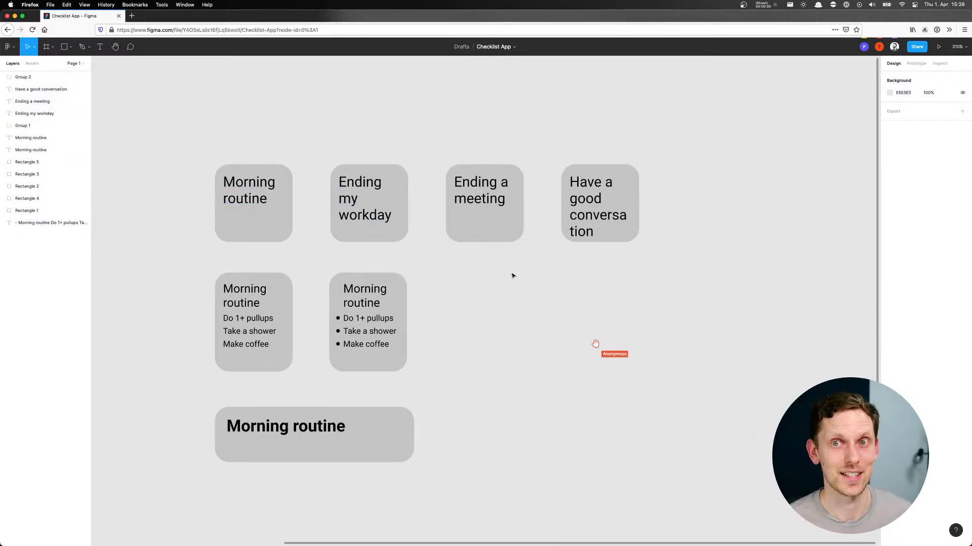
Duplicate the whole row of four small tiles into the empty canvas area to the right of and below the originals
left_click_drag(190, 149, 654, 234)
left_click_drag(270, 208, 722, 387)
left_click_drag(749, 324, 413, 226)
left_click_drag(514, 211, 498, 177)
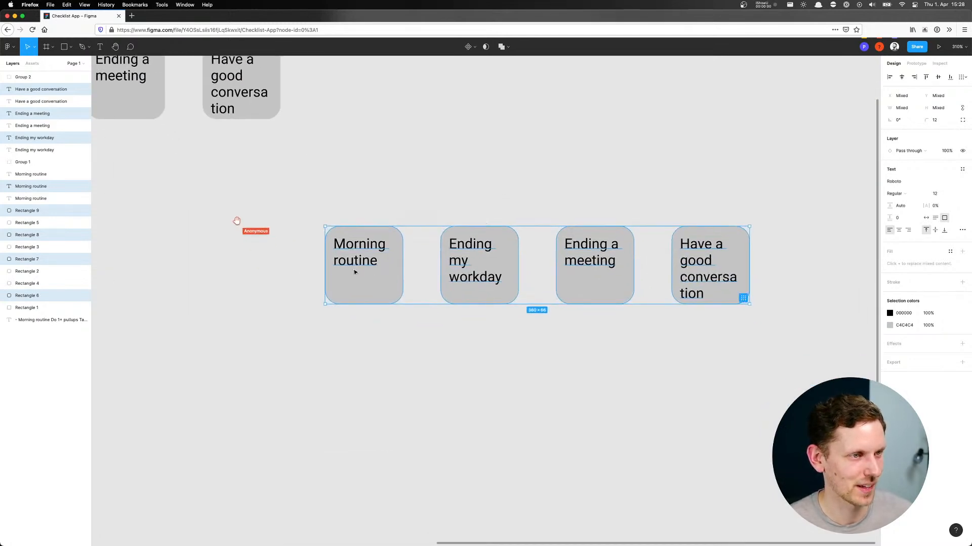
left_click_drag(354, 273, 382, 353)
left_click_drag(520, 249, 493, 211)
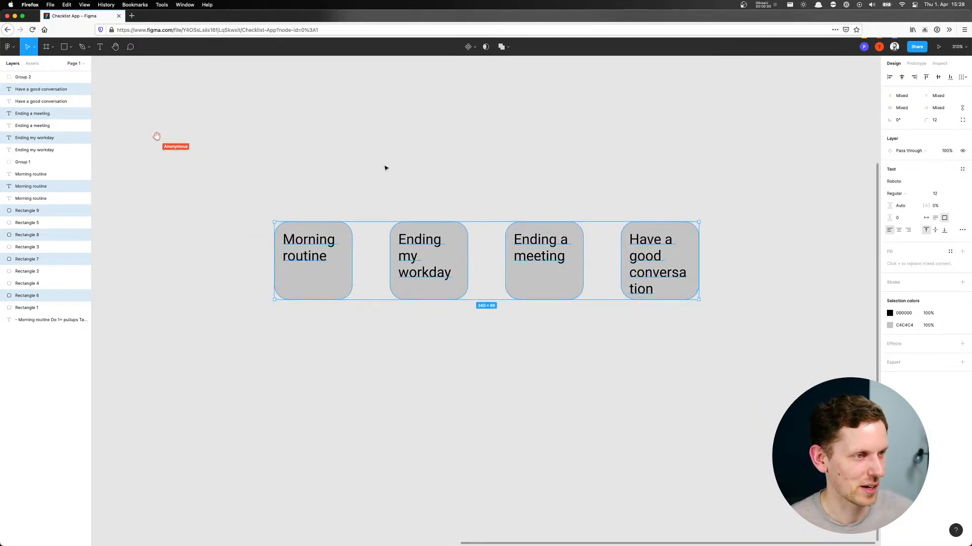
left_click(329, 176)
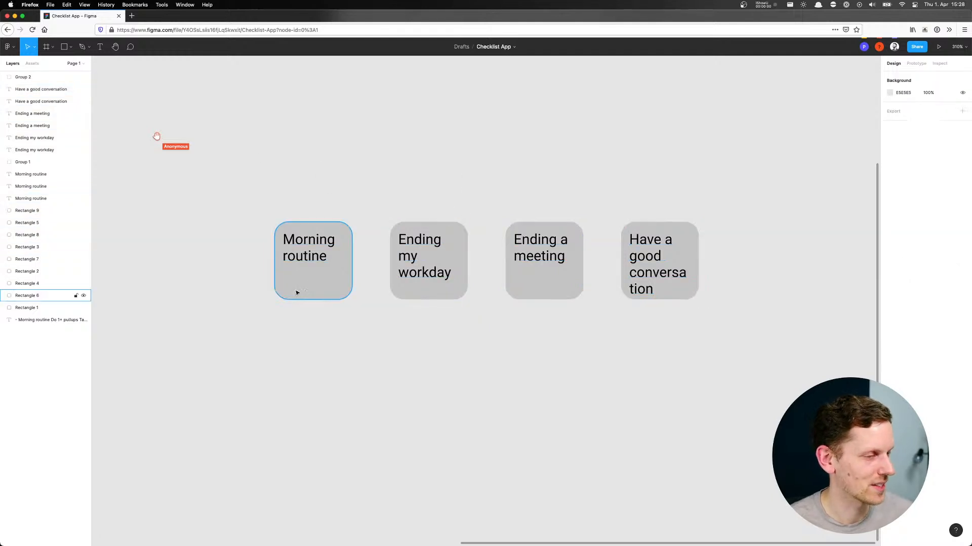
Try to change the font of the four duplicated tile titles to one starting with "Hel", postponing the local fonts setup
left_click(306, 255)
left_click(423, 250, "shift")
left_click(539, 248, "shift")
left_click(634, 246, "shift")
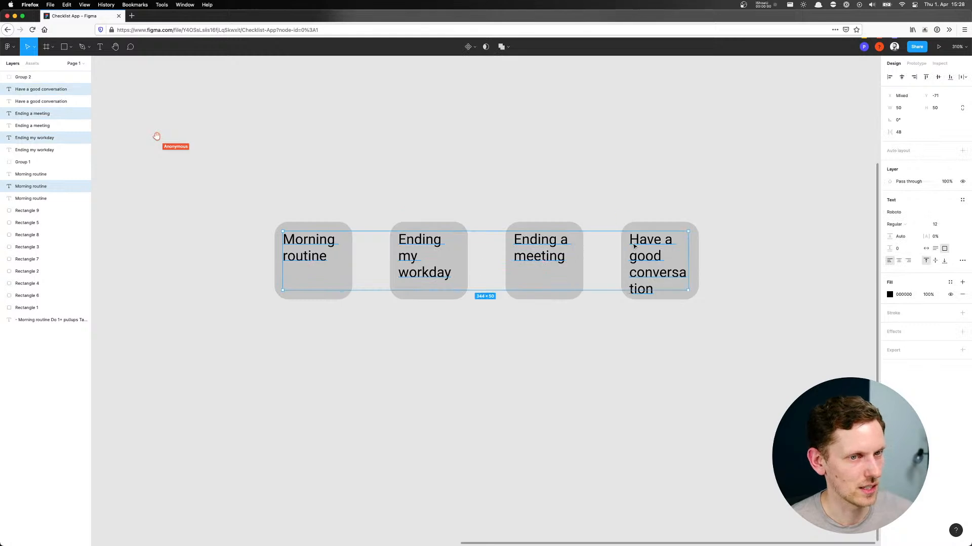
left_click(911, 213)
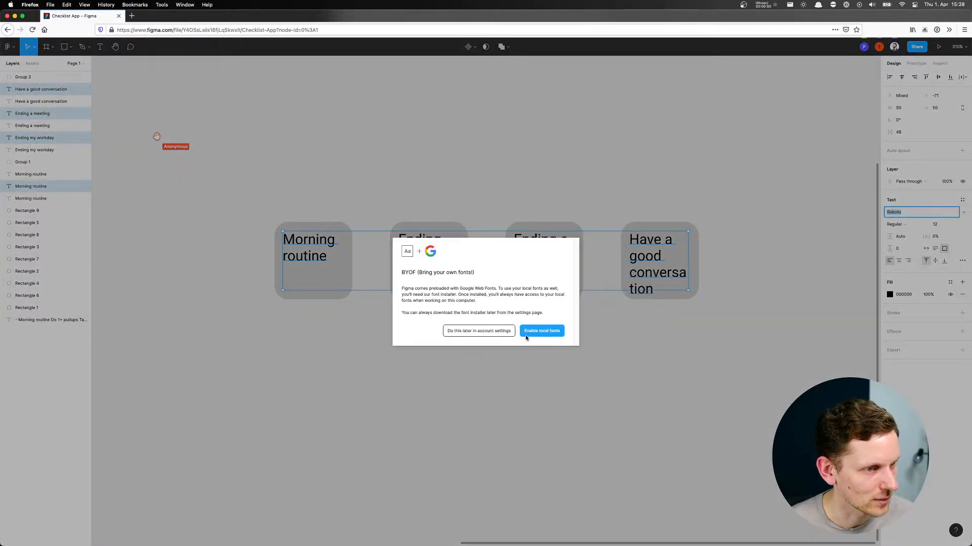
left_click(499, 332)
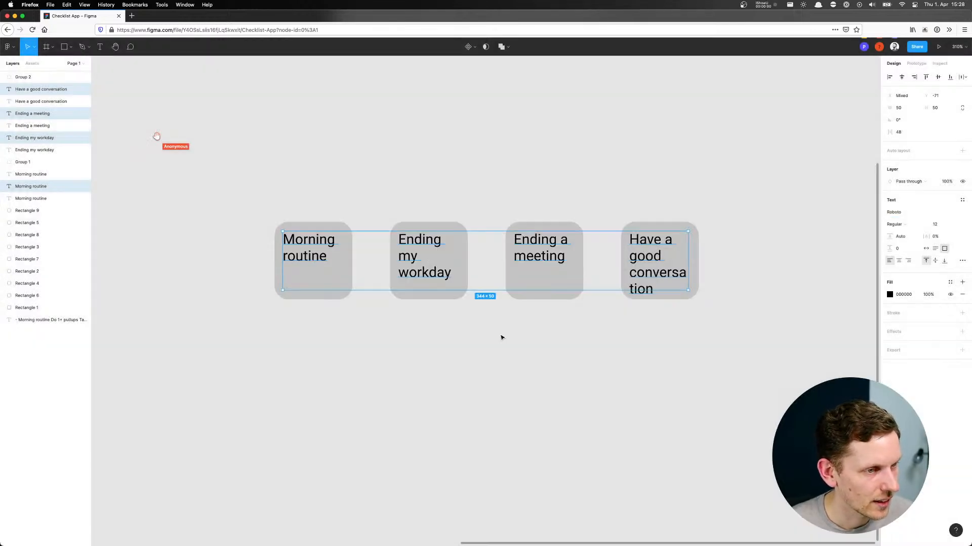
left_click(901, 212)
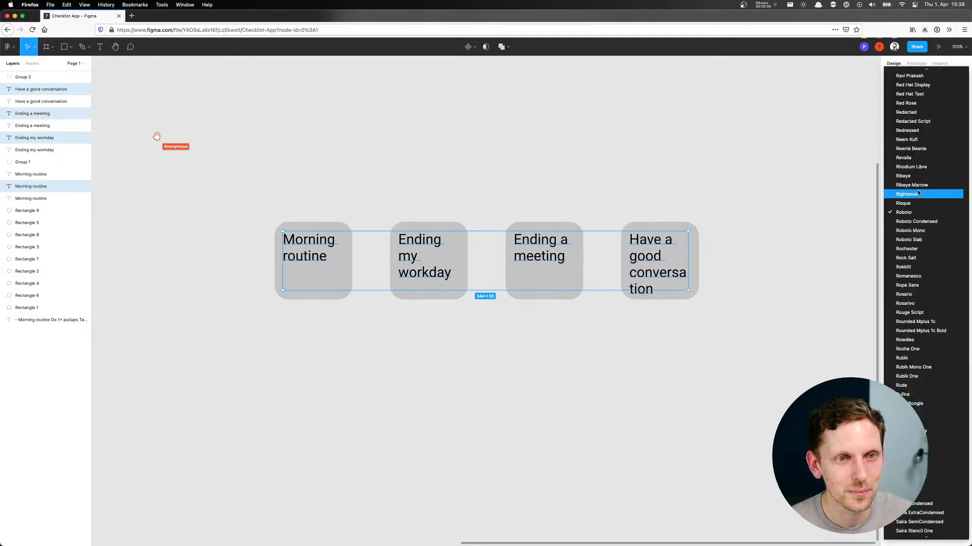
left_click(903, 212)
type("hel")
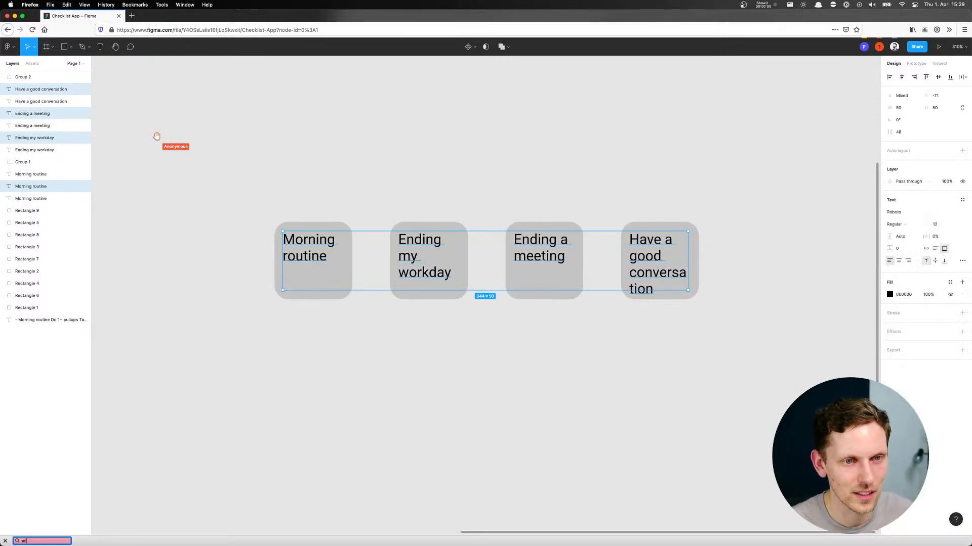
left_click(905, 212)
type("Hel")
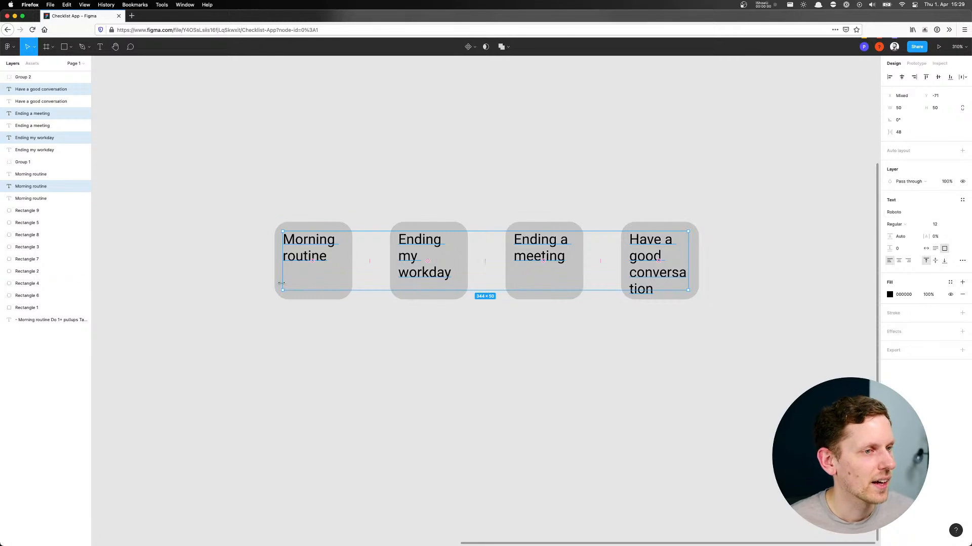
left_click(269, 338)
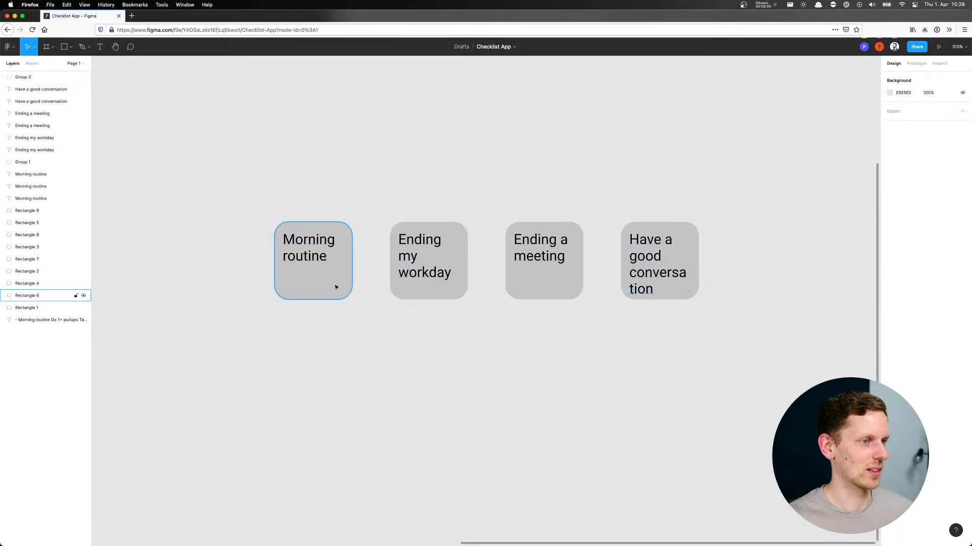
Make the titles of all four duplicated tiles bold
left_click(311, 247)
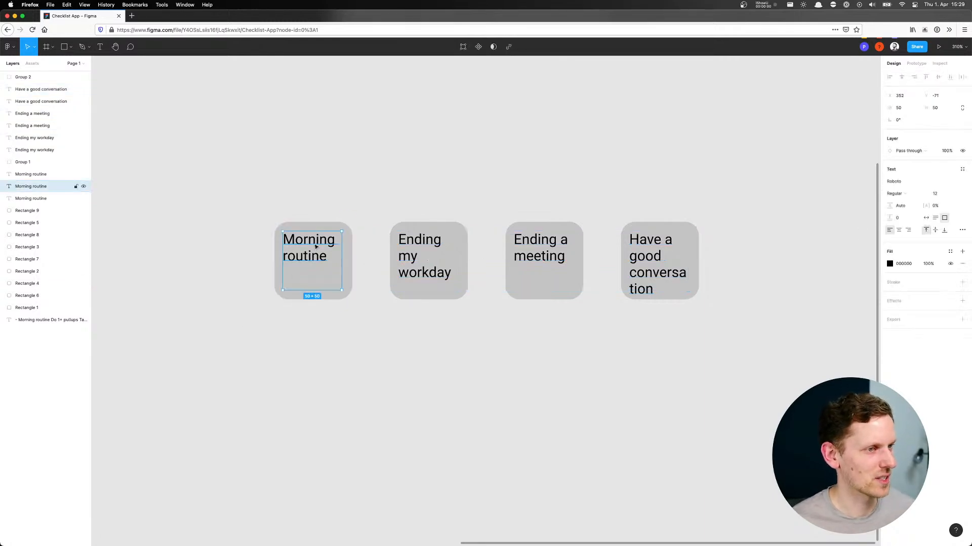
left_click(435, 255, "shift")
left_click(531, 249, "shift")
left_click(636, 250, "shift")
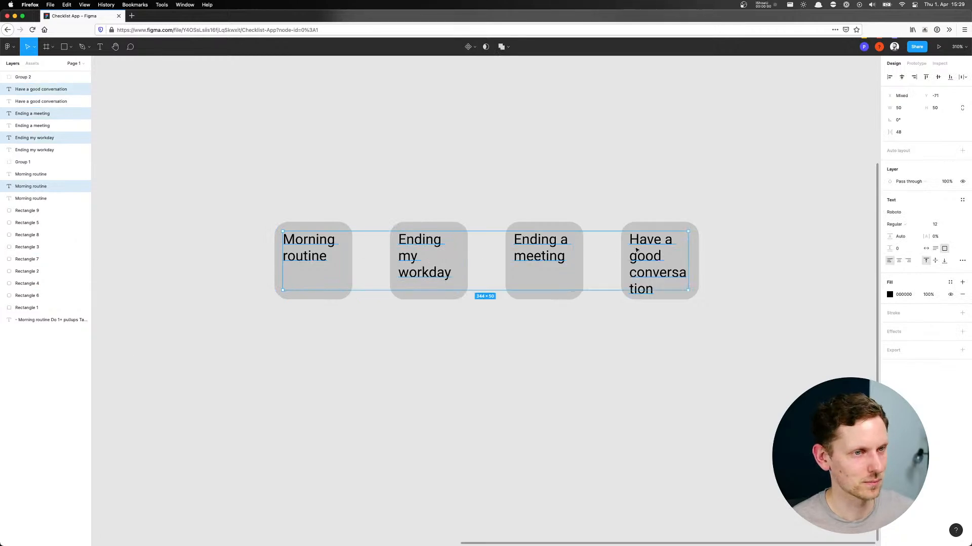
key("super+b")
left_click(360, 139)
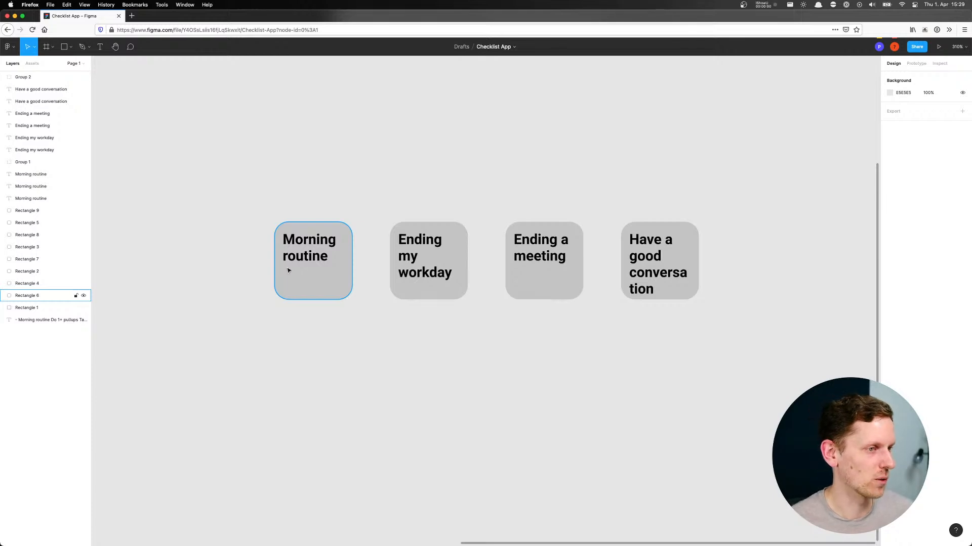
Fill the duplicated "Morning routine" tile with a light red of HSL 0, 100, 65, using the HSL colour model
left_click(310, 285)
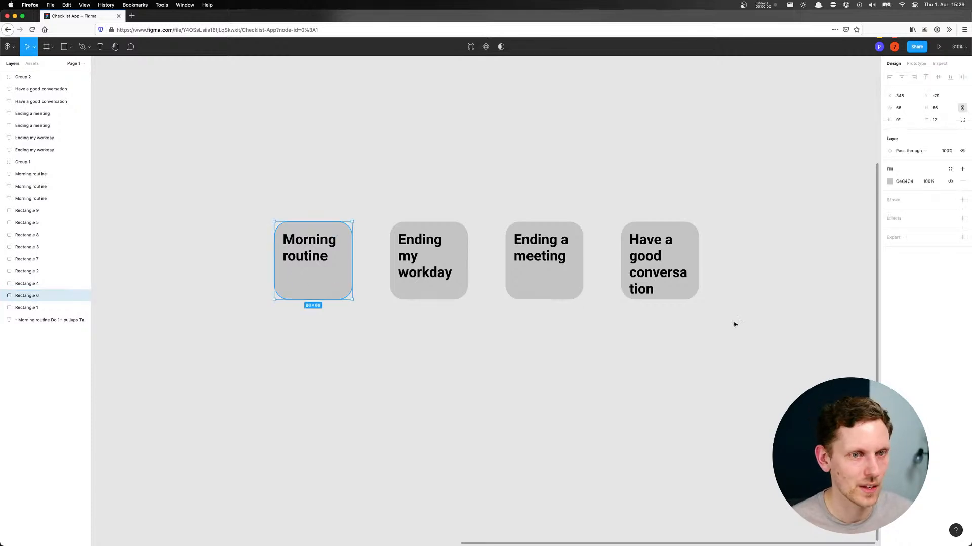
left_click(890, 181)
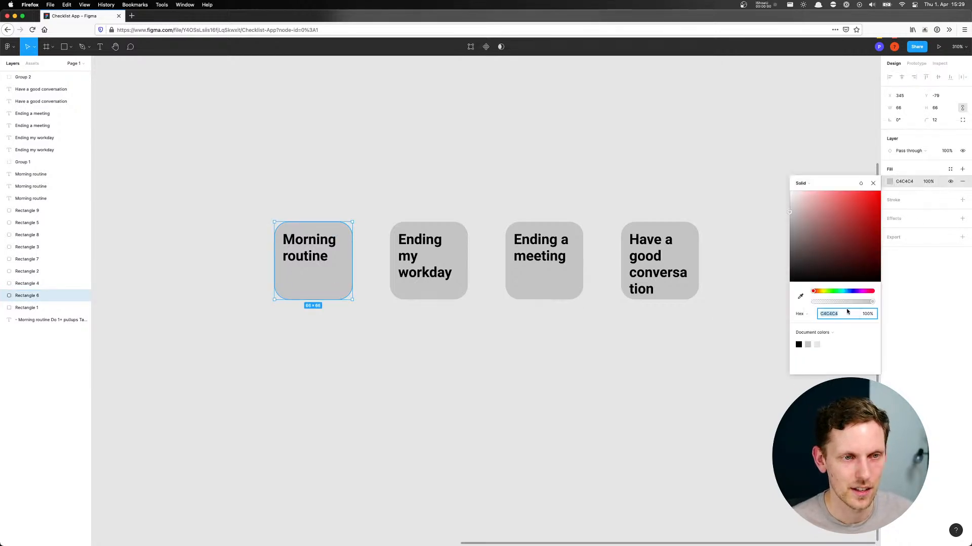
left_click(810, 183)
left_click(849, 184)
left_click(806, 315)
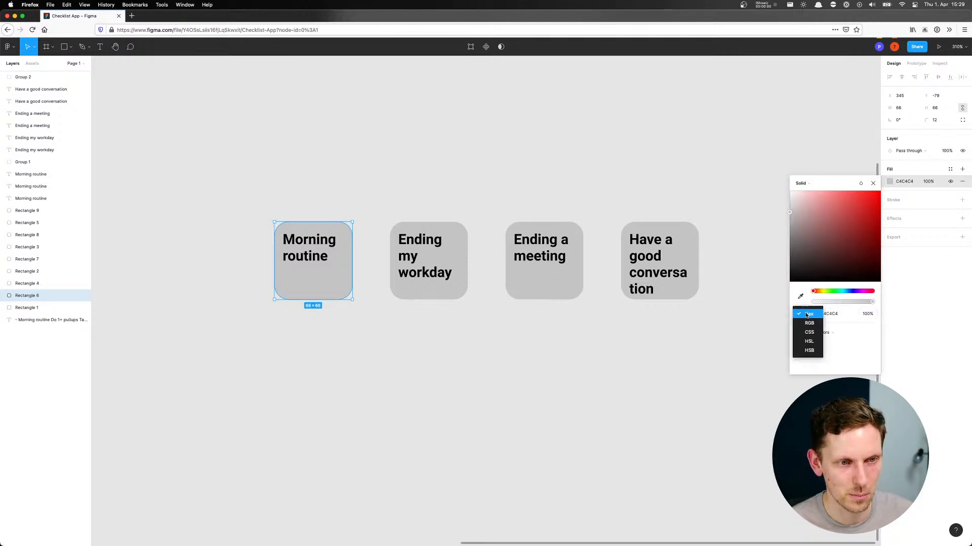
left_click(810, 341)
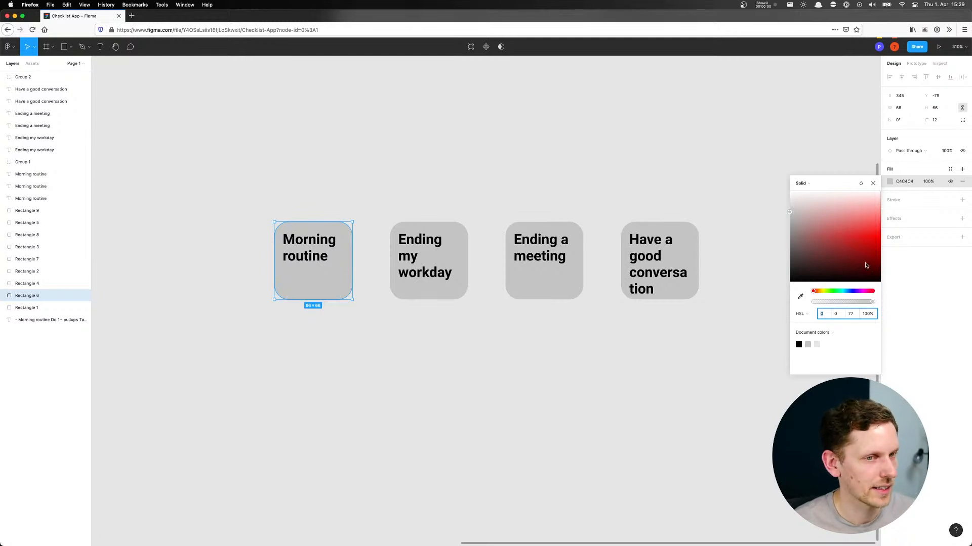
left_click_drag(829, 235, 925, 236)
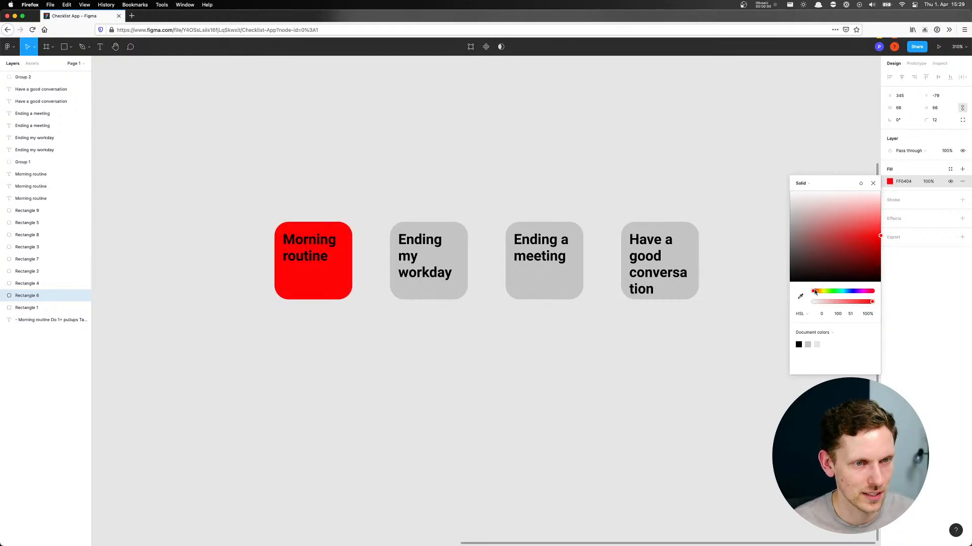
left_click_drag(879, 237, 909, 224)
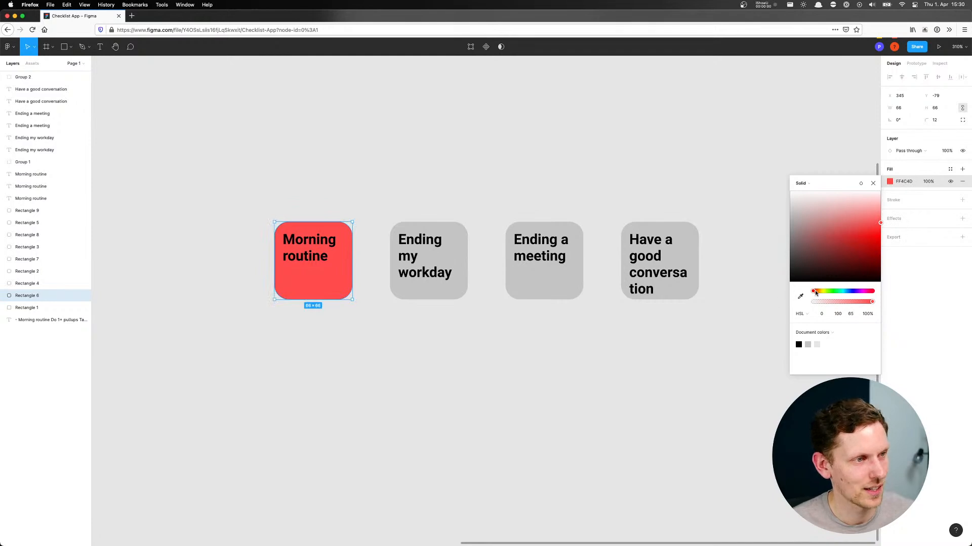
left_click_drag(815, 293, 744, 299)
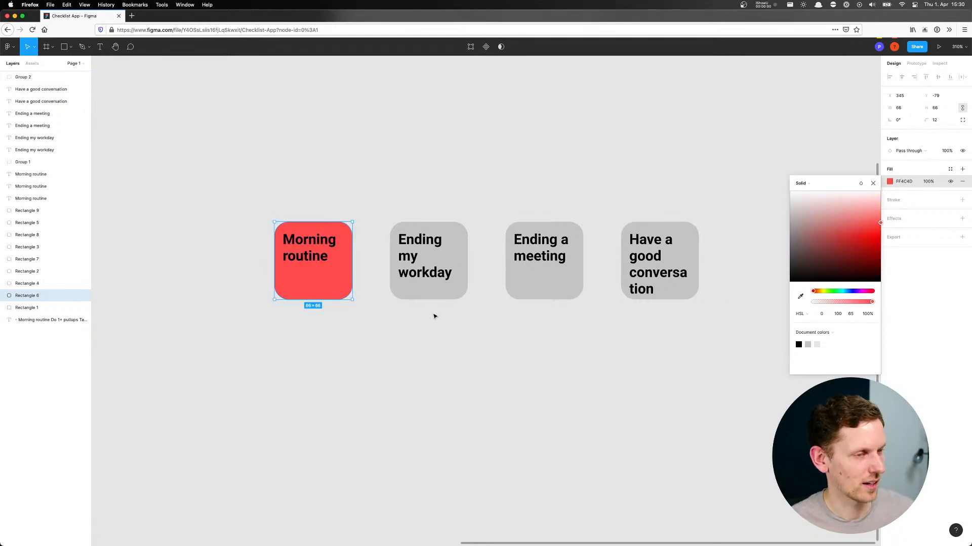
Change the title text of the duplicated "Ending my workday" tile to white, without a drop shadow
left_click(429, 292)
left_click(408, 258)
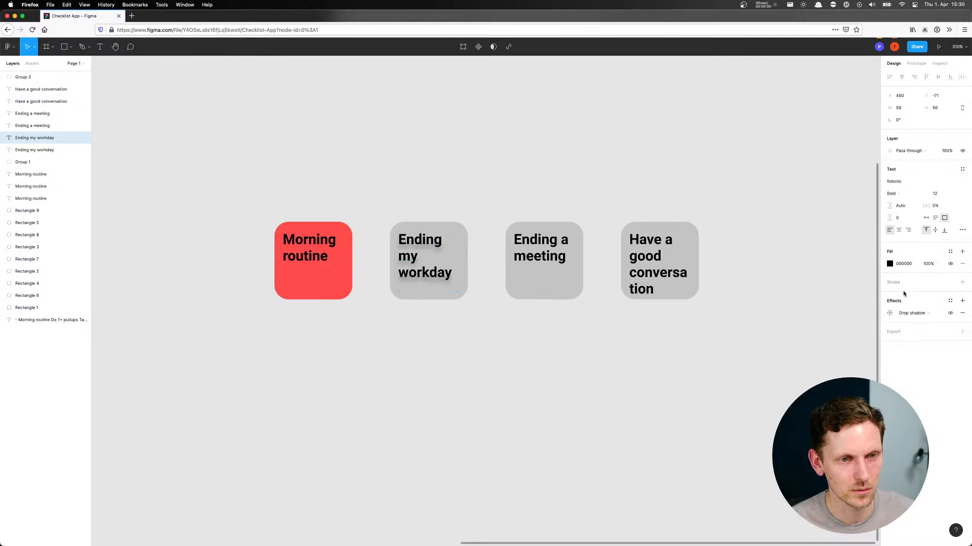
left_click(962, 301)
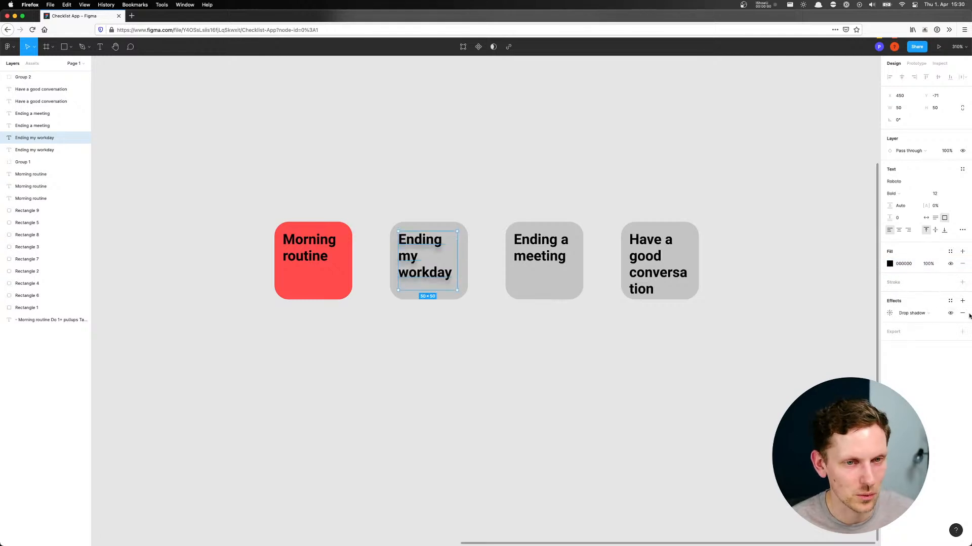
left_click(962, 313)
left_click(889, 266)
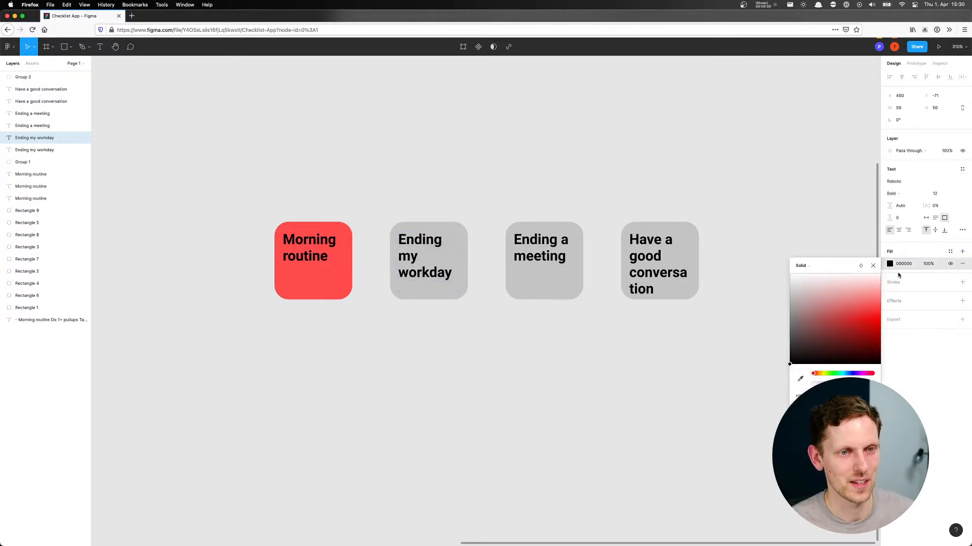
left_click_drag(861, 358, 736, 225)
left_click(441, 218)
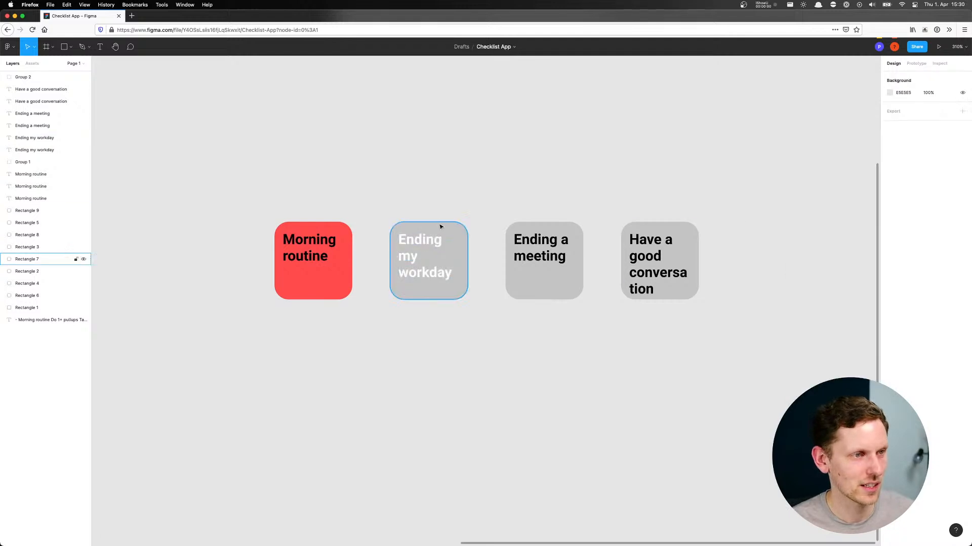
Fill the duplicated "Ending my workday" tile with the red sampled from the neighbouring "Morning routine" tile
left_click(442, 225)
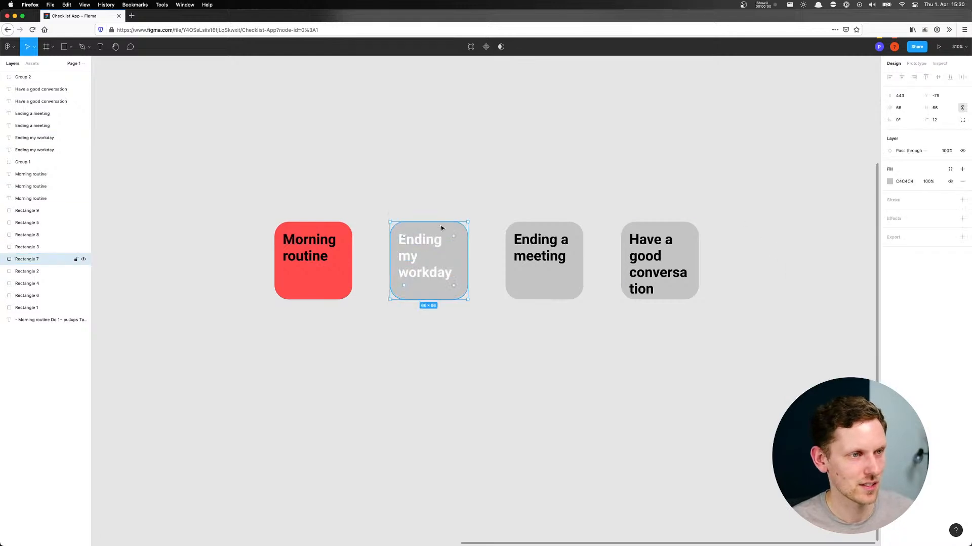
left_click(889, 182)
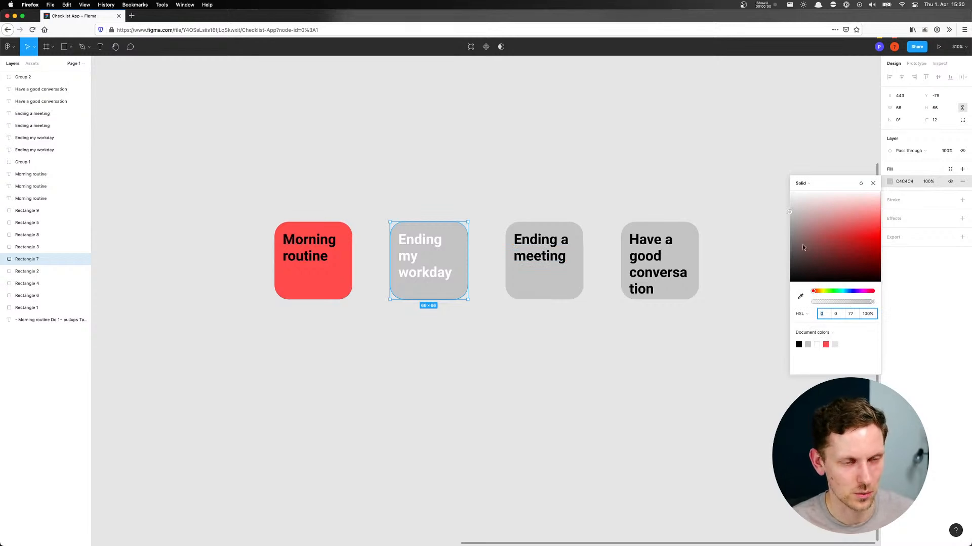
left_click_drag(857, 223, 892, 230)
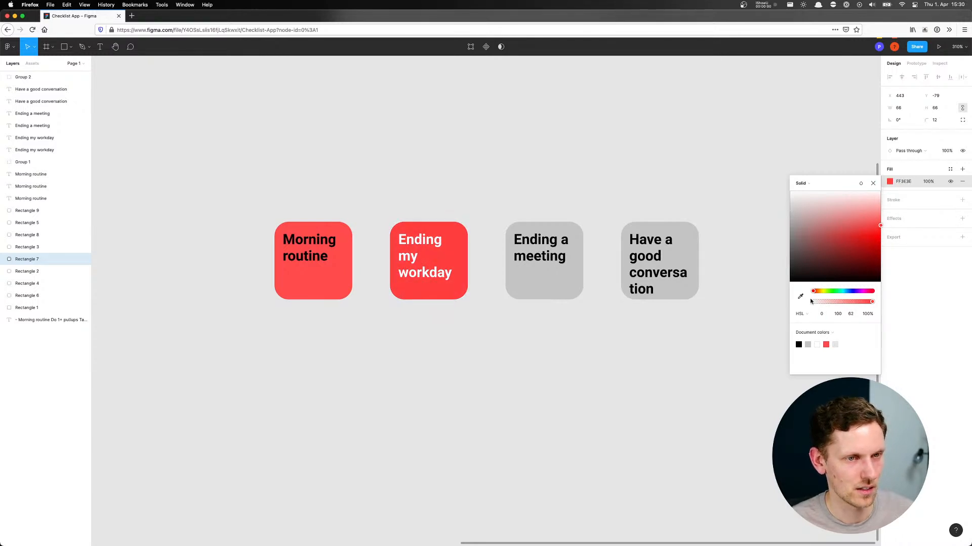
key("i")
left_click(330, 275)
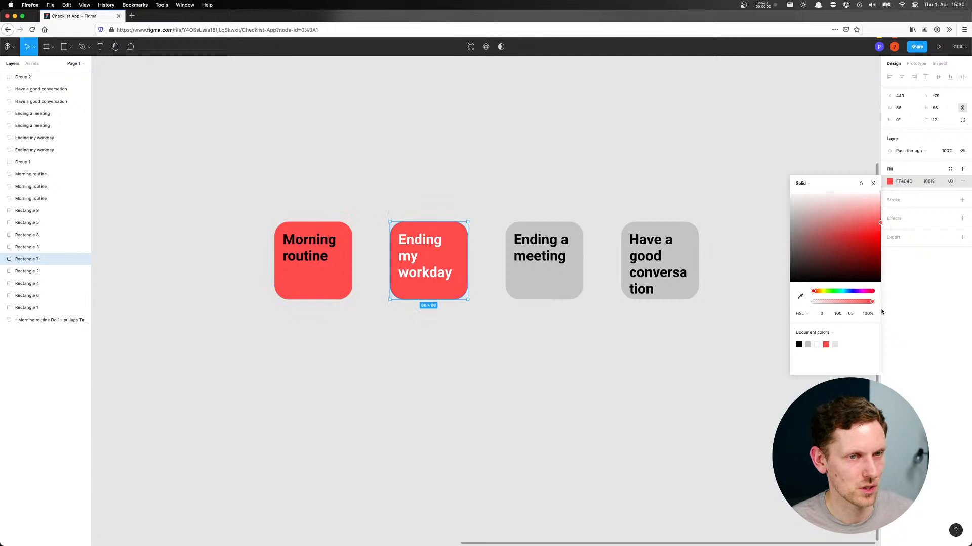
Try other fills on the duplicated "Ending my workday" tile: purple A64CFF, a darker red, and mint green 4CFFBF
left_click(814, 291)
left_click_drag(816, 293, 858, 295)
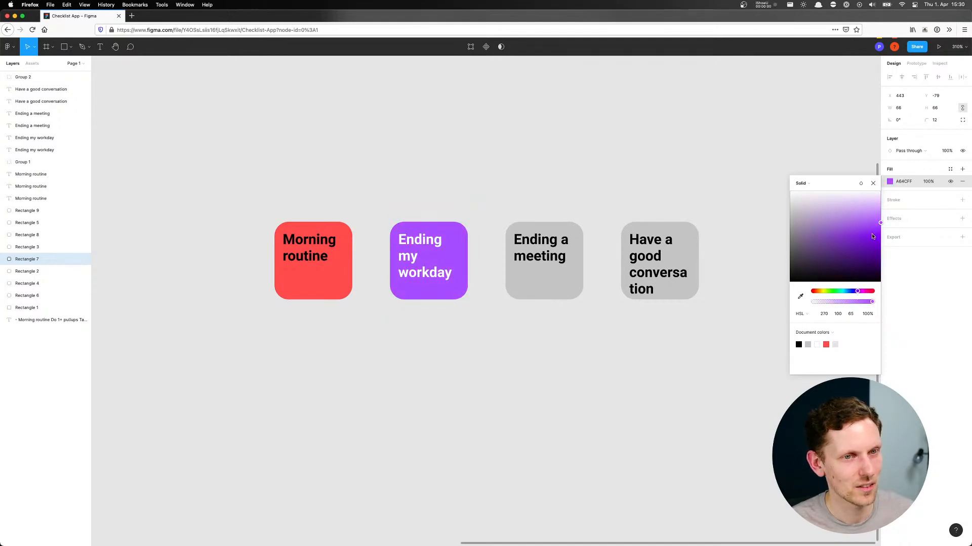
left_click_drag(880, 224, 864, 243)
left_click_drag(858, 291, 813, 291)
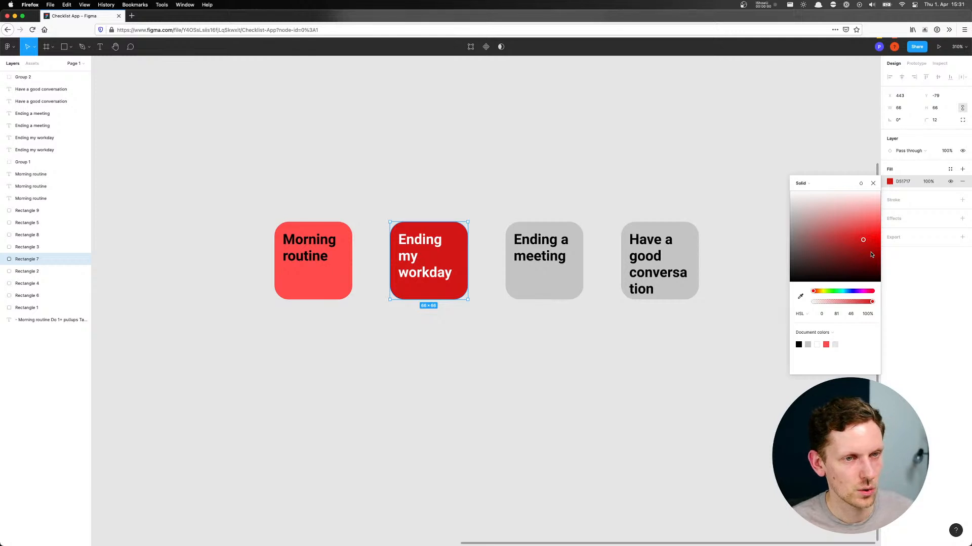
left_click(857, 291)
mouse_move(856, 260)
left_mouse_down()
mouse_move(857, 222)
mouse_move(880, 222)
left_mouse_up()
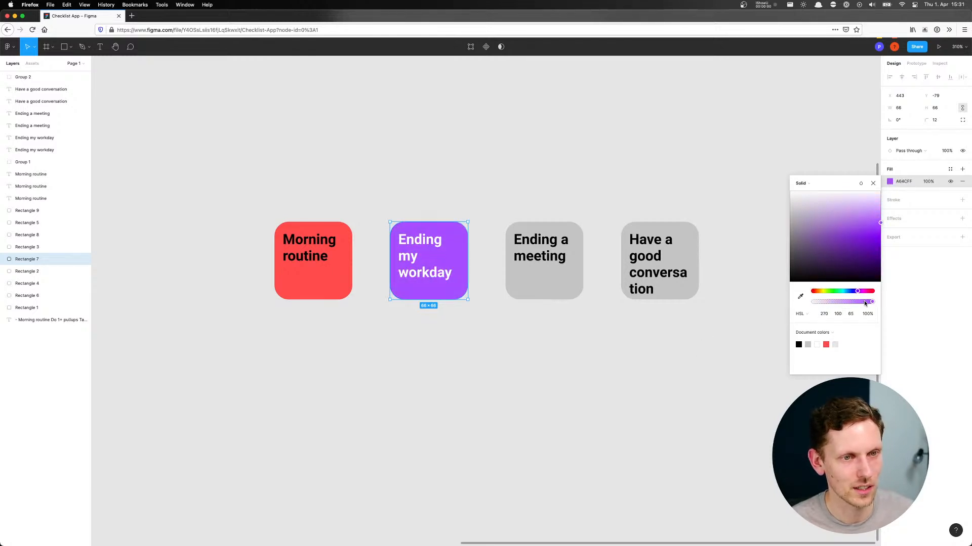
left_click_drag(855, 293, 839, 294)
left_click(468, 386)
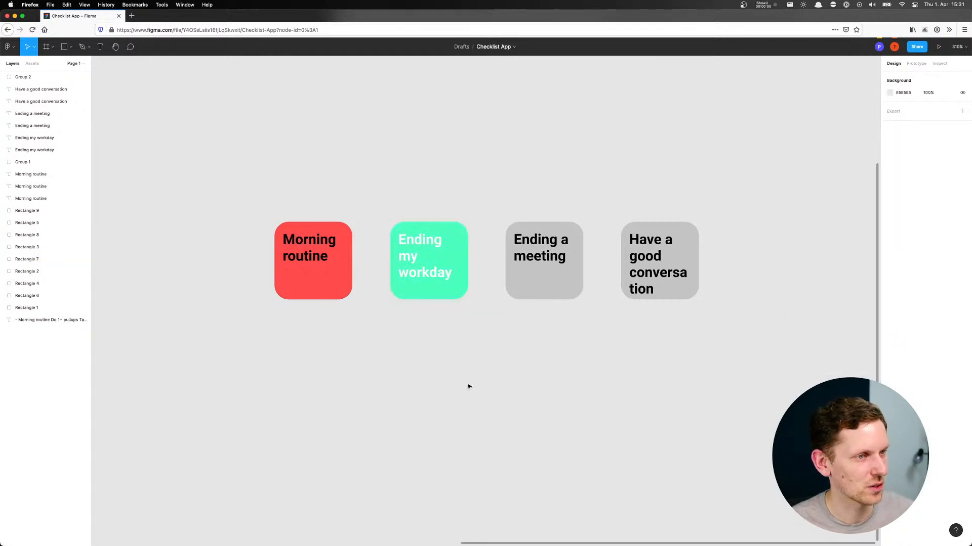
Colour the red tile's "Morning routine" title dark red 600000 by sampling the tile's fill and darkening it
left_click(343, 254)
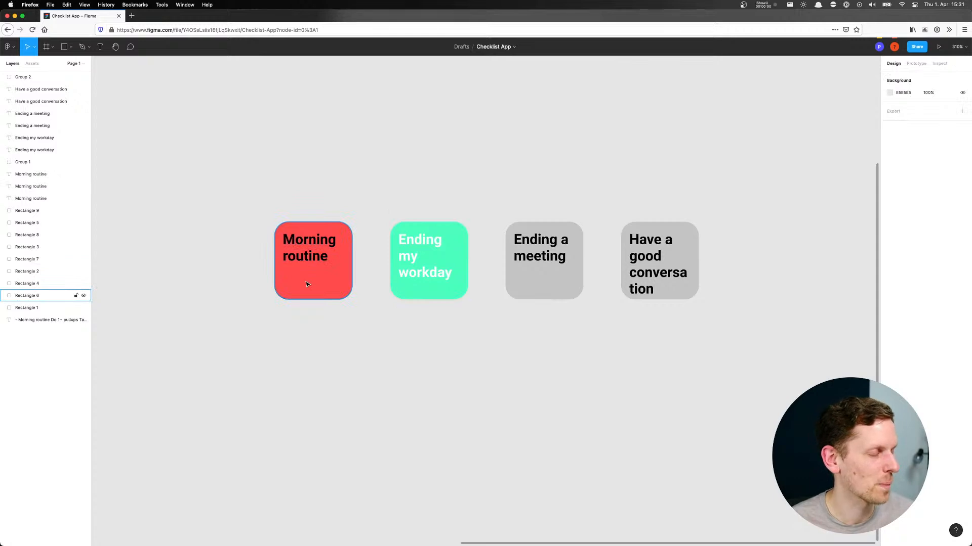
left_click(306, 250)
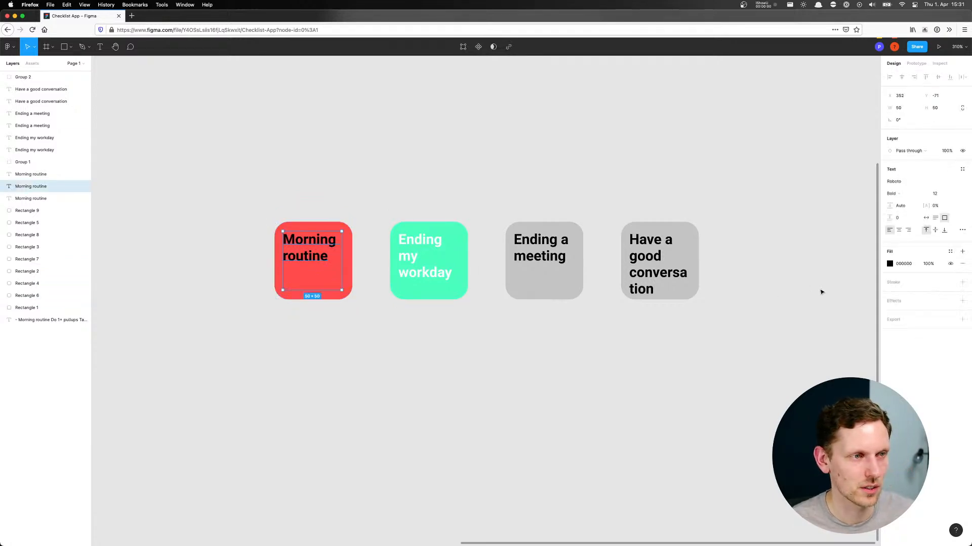
left_click(890, 263)
left_click(800, 379)
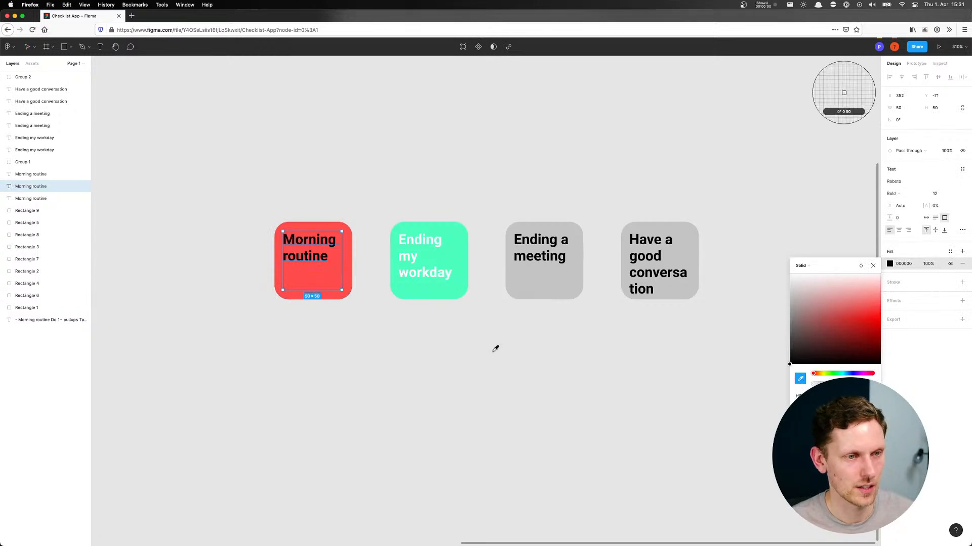
left_click(350, 268)
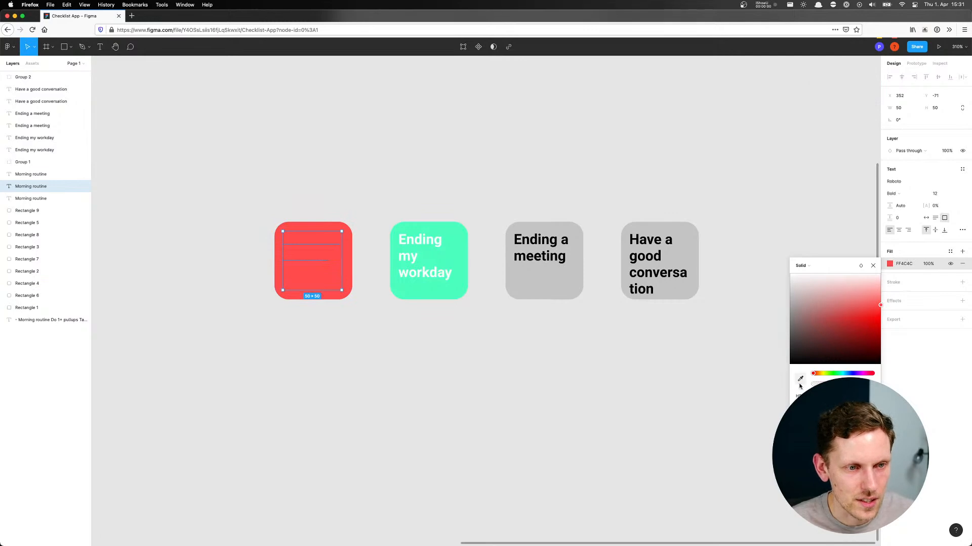
left_click_drag(882, 305, 892, 348)
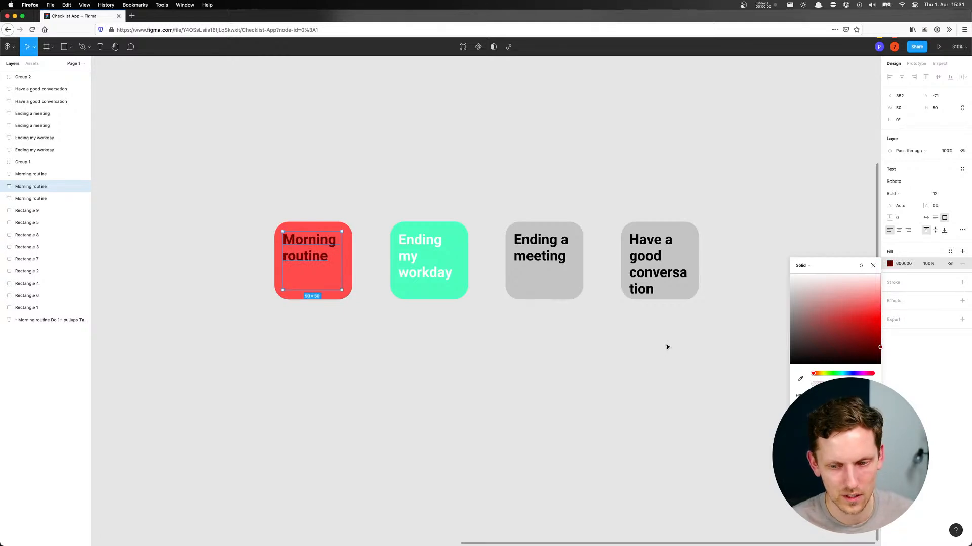
left_click(627, 342)
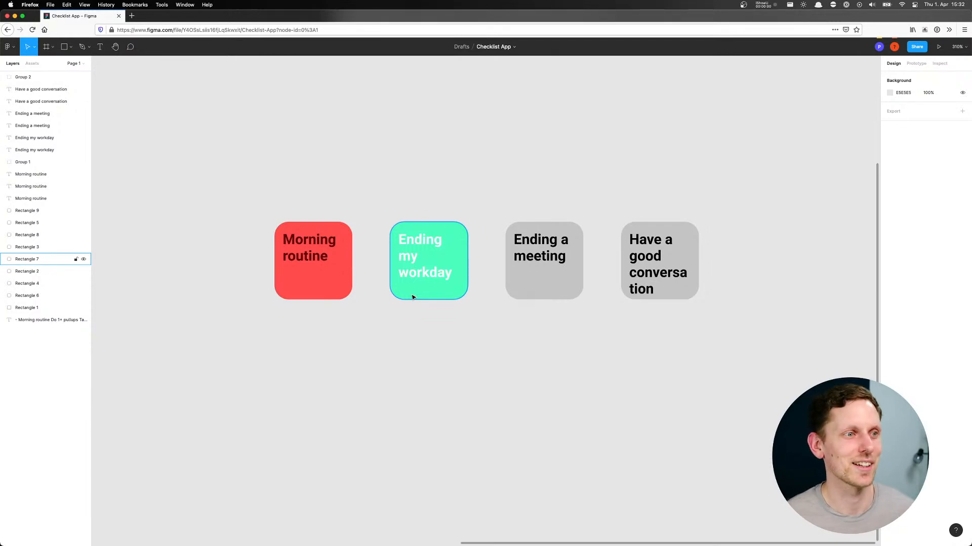
Fill the "Ending my workday" tile with blue HSL 234, 100, 65 by sampling the "Morning routine" tile's red and shifting its hue
left_click(413, 295)
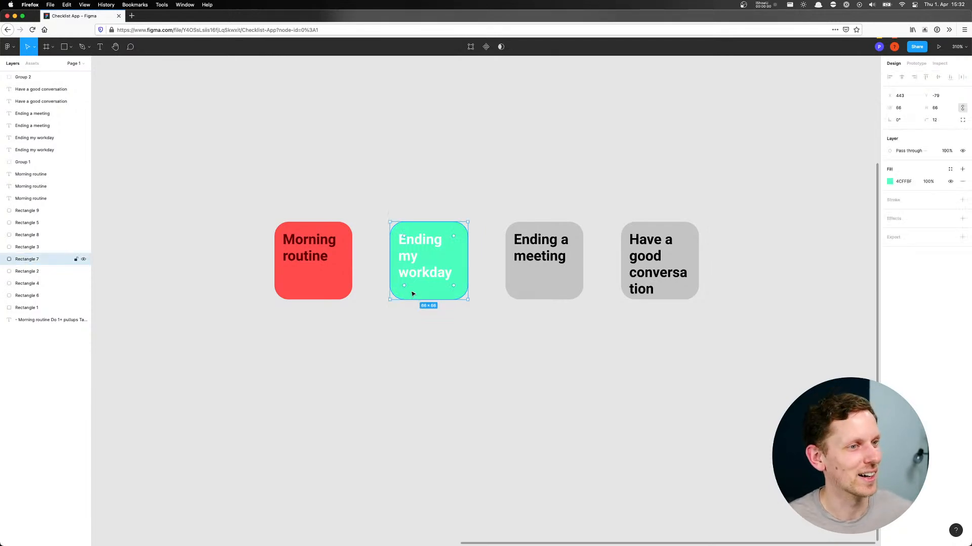
left_click(889, 182)
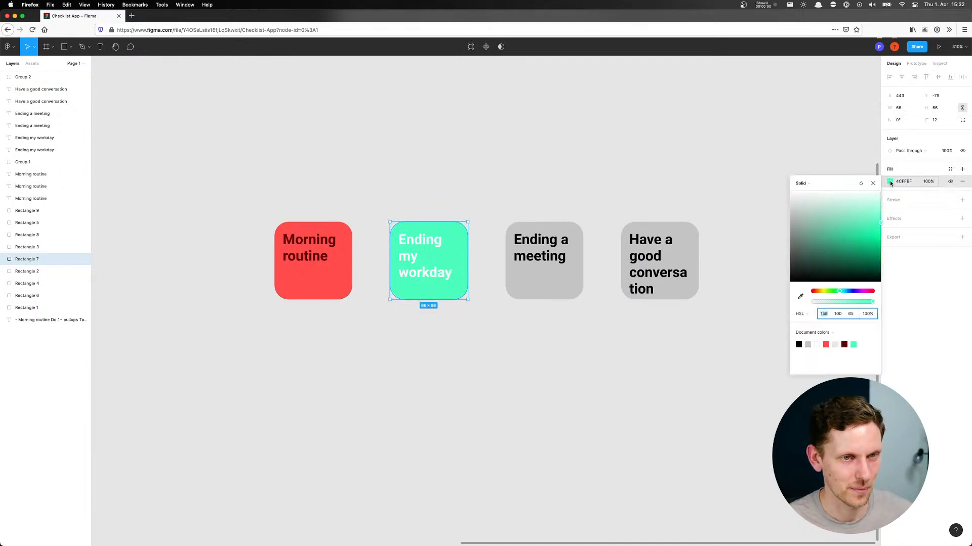
left_click(801, 298)
left_click(308, 269)
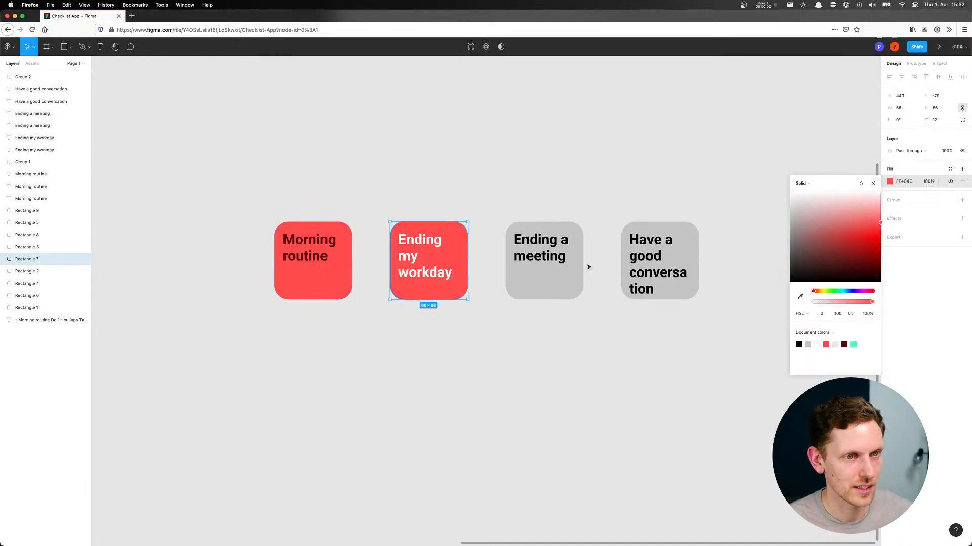
left_click_drag(816, 292, 851, 292)
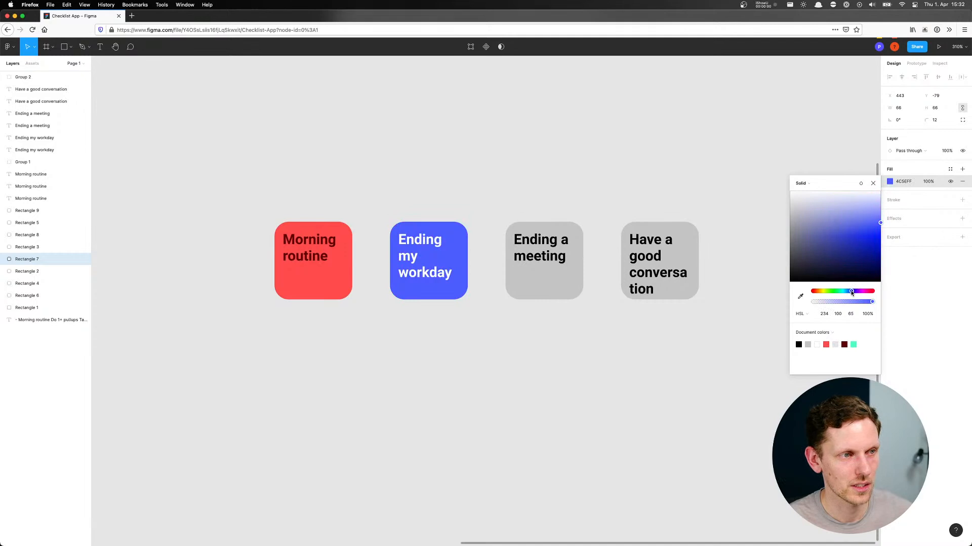
Colour the "Ending my workday" title dark navy 000B6F by sampling the tile's blue and darkening it
left_click(455, 238)
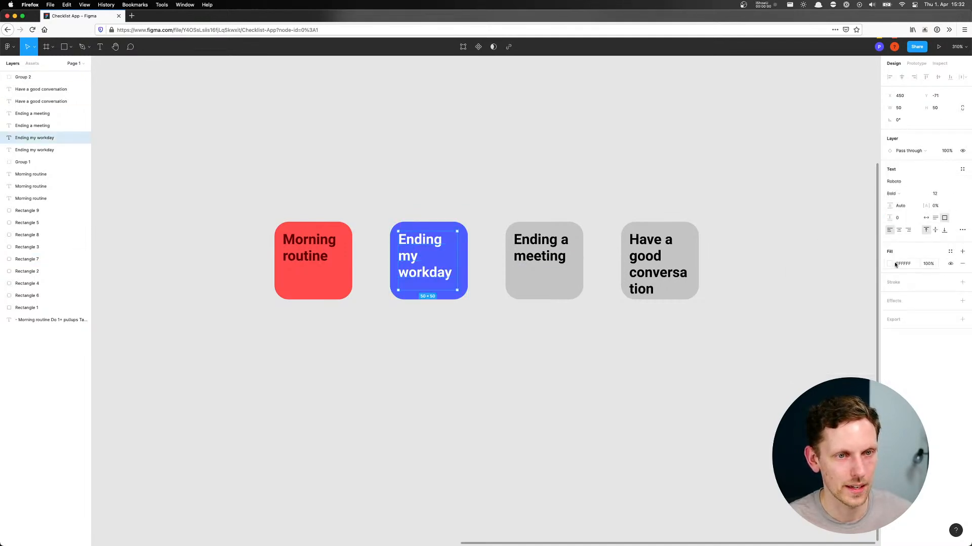
left_click(890, 264)
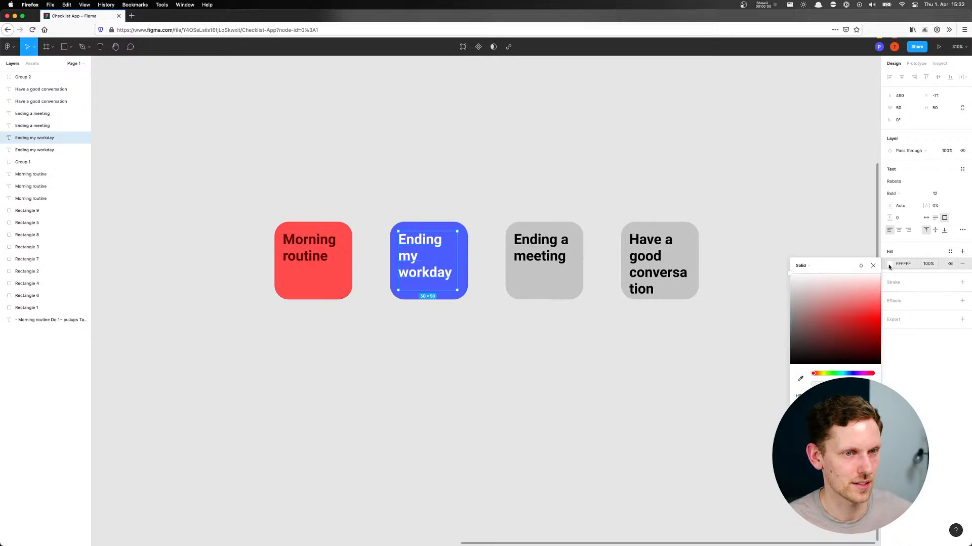
left_click(800, 379)
left_click(460, 256)
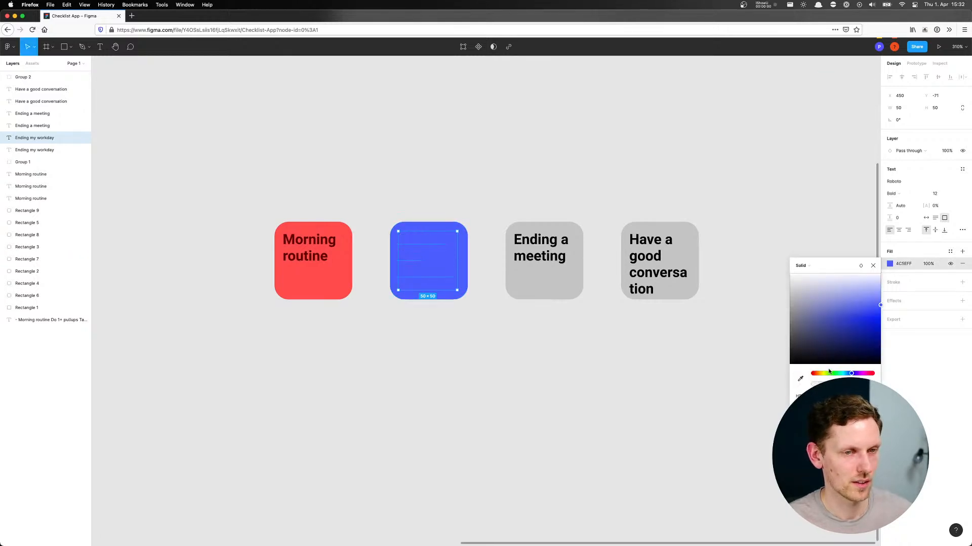
left_click_drag(881, 305, 898, 349)
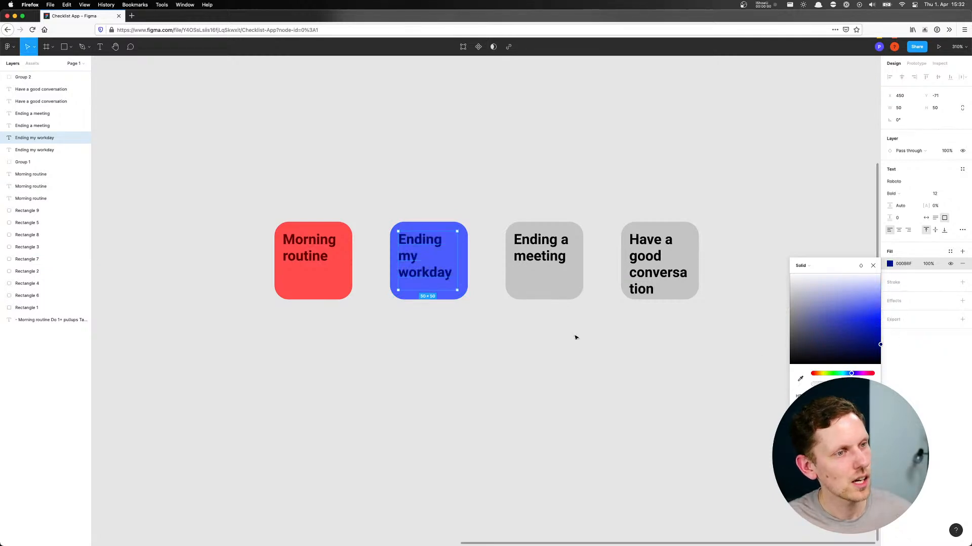
mouse_move(851, 374)
left_mouse_down()
mouse_move(869, 375)
mouse_move(835, 374)
mouse_move(851, 373)
left_mouse_up()
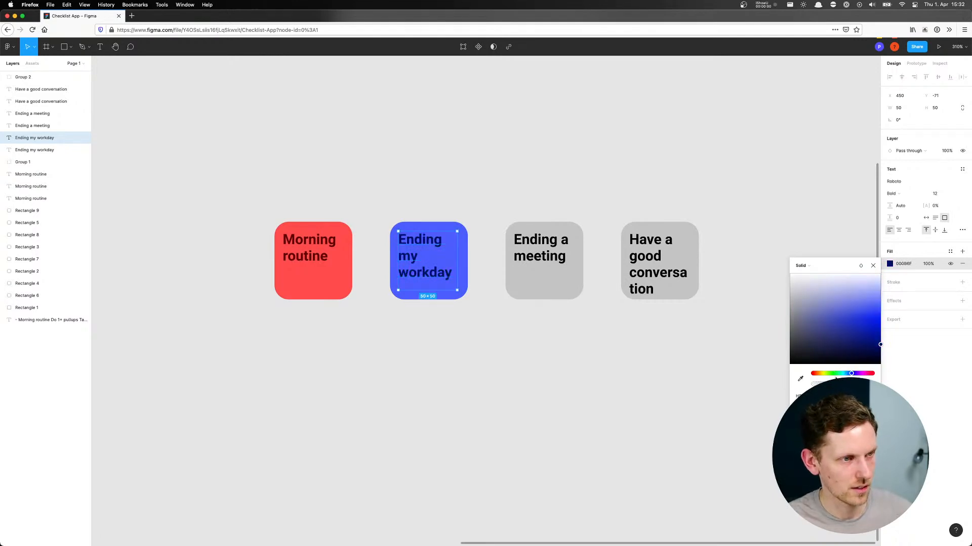
left_click(436, 341)
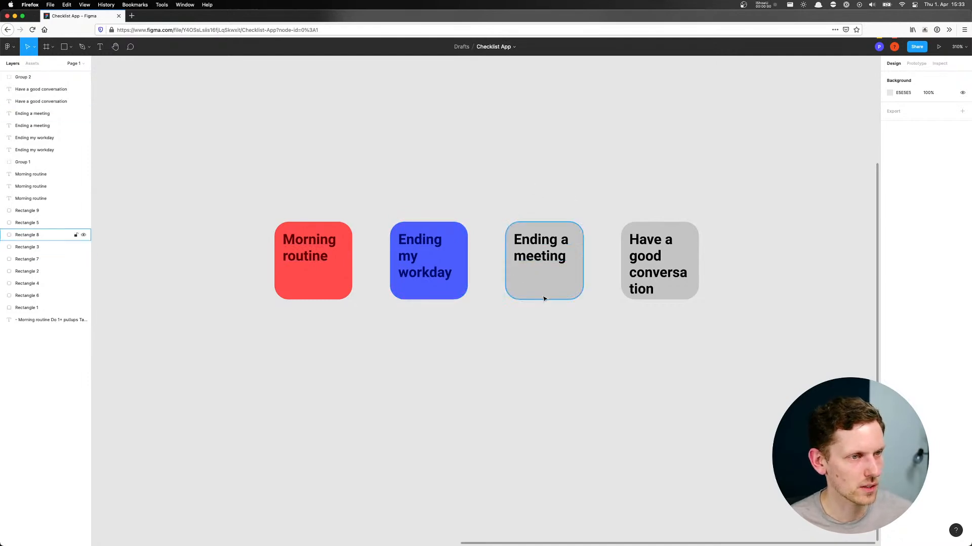
Fill the duplicated "Ending a meeting" tile with the blue sampled from the "Ending my workday" tile
left_click(540, 281)
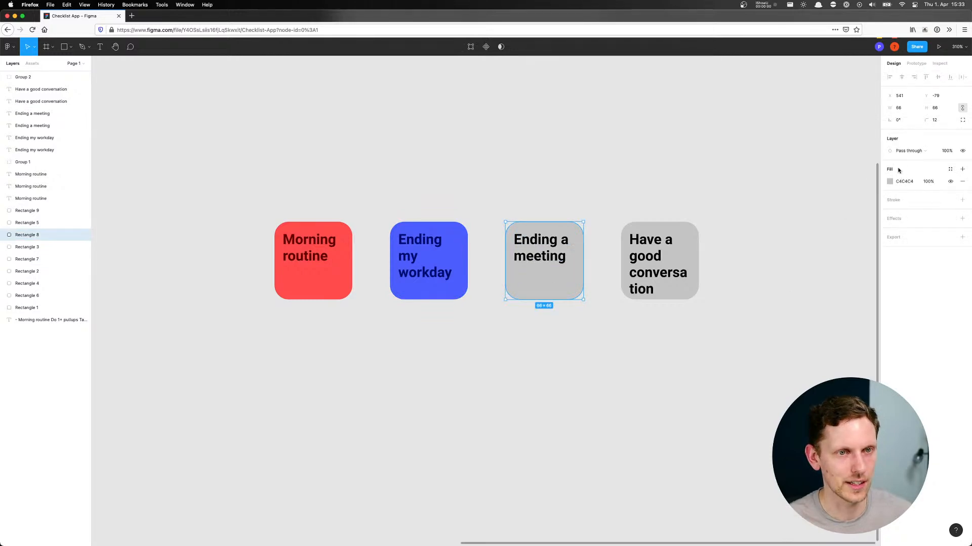
left_click(890, 182)
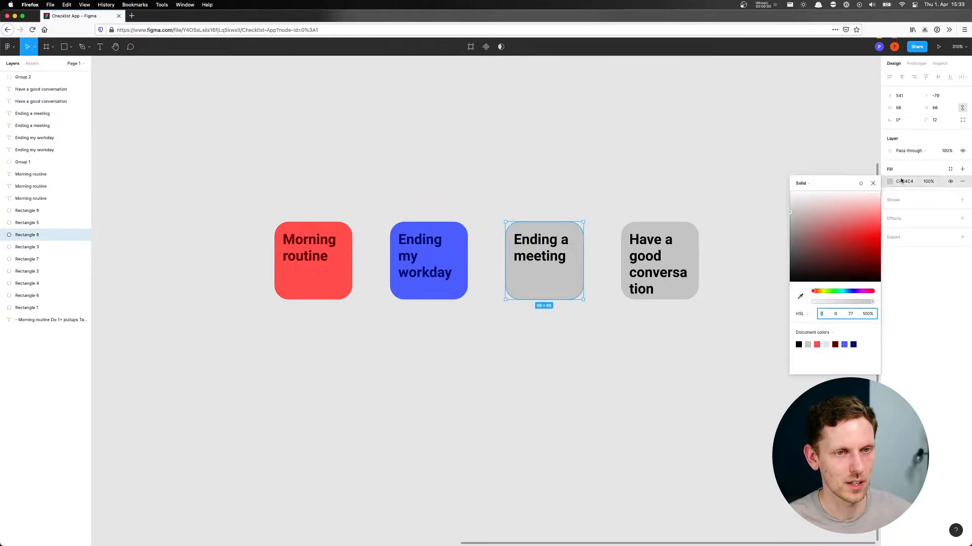
left_click(800, 296)
left_click(444, 287)
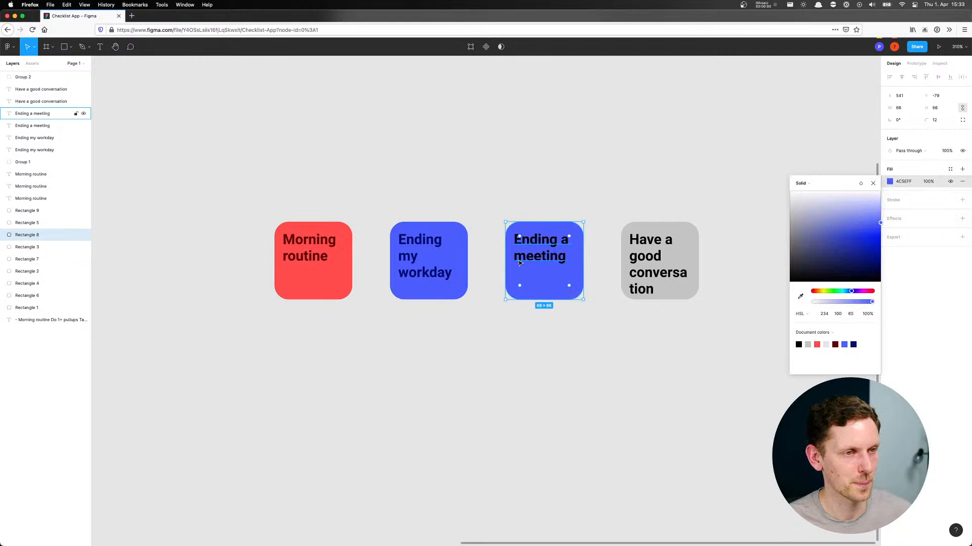
Try colouring the "Ending a meeting" title with the blue sampled from its own tile
left_click(526, 262)
left_click(889, 263)
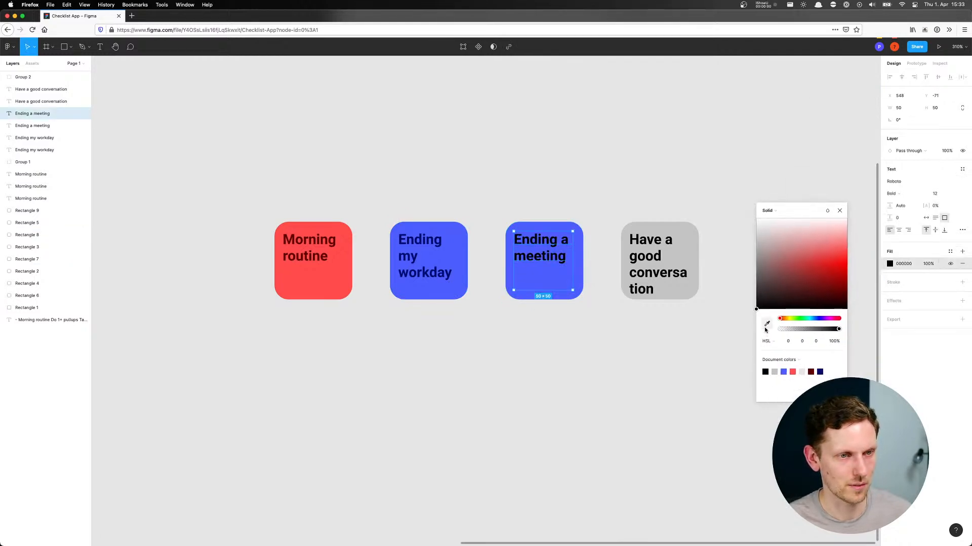
left_click(766, 326)
left_click(536, 284)
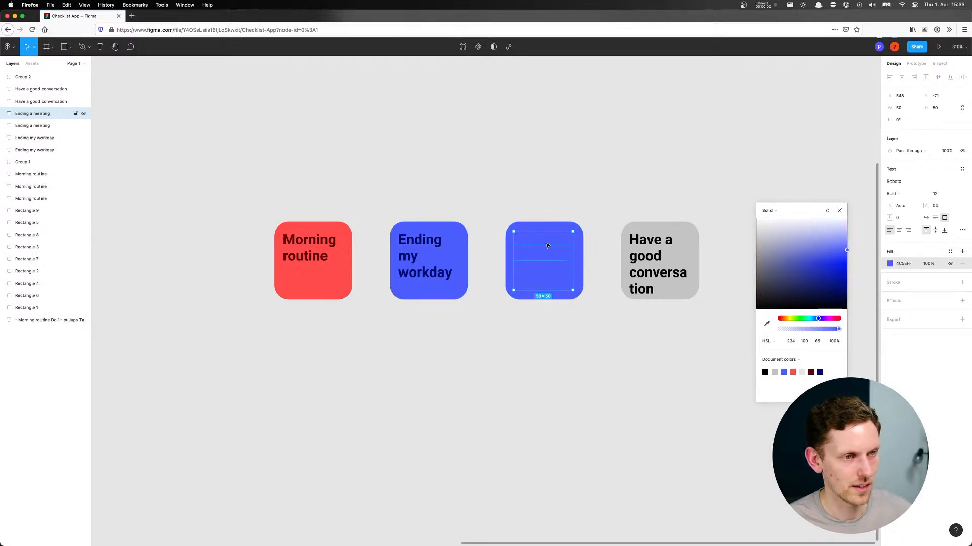
Shift the "Ending a meeting" tile's fill to a lime green of HSL 86, 100, 65
left_click(580, 253)
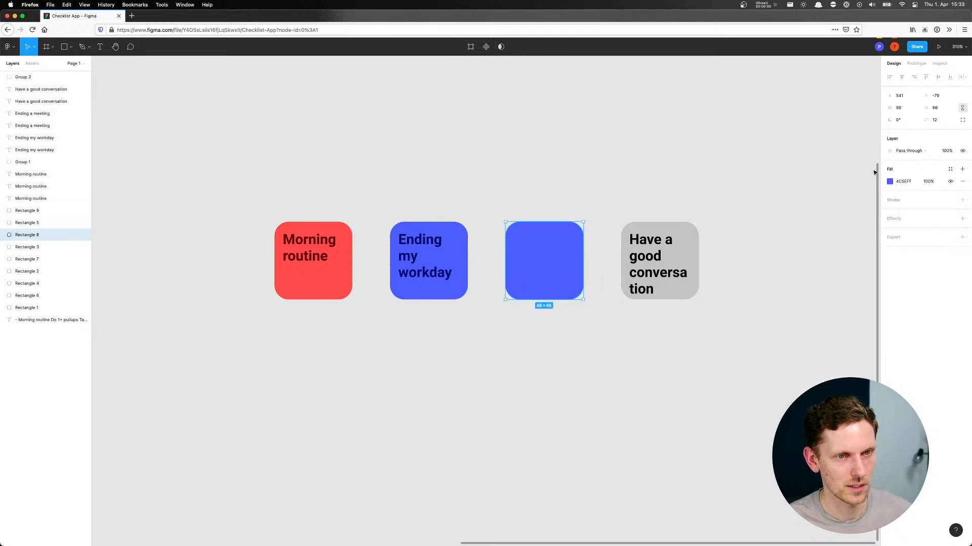
left_click(889, 182)
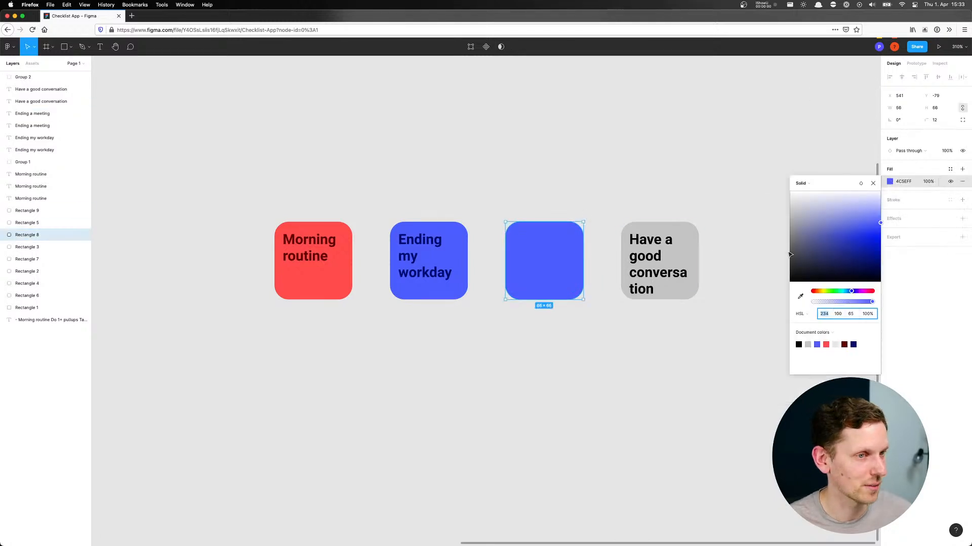
left_click_drag(851, 292, 826, 292)
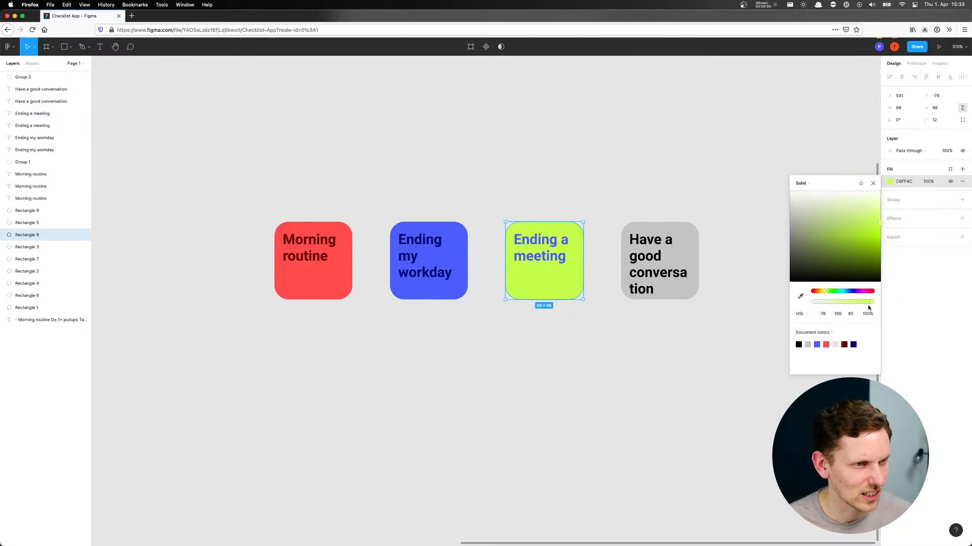
mouse_move(826, 291)
left_mouse_down()
mouse_move(850, 292)
mouse_move(827, 293)
left_mouse_up()
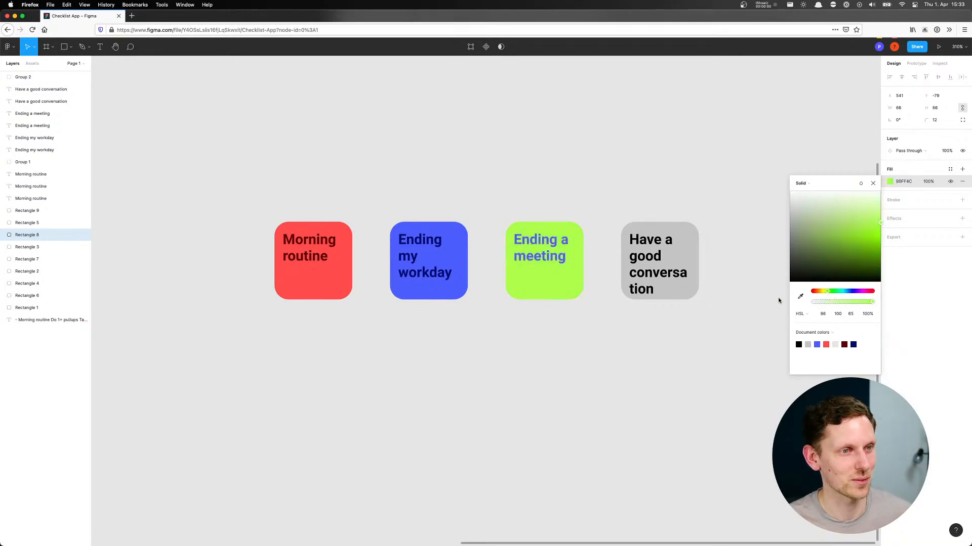
Colour the "Ending a meeting" title dark green 386400 by sampling the tile's green and darkening it
left_click(562, 257)
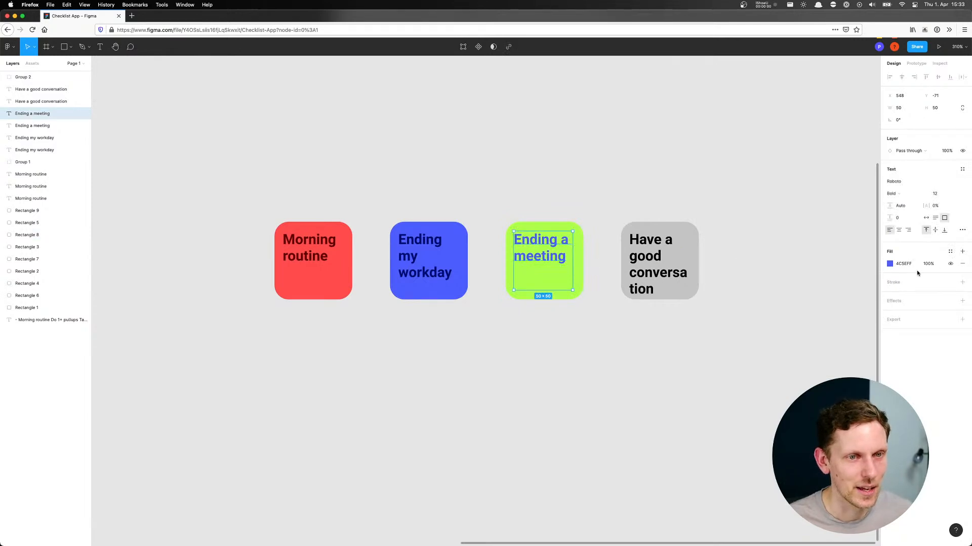
left_click(890, 264)
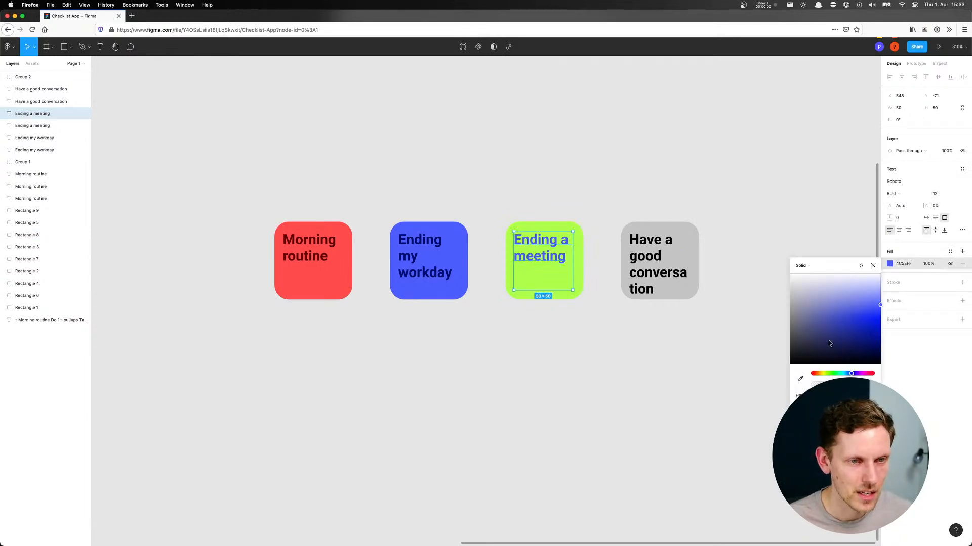
left_click(800, 378)
left_click(578, 286)
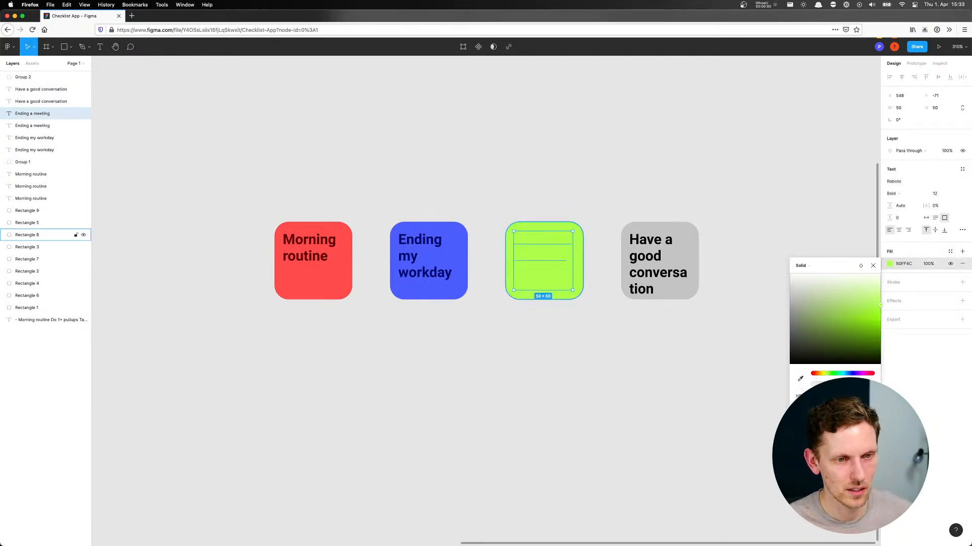
left_click_drag(878, 305, 898, 351)
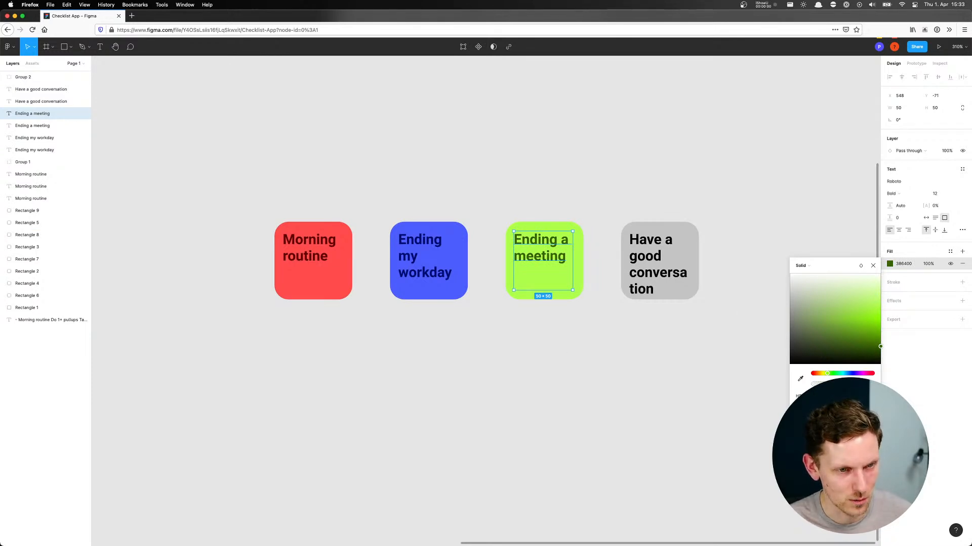
Darken the "Ending my workday" title's colour to 000A66 and check the "Morning routine" title's colour for comparison
left_click(420, 244)
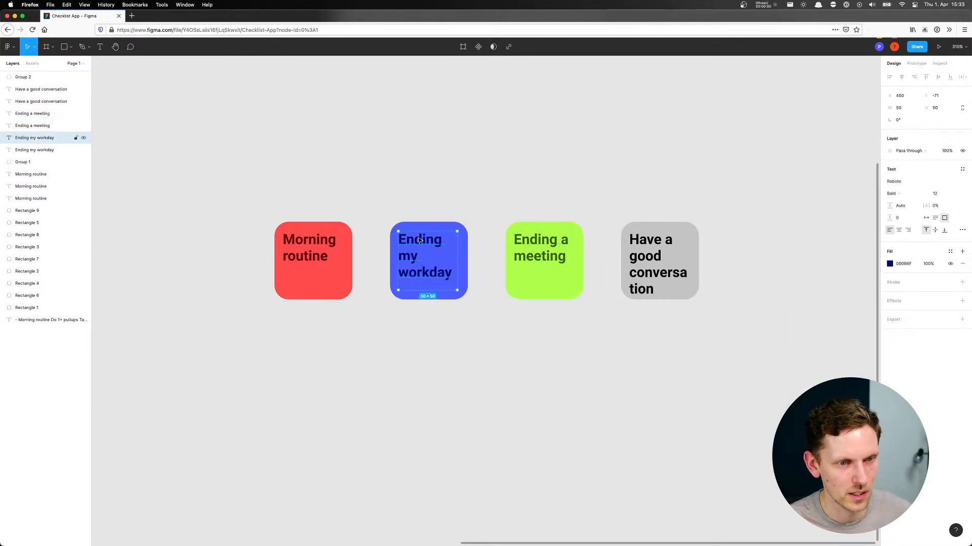
left_click(890, 264)
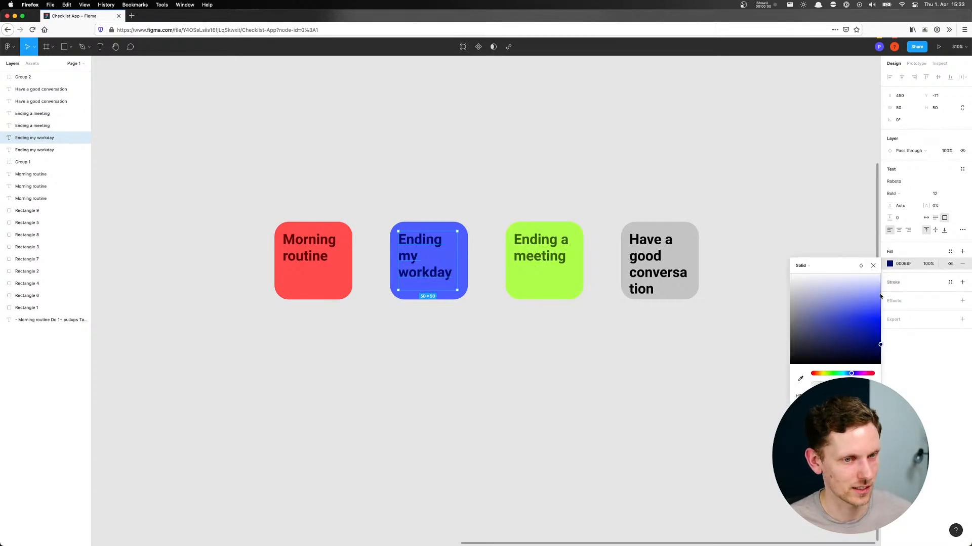
type("40")
key("Return")
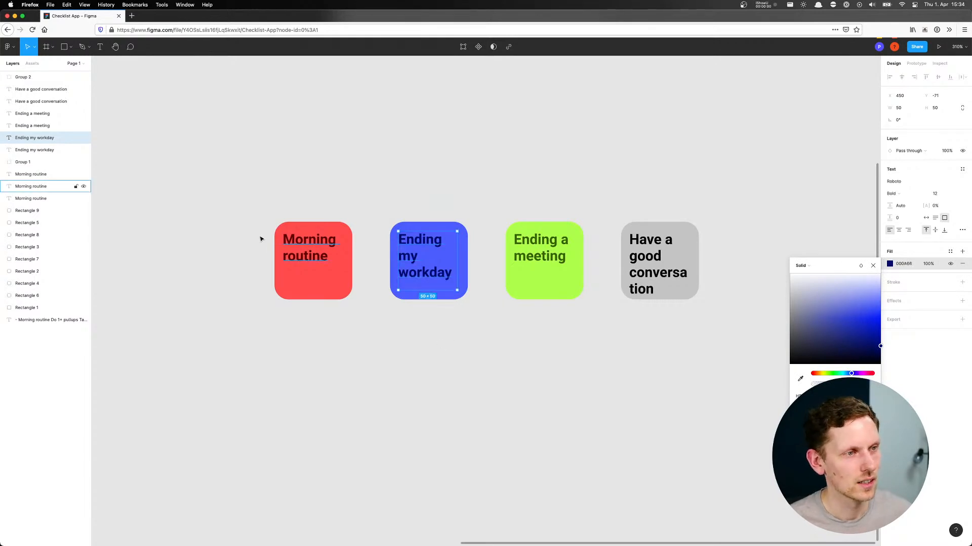
left_click(303, 247)
left_click(889, 263)
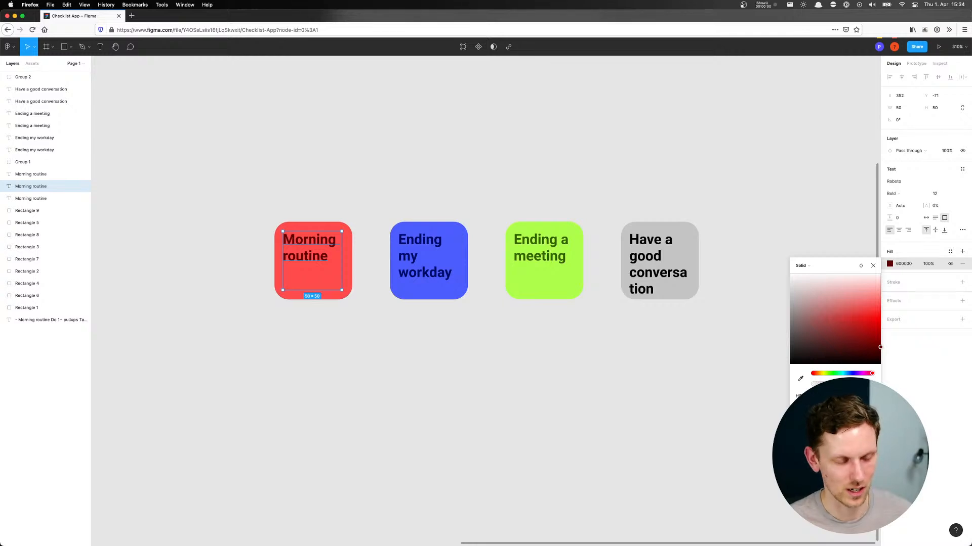
left_click(602, 372)
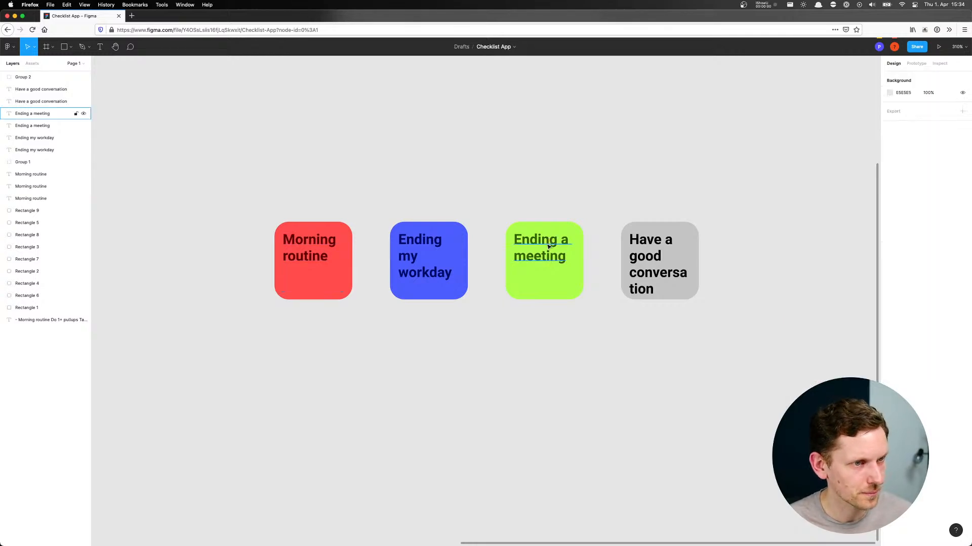
Reduce the "Have a good conversation" title's font size to 8
left_click(697, 237)
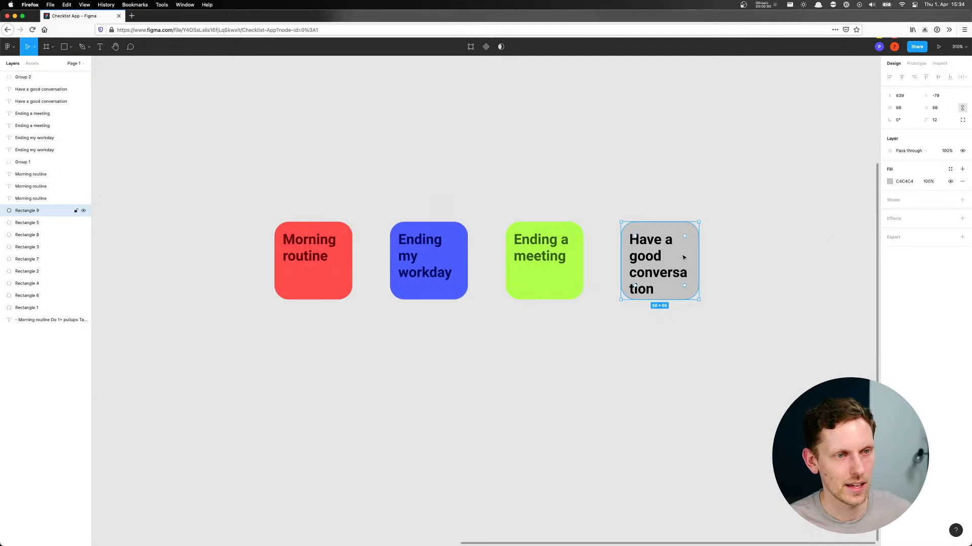
left_click(640, 273)
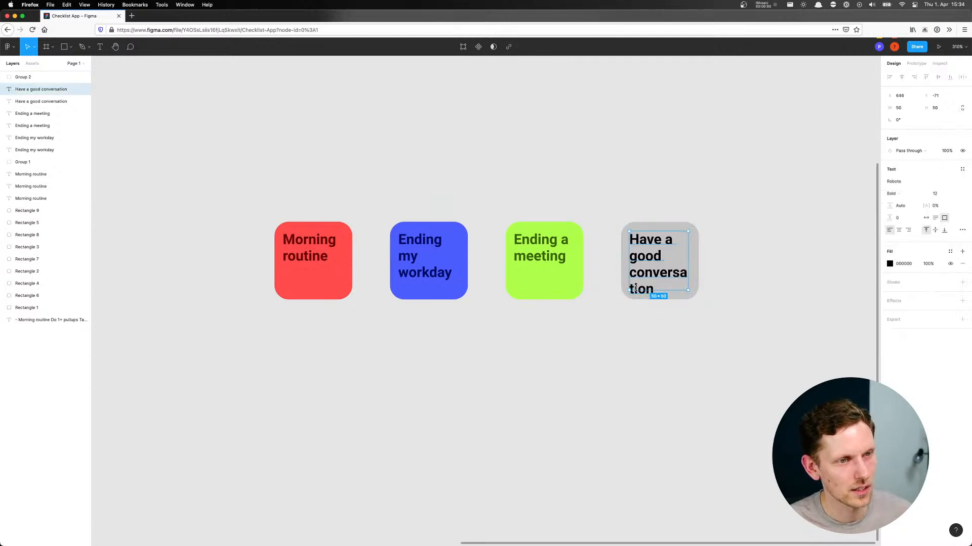
left_click(949, 197)
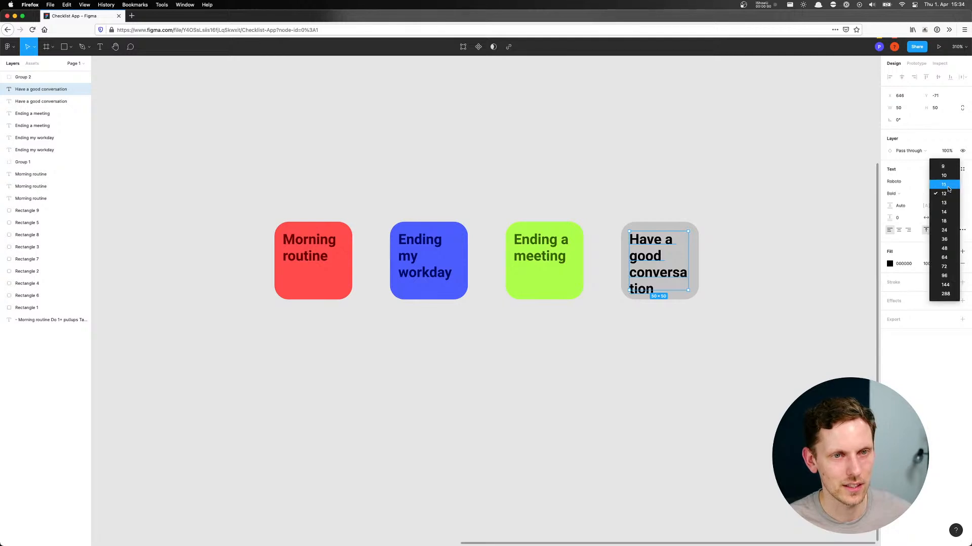
left_click(948, 188)
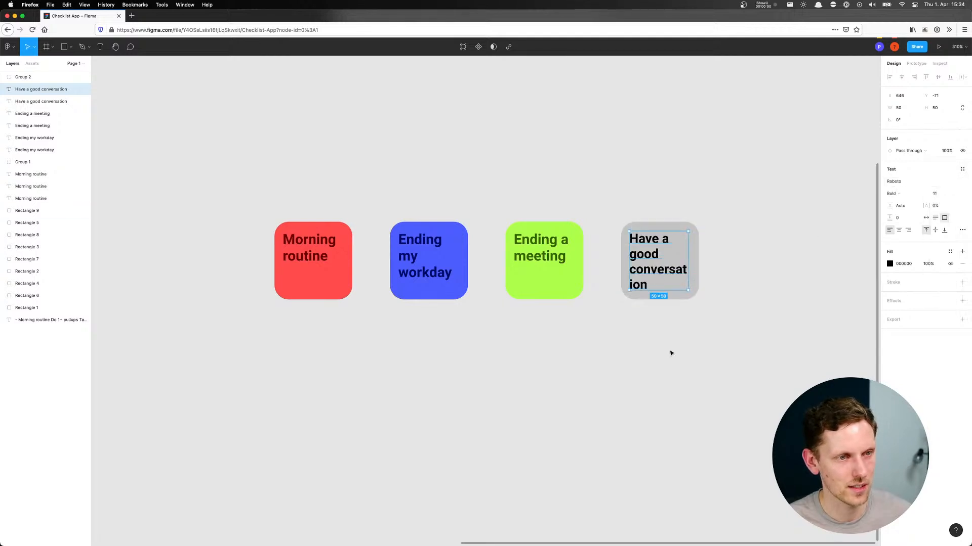
left_click(950, 194)
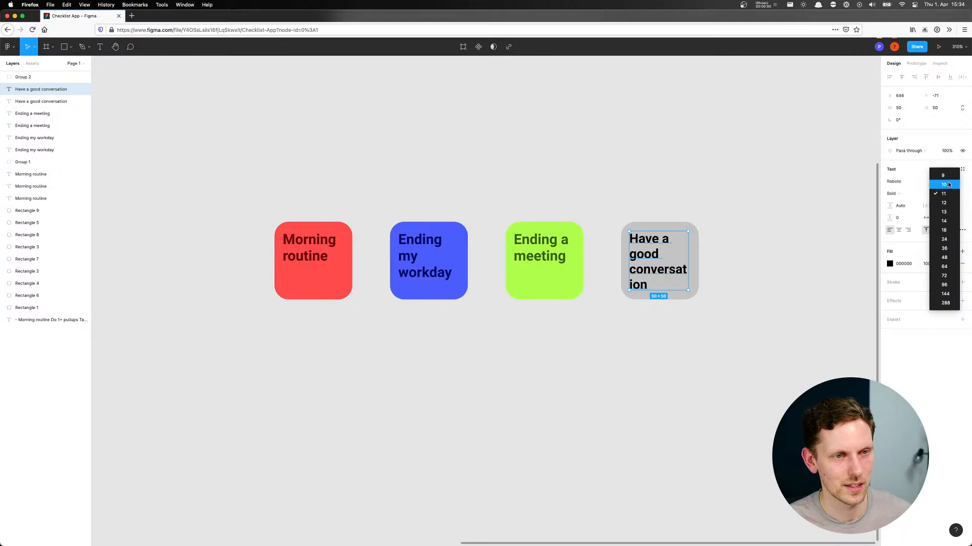
left_click(950, 184)
left_click(953, 194)
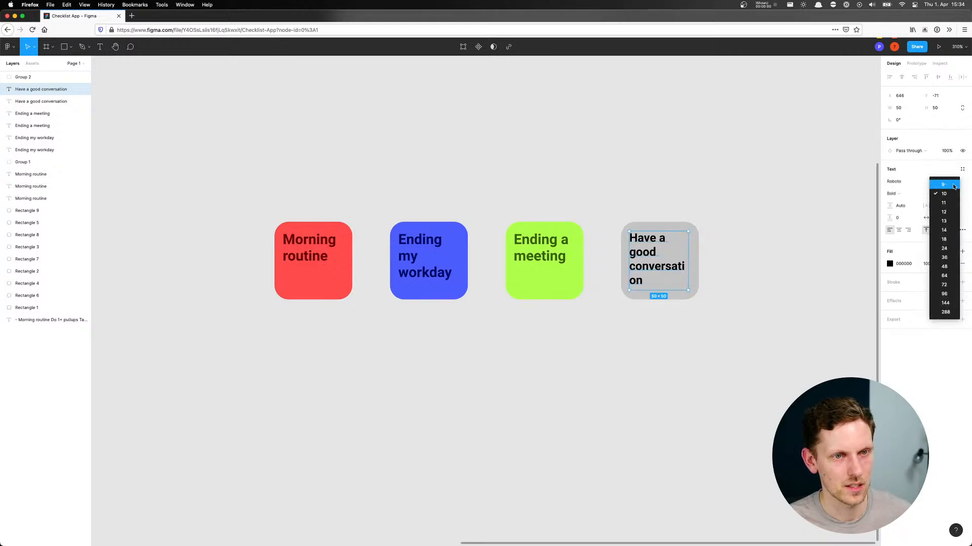
left_click(950, 184)
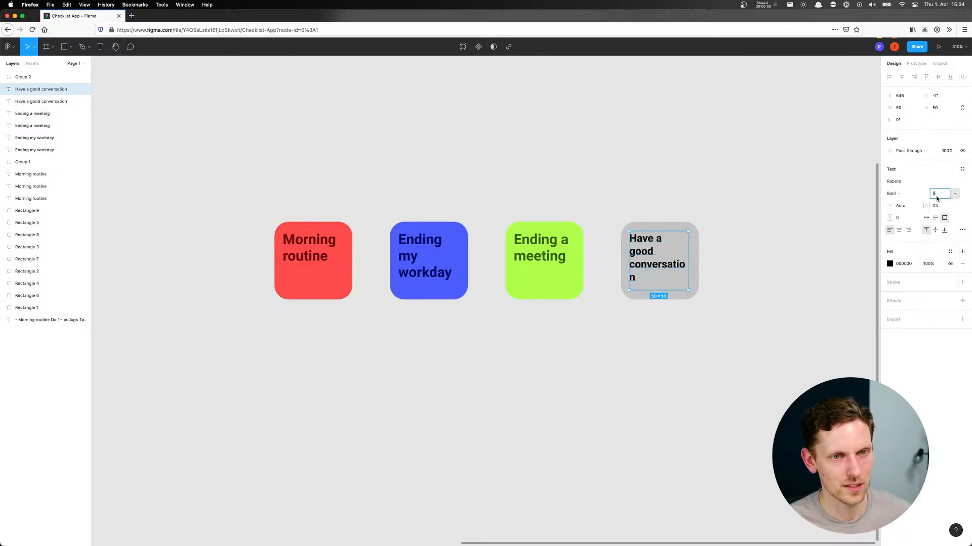
key("Return")
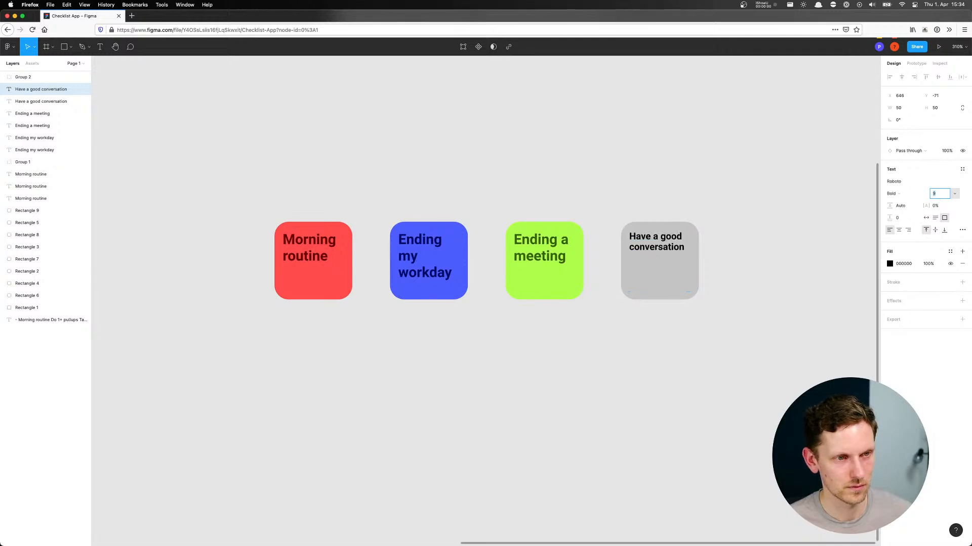
key("Up")
key("Down")
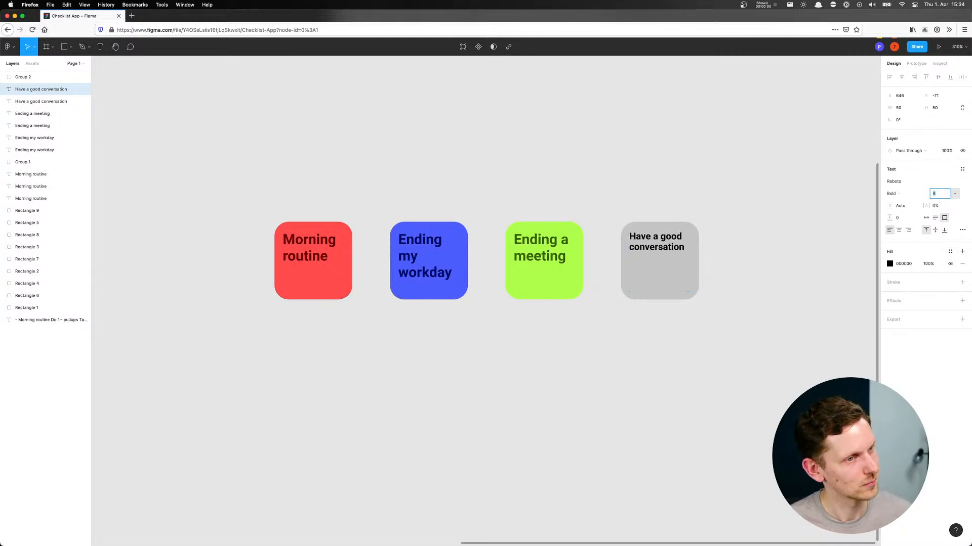
left_click(731, 238)
Fill the "Have a good conversation" tile with the green sampled from the "Ending a meeting" tile, shifted to a yellow of HSL 61, 100, 65
left_click(668, 293)
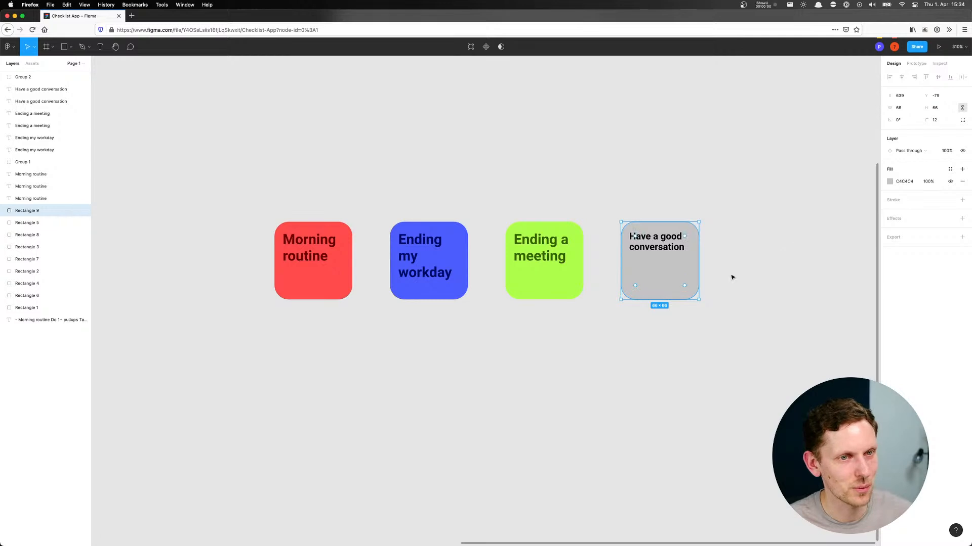
left_click(889, 183)
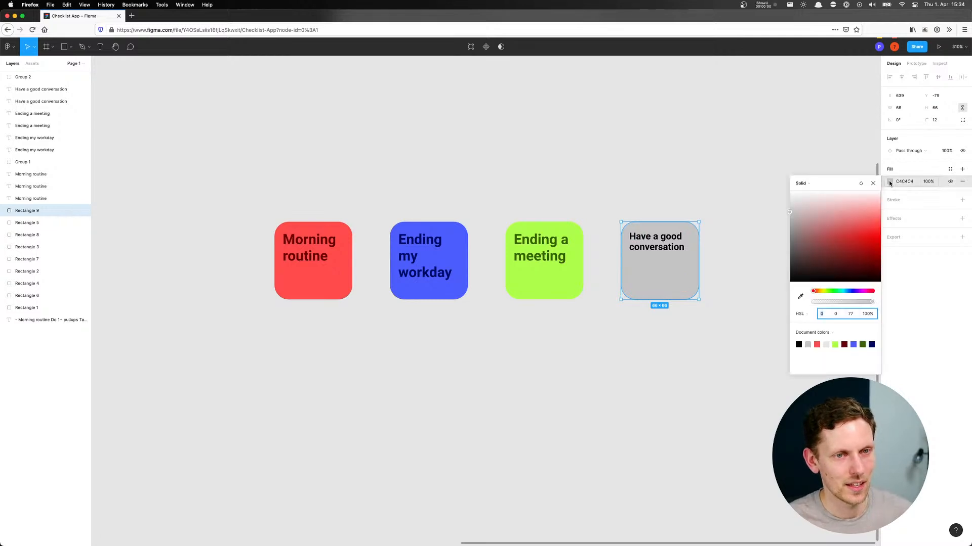
left_click(800, 297)
left_click(542, 275)
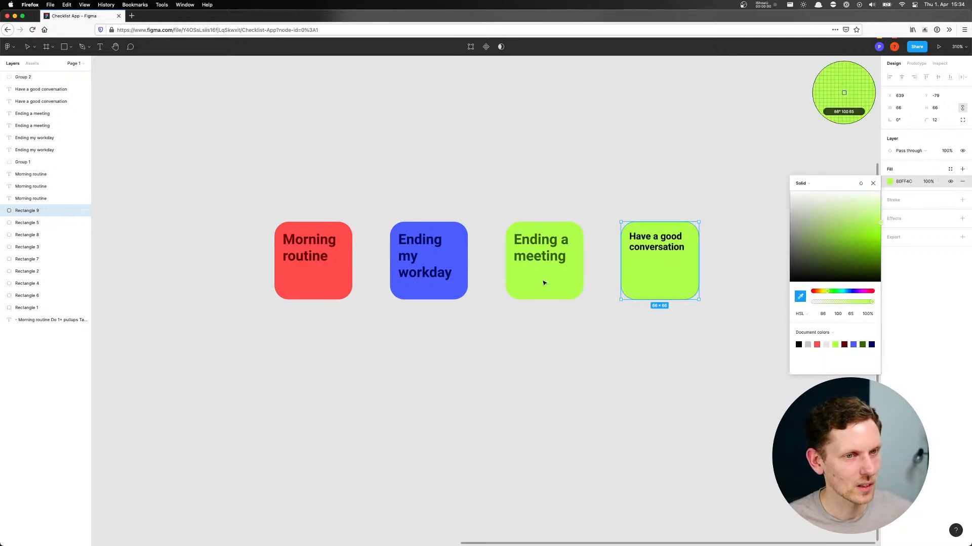
mouse_move(835, 291)
left_mouse_down()
mouse_move(872, 292)
mouse_move(823, 298)
left_mouse_up()
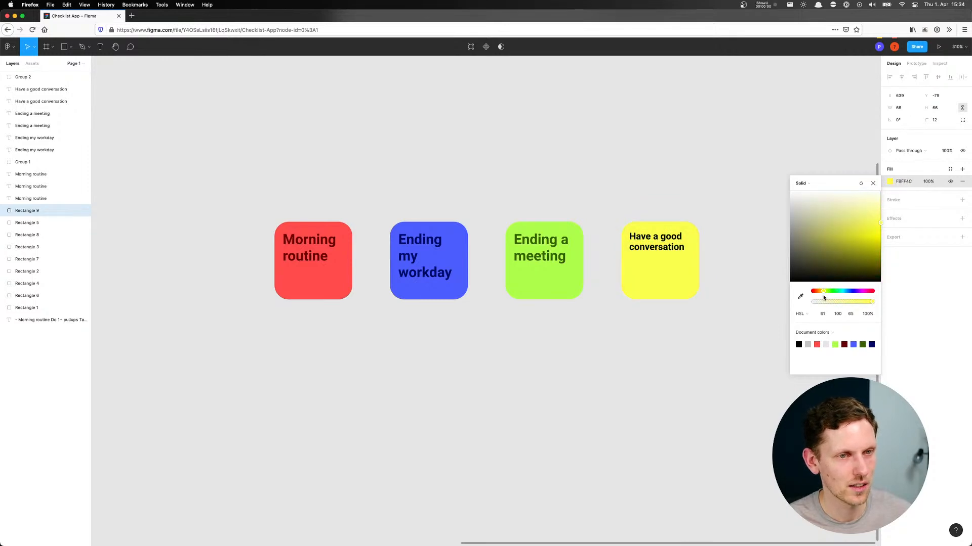
Colour the "Have a good conversation" title dark yellow 646600 by sampling its tile's yellow and darkening it
left_click(665, 250)
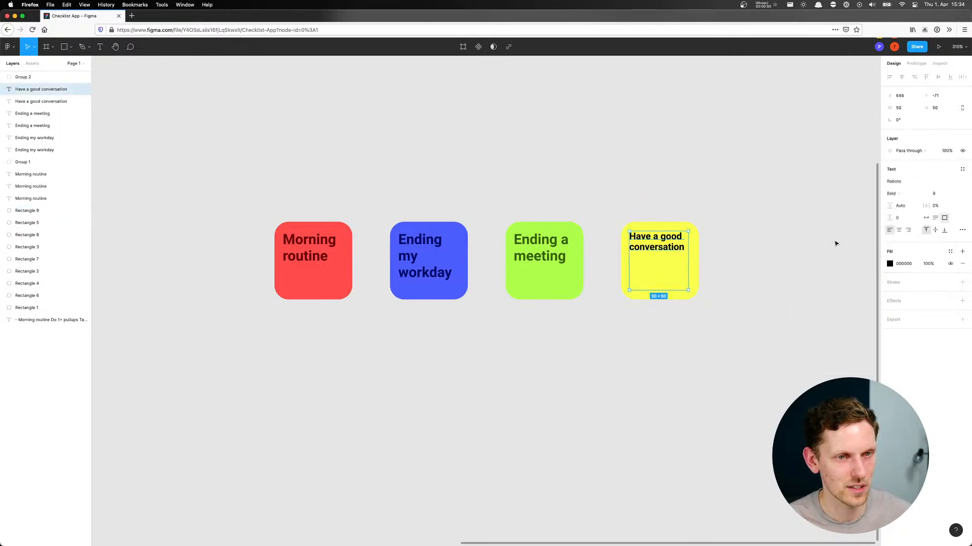
left_click(889, 263)
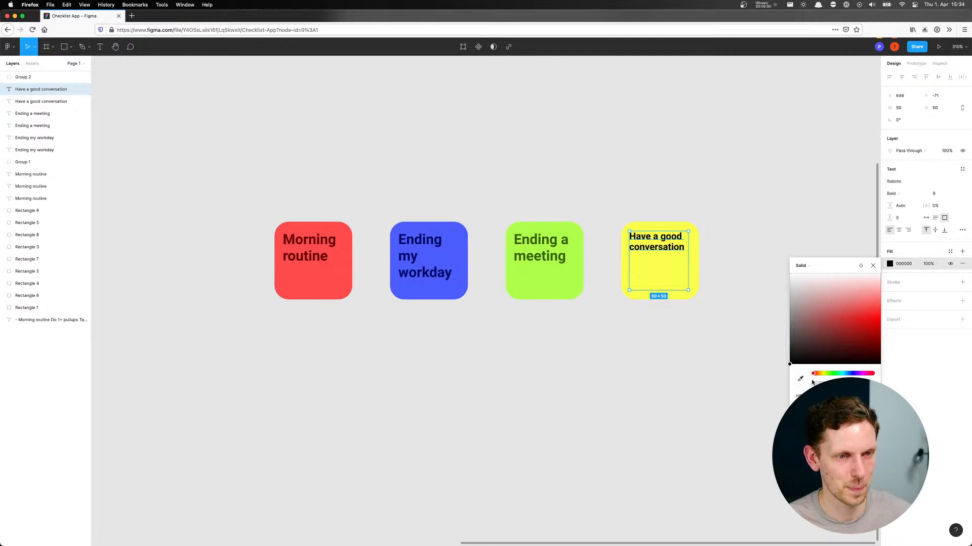
left_click(799, 379)
left_click(668, 276)
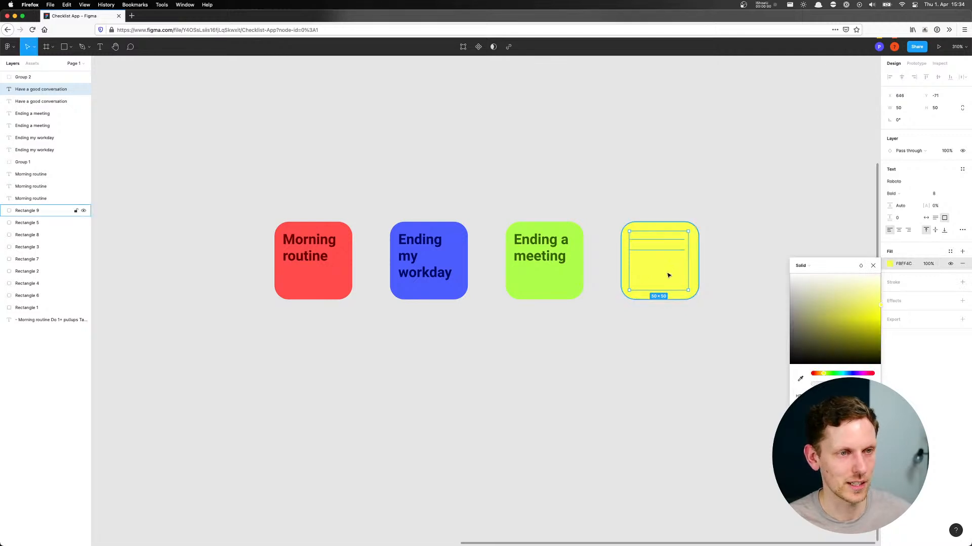
left_click_drag(880, 303, 886, 347)
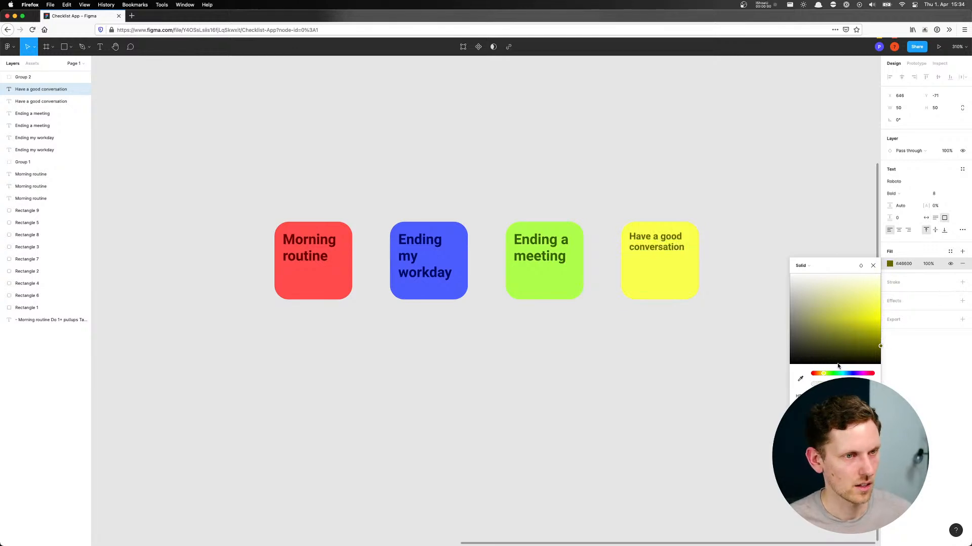
left_click(737, 329)
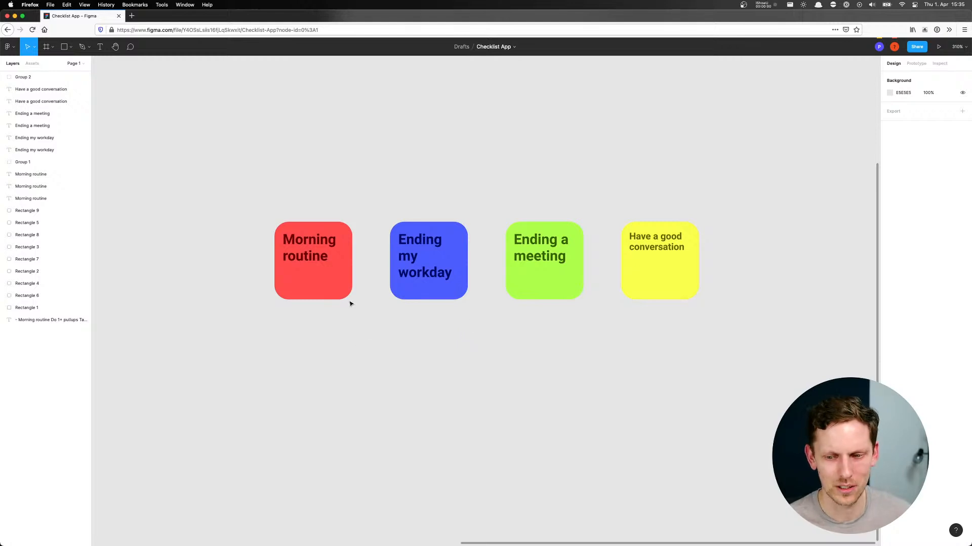
Duplicate the "Morning routine" tile with its title directly below the original
left_click_drag(264, 339, 258, 301)
left_click_drag(236, 192, 341, 329)
left_click(432, 375)
Change the duplicated "Morning routine" tile's fill to a linear gradient and raise the end stop's opacity to 100%
left_click(326, 365)
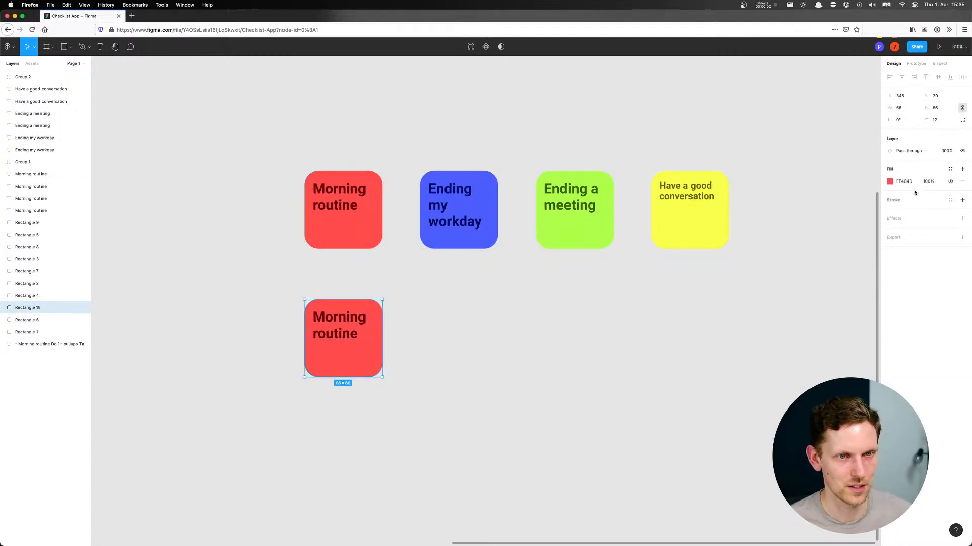
left_click(891, 182)
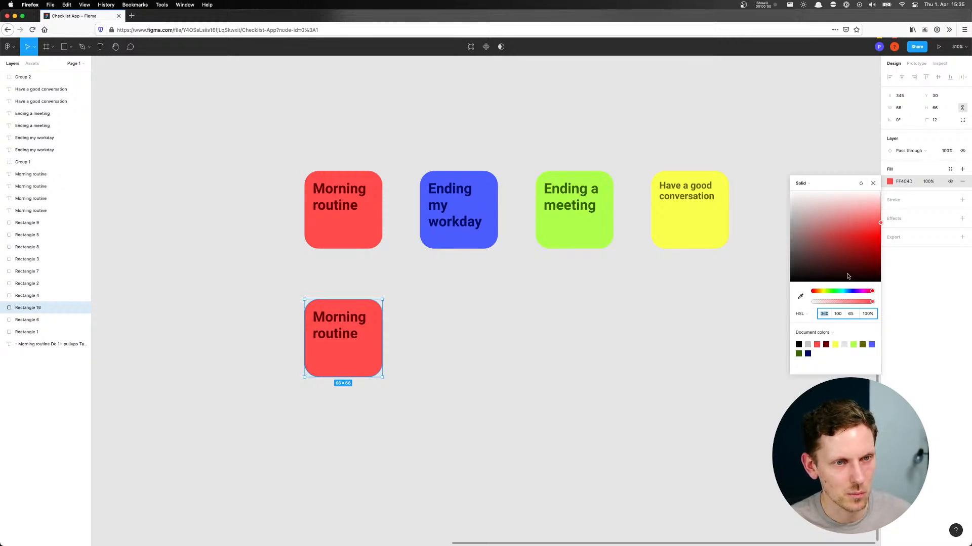
left_click(832, 365)
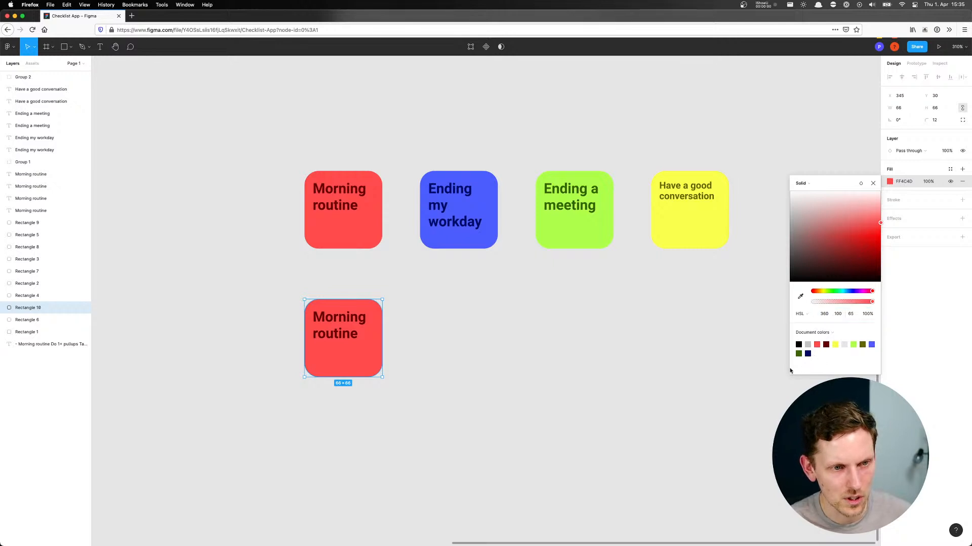
left_click(811, 333)
left_click(835, 363)
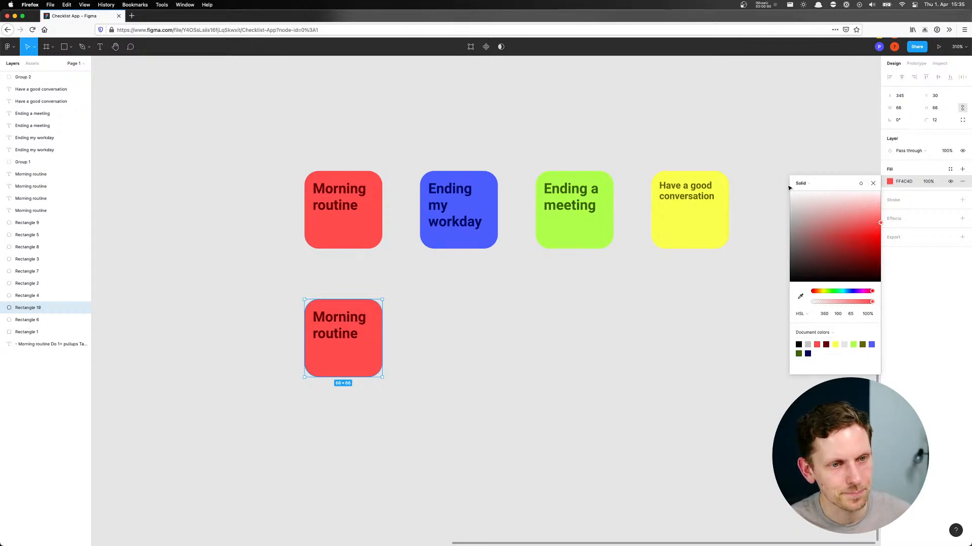
left_click(809, 184)
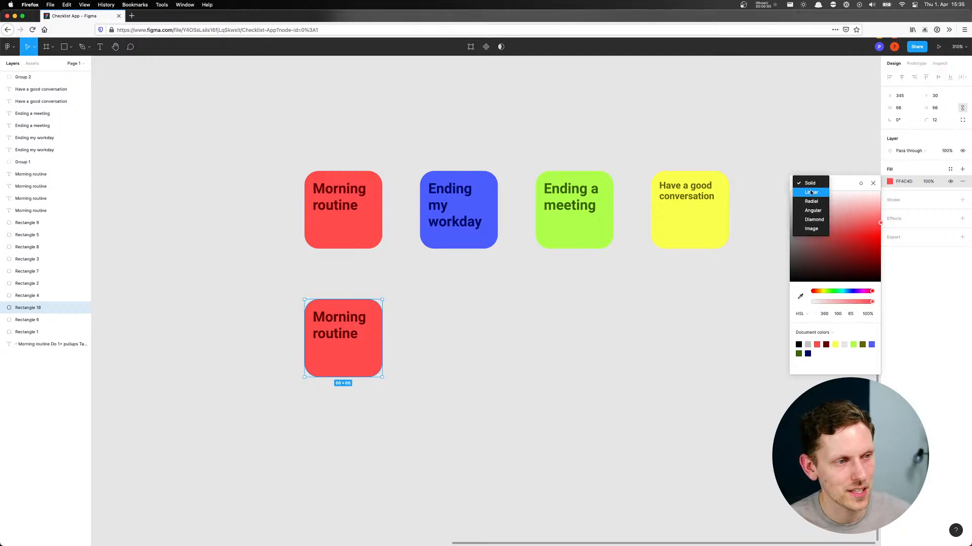
left_click(810, 192)
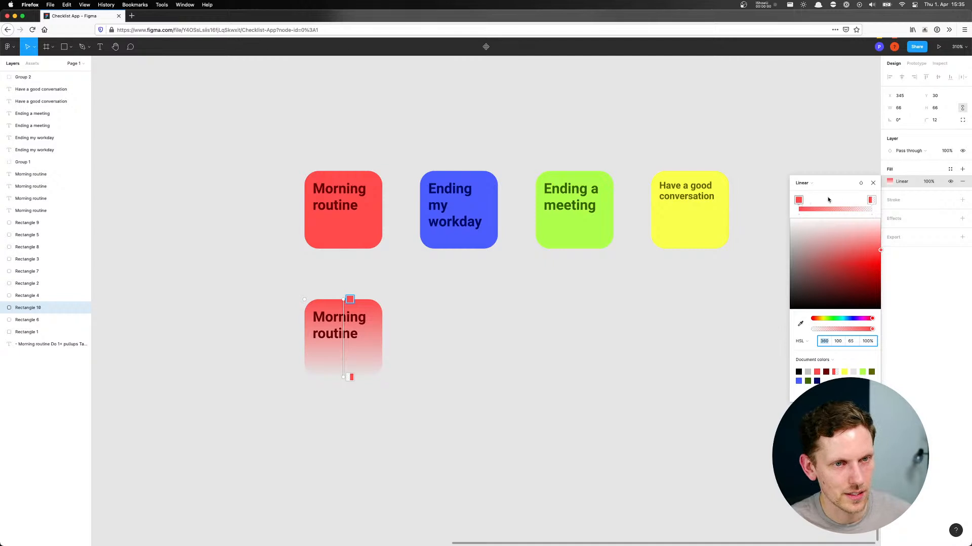
left_click(871, 201)
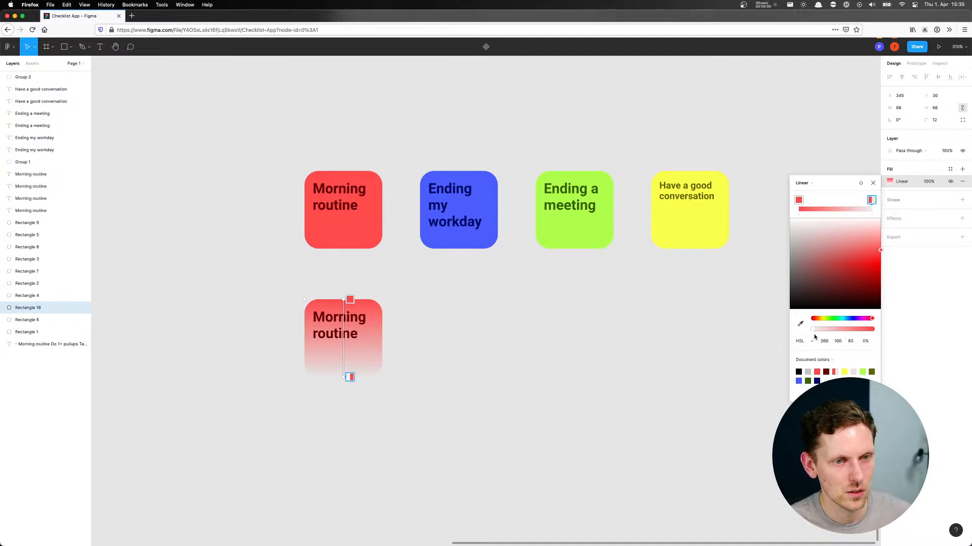
left_click_drag(813, 329, 920, 331)
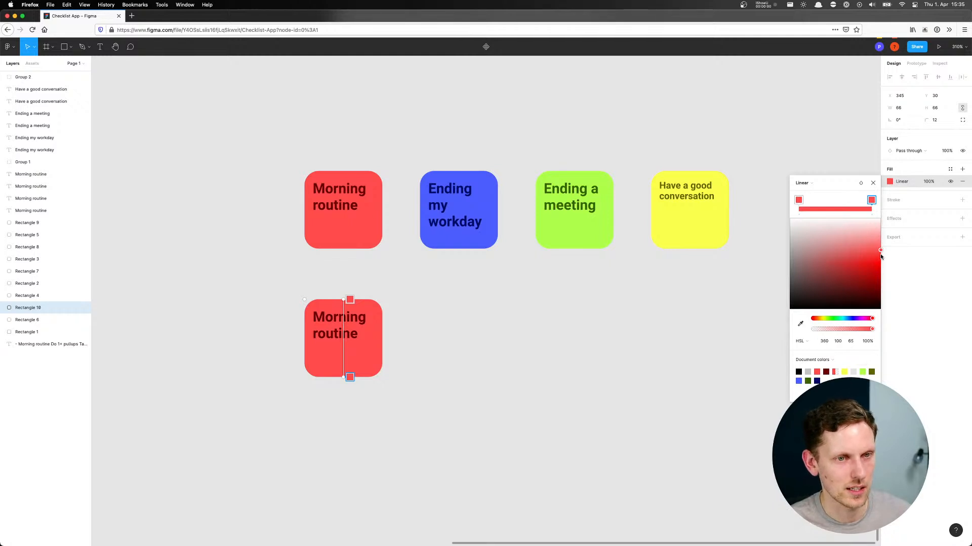
Set the gradient's end stop to 80 saturation and run the gradient diagonally from the tile's upper-left to its lower-right corner
left_click_drag(880, 251, 864, 249)
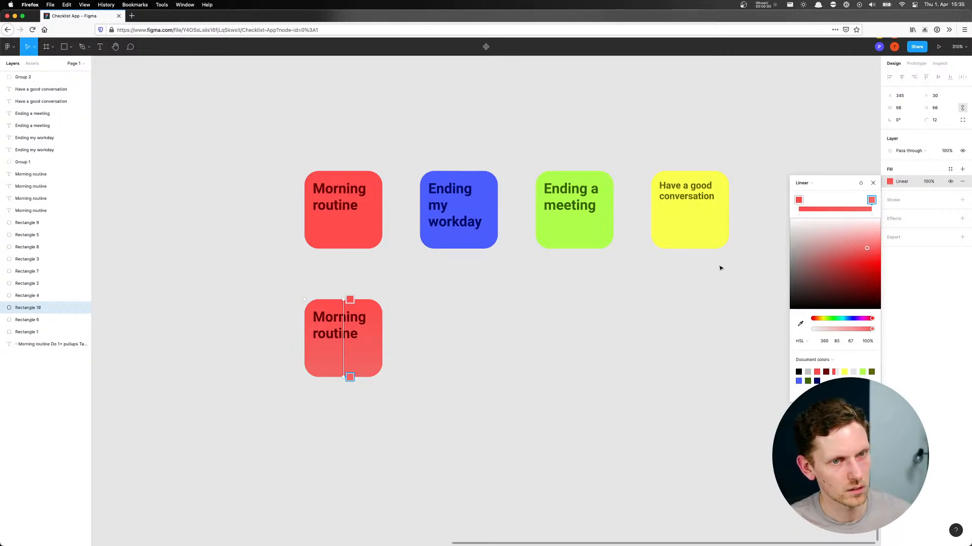
mouse_move(866, 248)
left_mouse_down()
mouse_move(863, 260)
mouse_move(831, 276)
mouse_move(840, 260)
mouse_move(876, 252)
left_mouse_up()
left_click(836, 341)
type("80")
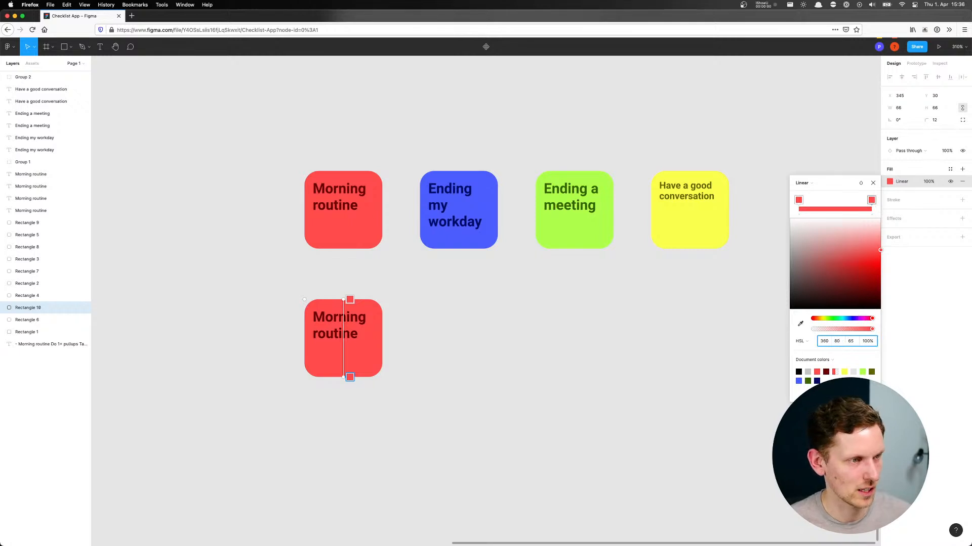
key("Tab")
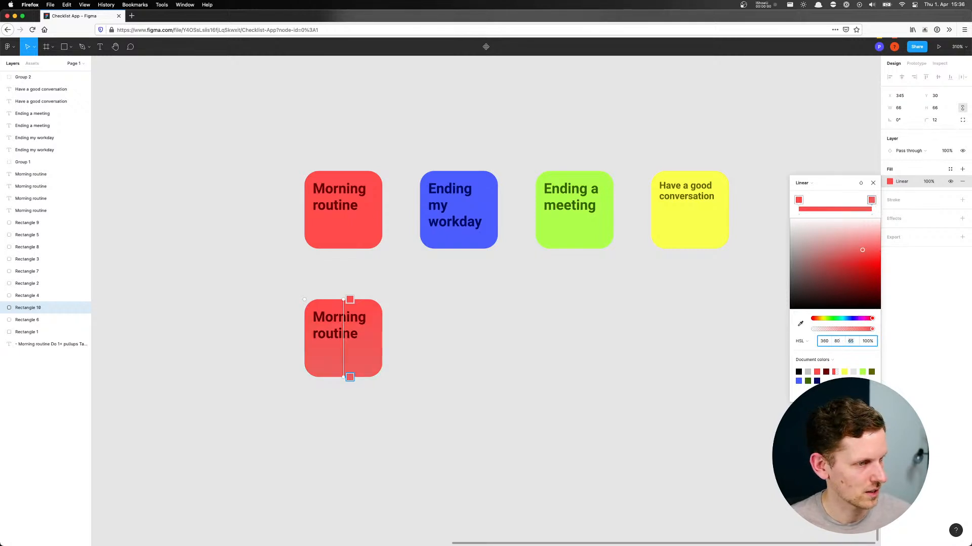
left_click_drag(349, 300, 310, 302)
left_click_drag(347, 373, 380, 375)
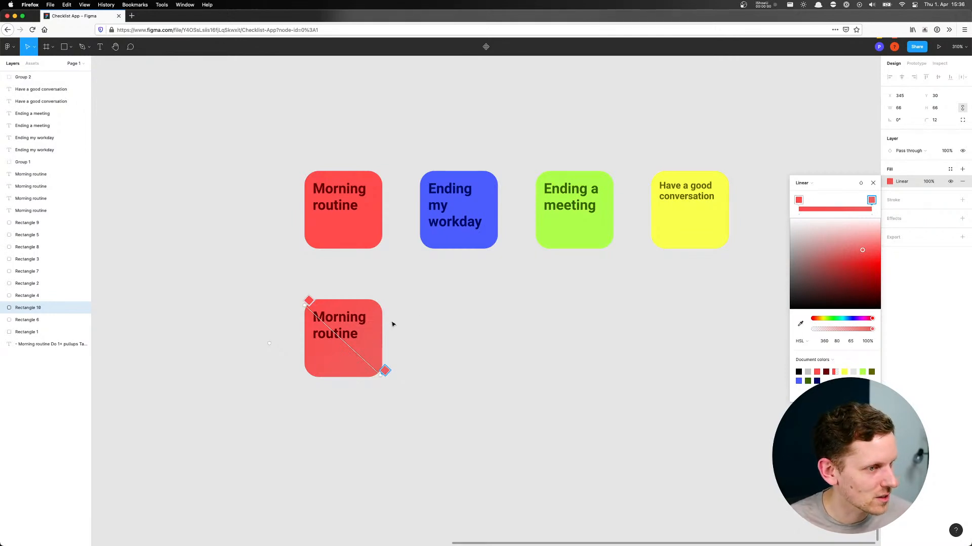
Steepen the lower "Morning routine" tile's gradient by moving its start along the top edge and its end along the bottom edge towards the middle
left_click_drag(309, 301, 324, 295)
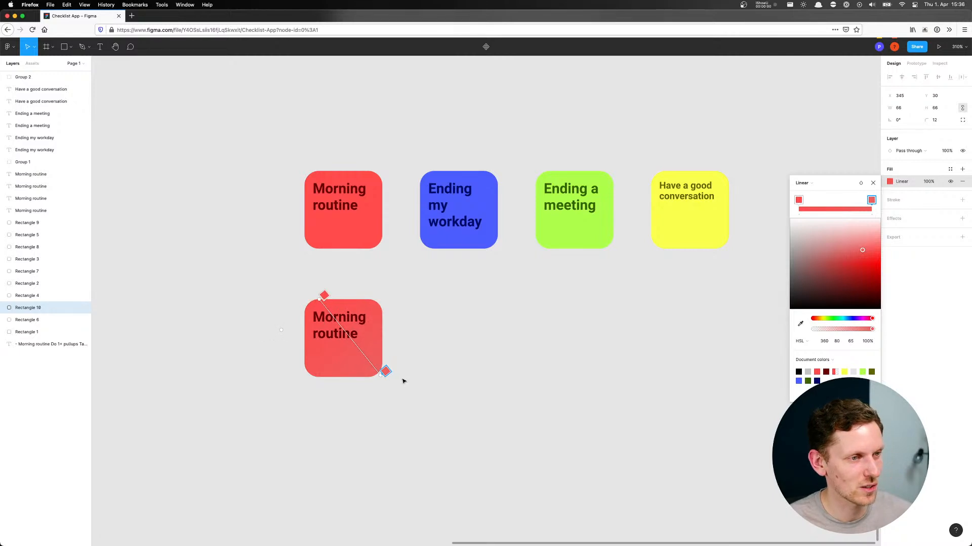
left_click_drag(385, 372, 349, 378)
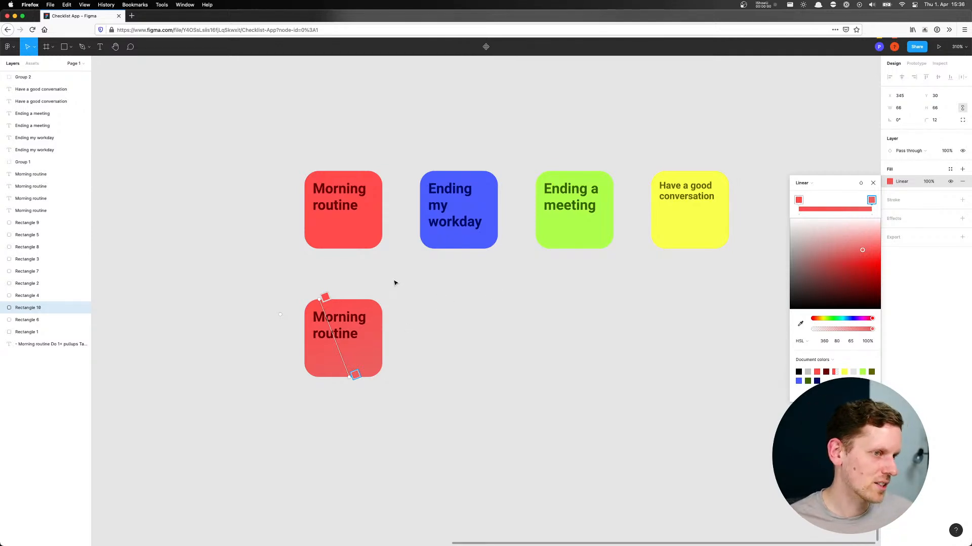
key("Escape")
left_click(503, 299)
Duplicate the gradient tile and its title beneath the blue tile, and colour the copy's title 000A66, sampled from the "Ending my workday" title
left_click_drag(275, 302, 454, 360)
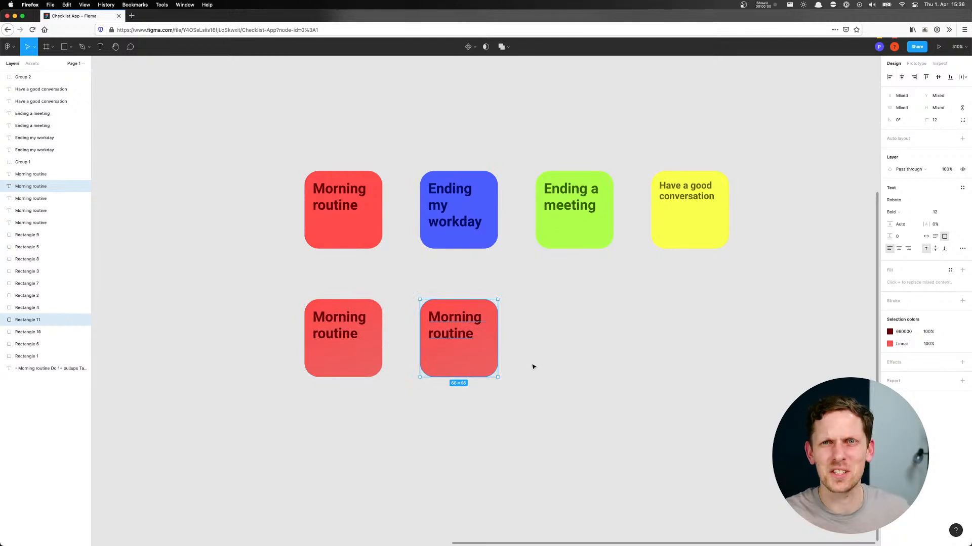
left_click(533, 323)
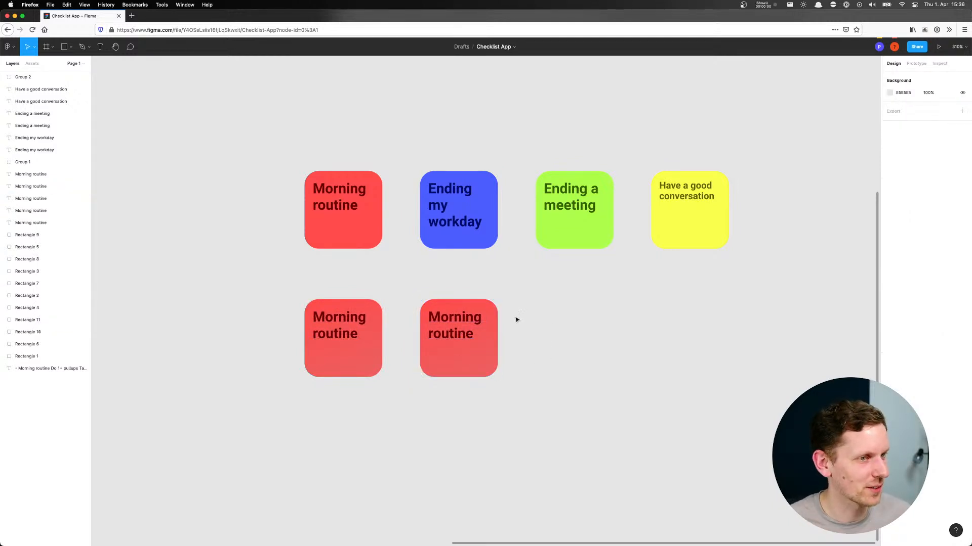
left_click(466, 313)
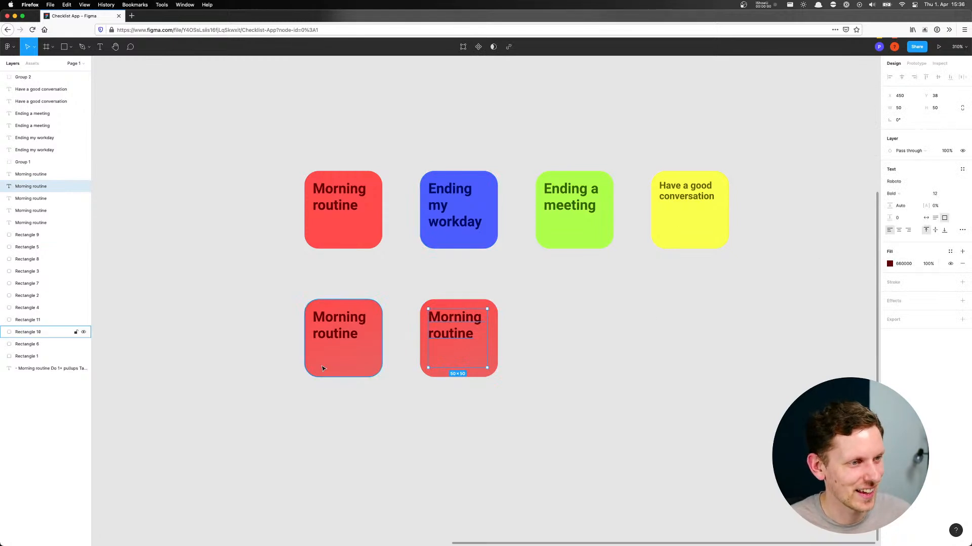
left_click(889, 264)
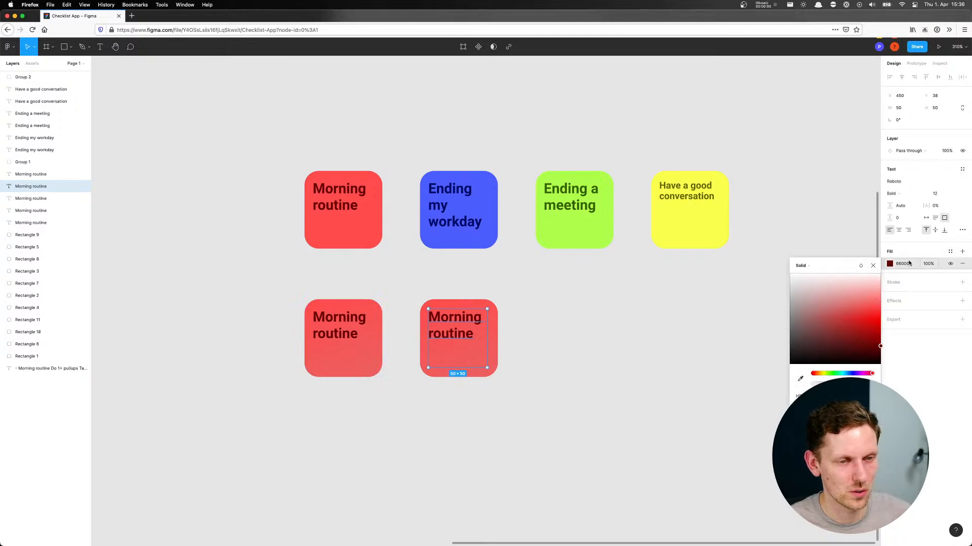
left_click(801, 379)
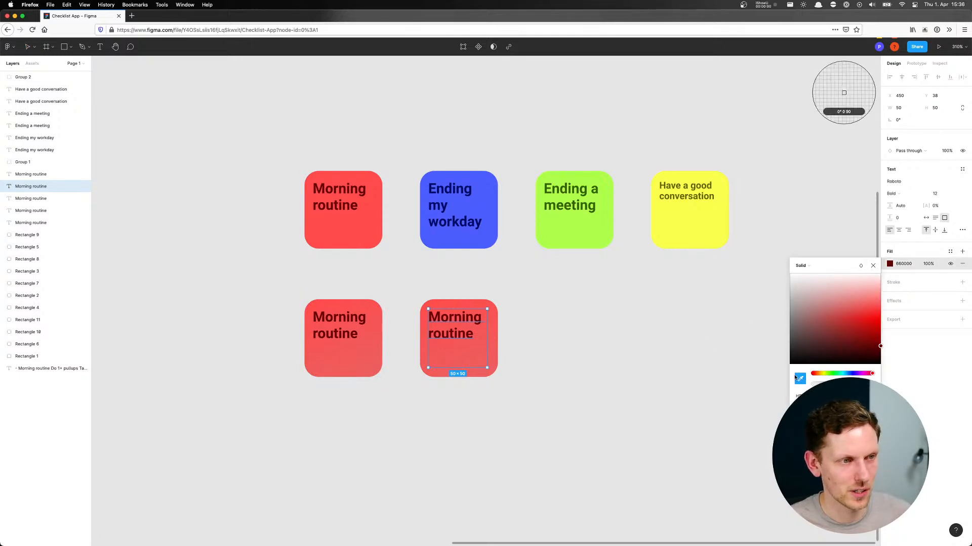
left_click(452, 187)
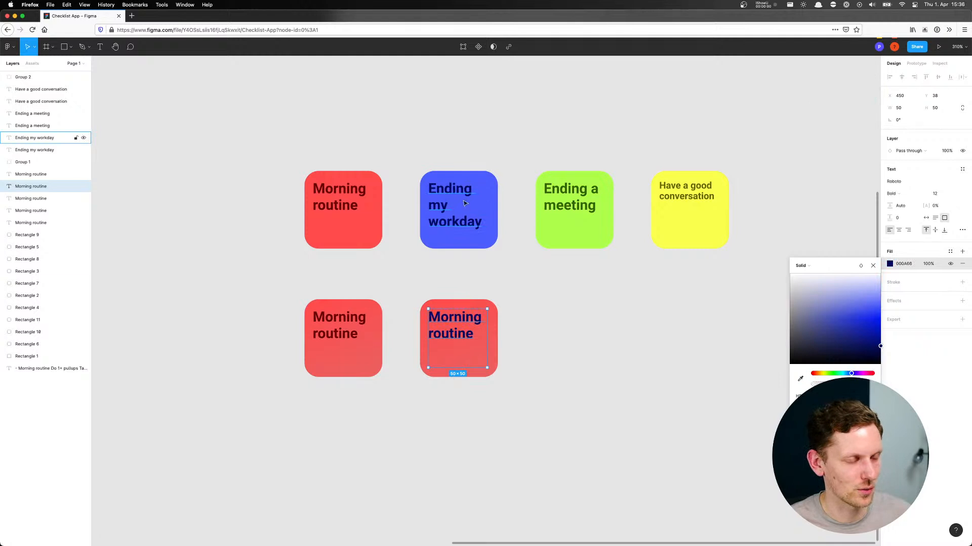
left_click(550, 307)
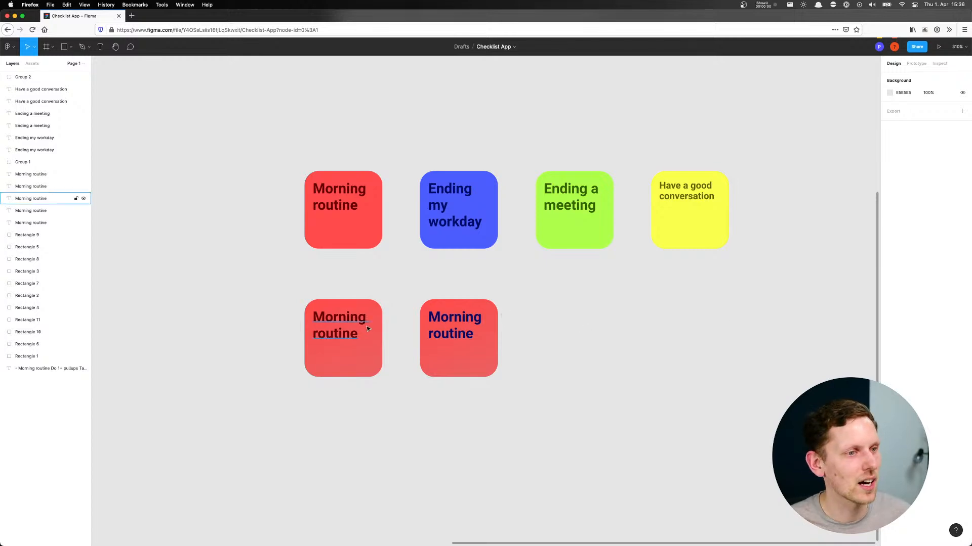
Create a colour style named "Red Gradient" from the duplicated tile's linear gradient fill
left_click(454, 358)
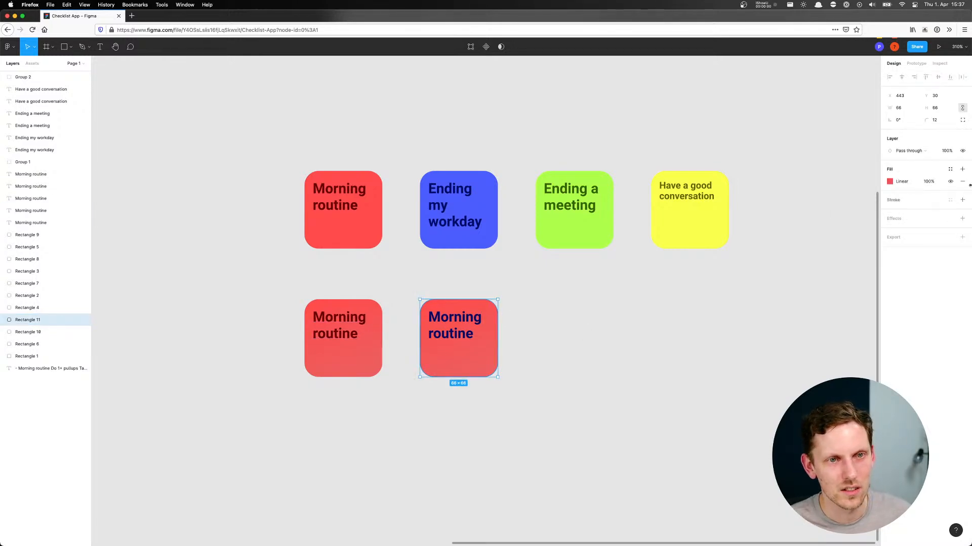
left_click(949, 169)
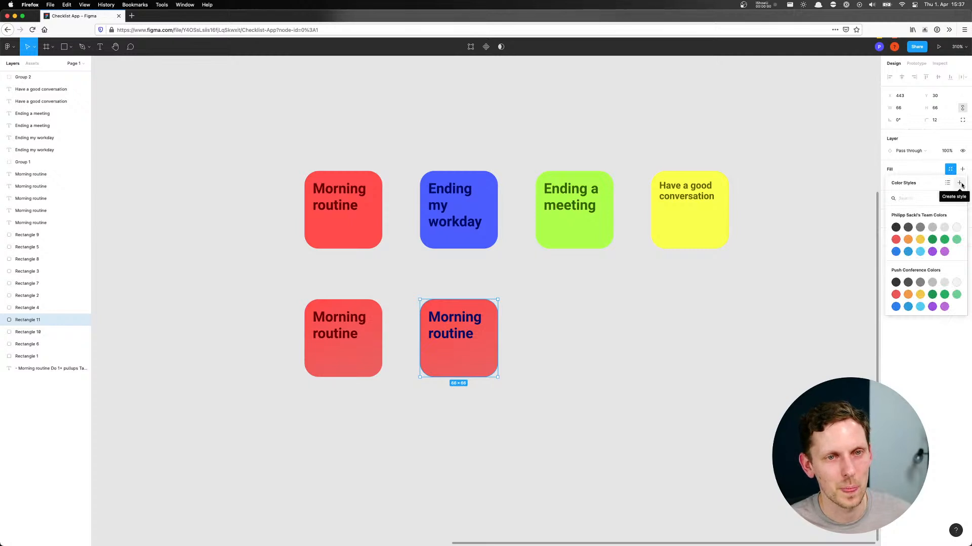
left_click(960, 184)
type("Red Gradient")
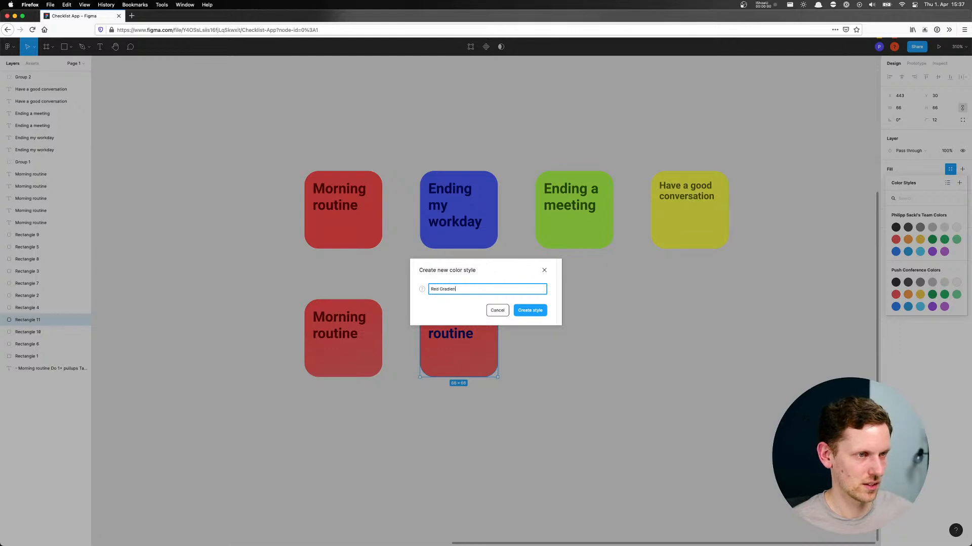
key("Return")
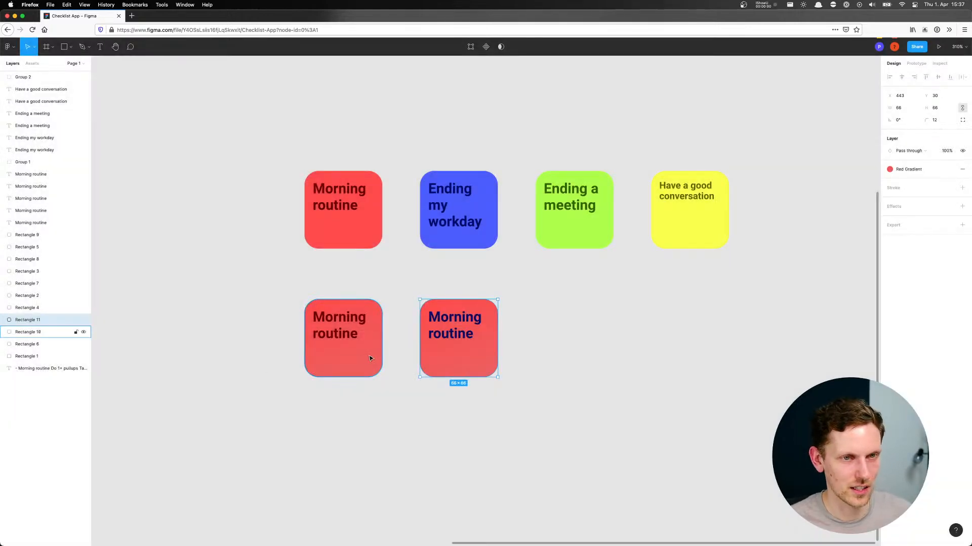
left_click(466, 329)
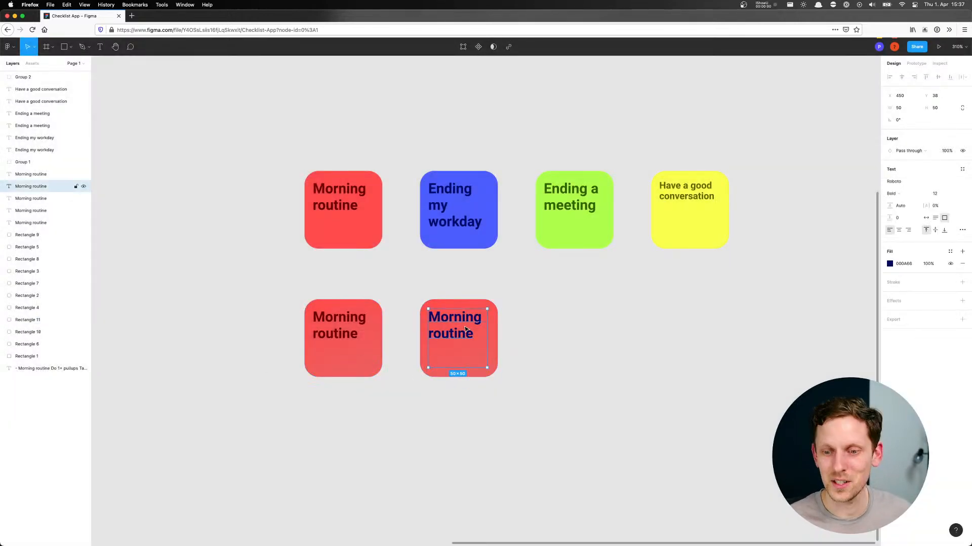
left_click(890, 264)
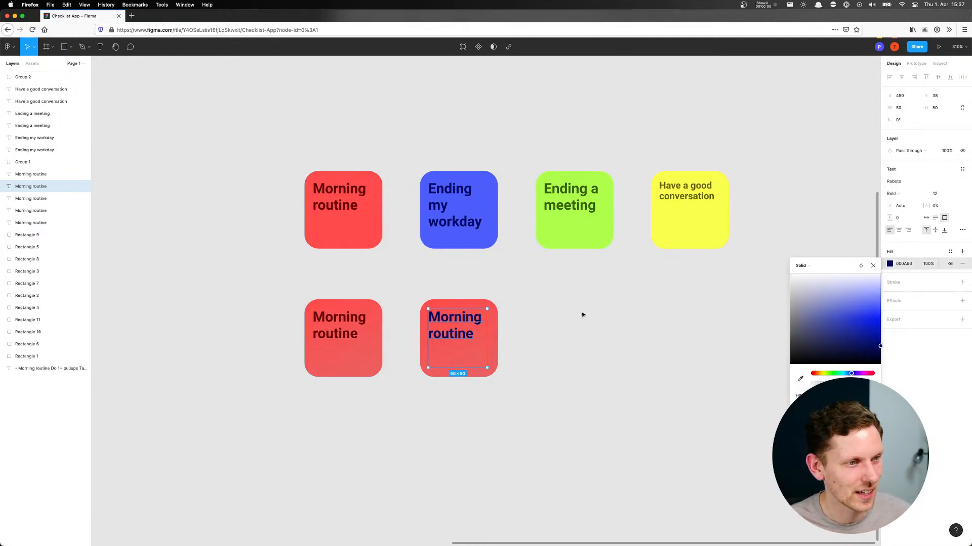
left_click(511, 330)
Detach the duplicated tile's Red Gradient style and set its gradient's start stop to the blue sampled from the "Ending my workday" tile
left_click(492, 338)
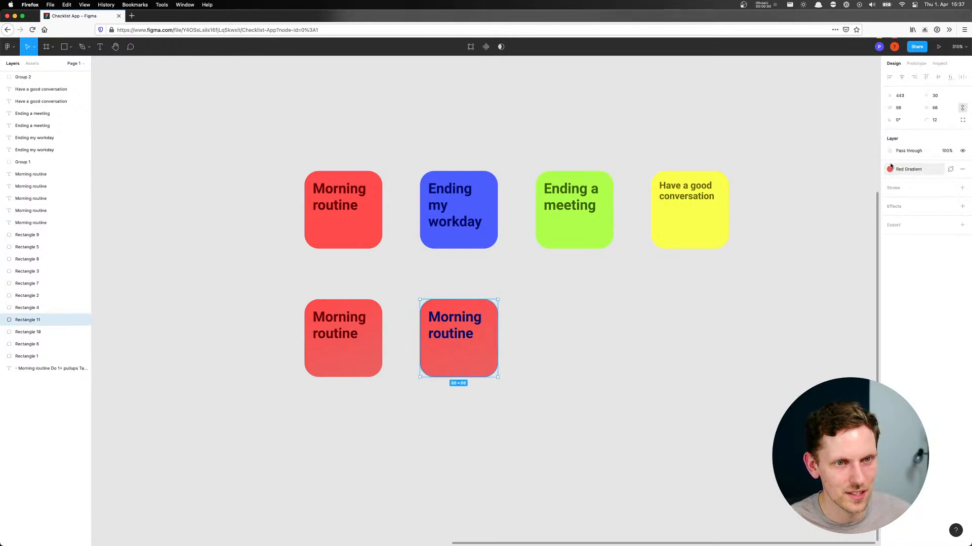
left_click(950, 169)
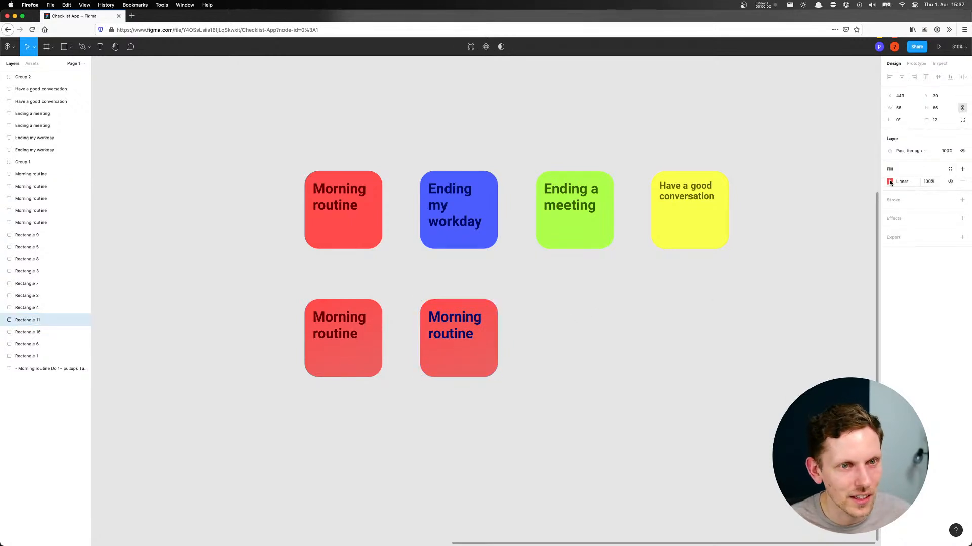
left_click(890, 182)
left_click(798, 200)
left_click(800, 324)
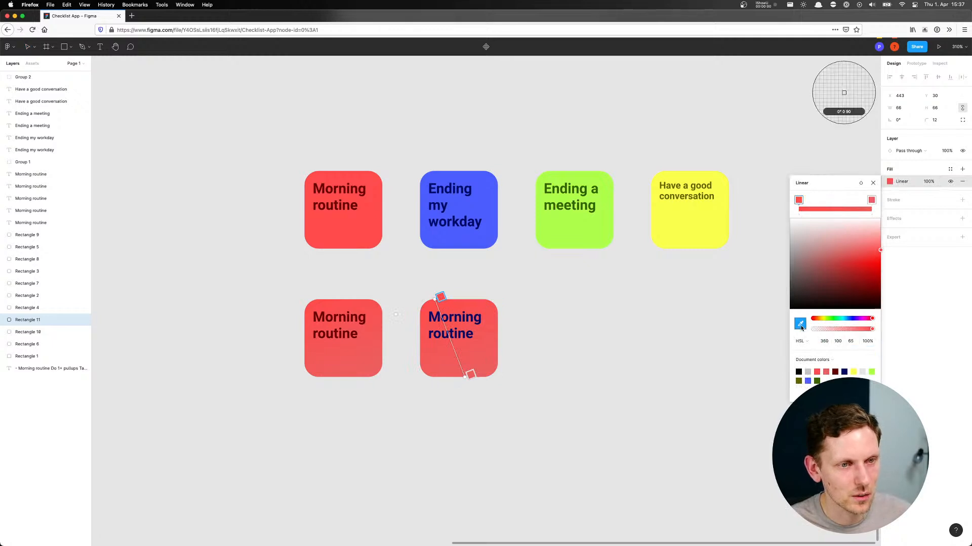
left_click(496, 240)
Set the duplicated tile's gradient end stop to the blue sampled from the "Ending my workday" tile, with saturation 80
left_click(870, 201)
left_click(800, 324)
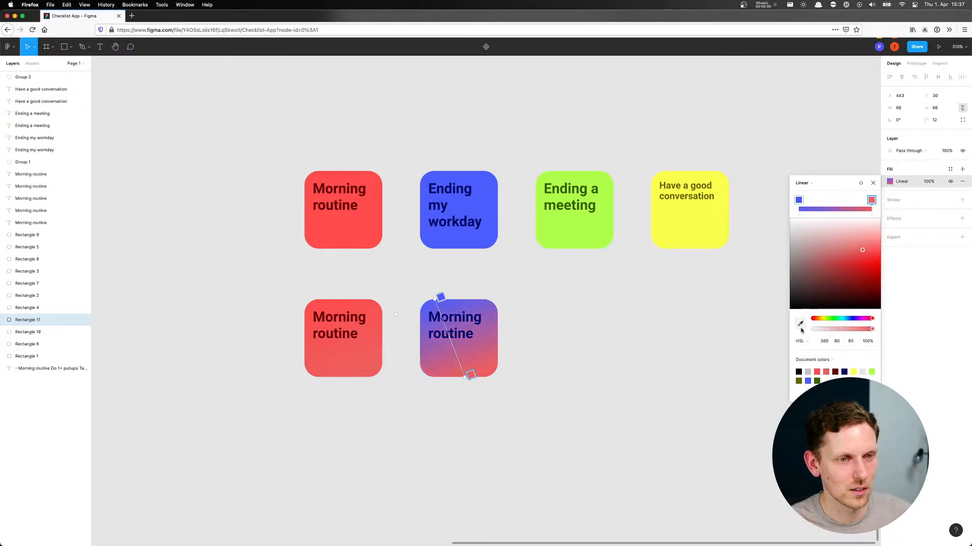
left_click(466, 241)
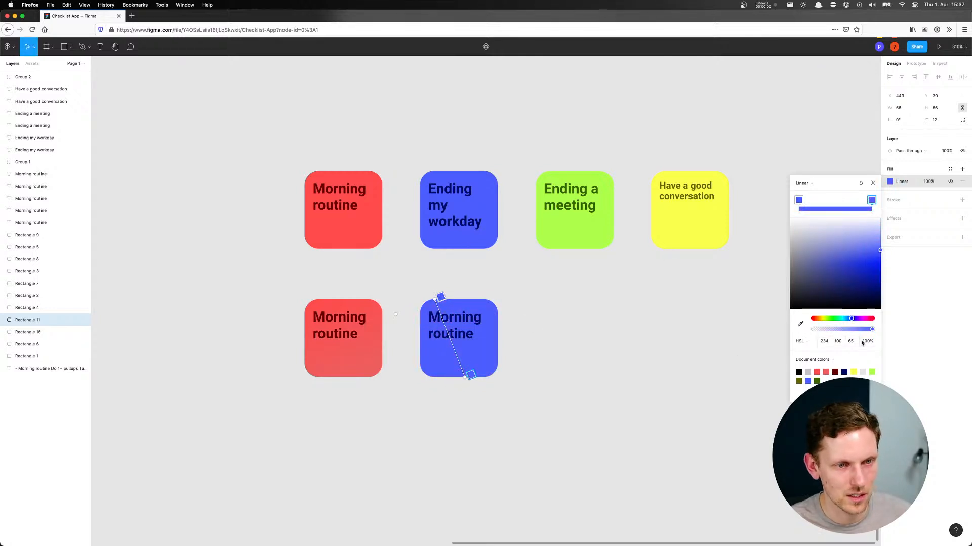
left_click(838, 342)
type("80")
key("Return")
left_click(624, 355)
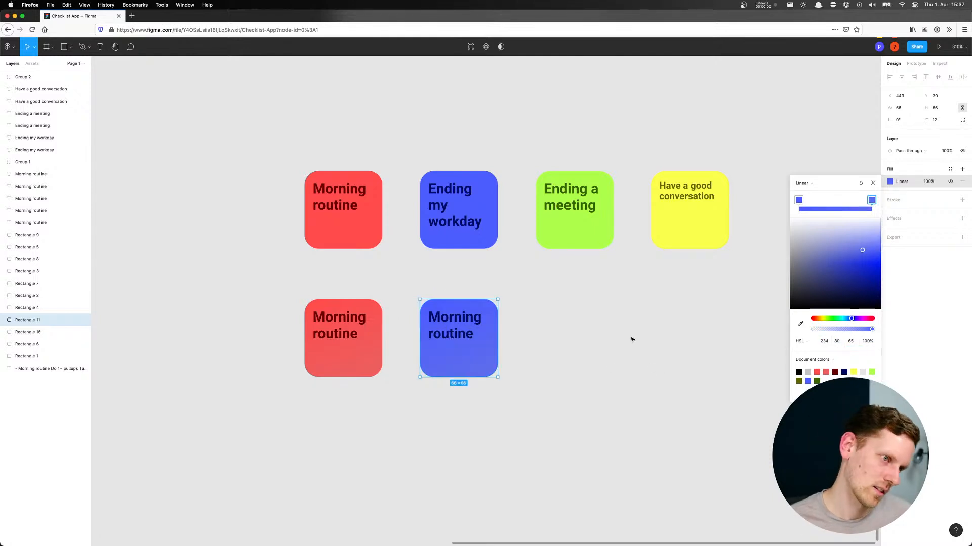
left_click(631, 340)
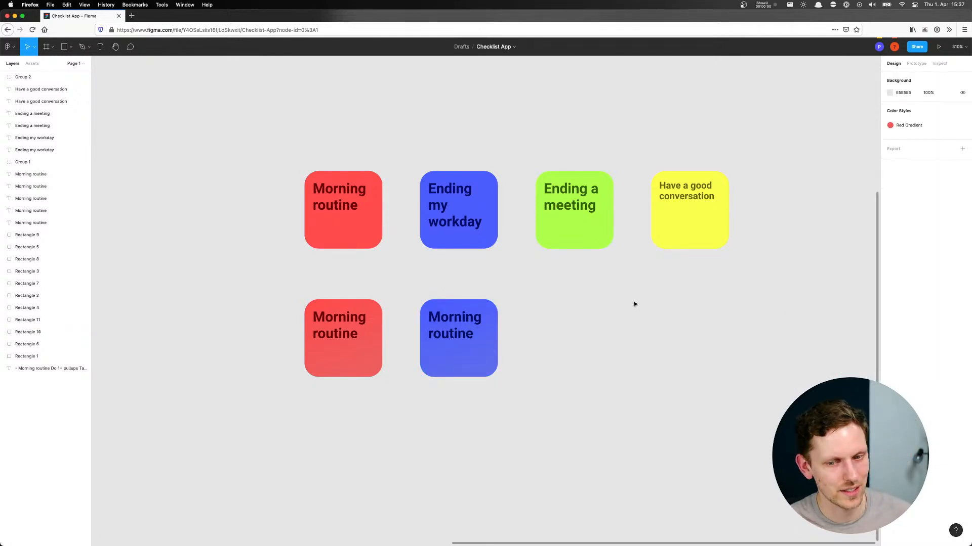
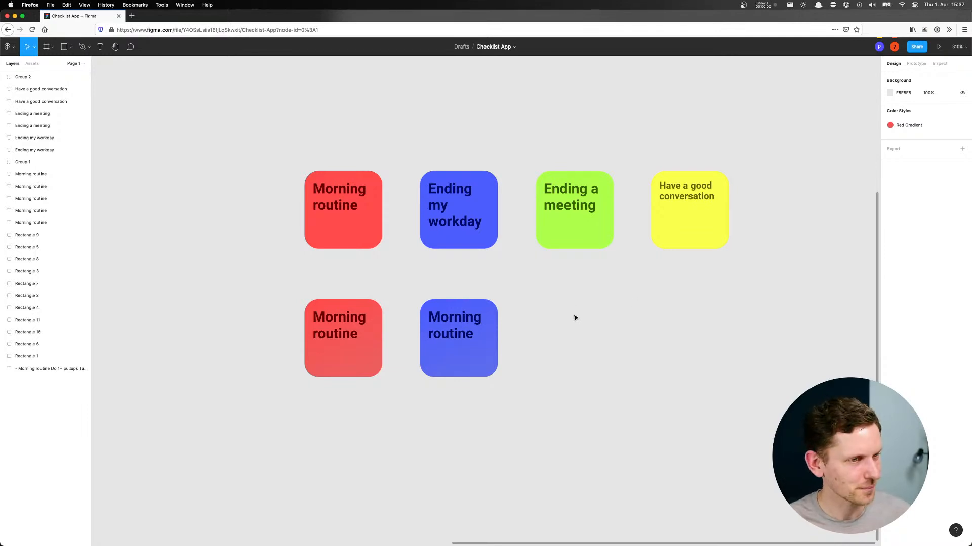
Move both gradient tiles and their titles further down, widening the gap beneath the flat-coloured tile row
left_click_drag(538, 410, 607, 292)
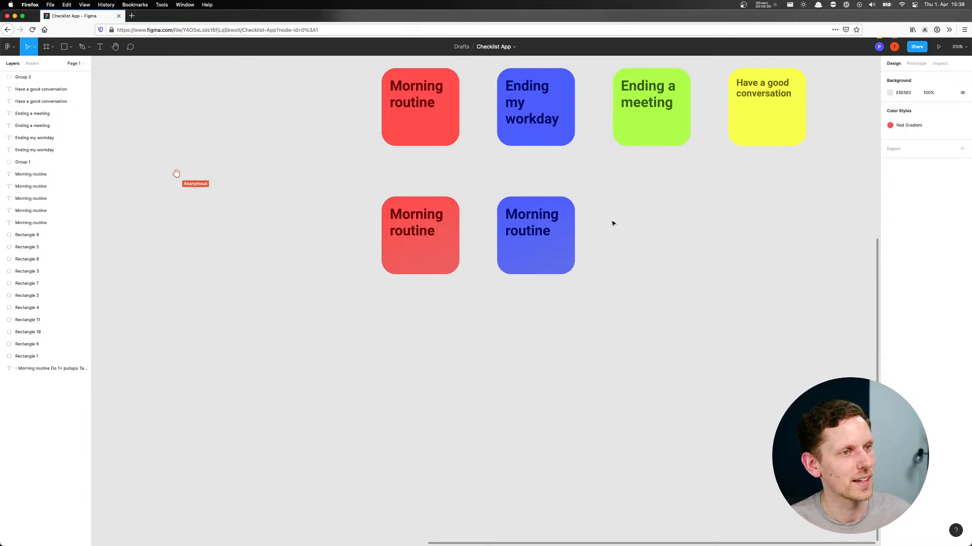
left_click_drag(358, 179, 587, 273)
left_click_drag(525, 229, 525, 305)
left_click(688, 271)
Add an iPhone 8 frame, shrink it to about 141 × 250 and place it beside the blue gradient tile
scroll(585, 243, "right", 5)
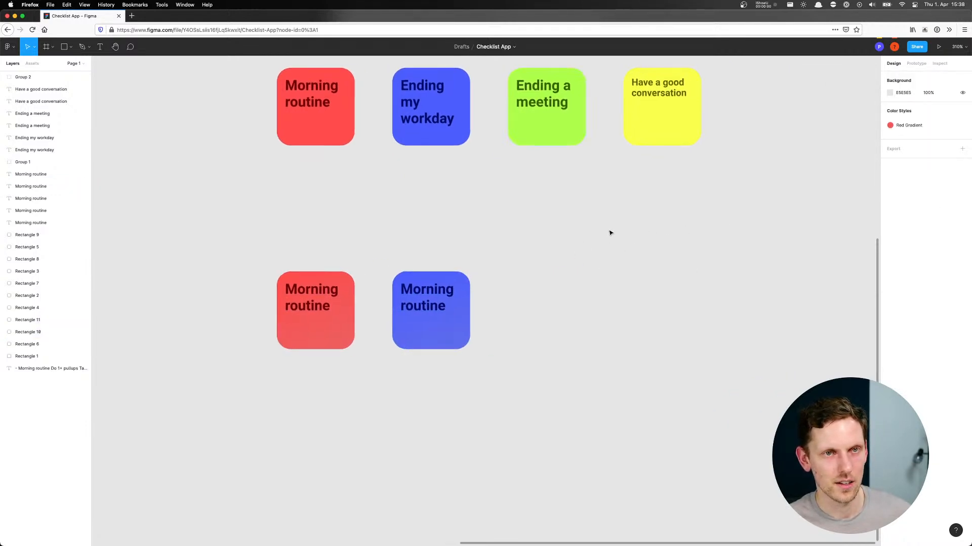
left_click_drag(592, 232, 676, 211)
scroll(526, 237, "down", 5)
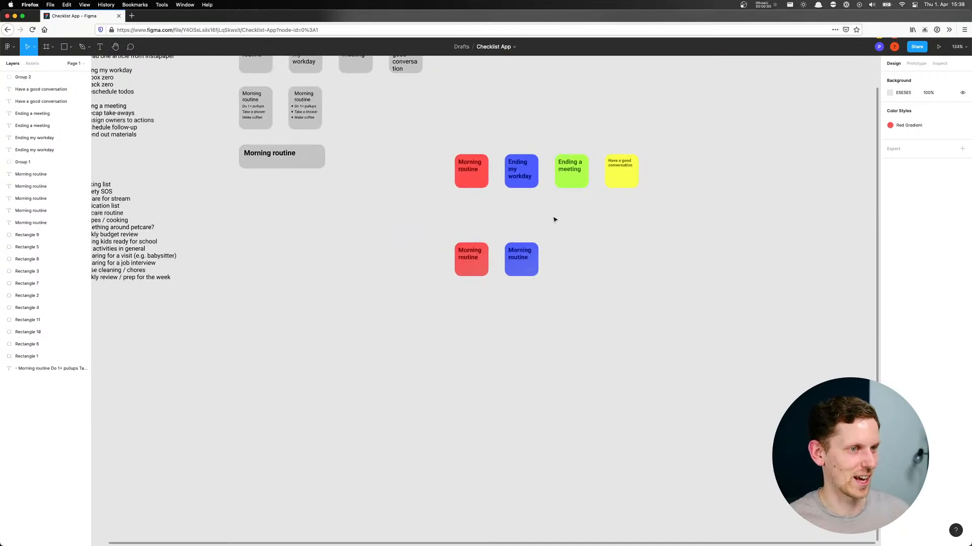
left_click_drag(538, 202, 427, 167)
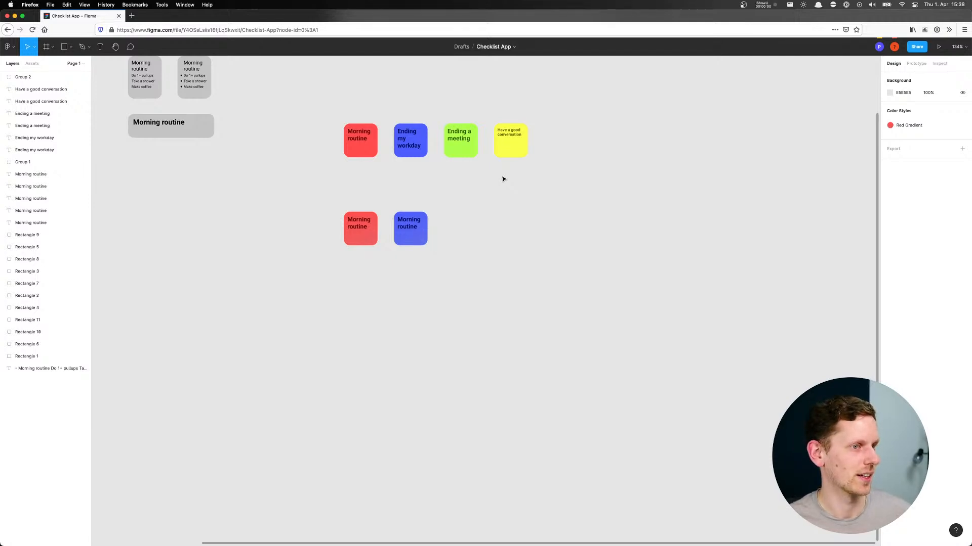
left_click(48, 50)
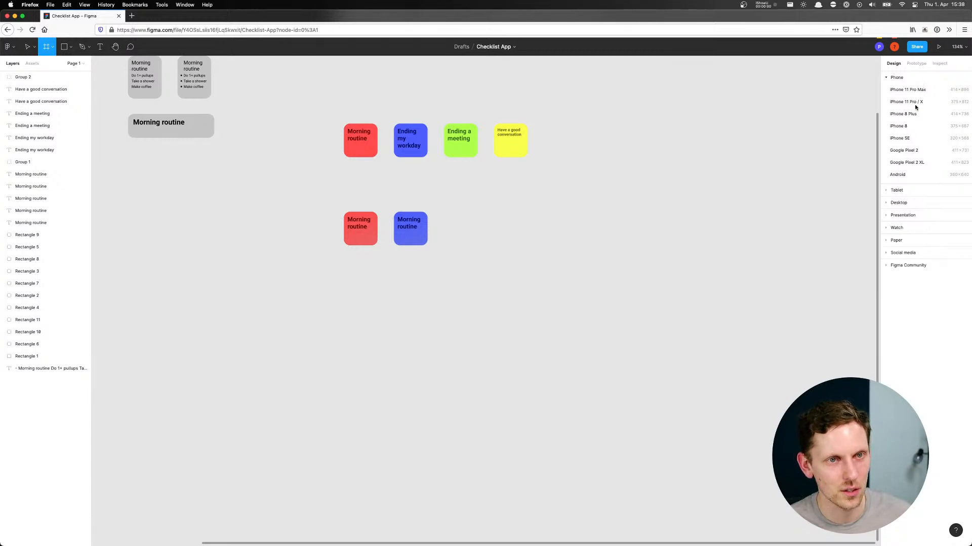
left_click(900, 127)
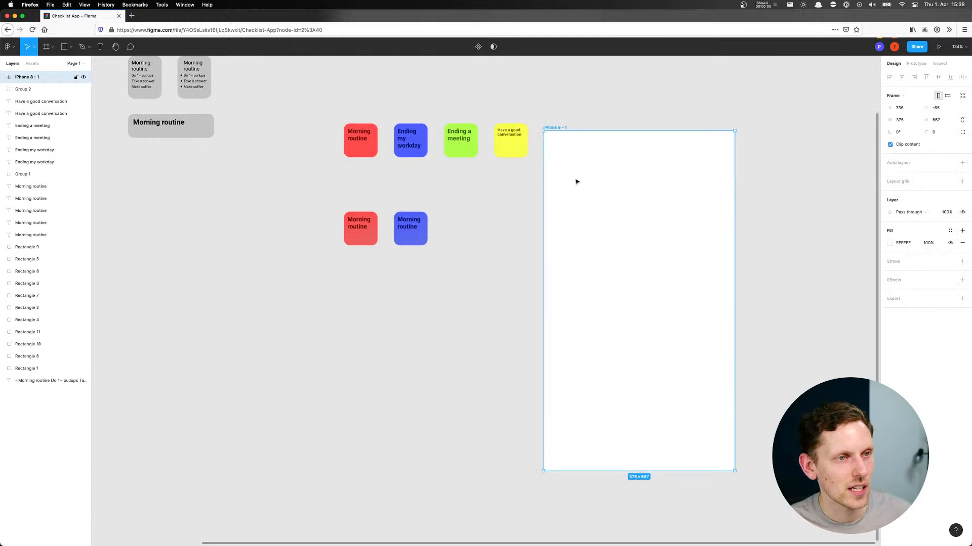
left_click_drag(573, 177, 609, 162)
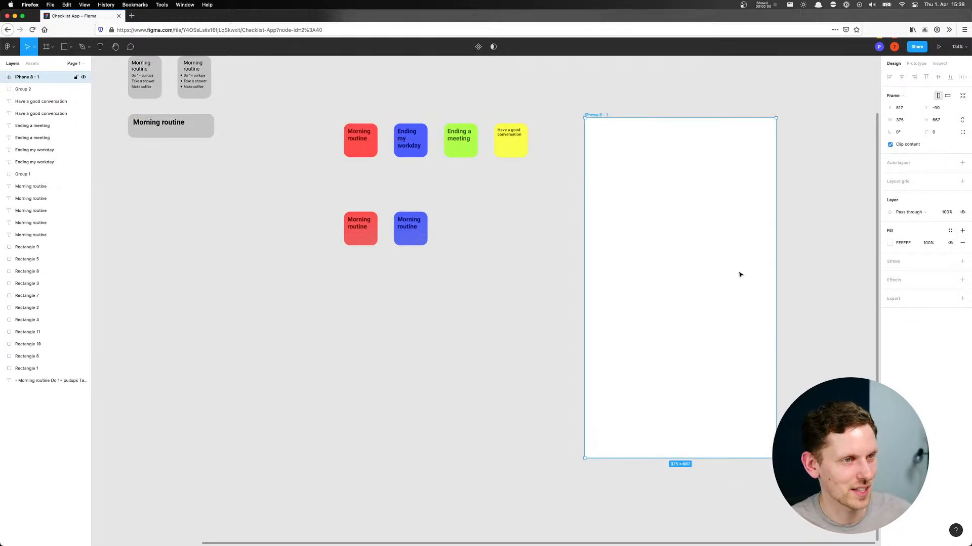
left_click_drag(776, 458, 634, 246)
left_click_drag(621, 161, 533, 249)
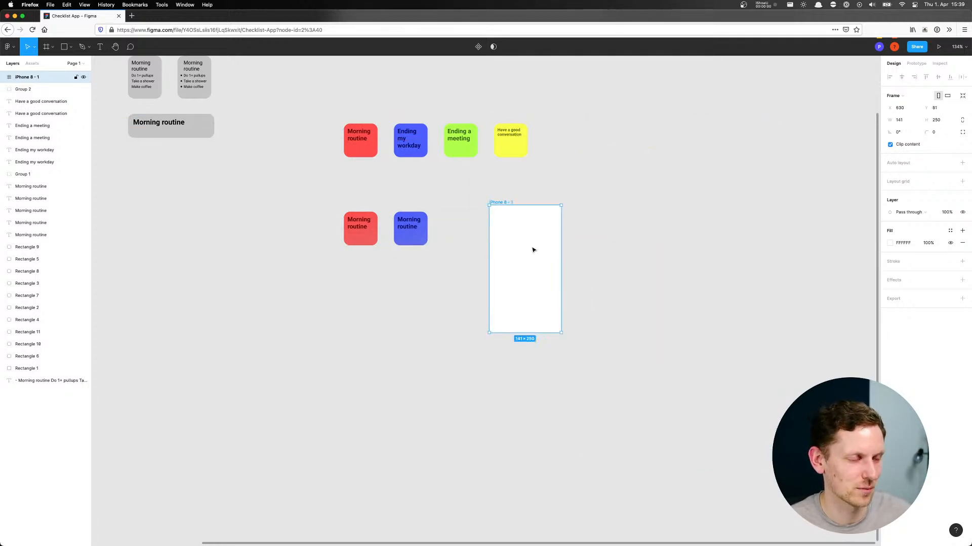
Duplicate the blue gradient tile and its title into the upper-left corner of the iPhone 8 frame
scroll(508, 237, "up", 5)
scroll(508, 238, "down", 5)
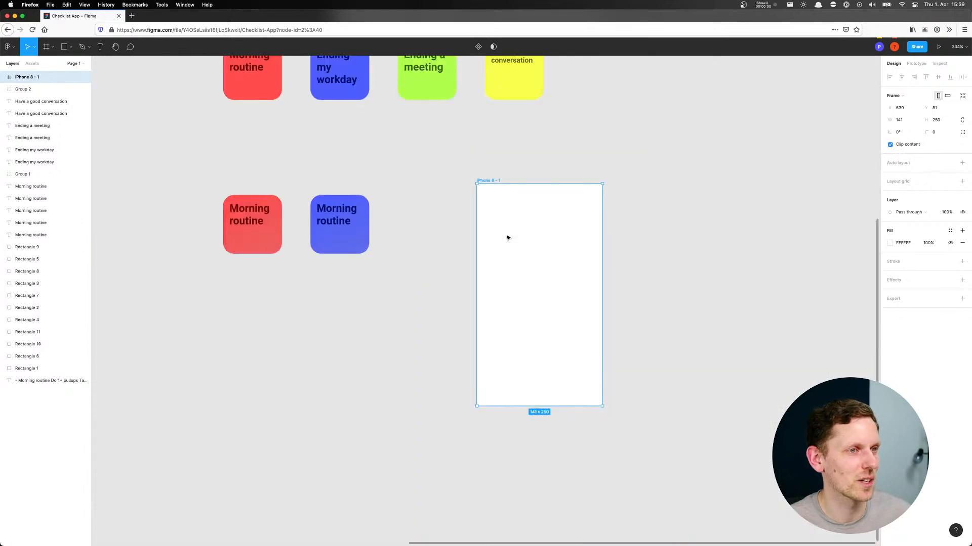
scroll(640, 153, "right", 2)
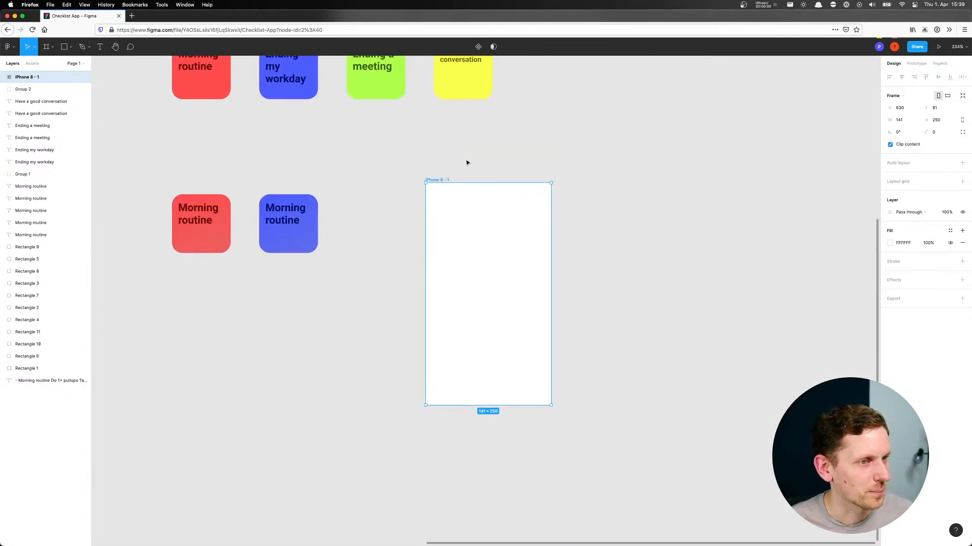
scroll(467, 162, "up", 3)
scroll(494, 150, "down", 1)
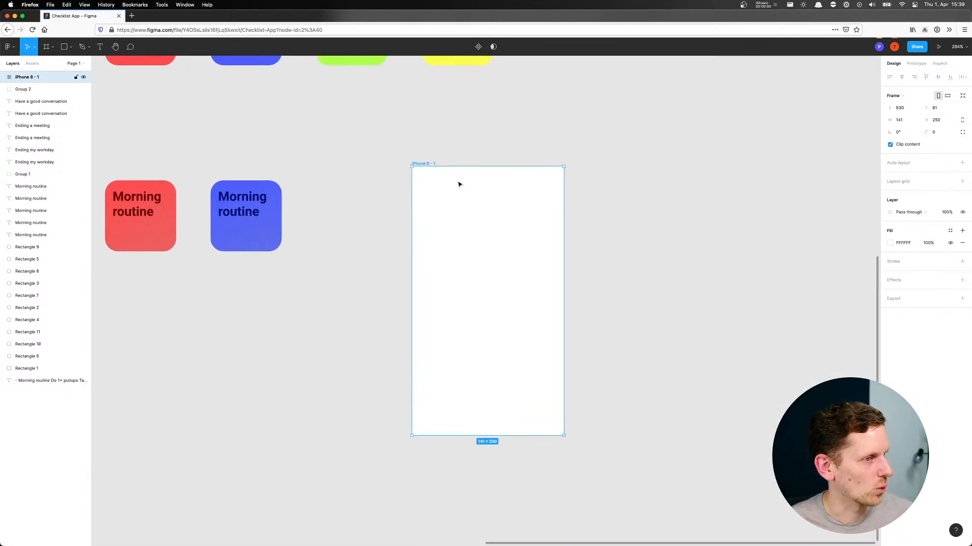
left_click(368, 199)
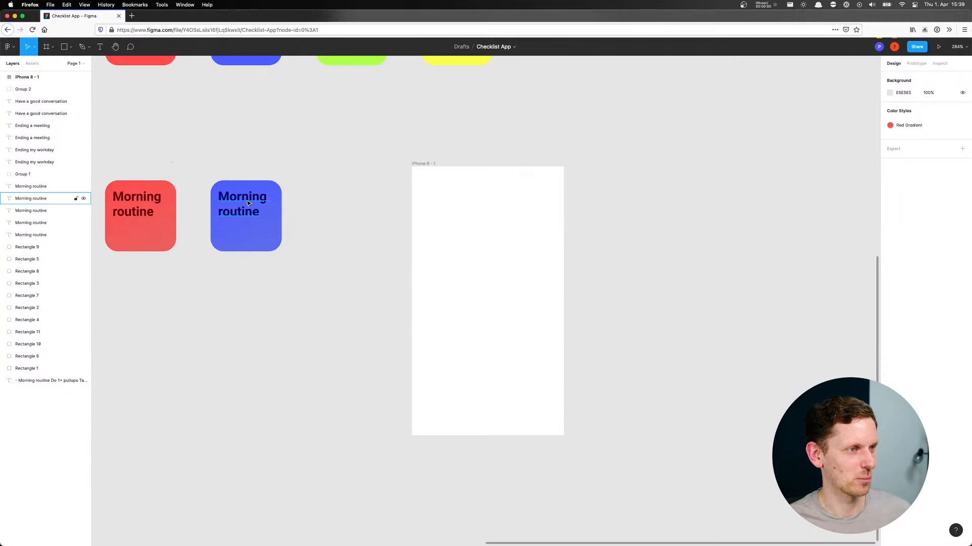
left_click_drag(198, 159, 306, 253)
left_click_drag(243, 230, 445, 217)
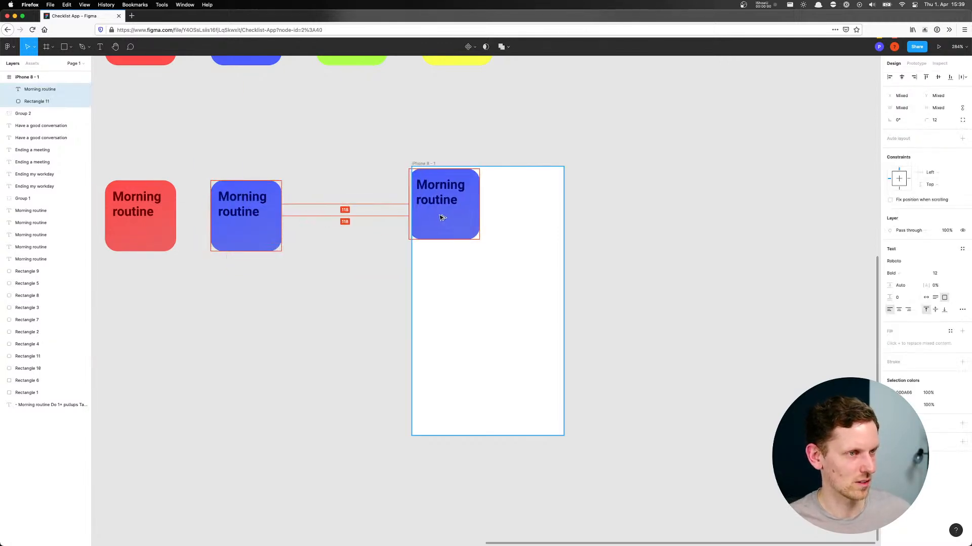
left_click(517, 227)
Stretch the copied blue tile to the frame's full 141 width and set its corner radius to 0
left_click(460, 220)
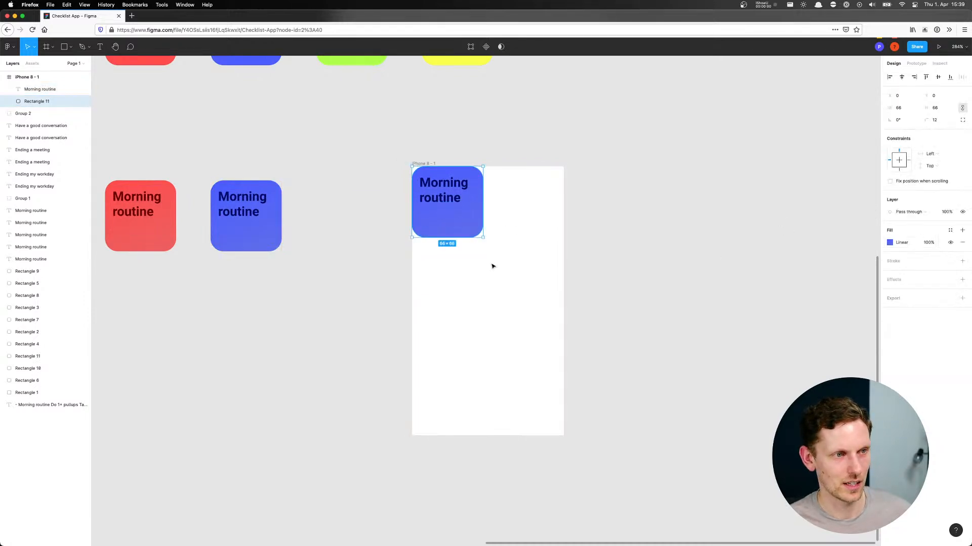
left_click_drag(473, 227, 563, 206)
left_click(575, 221)
left_click(463, 219)
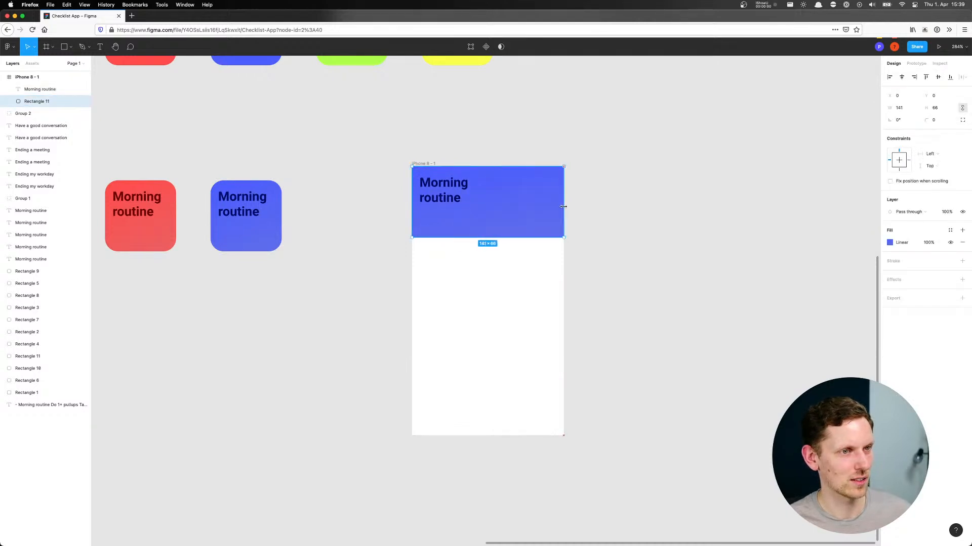
Set the header's "Morning routine" title to font size 18 and widen its text box to about 128
left_click(438, 190)
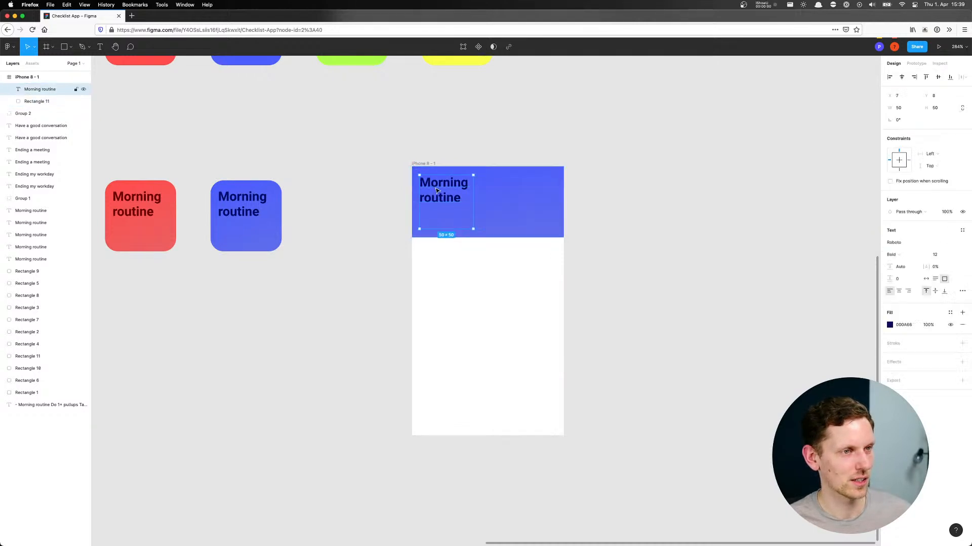
left_click(954, 255)
left_click(944, 282)
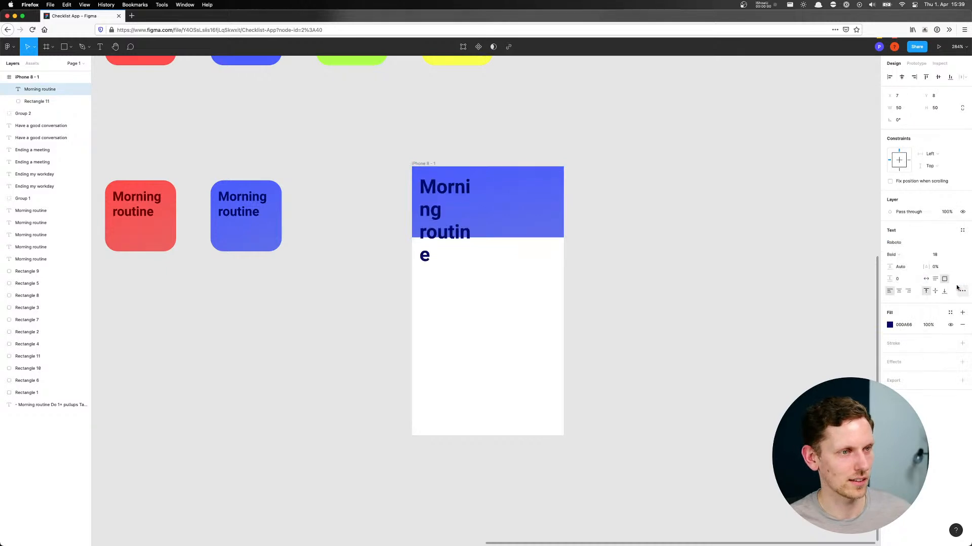
left_click_drag(474, 198, 556, 199)
left_click(612, 200)
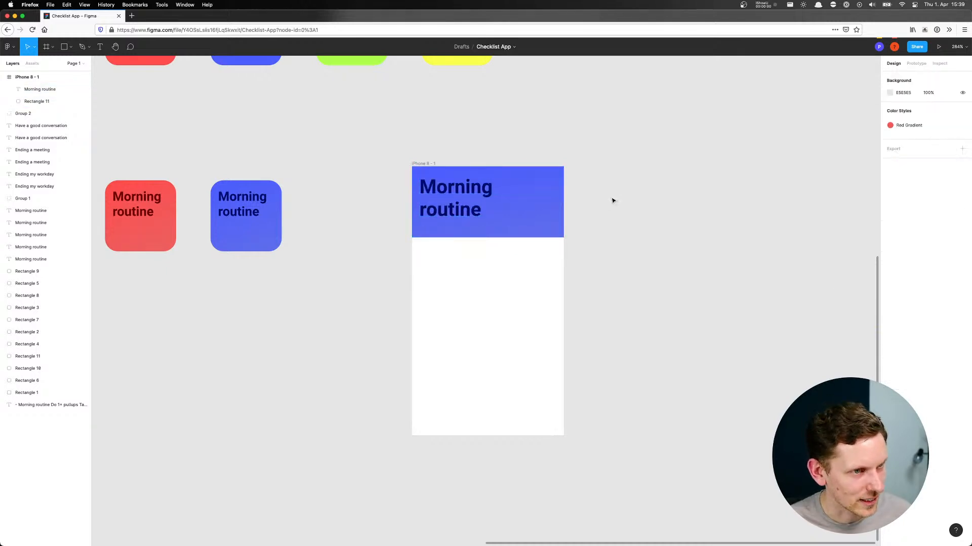
Shorten the blue header rectangle slightly by raising its lower edge
left_click(510, 221)
left_click(577, 154)
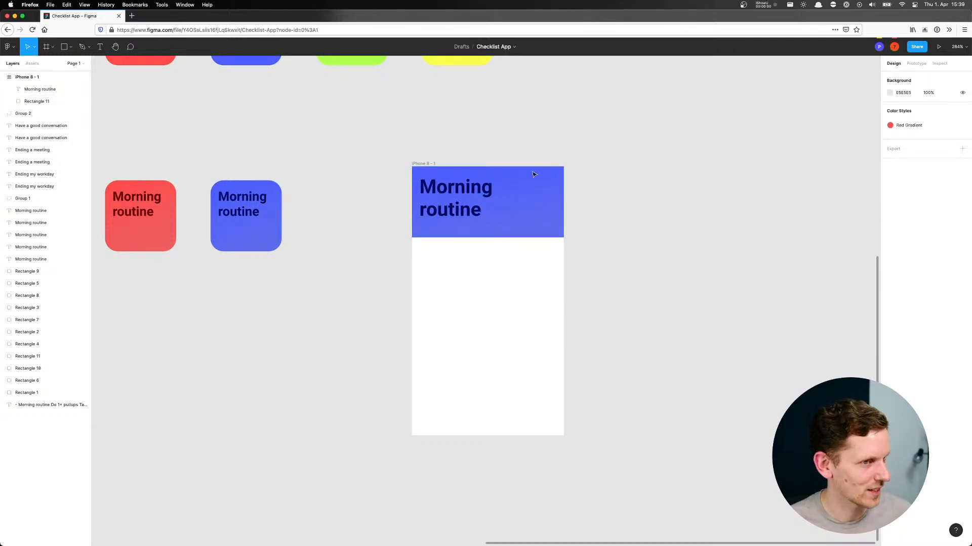
left_click(449, 191)
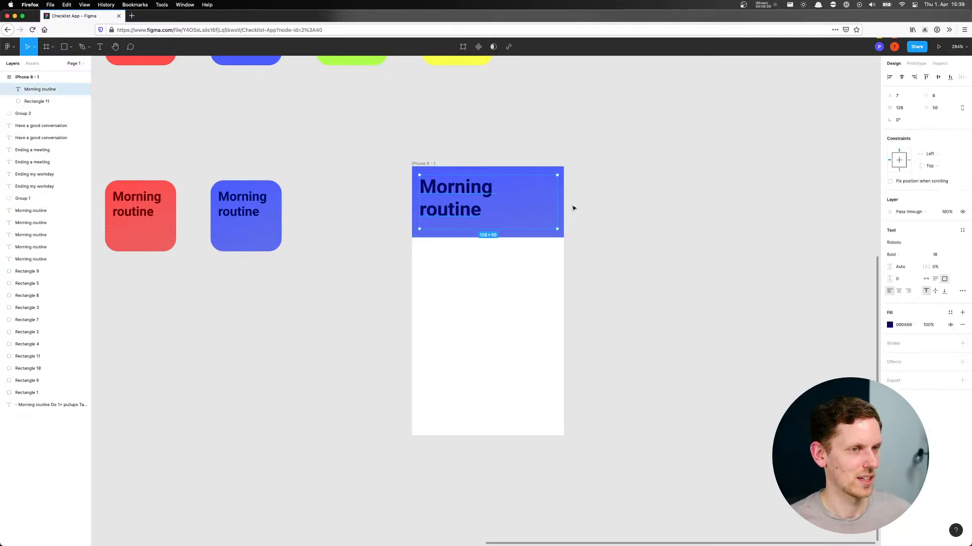
left_click(504, 236)
left_click_drag(504, 237, 503, 232)
left_click(668, 190)
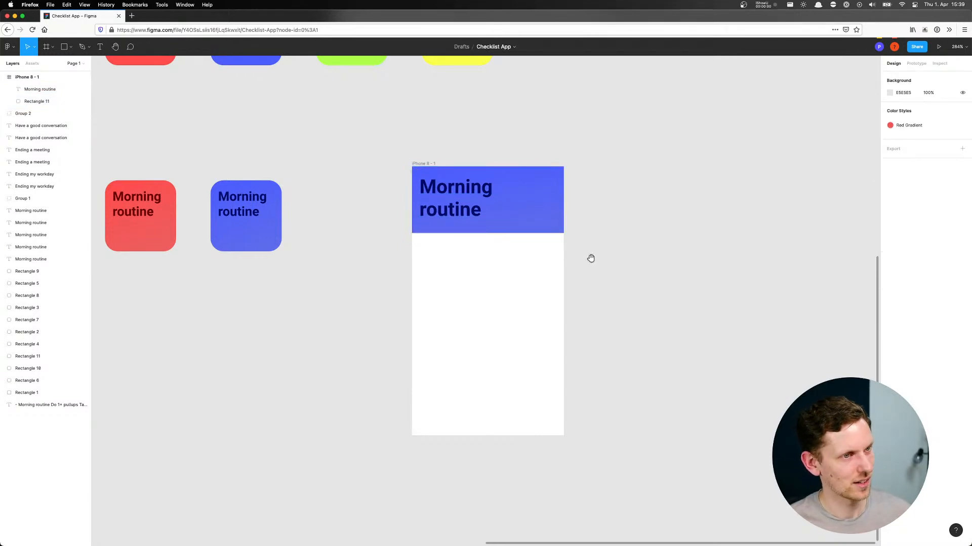
Copy the four Morning routine tasks, "Do 1+ pullups" through "Read one article from Instapaper", from the checklist notes text
scroll(590, 258, "down", 2)
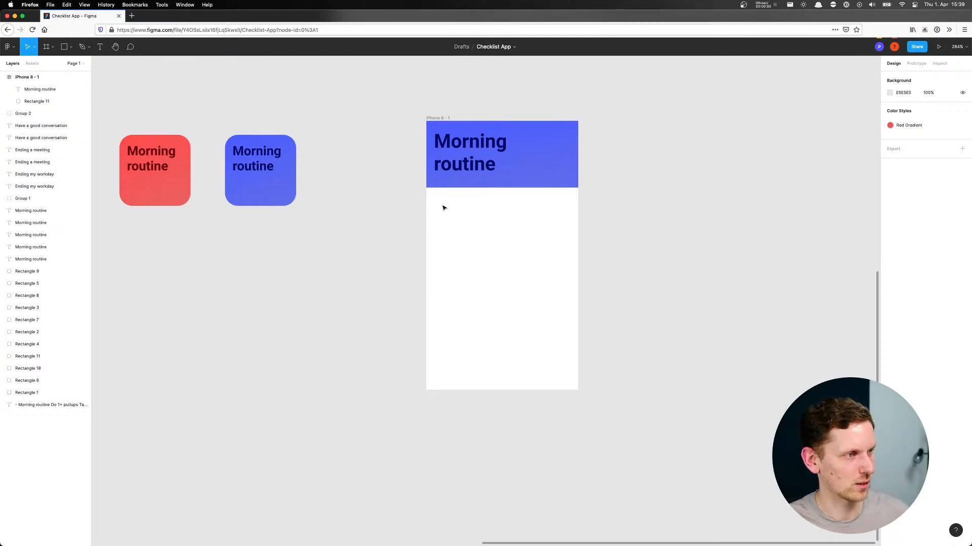
scroll(385, 212, "left", 10)
scroll(385, 213, "up", 7)
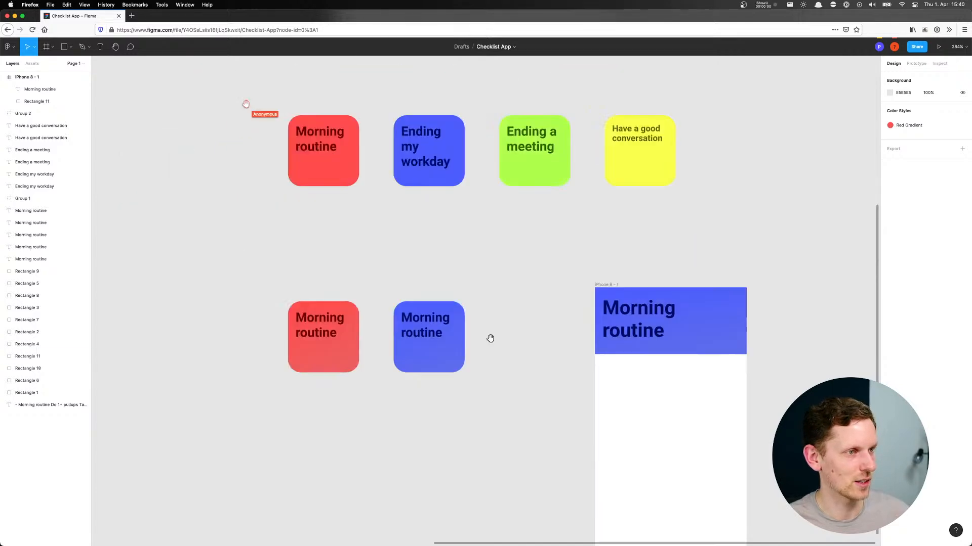
scroll(453, 246, "up", 4)
scroll(454, 245, "right", 1)
left_click(241, 319)
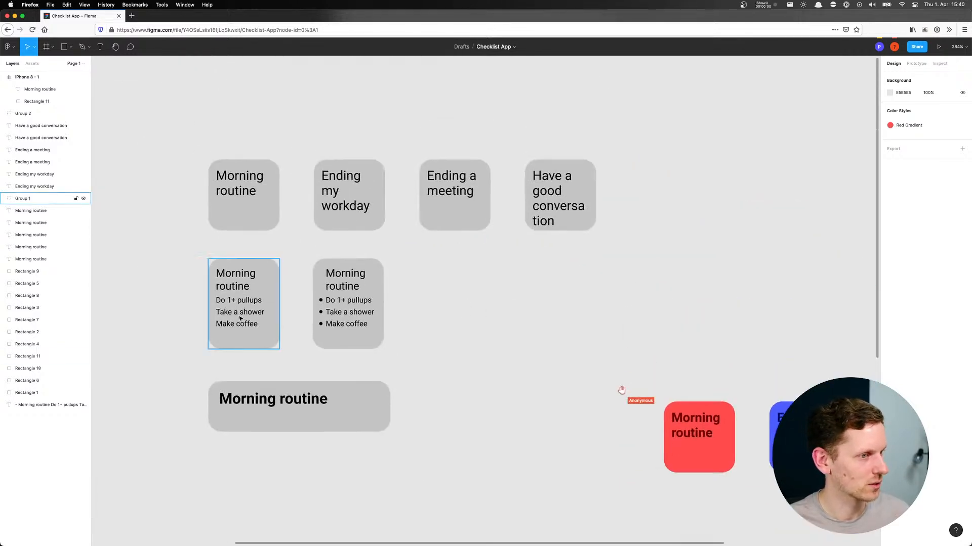
left_click(240, 319)
key("Escape")
scroll(200, 297, "left", 10)
key("Escape")
left_click(450, 212)
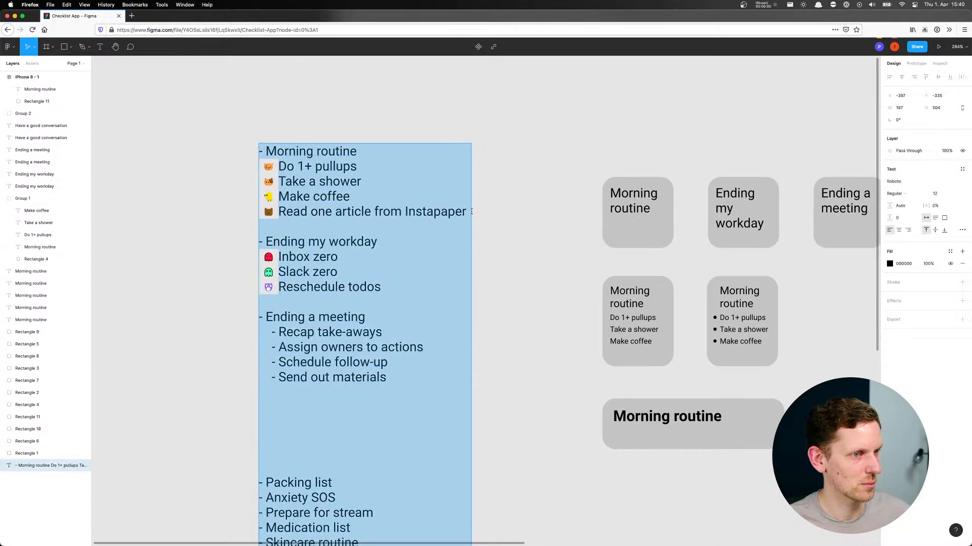
left_click(466, 211)
left_click_drag(466, 212, 280, 167)
key("super+c")
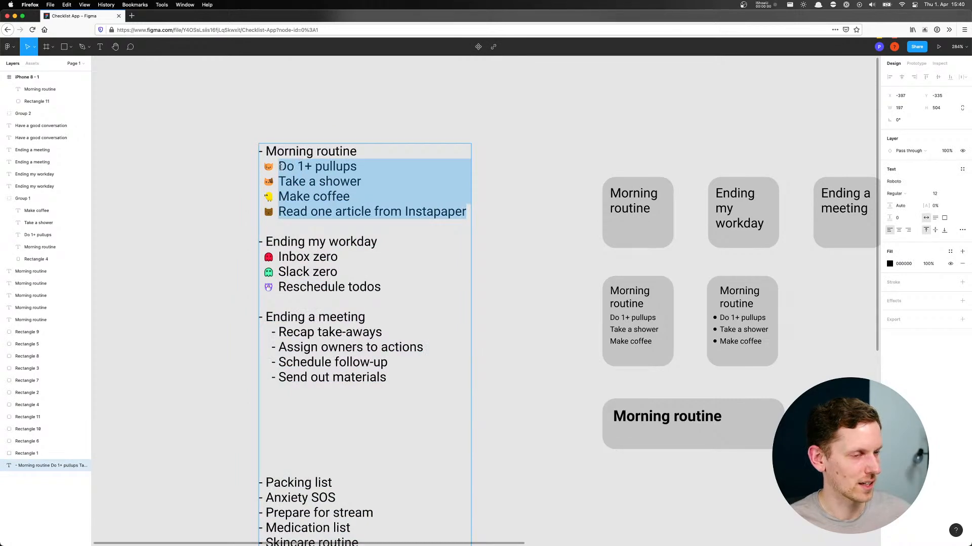
Paste the copied tasks as a text block over the iPhone 8 frame, beneath the blue header
scroll(834, 312, "right", 15)
scroll(834, 312, "down", 5)
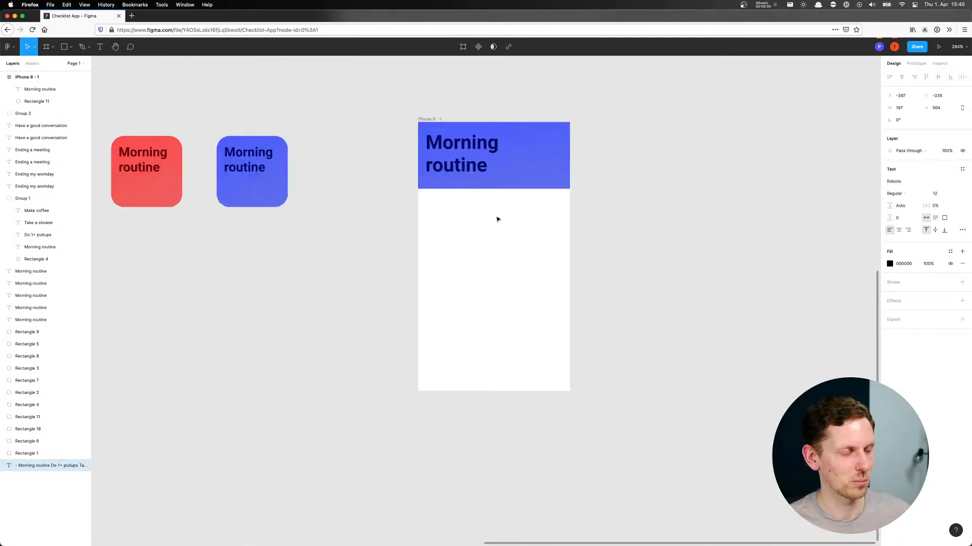
left_click(497, 217)
key("super+v")
left_click_drag(408, 284, 482, 243)
Remove the bullets and indents from the pasted task lines and move the block outside the phone frame
double_click(479, 241)
left_click(476, 238)
key("BackSpace")
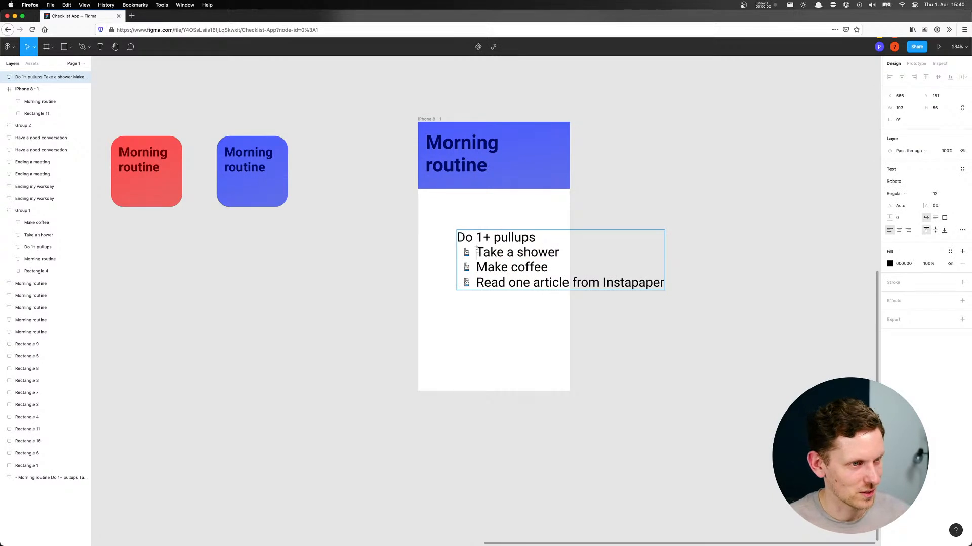
left_click(477, 252)
key("BackSpace")
key("BackSpace")
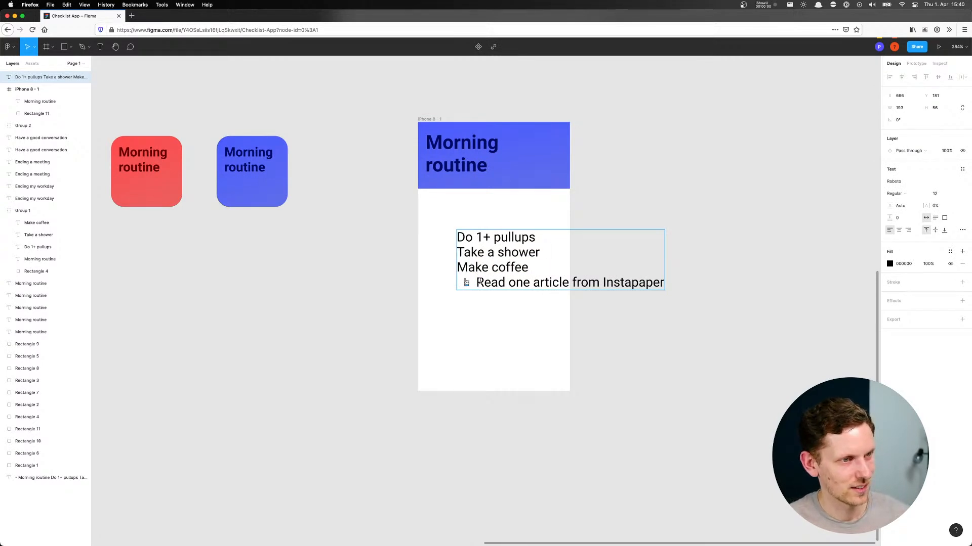
key("BackSpace")
key("Escape")
left_click(554, 217)
left_click_drag(492, 238, 688, 228)
Copy the "Do 1+ pullups" line into the phone frame as its own text layer and place it just below the header
triple_click(688, 228)
key("super+c")
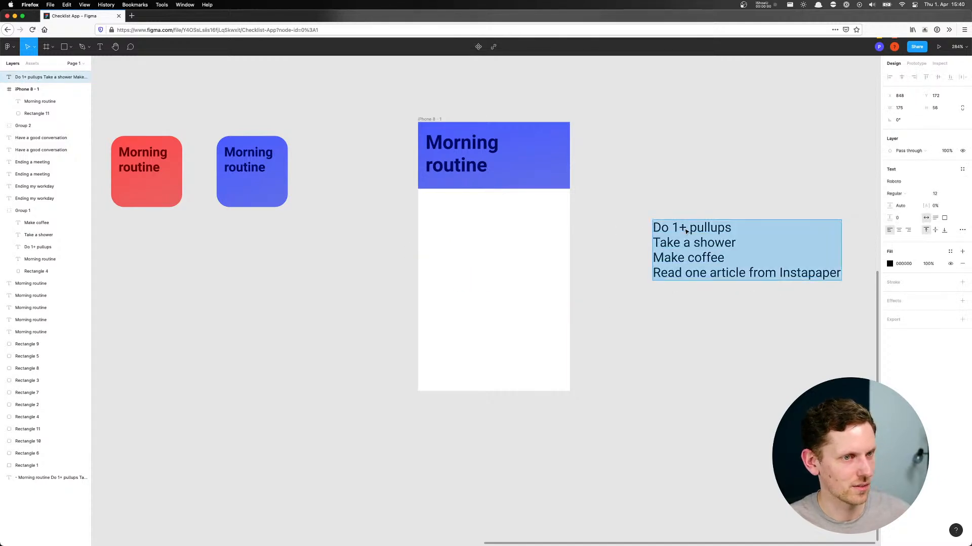
left_click(483, 217)
key("super+v")
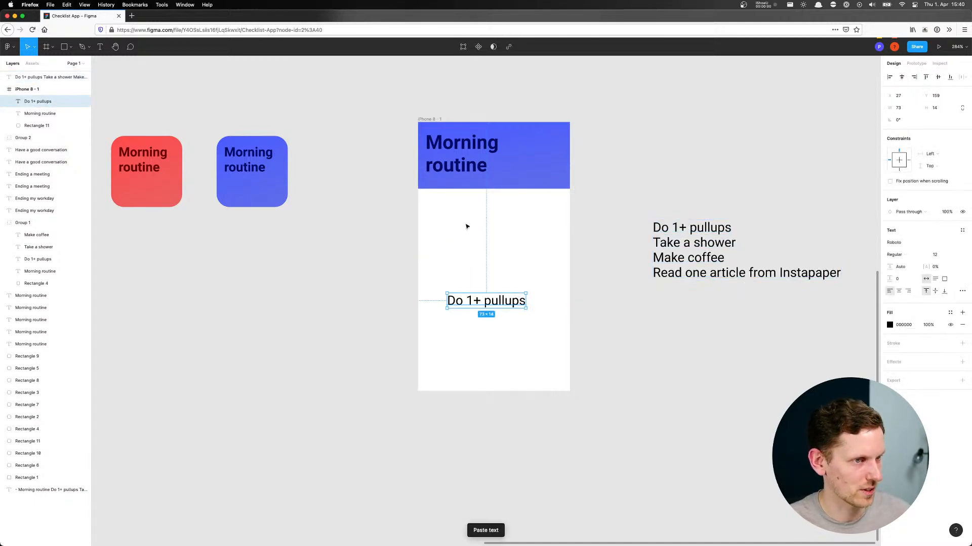
left_click_drag(476, 306, 472, 222)
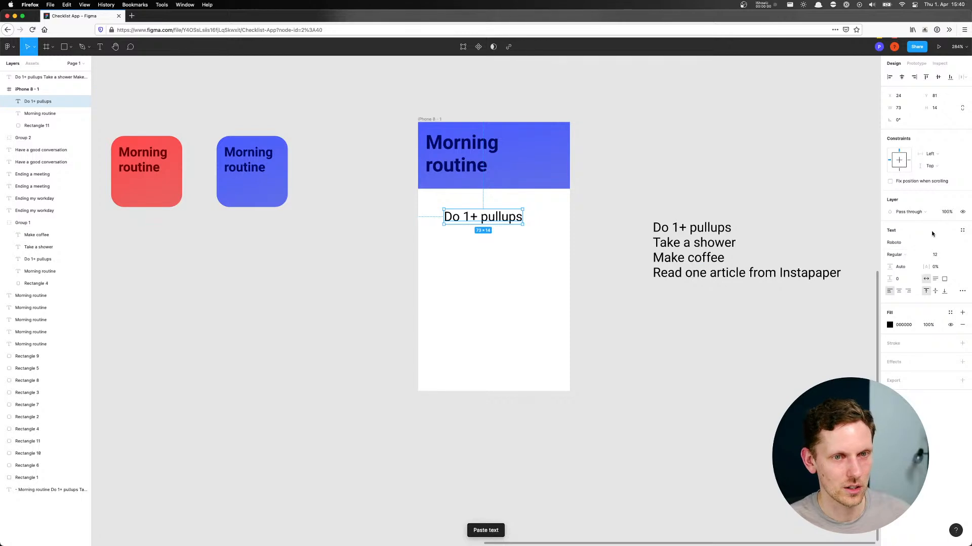
Set the font size of the frame's "Do 1+ pullups" text to 8
left_click(958, 256)
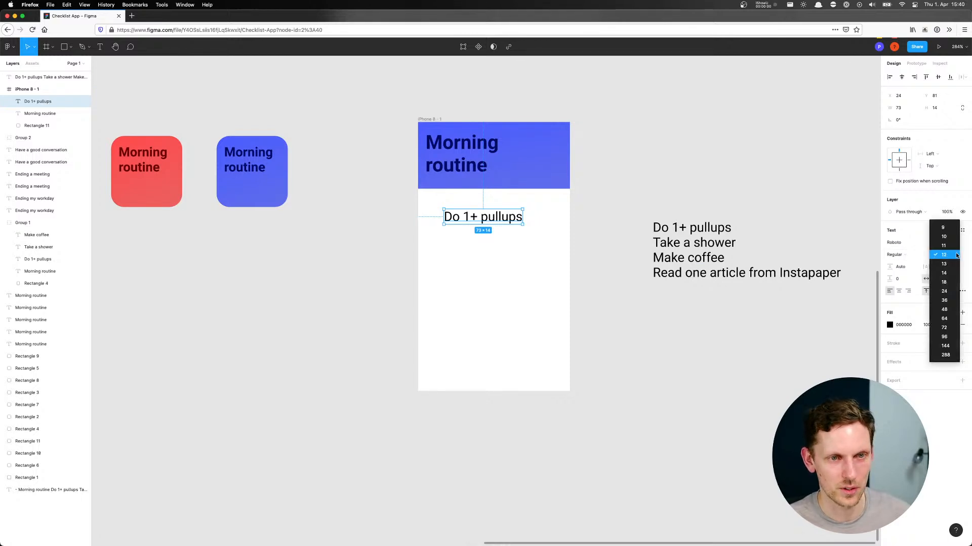
left_click(950, 238)
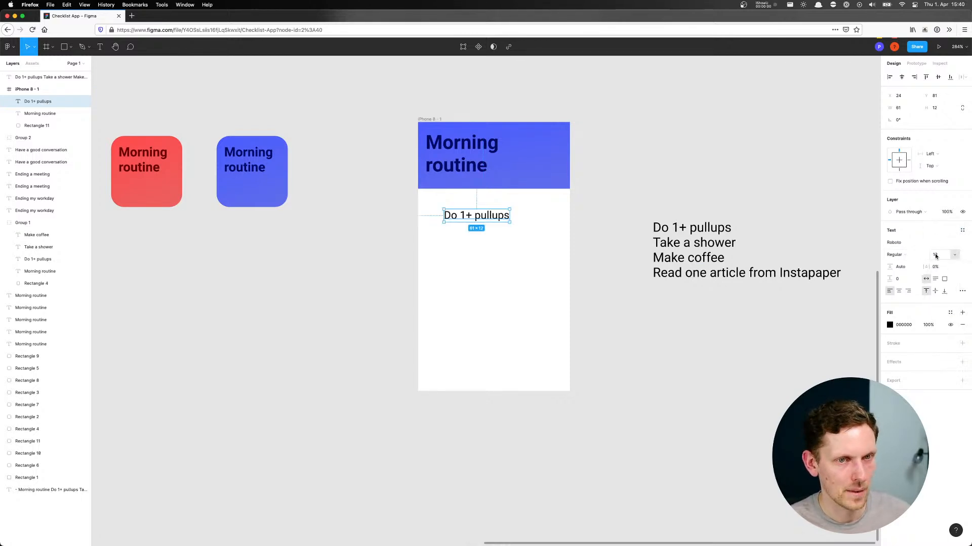
left_click(947, 255)
left_click(949, 248)
left_click(937, 256)
type("8")
key("Return")
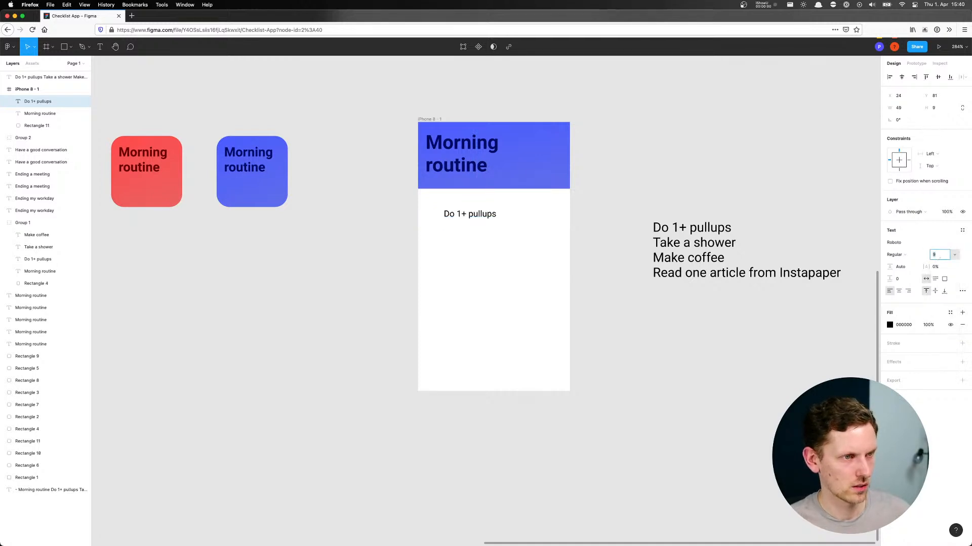
Move the phone frame's "Do 1+ pullups" text slightly up and left, closer to the header
left_click(570, 190)
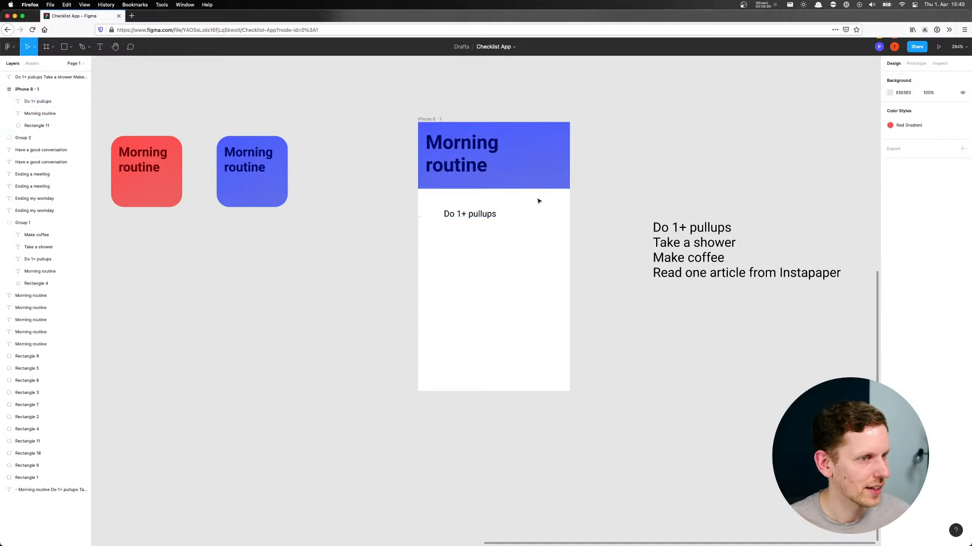
left_click_drag(484, 219, 481, 212)
left_click(464, 233)
Draw a 12 × 12 circle beside the start of "Do 1+ pullups" and shift the text right to make room
scroll(480, 230, "left", 2)
scroll(479, 230, "up", 1)
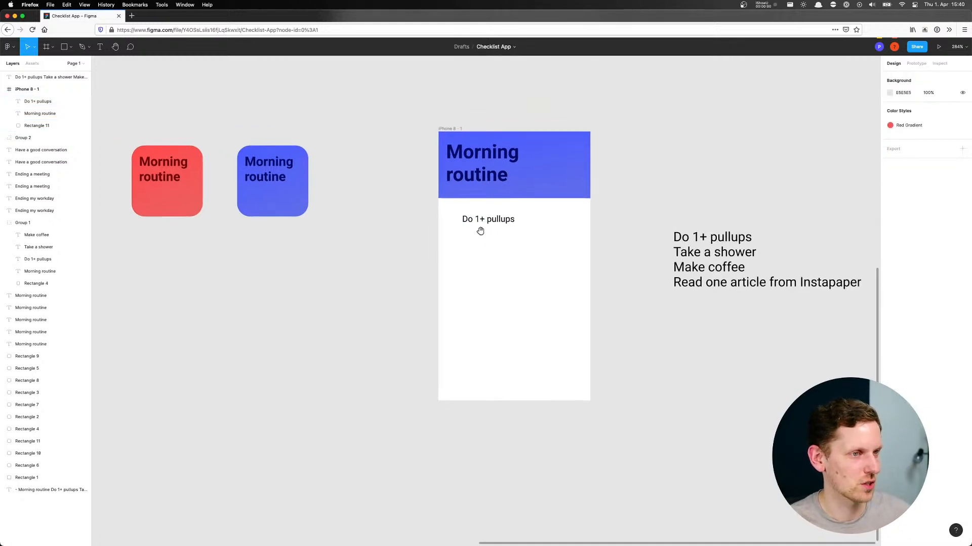
scroll(460, 222, "up", 5)
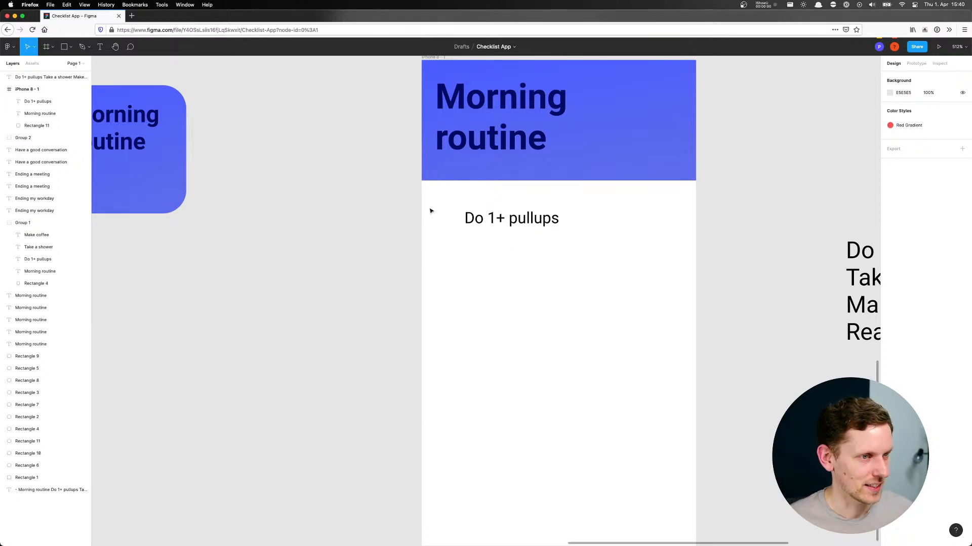
key("o")
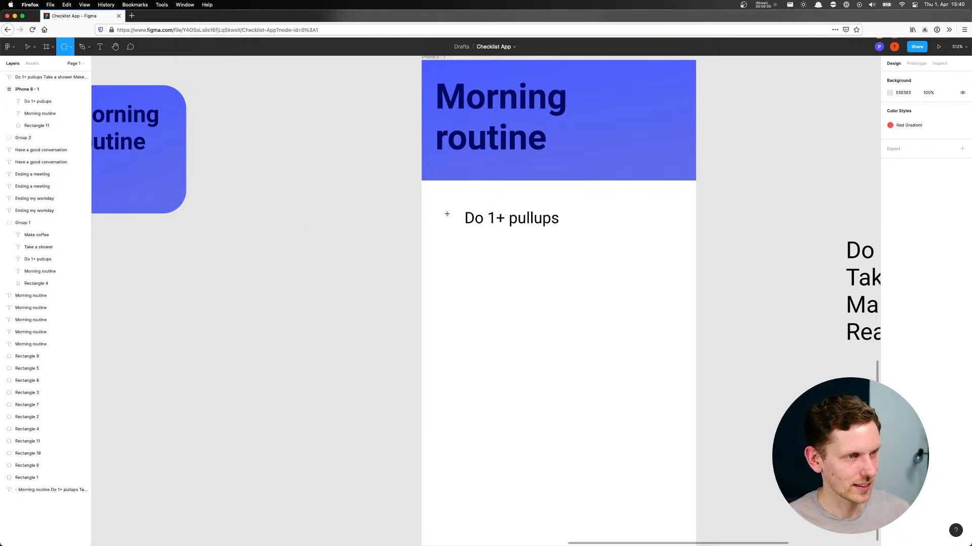
mouse_move(446, 219)
left_mouse_down()
mouse_move(458, 229)
mouse_move(447, 222)
mouse_move(497, 221)
left_mouse_up()
left_click(535, 253)
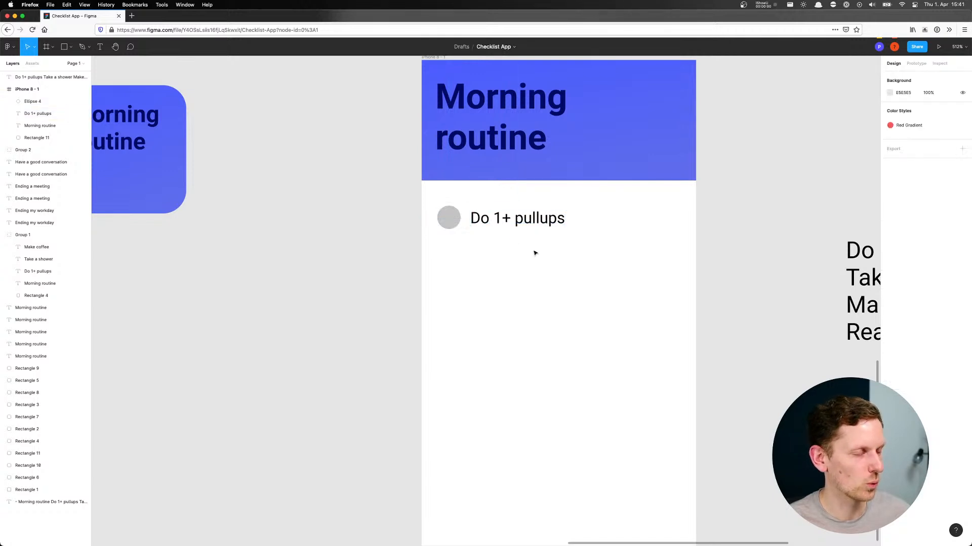
Remove the circle's fill and give it a black (000000) inside stroke of weight 1
left_click(458, 221)
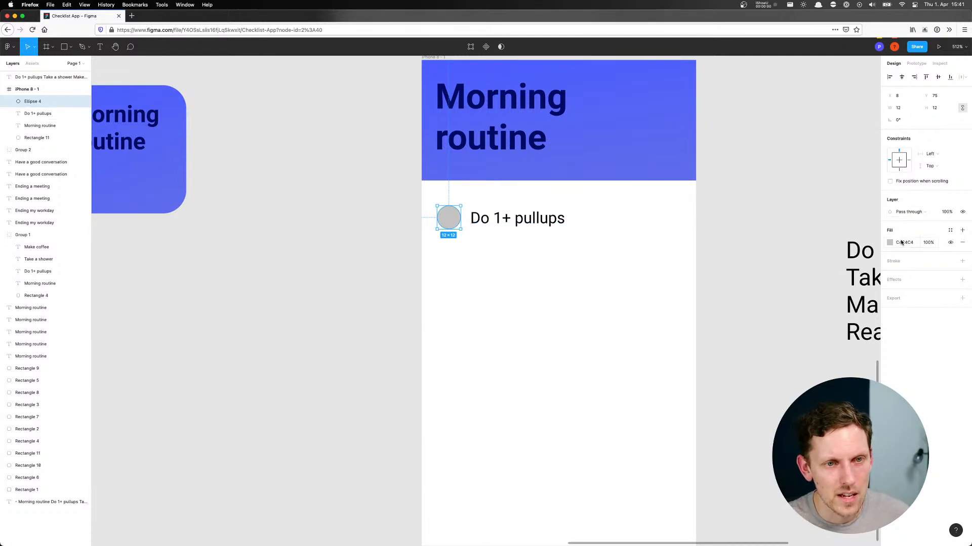
left_click(962, 243)
left_click(963, 248)
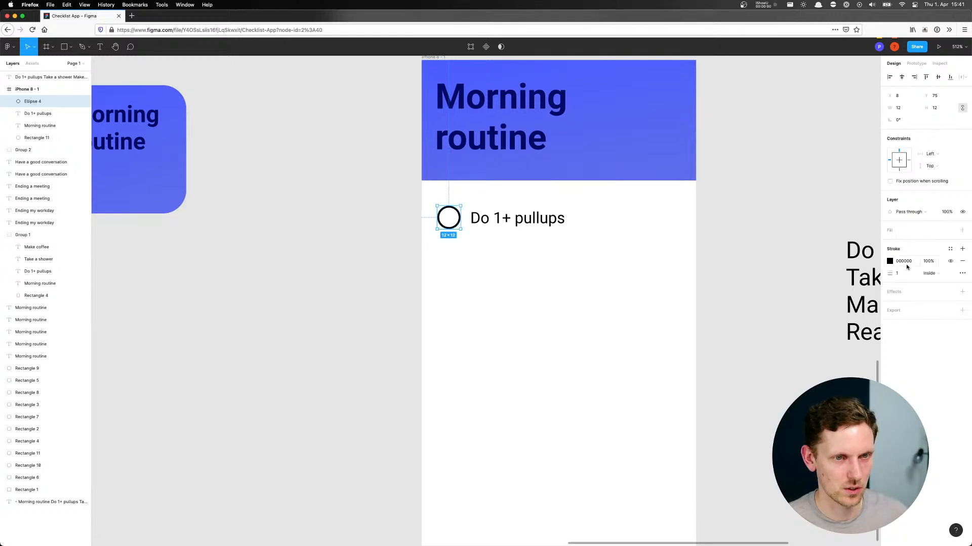
left_click_drag(891, 274, 890, 273)
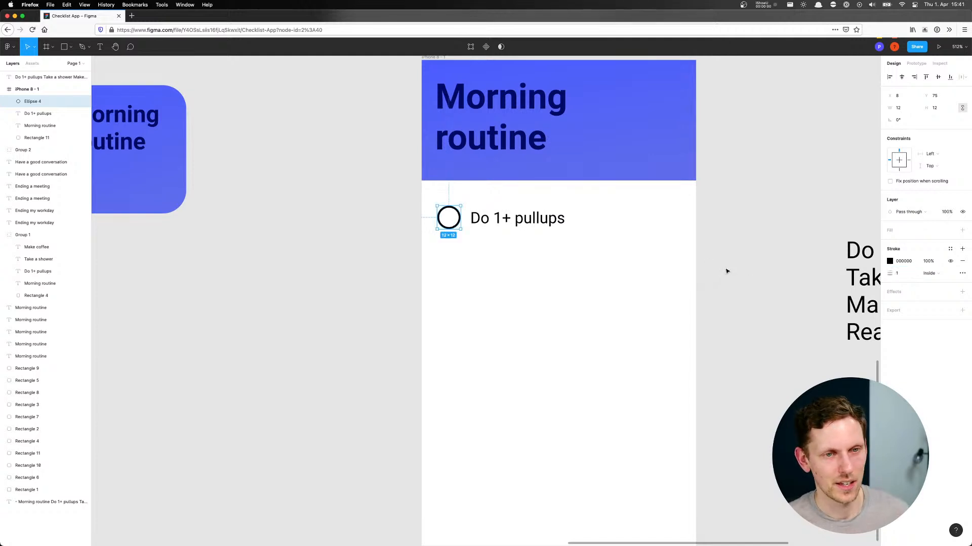
left_click(388, 217)
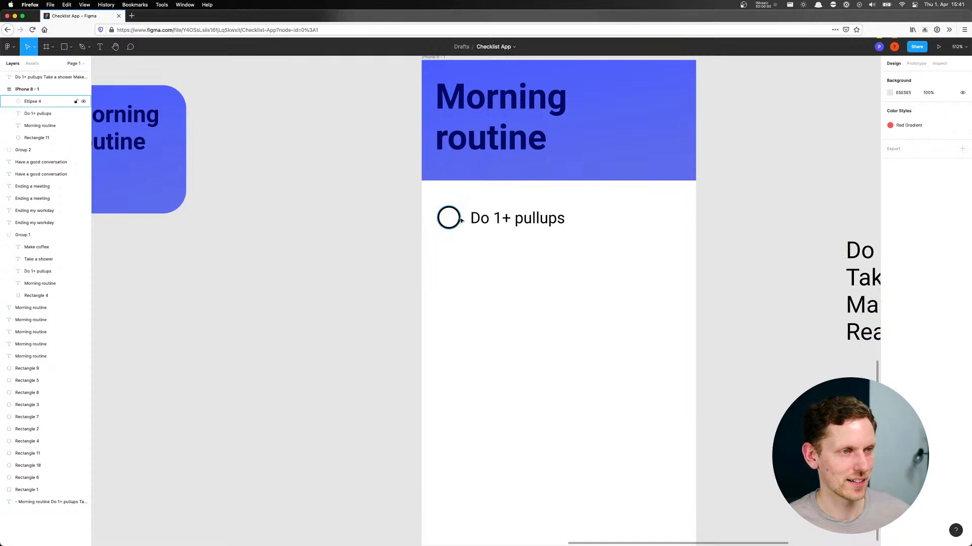
Shrink the circle to about 11 × 11 and adjust the circle's and task text's positions so they line up as a checklist row
scroll(440, 213, "up", 5)
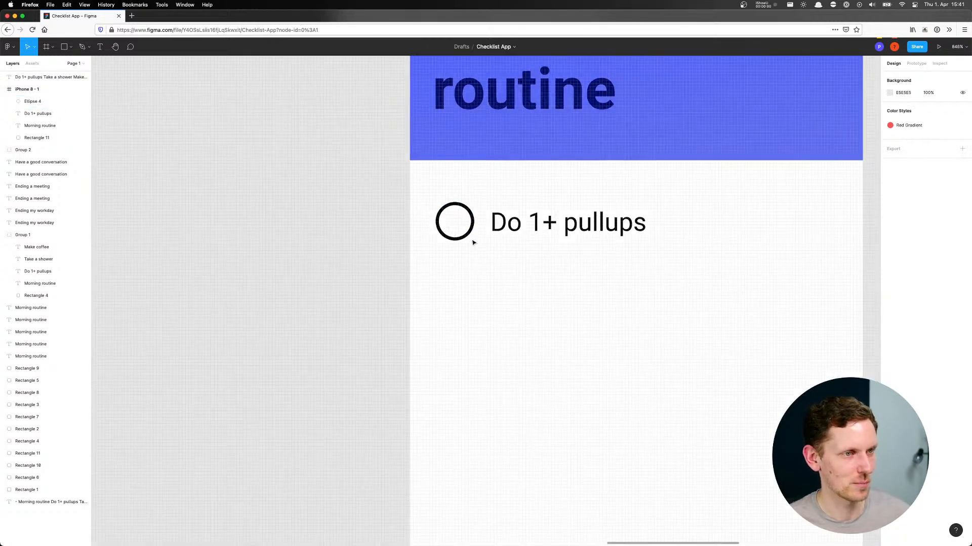
left_click(470, 237)
left_click_drag(473, 240, 472, 239)
left_click(499, 255)
left_click(454, 226)
left_click_drag(532, 230, 537, 233)
Duplicate the circle and "Do 1+ pullups" row directly below it and change the copy's text to "Take a shower"
scroll(512, 262, "down", 5)
left_click(461, 274)
left_click_drag(447, 271, 529, 274)
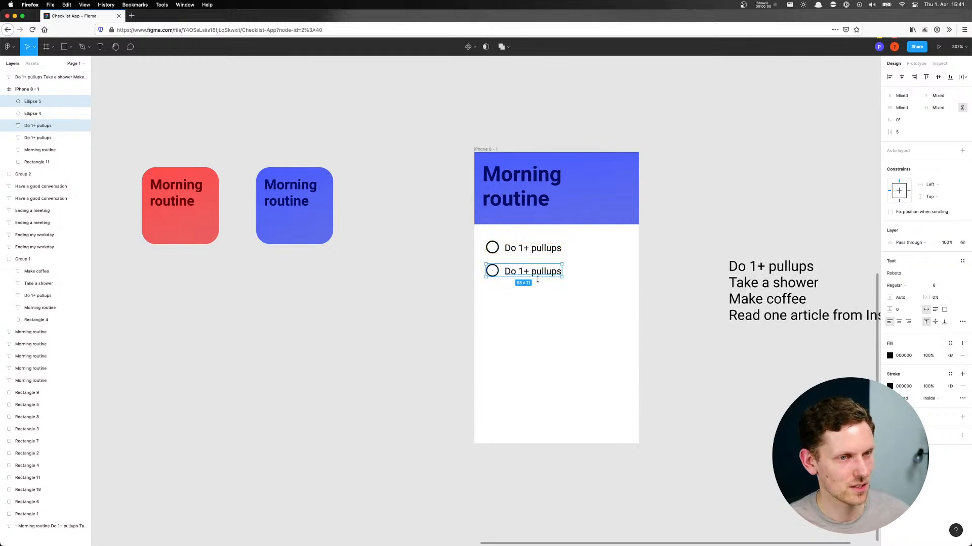
key("Escape")
double_click(530, 274)
type("Take a shower")
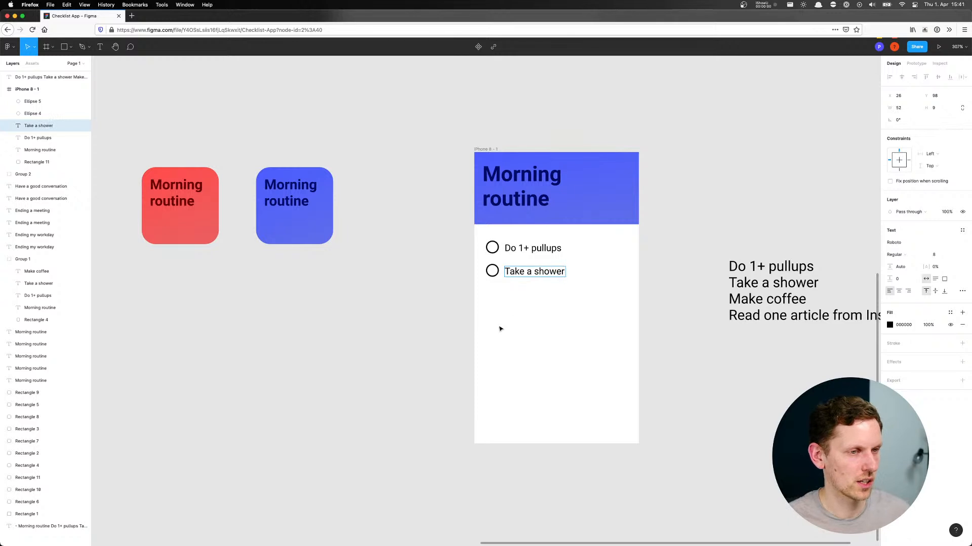
Duplicate the checklist row below "Take a shower" and change the new row's text to "Make coffee"
left_click(462, 295)
left_click_drag(458, 299, 520, 294)
left_click(523, 305)
double_click(527, 298)
type("Make coffee")
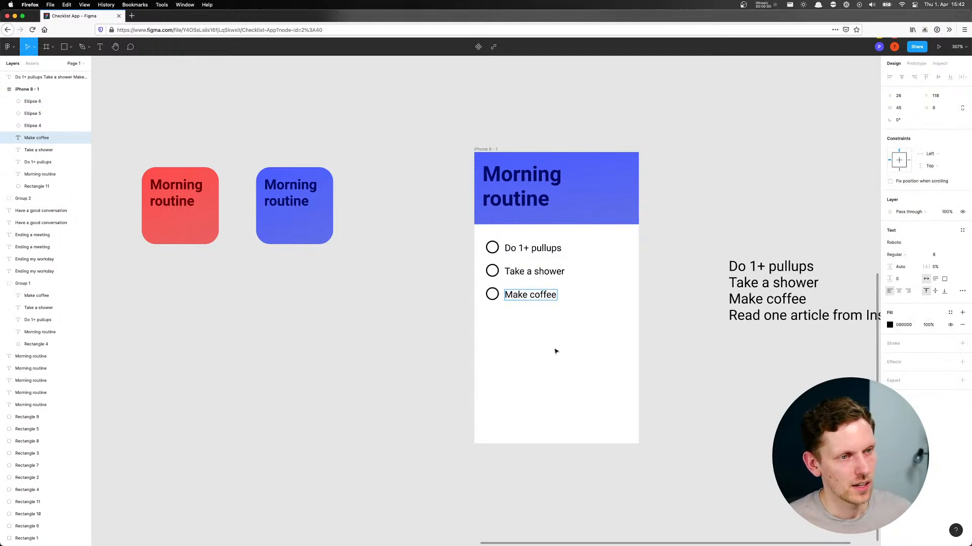
left_click(446, 309)
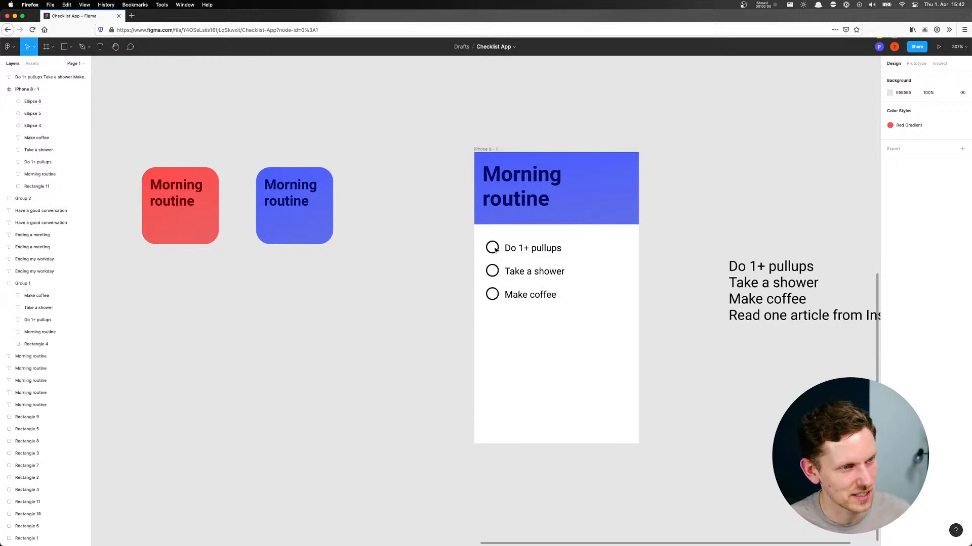
Switch to the Simulator and place its iPhone 12 window beside Figma, narrowing the browser window so both are visible
left_click_drag(643, 286, 555, 229)
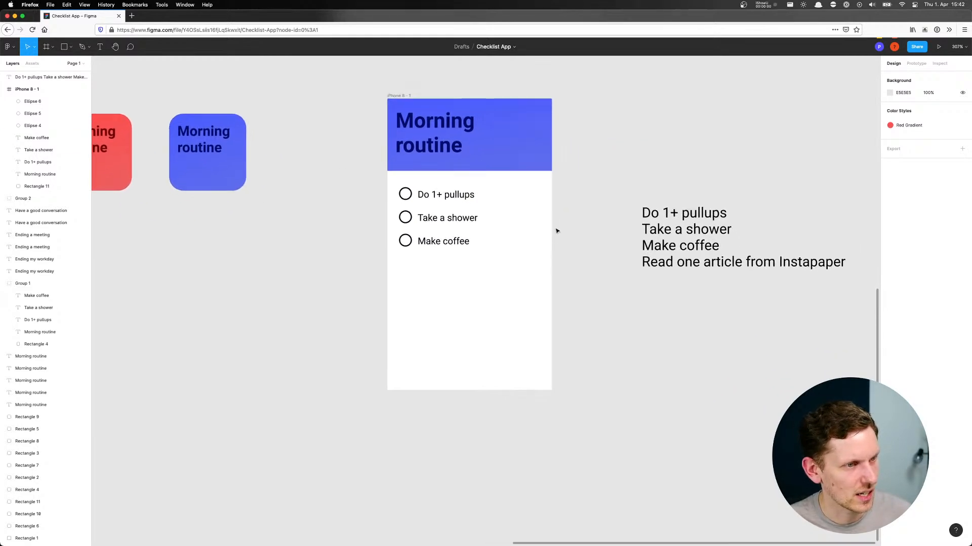
left_click_drag(413, 273, 428, 280)
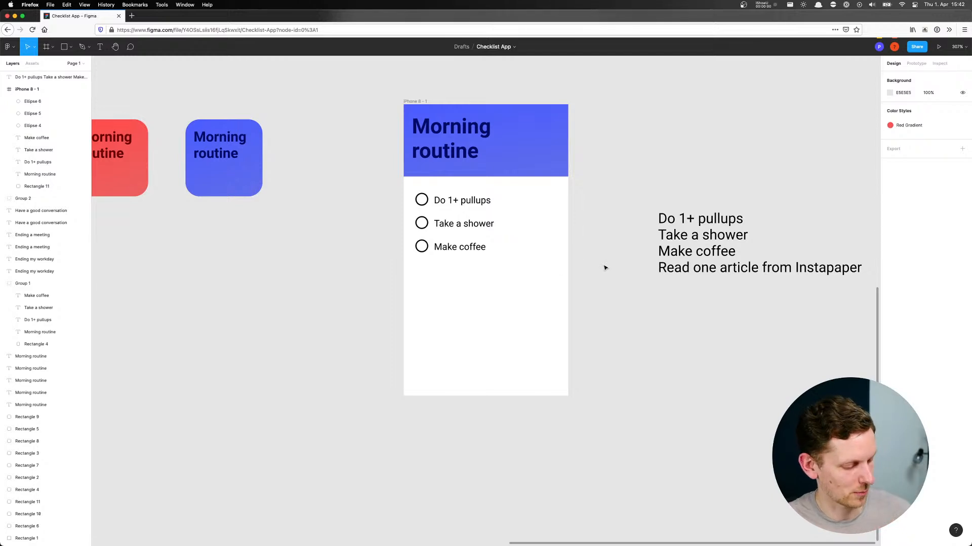
key("super+Tab")
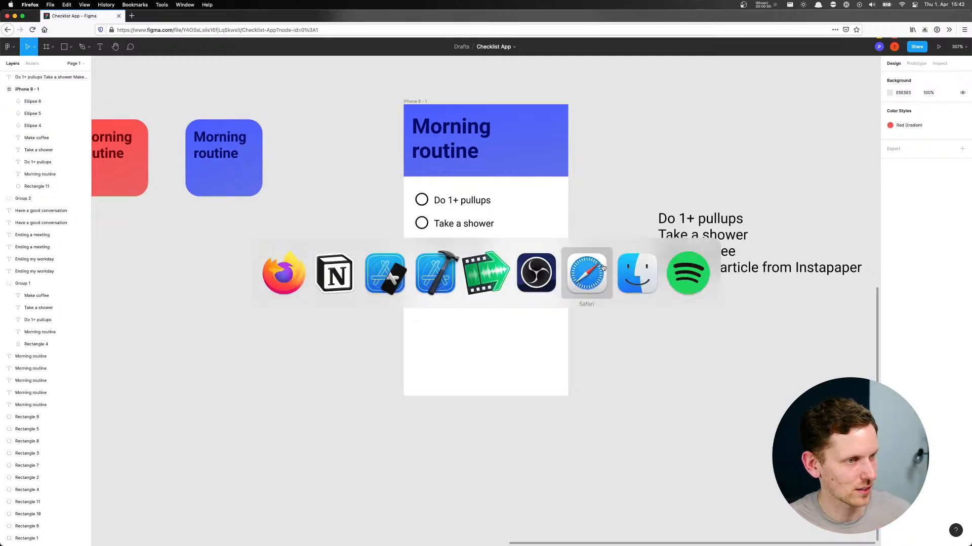
left_click(388, 280)
left_click(434, 209)
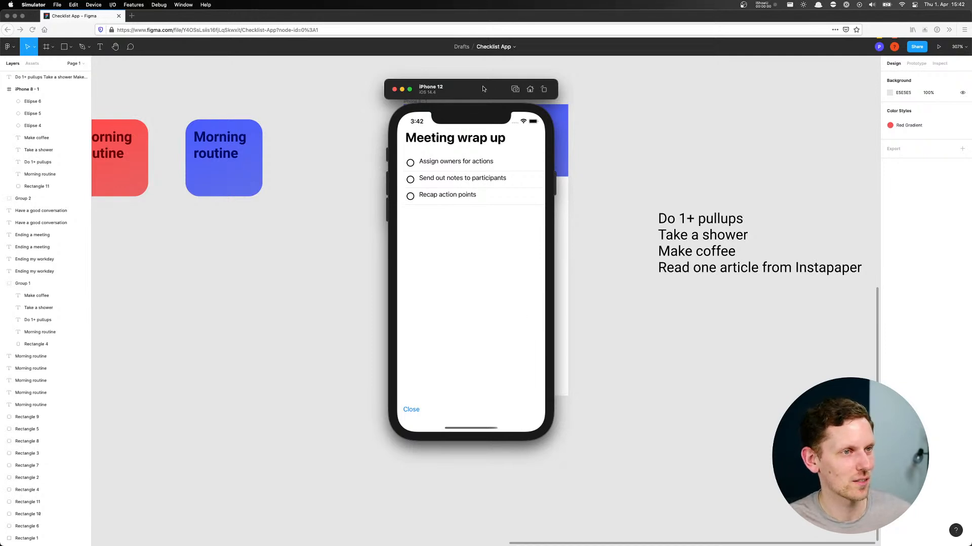
left_click_drag(481, 88, 146, 95)
left_click(310, 159)
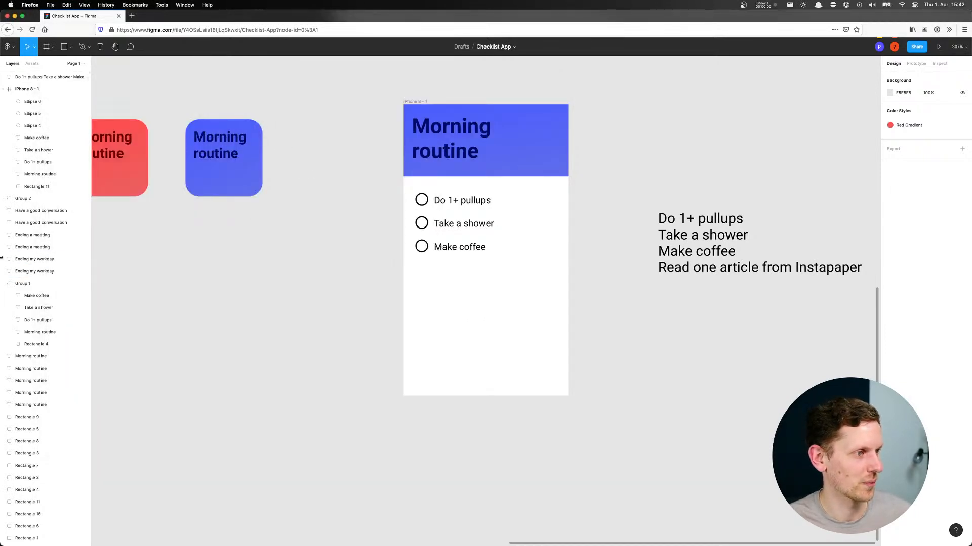
left_click_drag(1, 257, 218, 257)
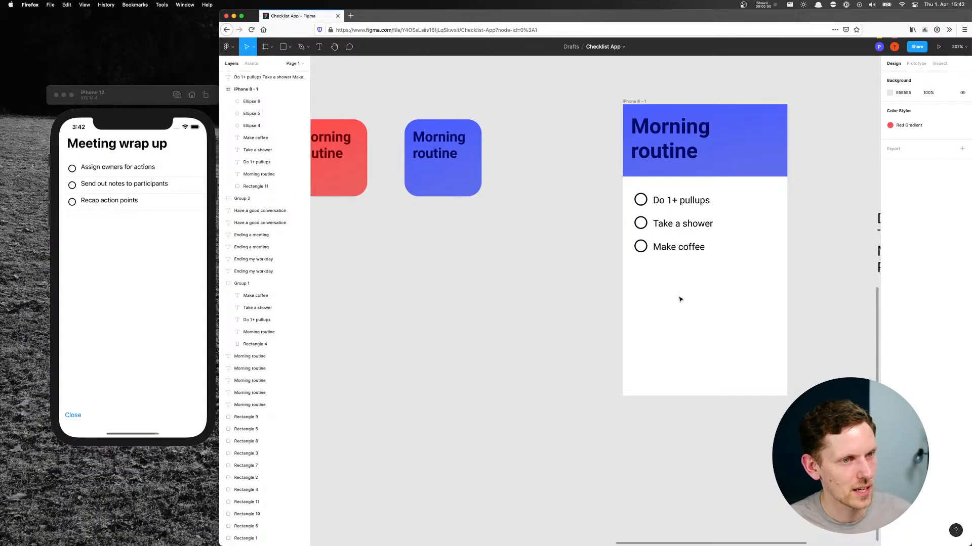
Draw a 56 × 19 rectangle centred near the bottom of the iPhone 8 frame and set its corner radius to 16
scroll(733, 287, "right", 3)
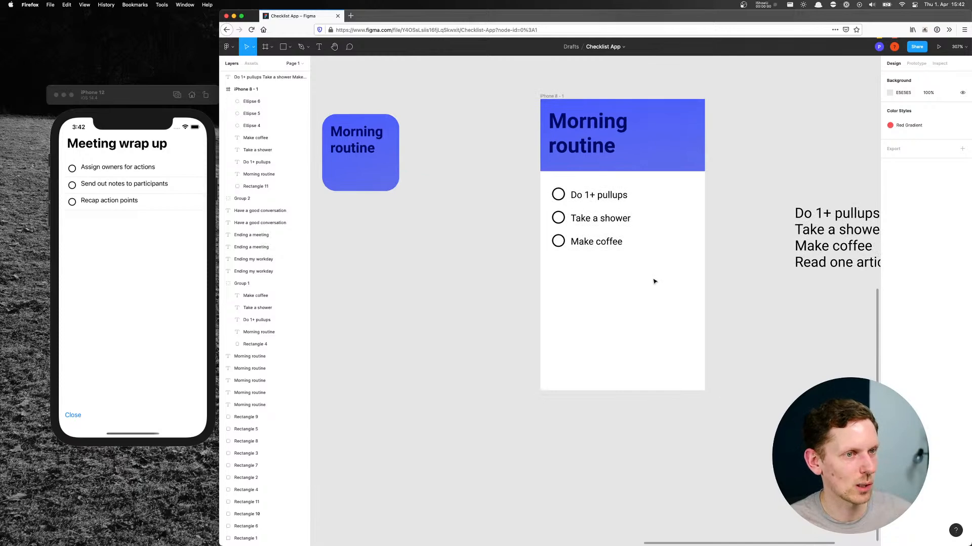
scroll(722, 263, "right", 3)
scroll(651, 254, "left", 2)
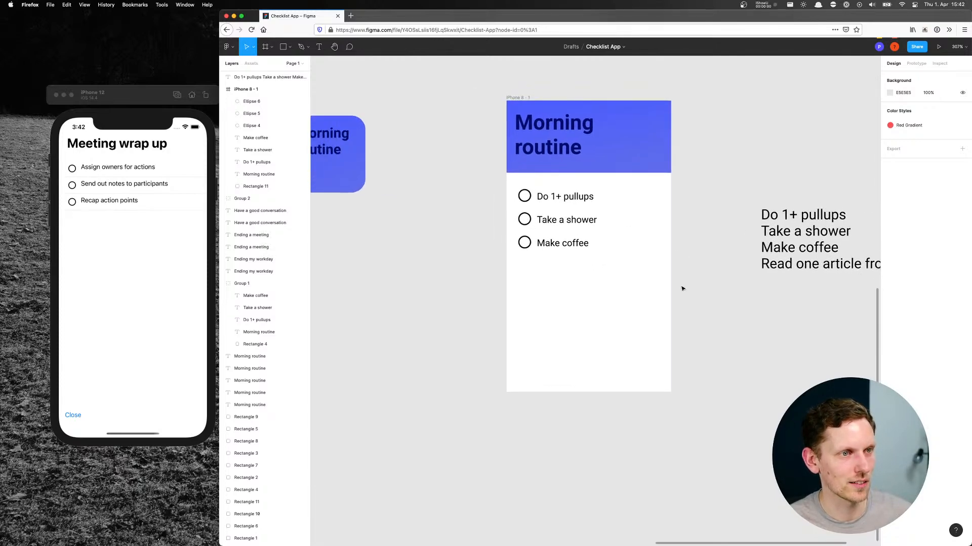
left_click(282, 47)
left_click_drag(554, 359, 621, 385)
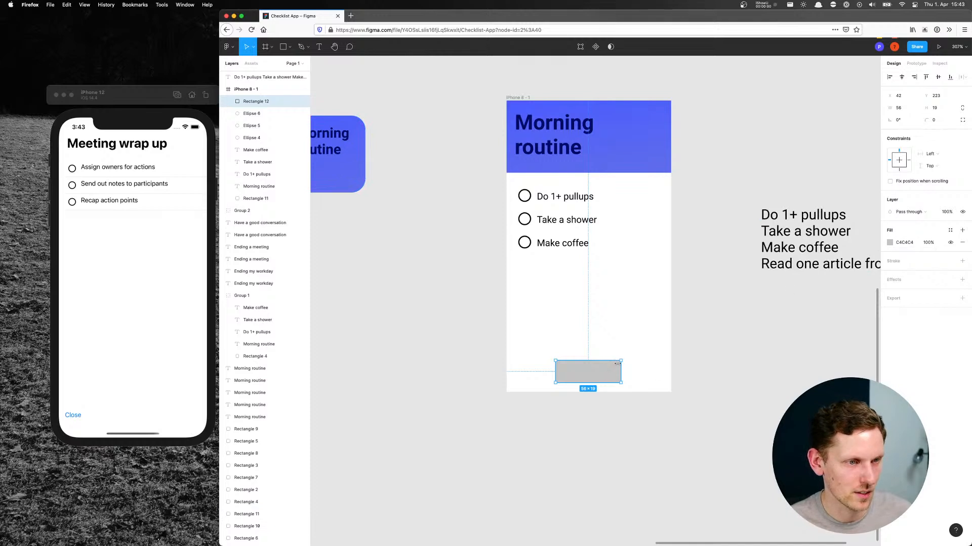
left_click(632, 370)
left_click(613, 371)
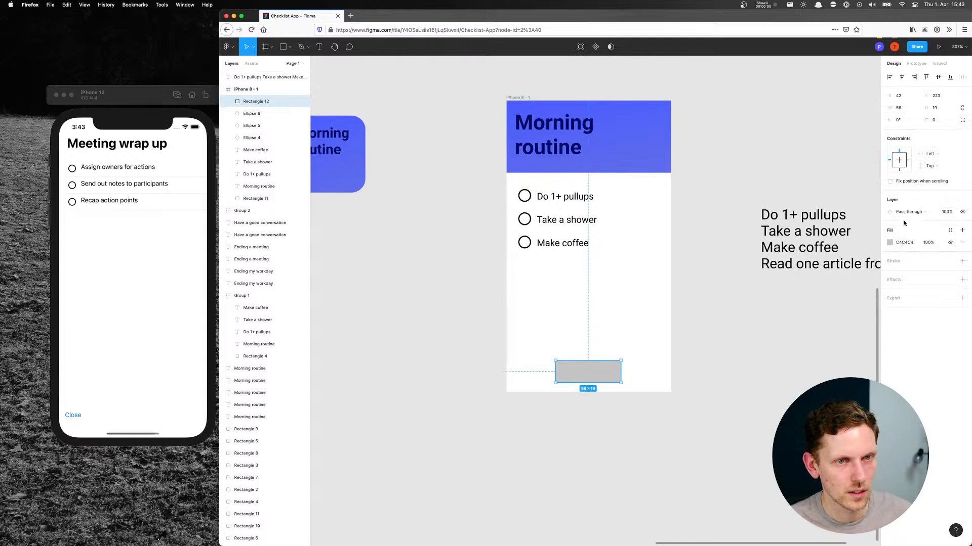
left_click_drag(926, 119, 942, 119)
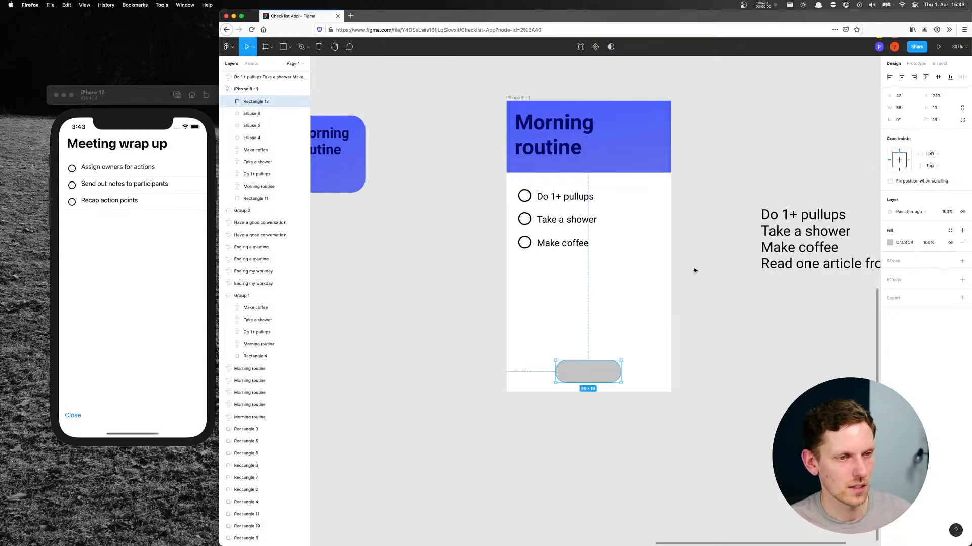
left_click(727, 312)
left_click(610, 378)
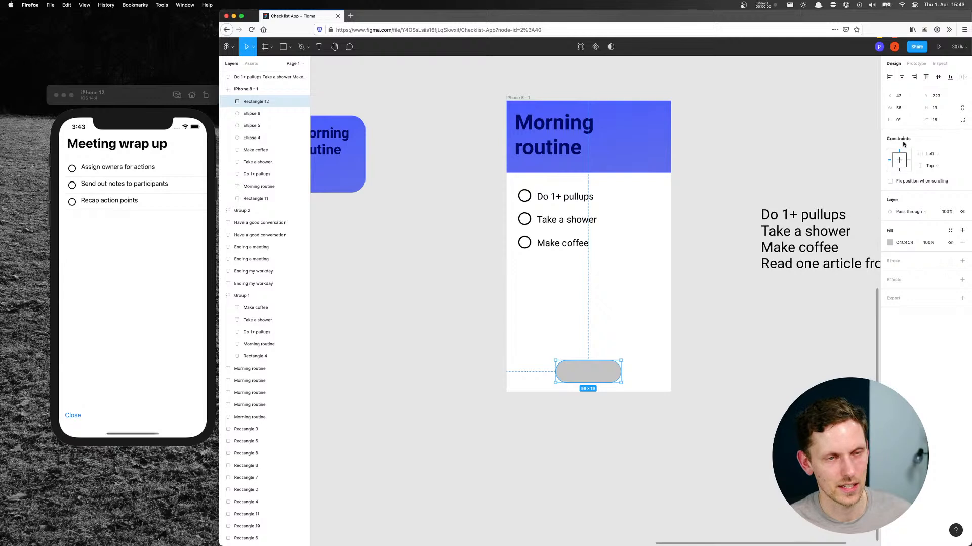
left_click(890, 243)
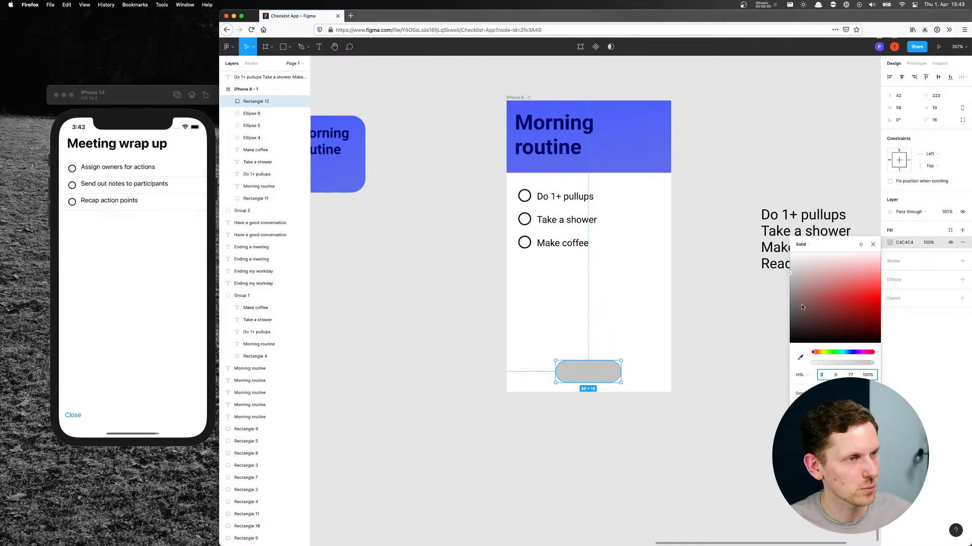
left_click(706, 325)
Save the blue Morning routine tile's linear fill as a colour style named "Blue gradient"
left_click_drag(640, 288, 700, 299)
left_click(411, 197)
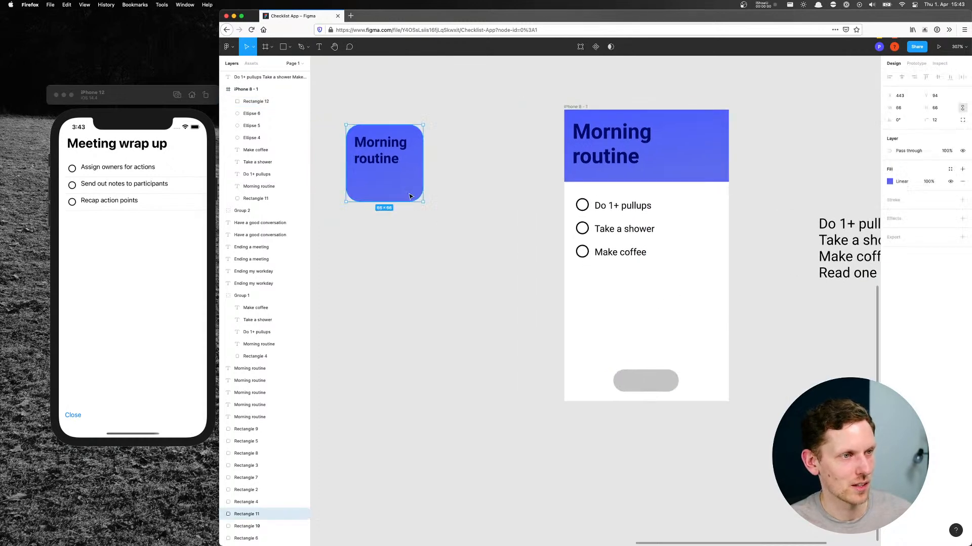
left_click(949, 169)
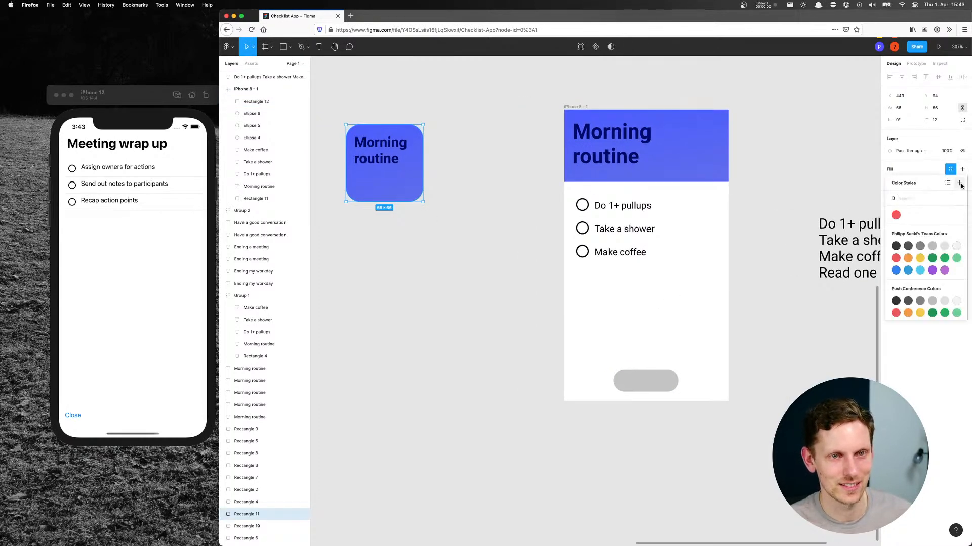
left_click(959, 183)
type("Blue gradien")
key("Return")
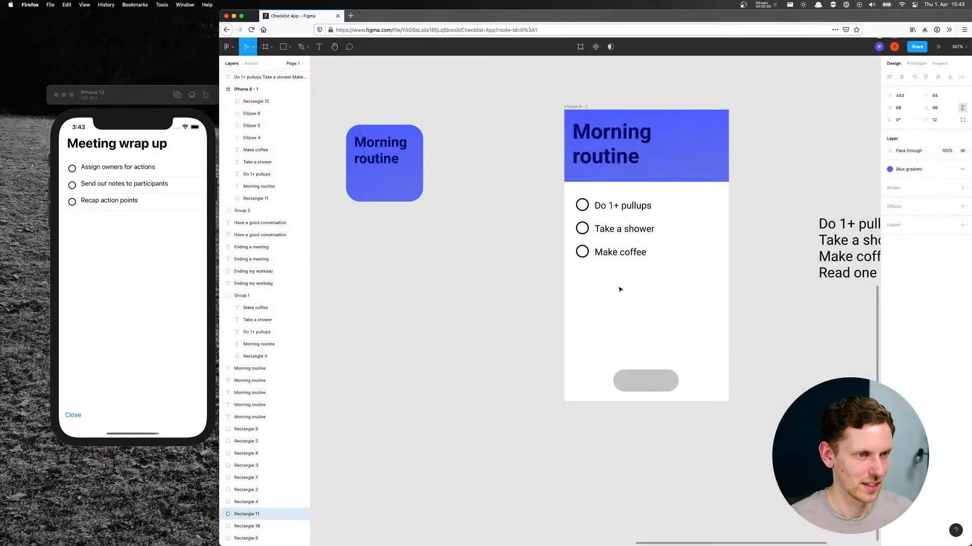
Apply the "Blue gradient" colour style to the rounded button rectangle in the phone frame
left_click(644, 388)
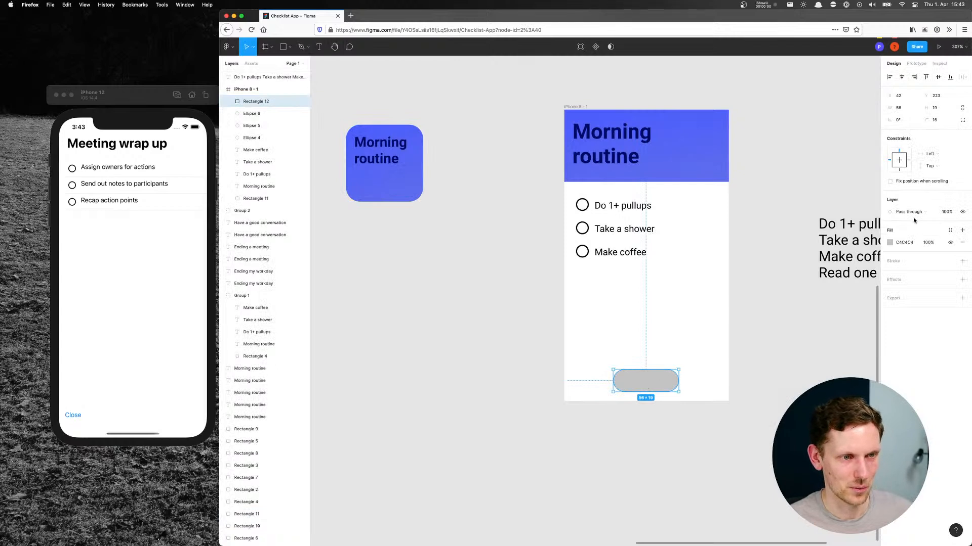
left_click(950, 231)
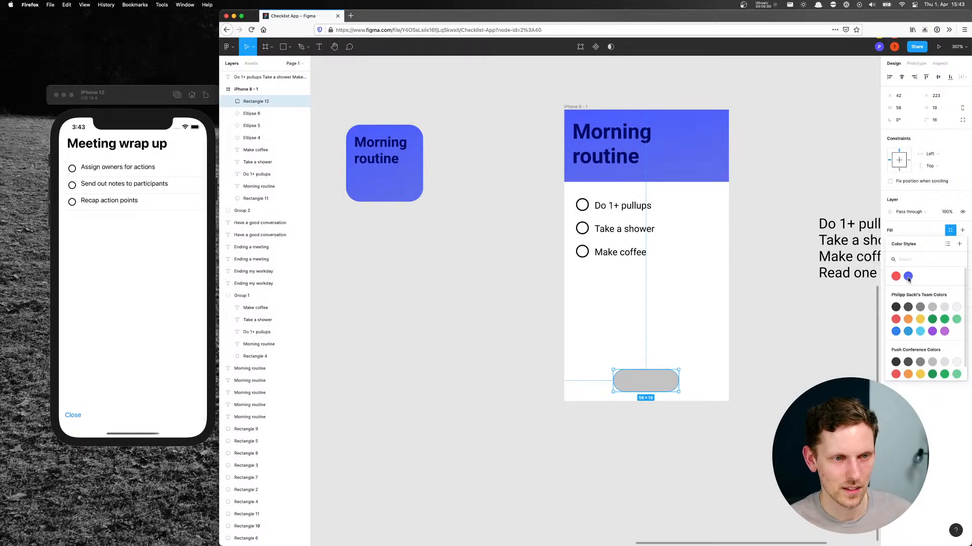
left_click(908, 276)
left_click(776, 371)
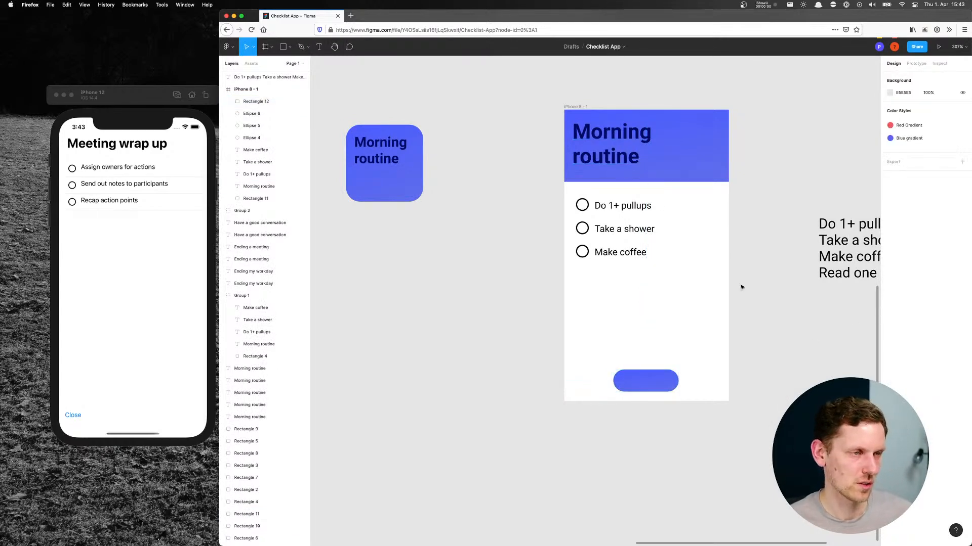
Copy the blue tile's "Morning routine" text onto the rounded button and change the copy's wording to "Close"
left_click(383, 164)
left_click_drag(383, 164, 645, 388)
double_click(643, 385)
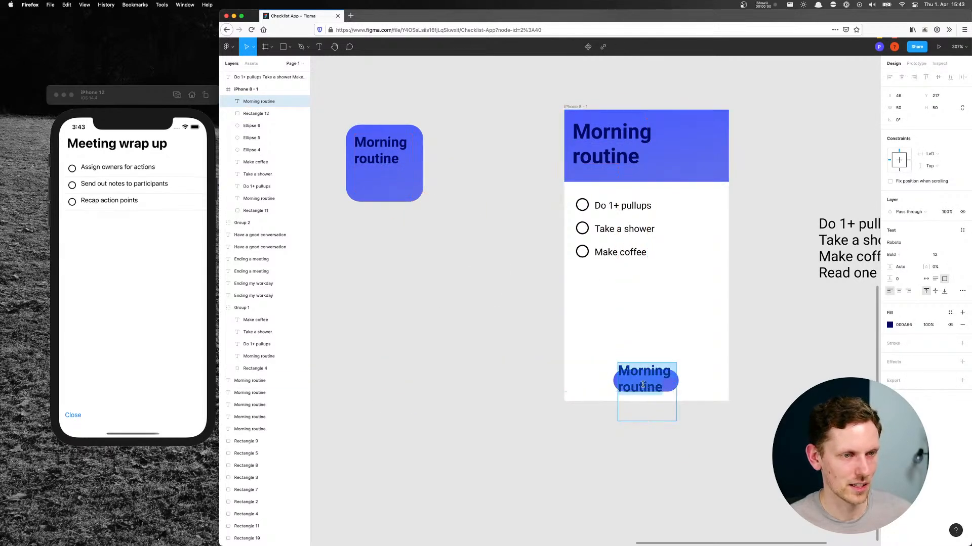
type("Close")
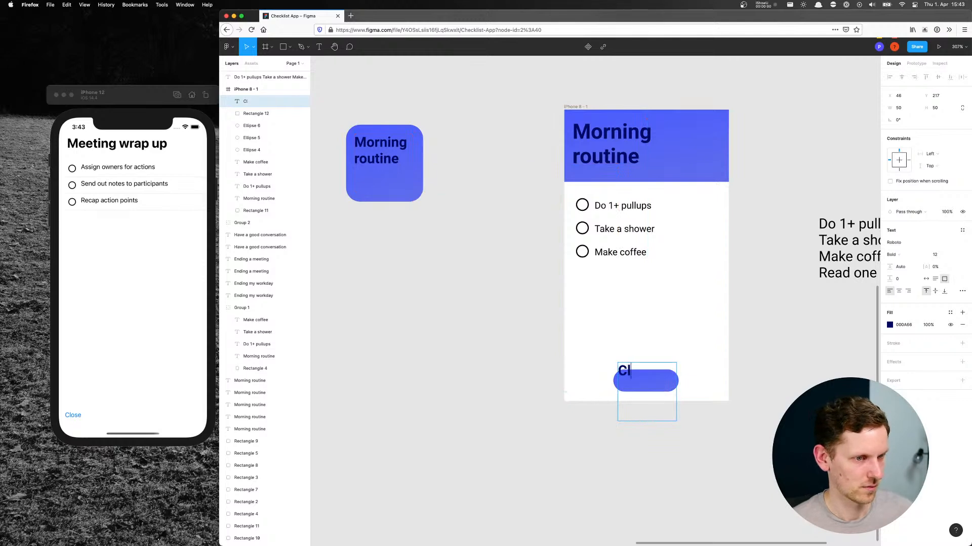
Centre-align the button's "Close" text, fit its 50 × 16 box over the rounded button and reword it to "Cancel"
left_click(903, 292)
left_click_drag(667, 422, 655, 382)
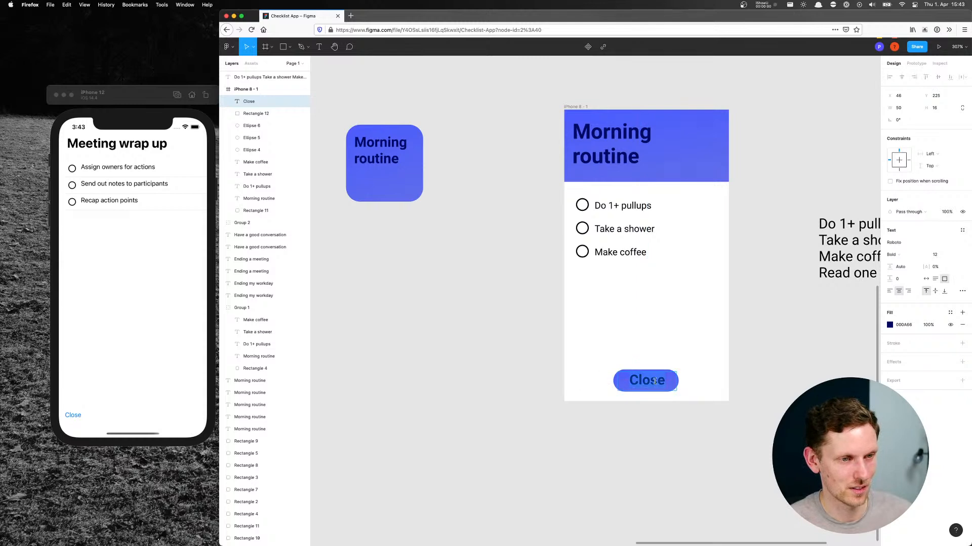
type("Cancel")
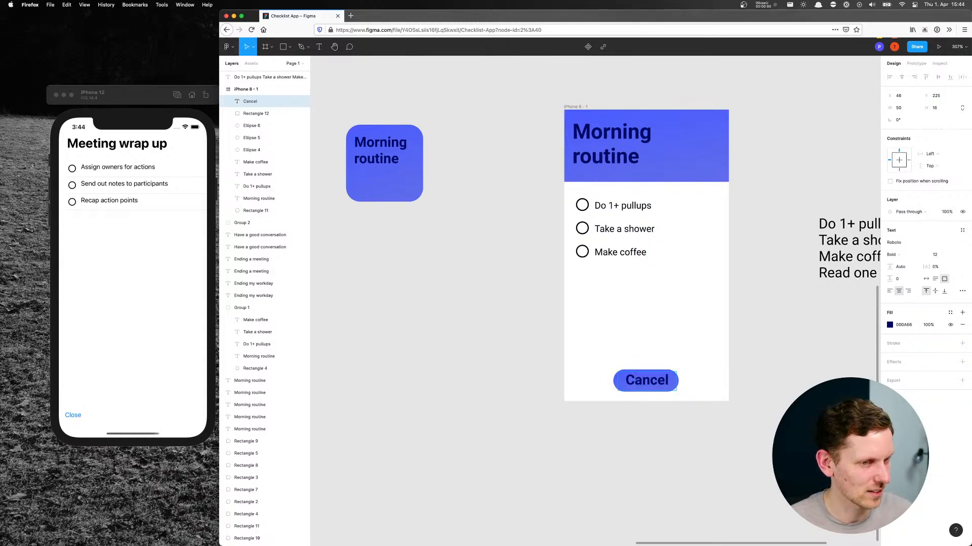
Set the "Cancel" label's font size to 10 and centre the label over the button at X 45, Y 227
key("super+a")
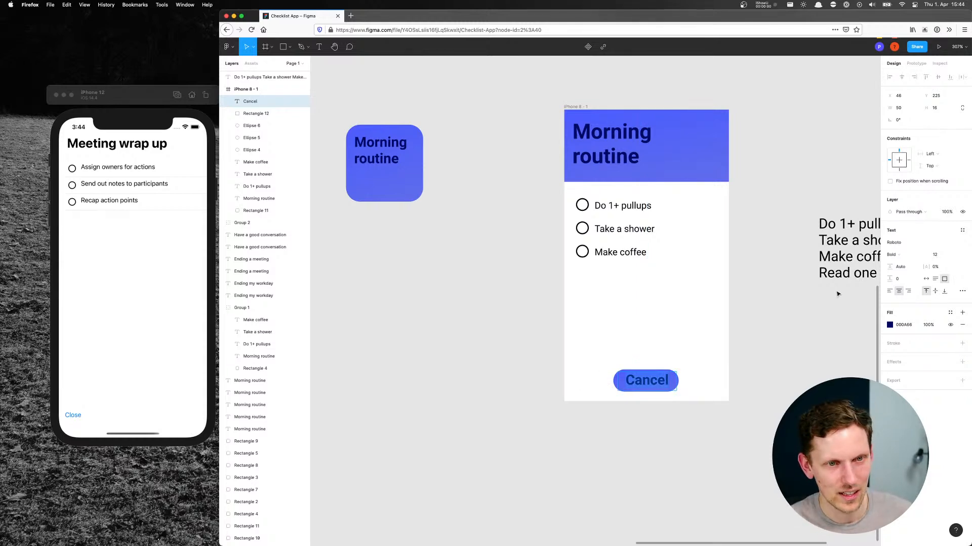
left_click(940, 257)
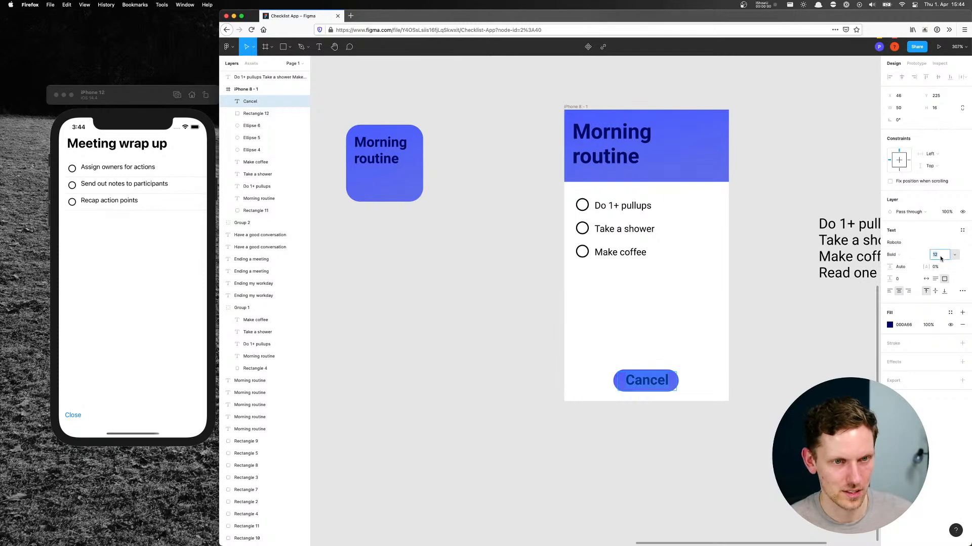
type("9")
key("Return")
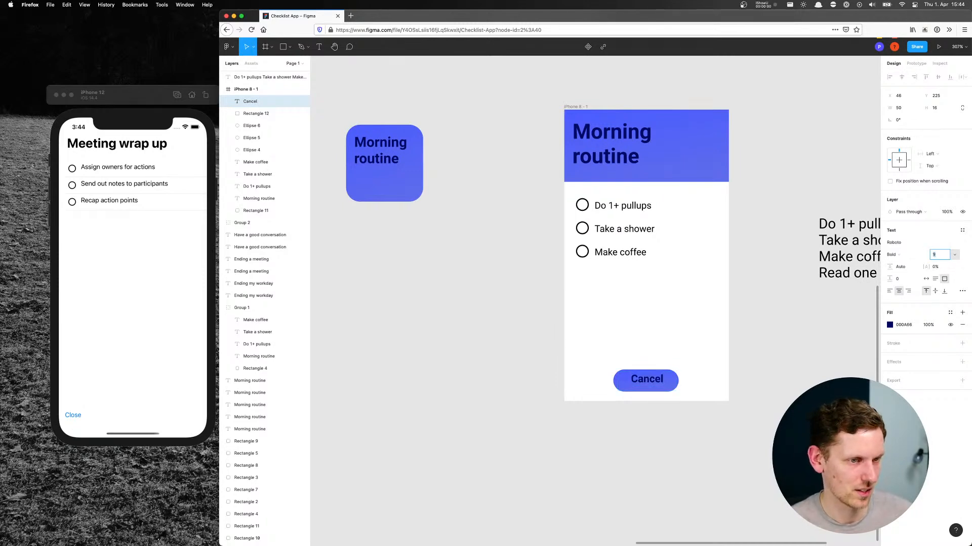
key("Up")
left_click(643, 384)
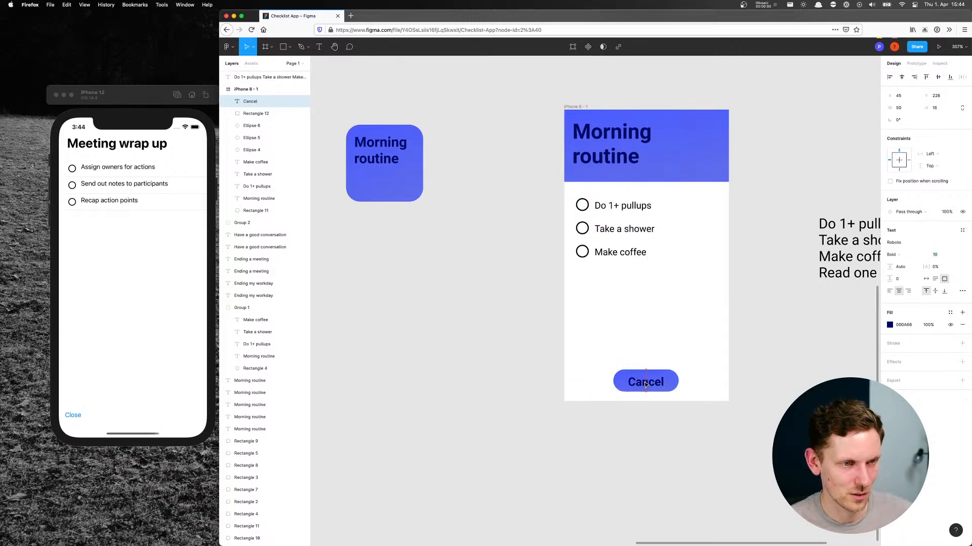
left_click(774, 382)
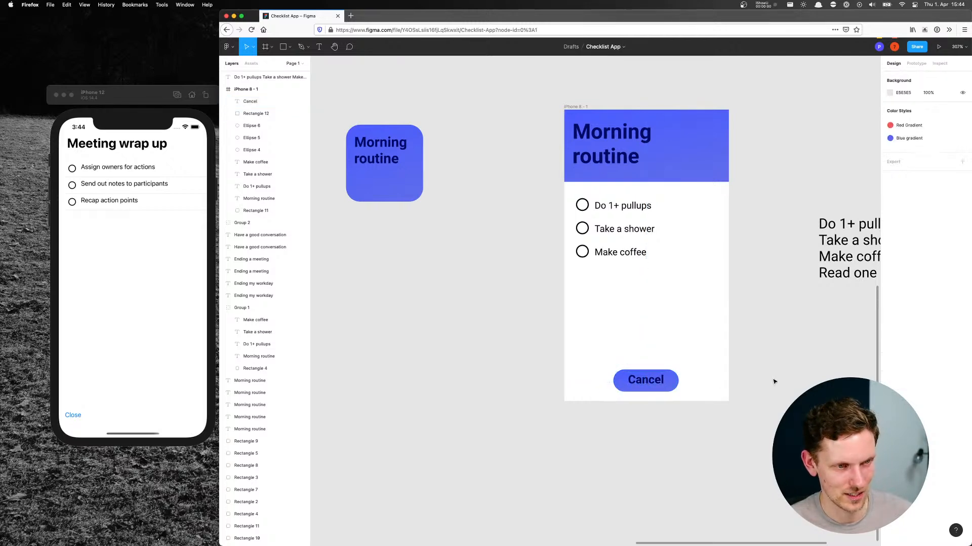
left_click(656, 385)
key("Down")
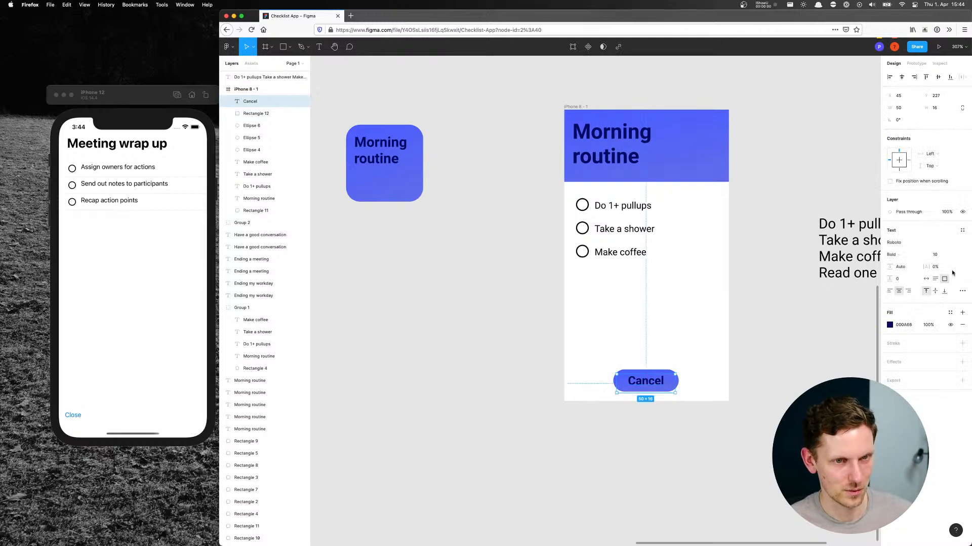
Reduce the "Cancel" label's font size to 8 and shrink the rounded rectangle behind it to 48 × 15
left_click(939, 255)
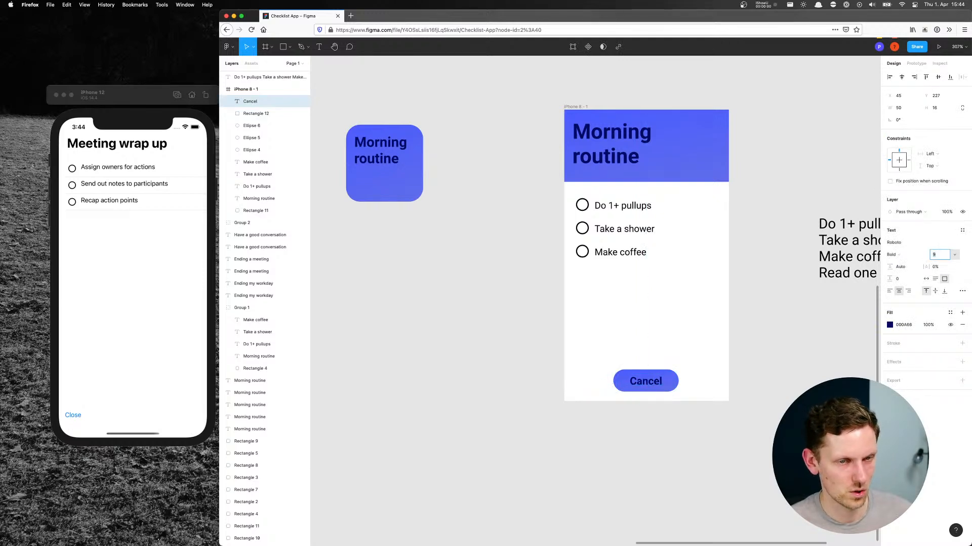
left_click(757, 397)
left_click(677, 387)
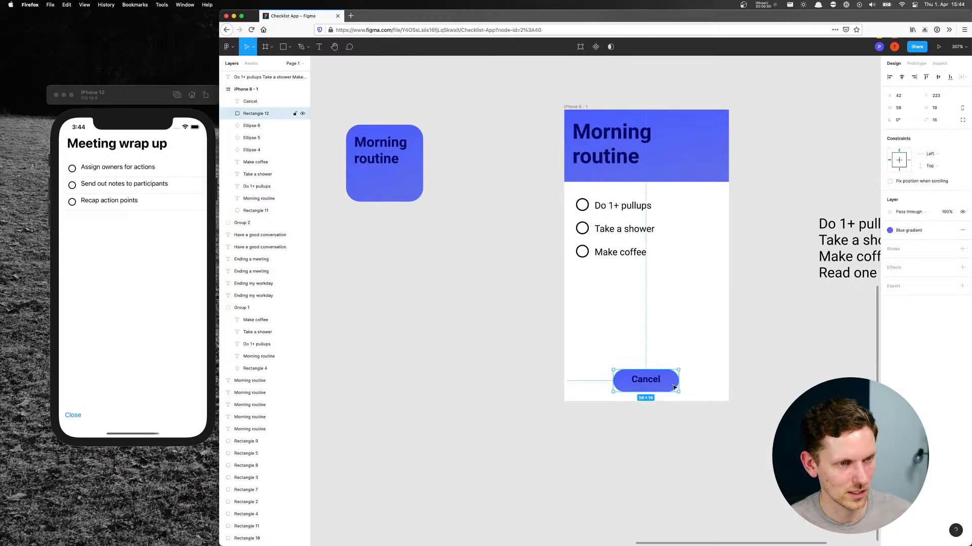
left_click_drag(676, 390, 672, 387)
key("Up")
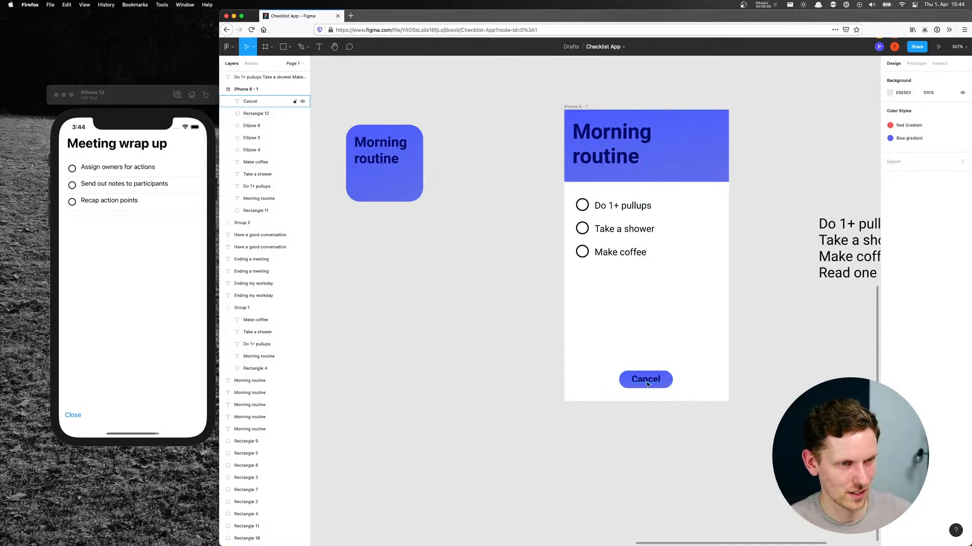
Change the "Cancel" label's text fill to white
left_click(652, 379)
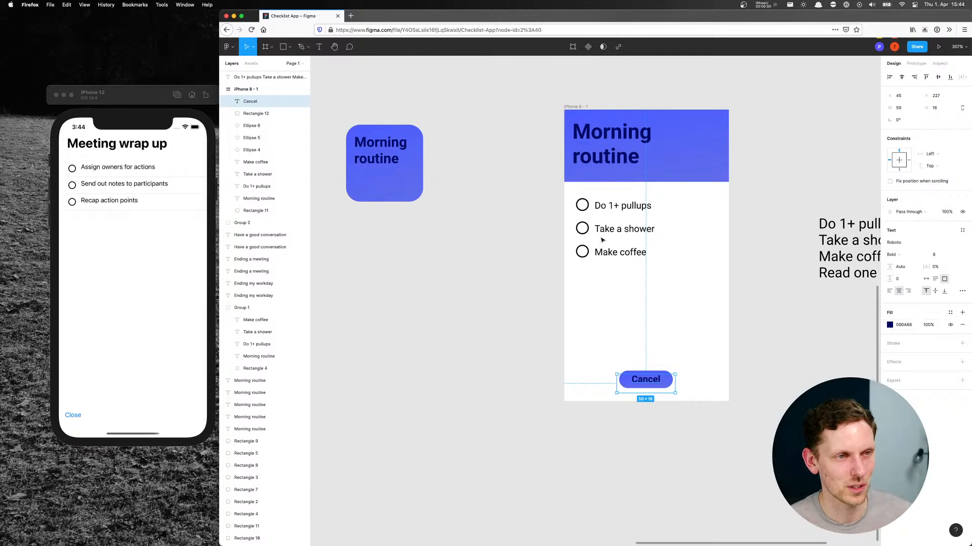
left_click_drag(561, 321, 676, 354)
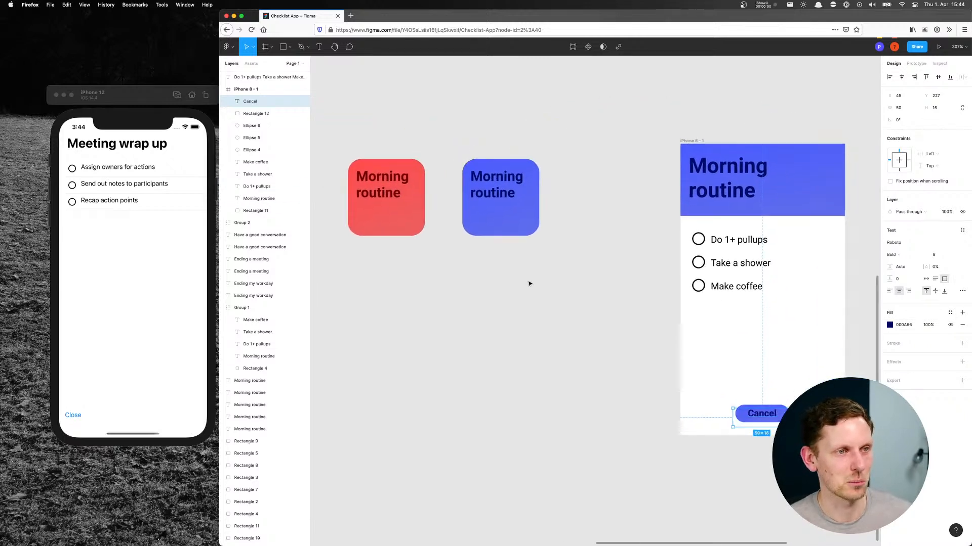
scroll(661, 297, "right", 5)
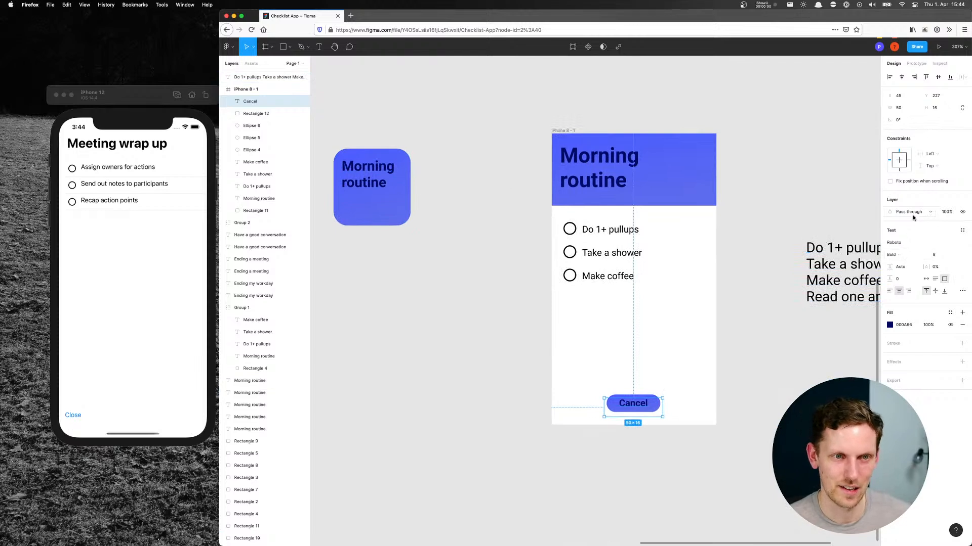
left_click(890, 325)
left_click_drag(878, 404, 921, 296)
left_click(793, 198)
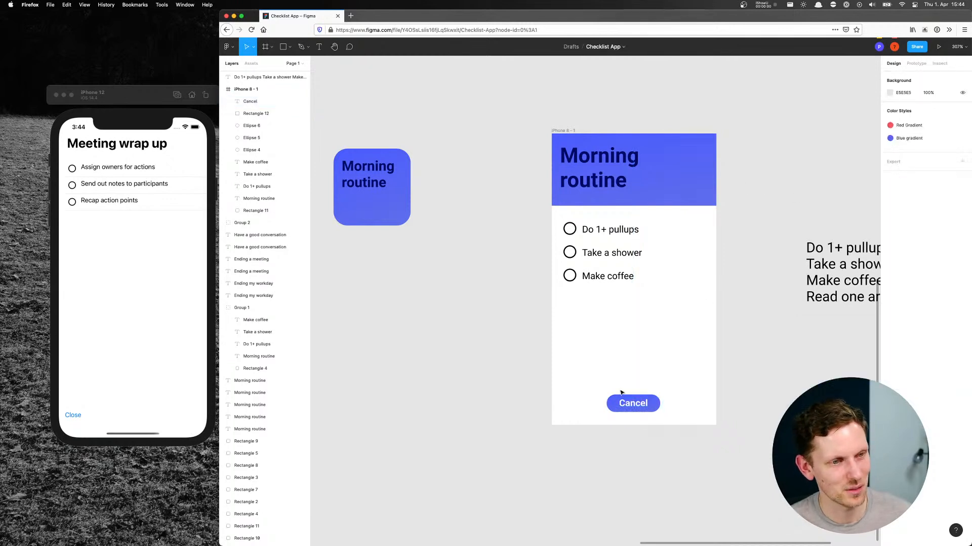
Add a drop shadow to the rounded button rectangle and increase the shadow's blur
left_click(653, 402)
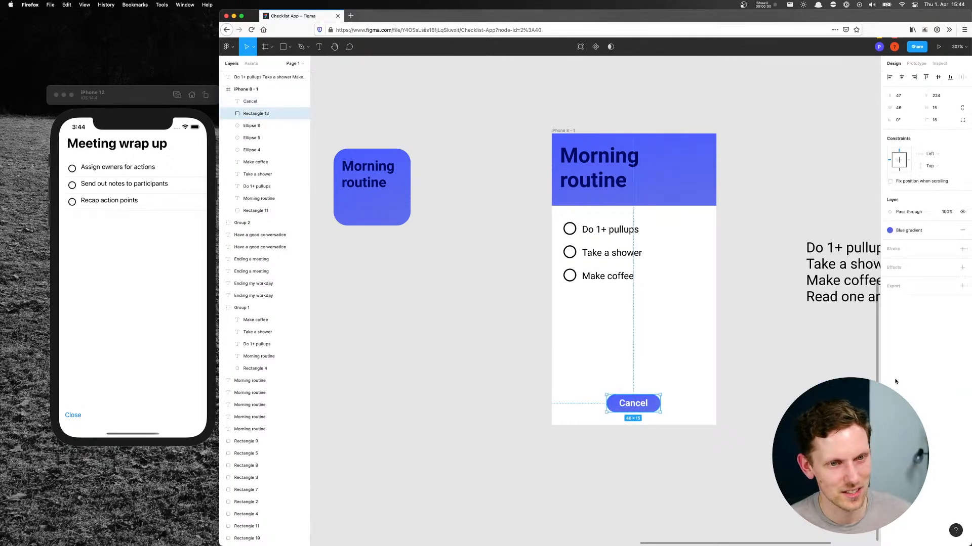
left_click(962, 267)
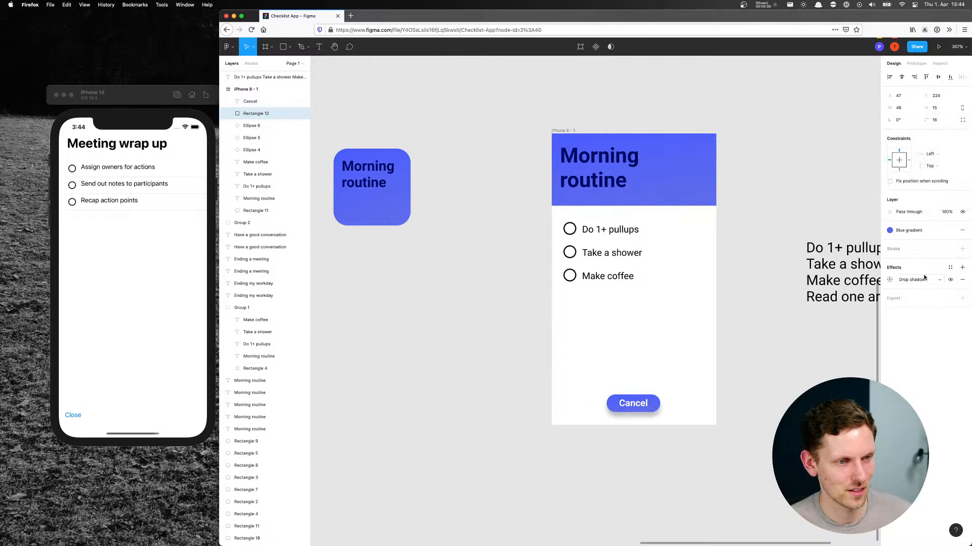
left_click(928, 283)
left_click(966, 286)
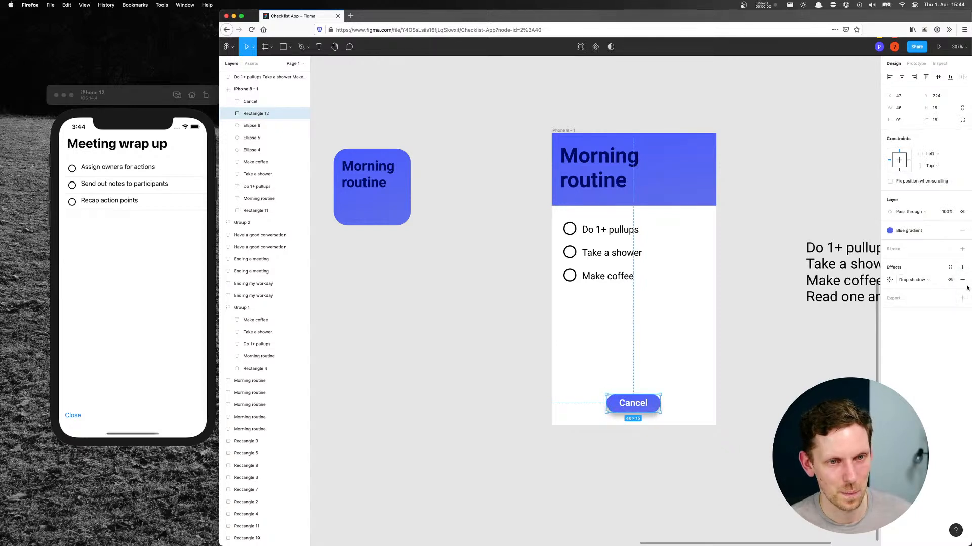
left_click(889, 280)
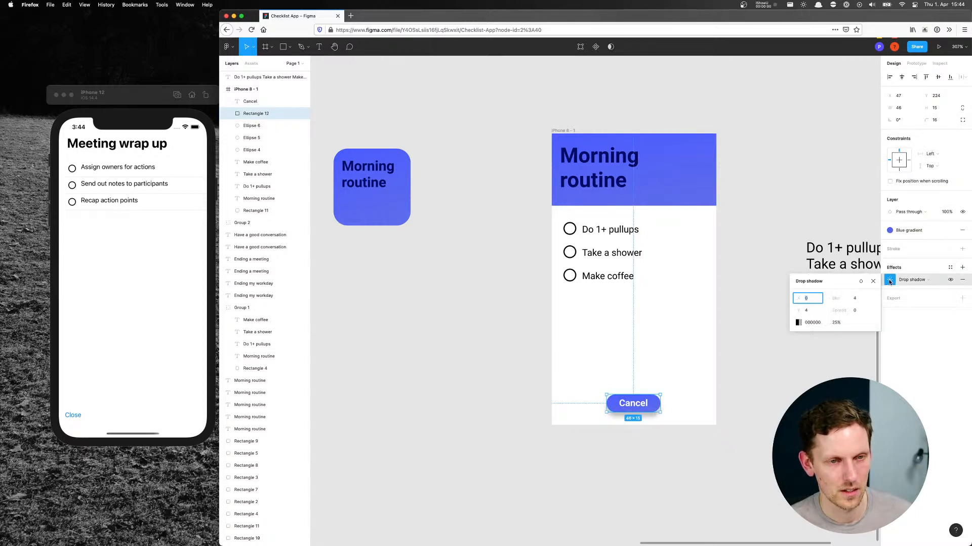
left_click(857, 298)
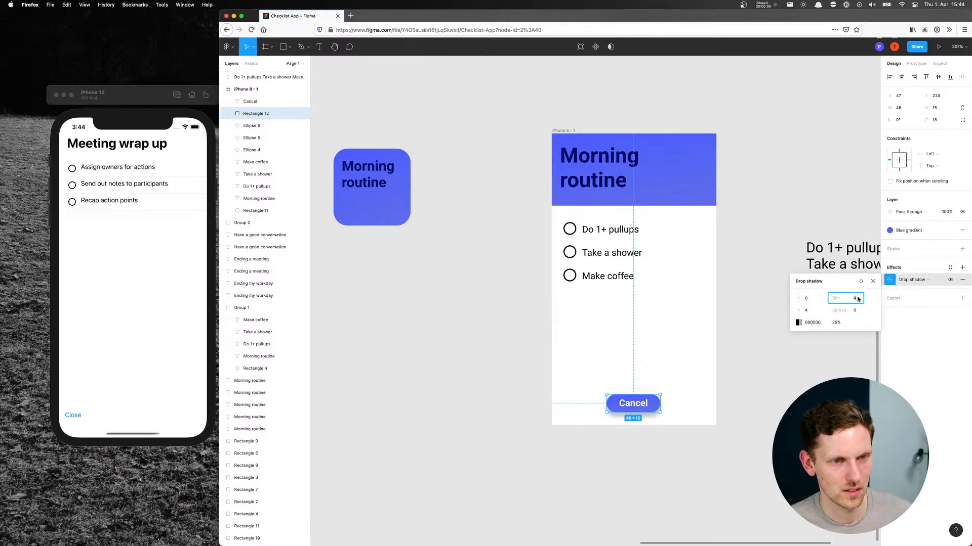
key("Up")
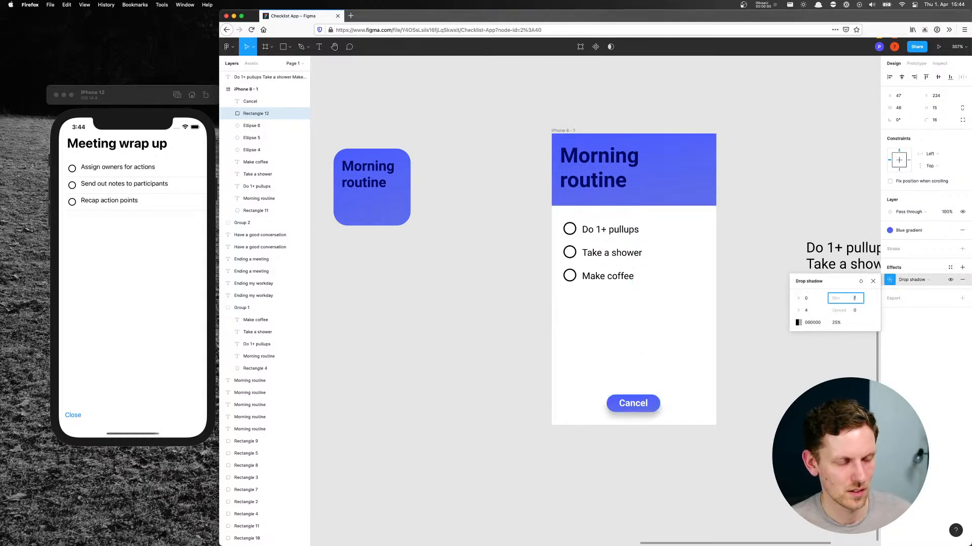
Try a smaller Y offset for the button's drop shadow and set it back to 4
left_click(814, 312)
key("Down")
key("Down")
key("Down")
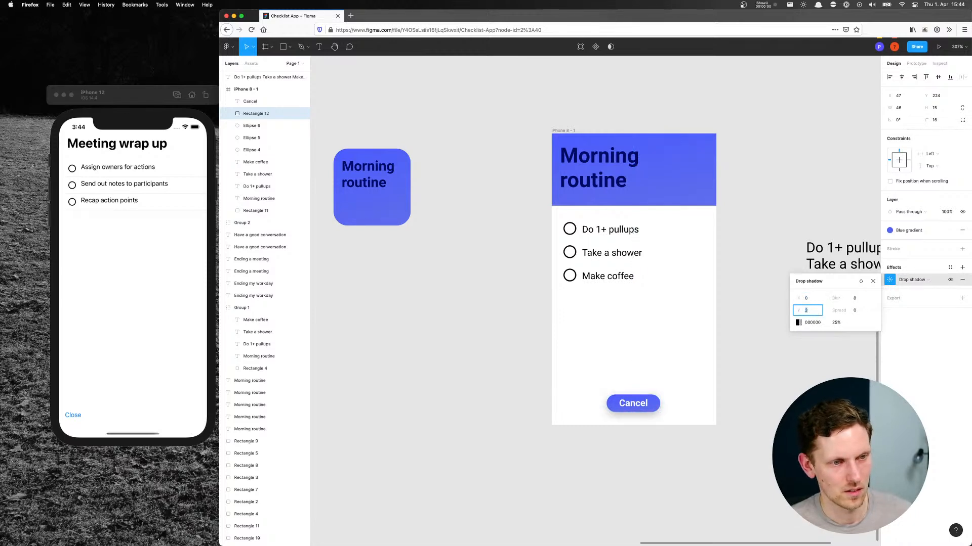
key("Up")
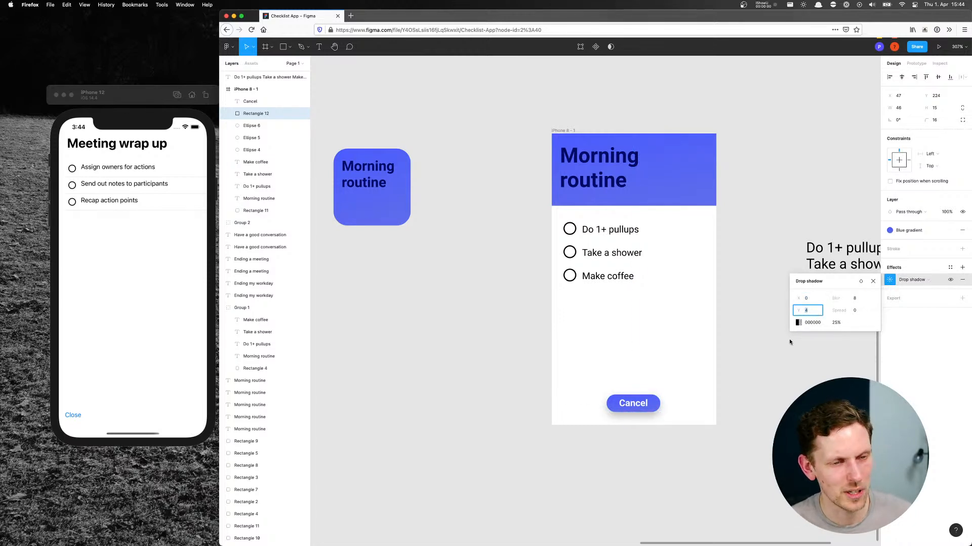
left_click(715, 417)
Detach the "Blue gradient" style from the button rectangle and stretch its linear gradient diagonally across the button
left_click(655, 403)
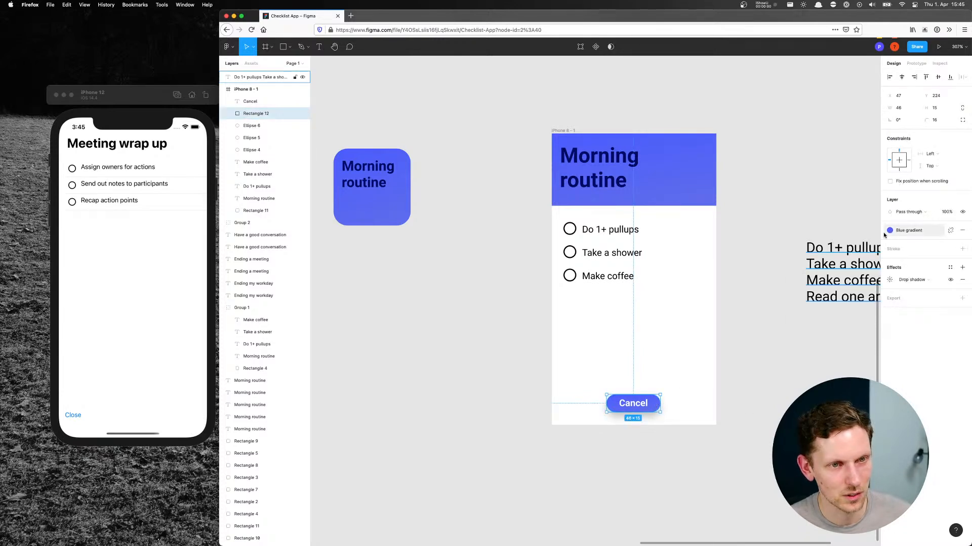
left_click(950, 230)
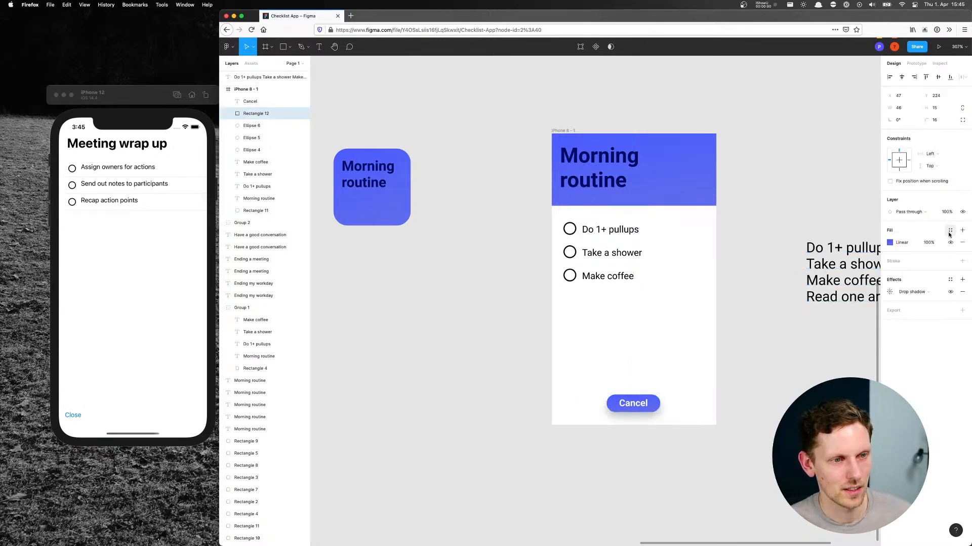
left_click(889, 243)
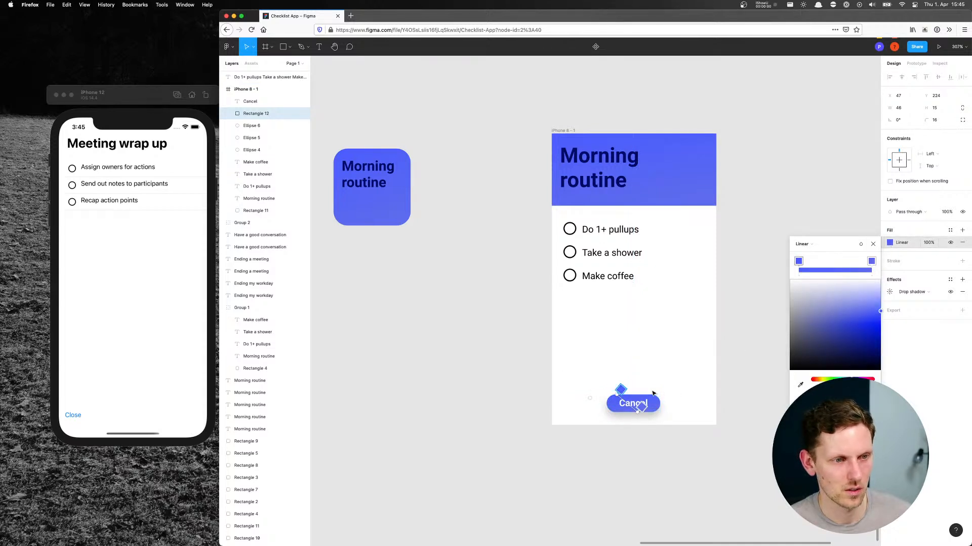
left_click_drag(637, 412, 654, 412)
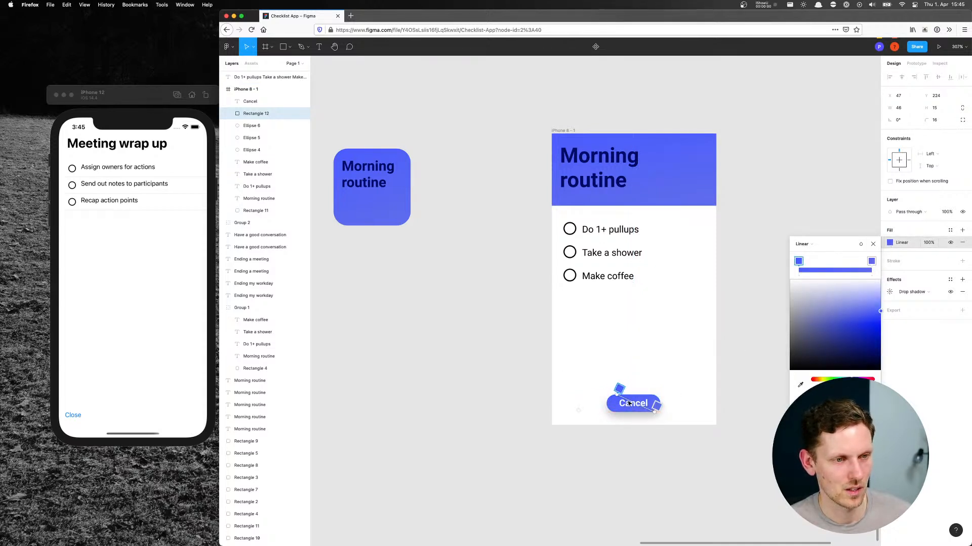
left_click(872, 244)
left_click(759, 212)
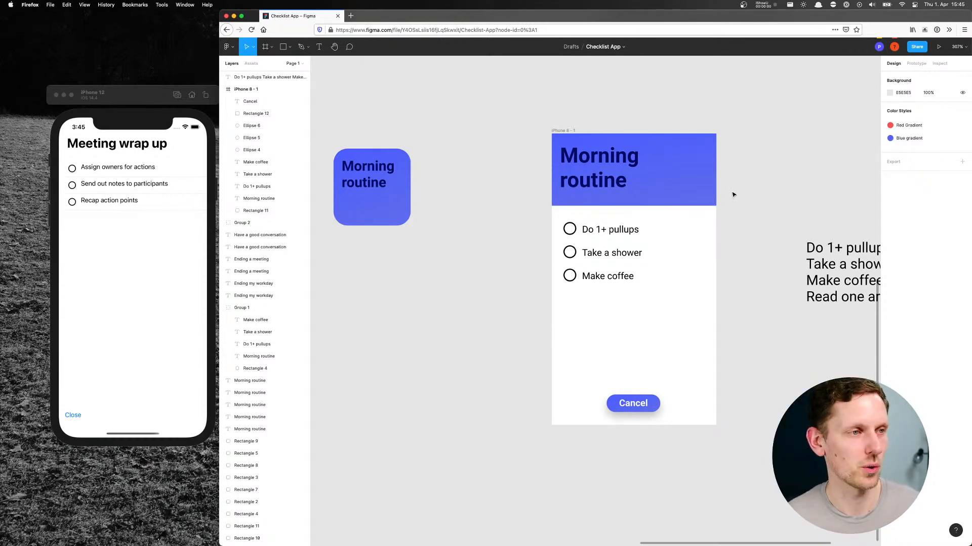
scroll(425, 119, "up", 5)
scroll(425, 119, "left", 5)
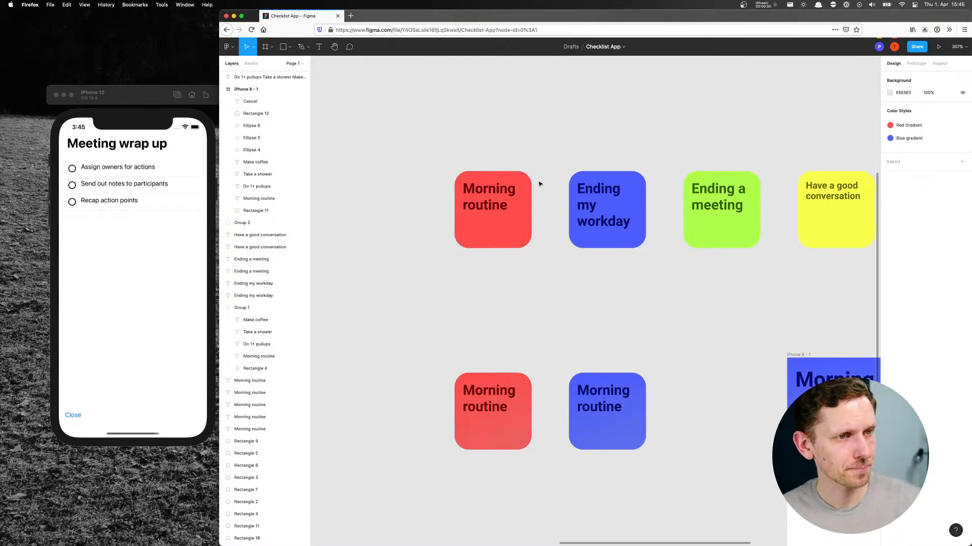
left_click(492, 224)
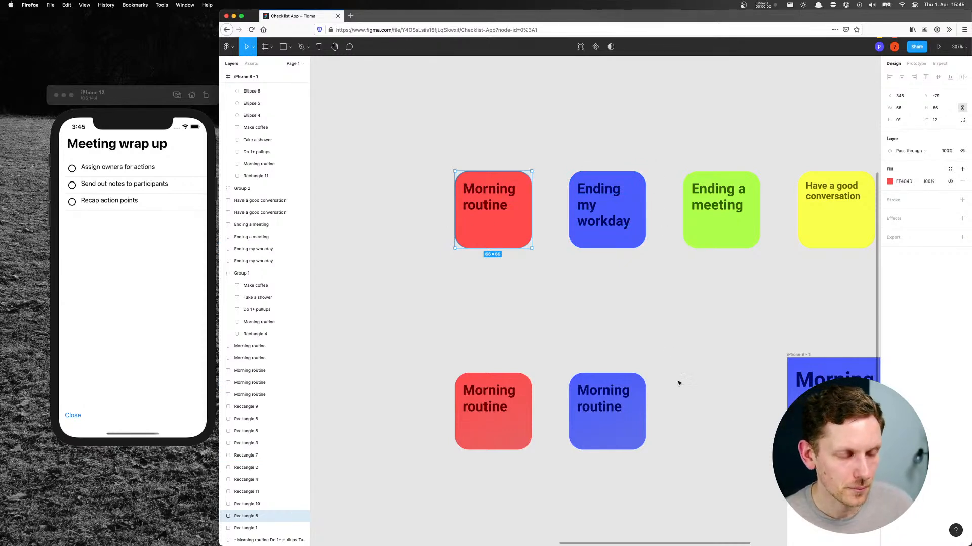
scroll(761, 341, "right", 6)
scroll(761, 340, "down", 1)
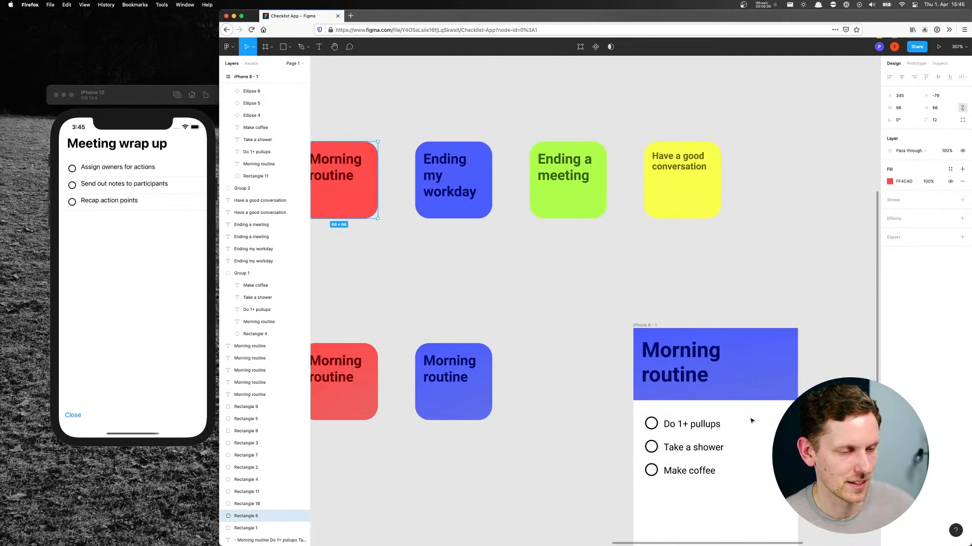
mouse_move(583, 285)
left_mouse_down()
mouse_move(619, 260)
mouse_move(582, 301)
left_mouse_up()
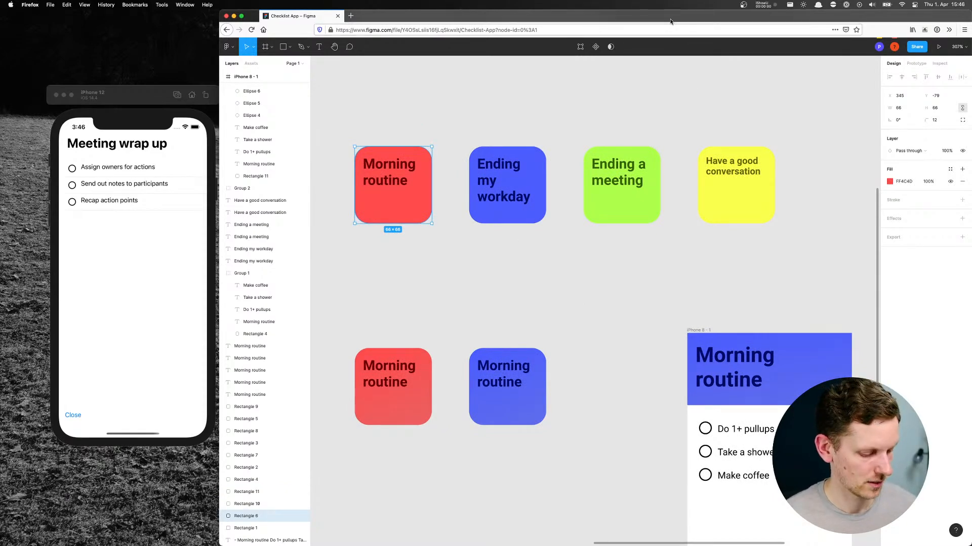
Switch to Xcode, widen its window towards the iPhone simulator and open TemplateListView.swift
key("super+h")
left_click(472, 116)
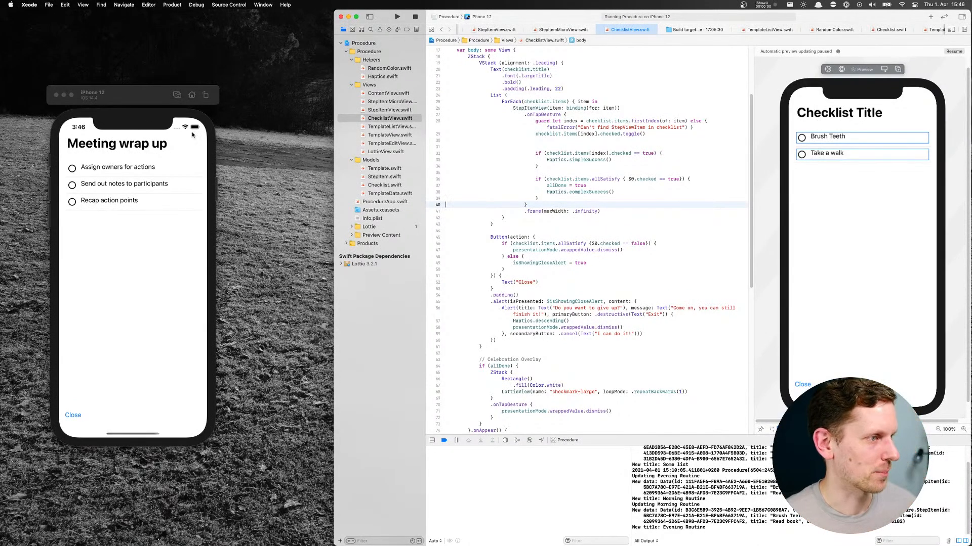
left_click(350, 295)
left_click_drag(334, 284, 245, 283)
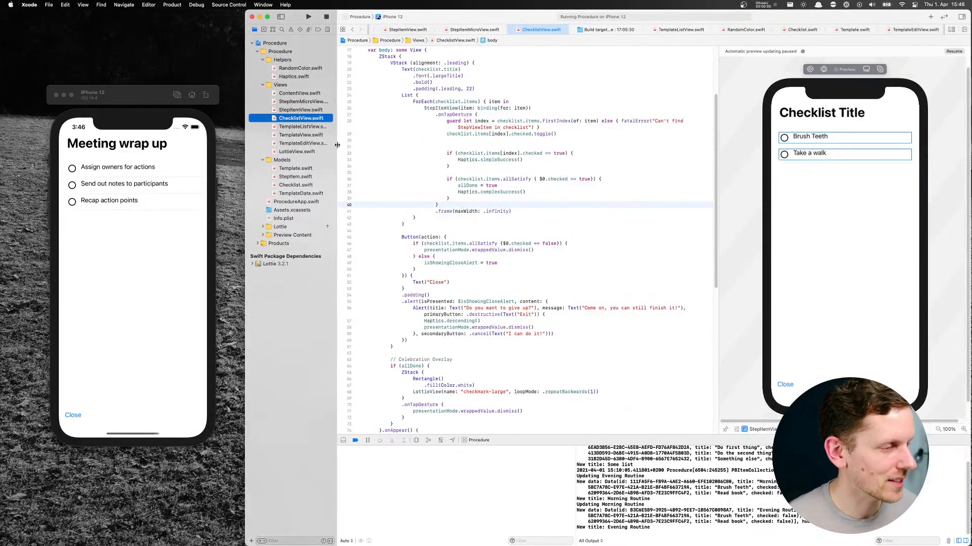
left_click(292, 126)
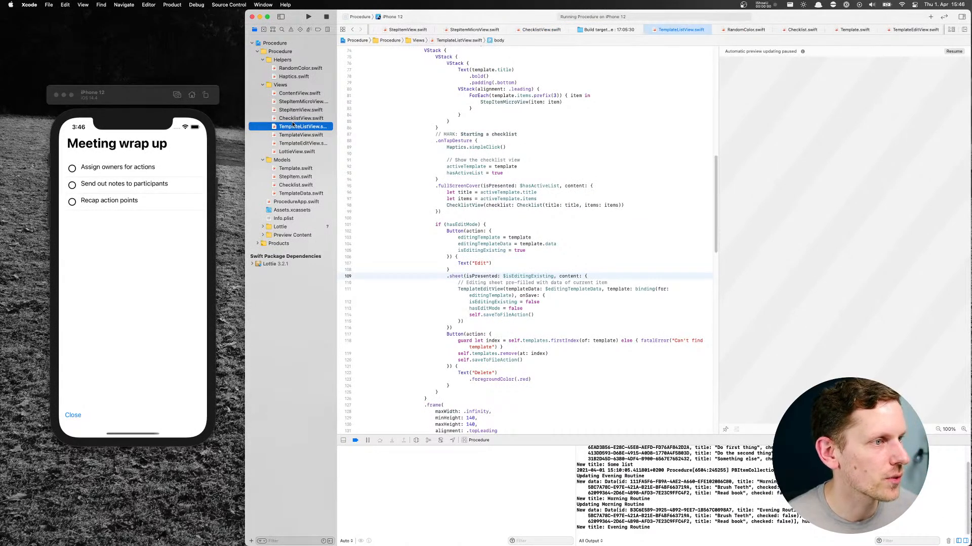
Resume the canvas preview for TemplateListView.swift and look through the file's view code, helper functions and drop delegates
left_click(955, 53)
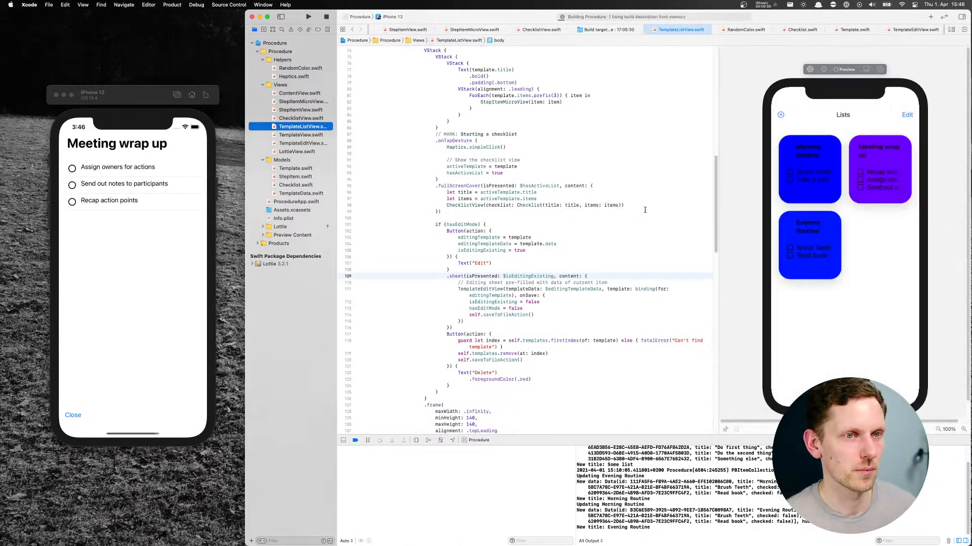
scroll(695, 206, "up", 10)
scroll(550, 189, "up", 5)
scroll(549, 182, "down", 5)
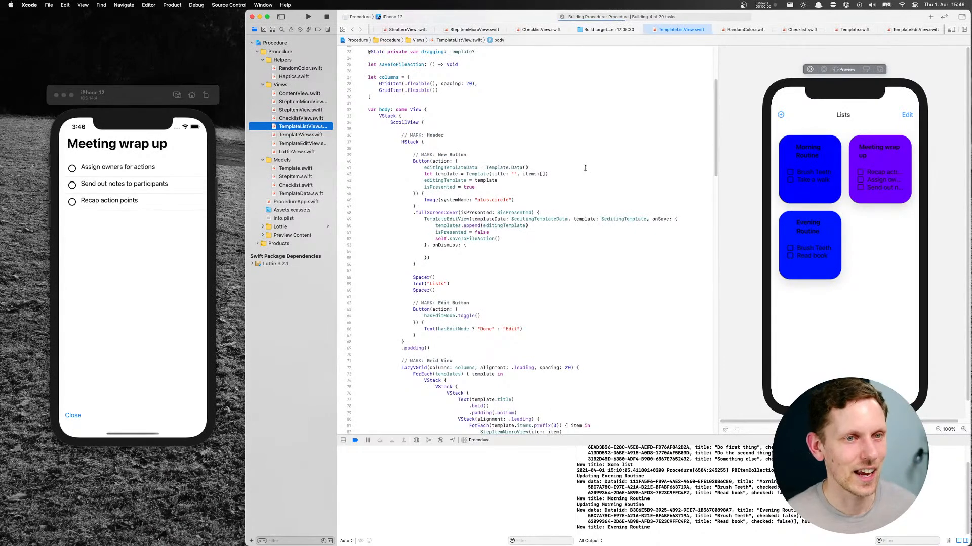
scroll(557, 243, "down", 15)
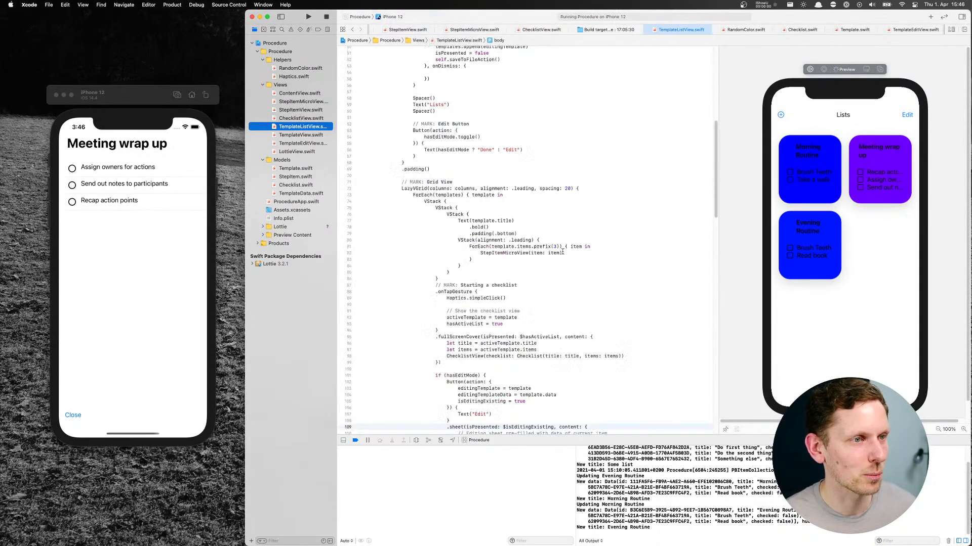
scroll(560, 253, "down", 10)
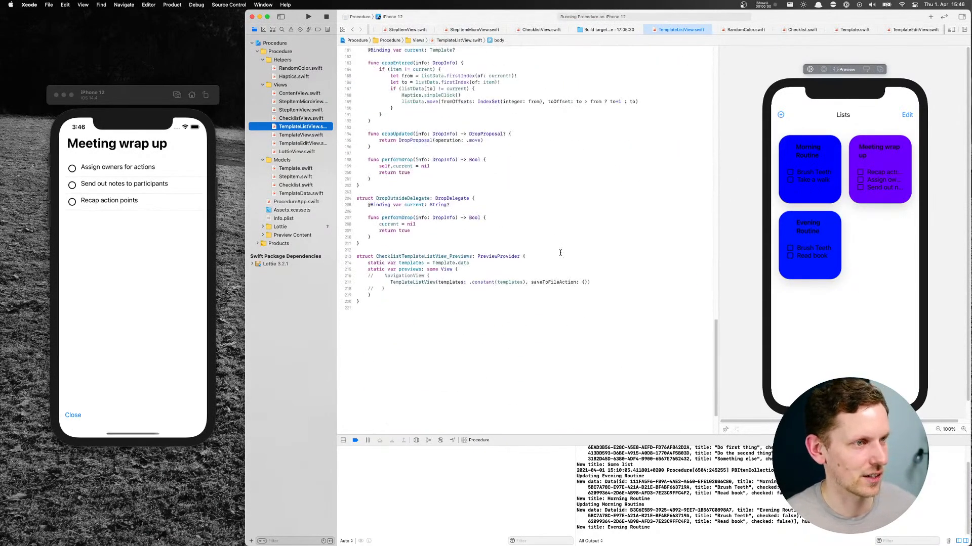
scroll(560, 248, "up", 7)
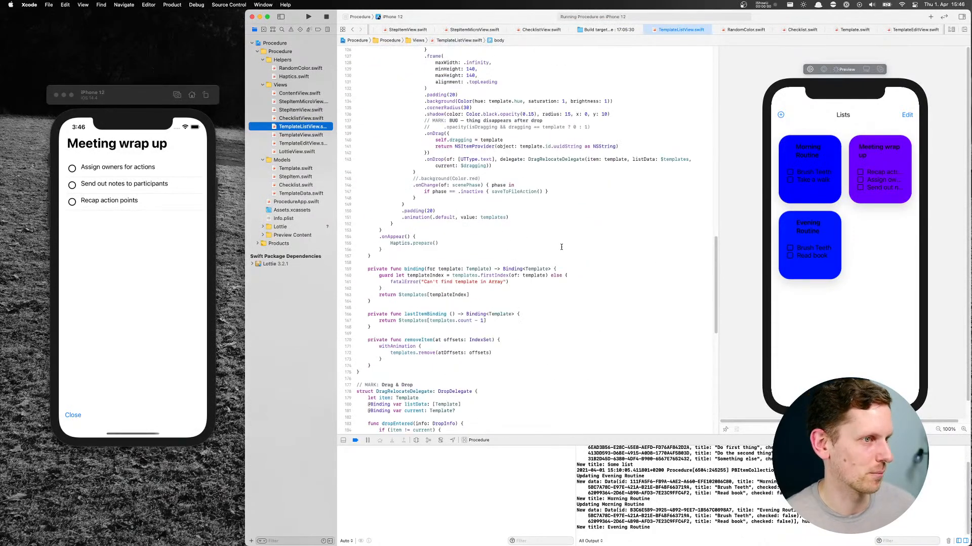
scroll(562, 246, "up", 20)
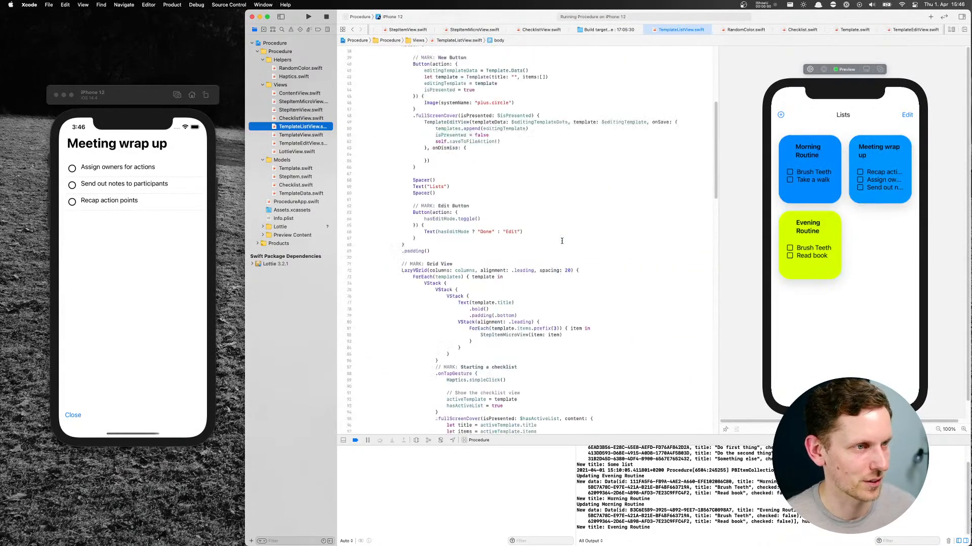
scroll(561, 241, "up", 3)
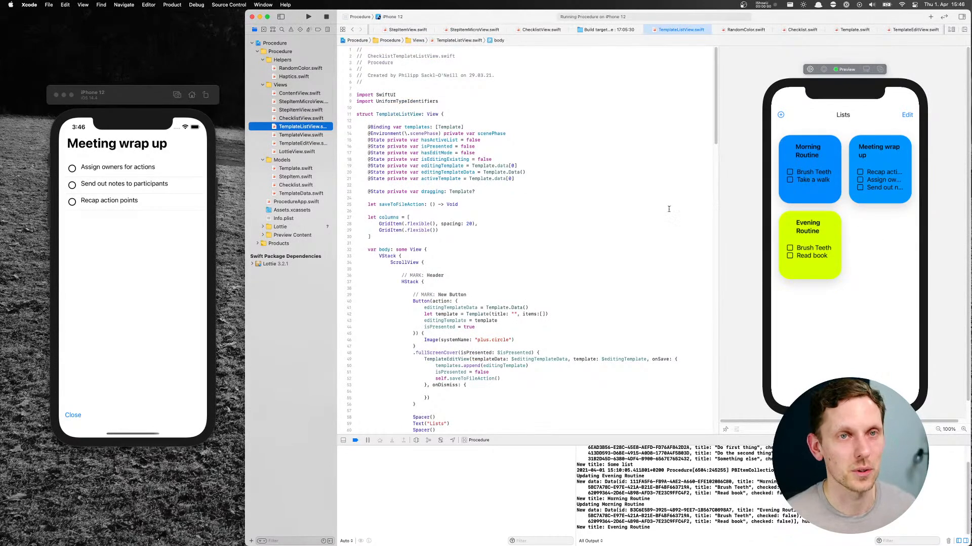
Examine the nested VStack blocks that build each tile in the Grid View section, including where the outermost VStack ends
left_click(498, 152)
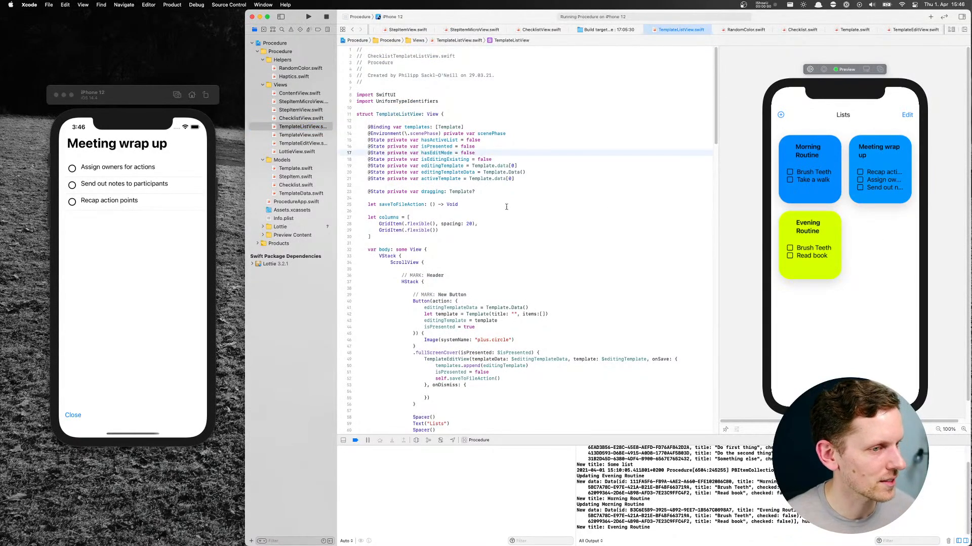
scroll(519, 265, "down", 10)
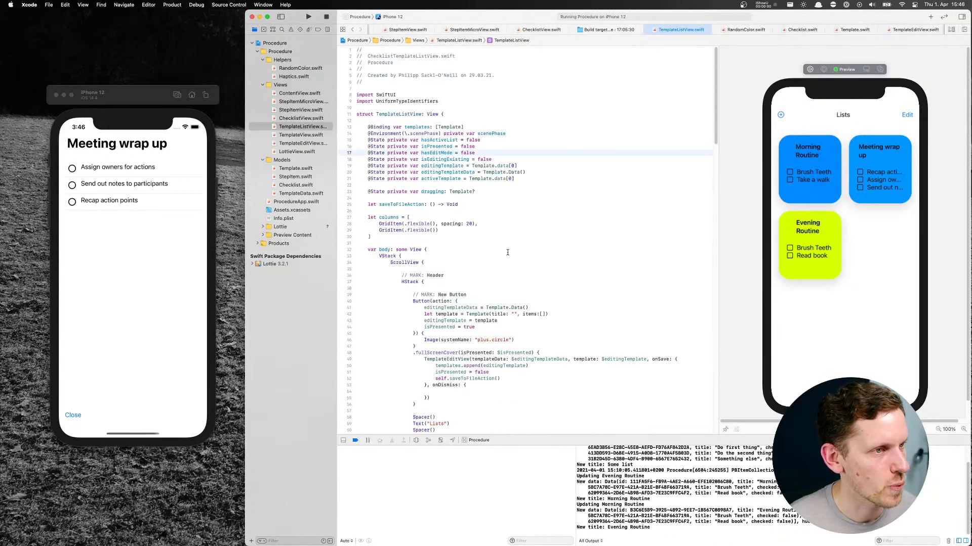
scroll(507, 252, "down", 15)
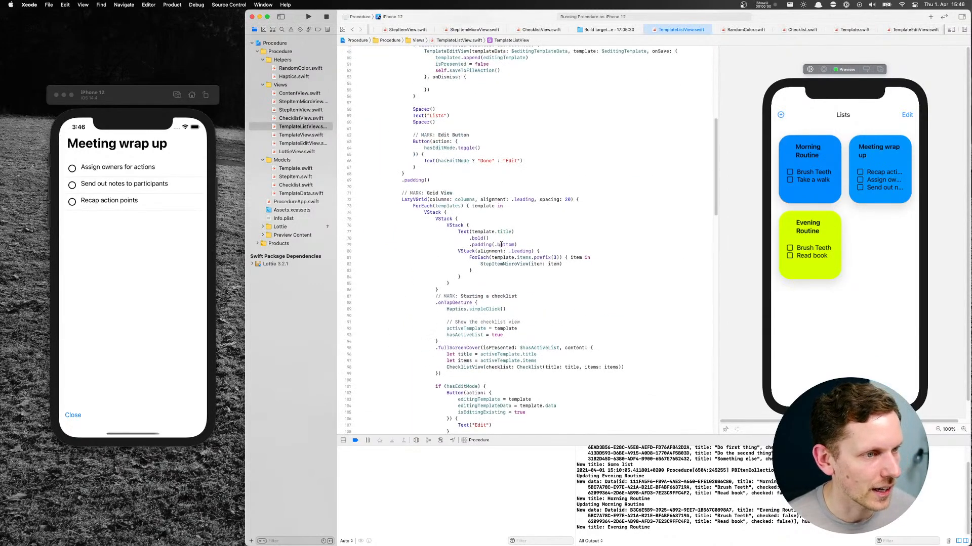
scroll(499, 233, "up", 5)
left_click(445, 260)
scroll(449, 202, "down", 1)
left_click(489, 193)
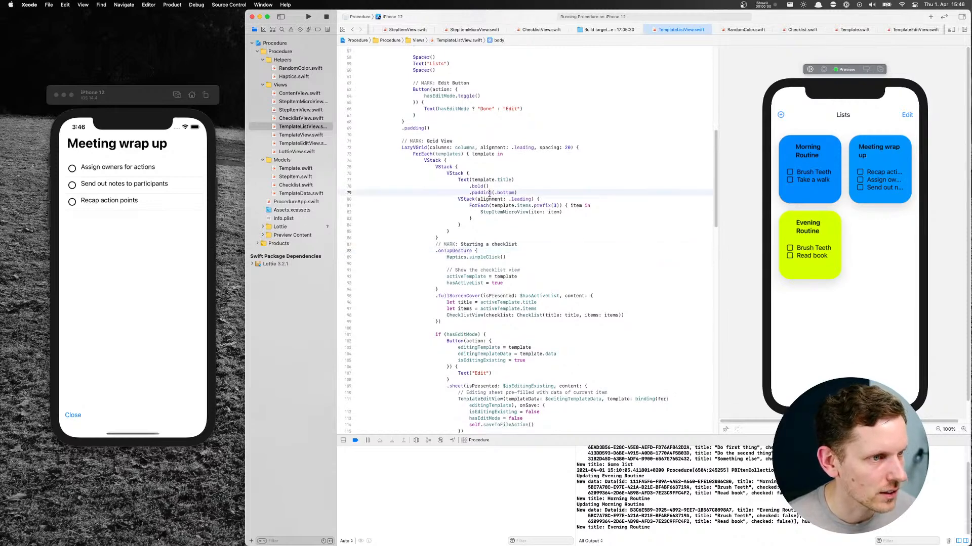
left_click(455, 204)
left_click_drag(472, 213, 472, 219)
left_click_drag(435, 167, 465, 236)
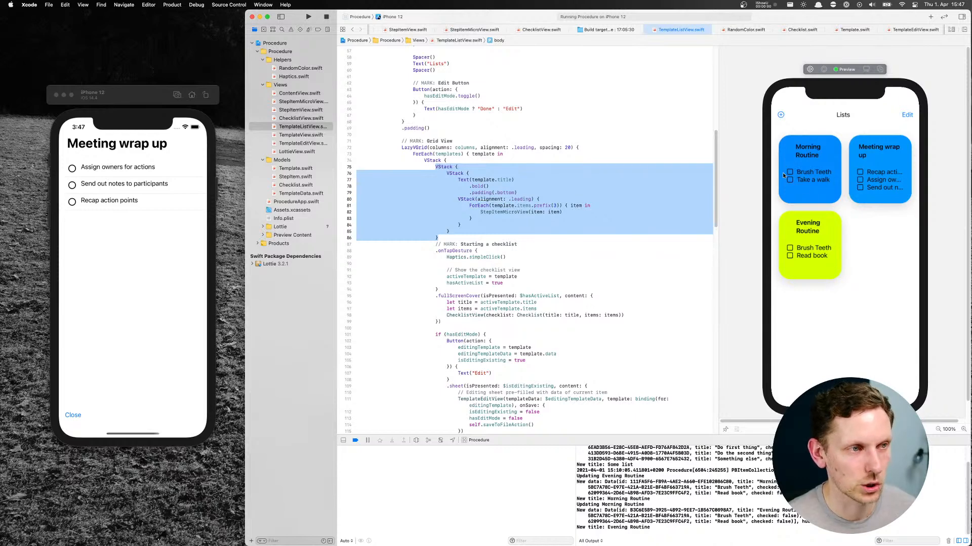
left_click(433, 160, "super")
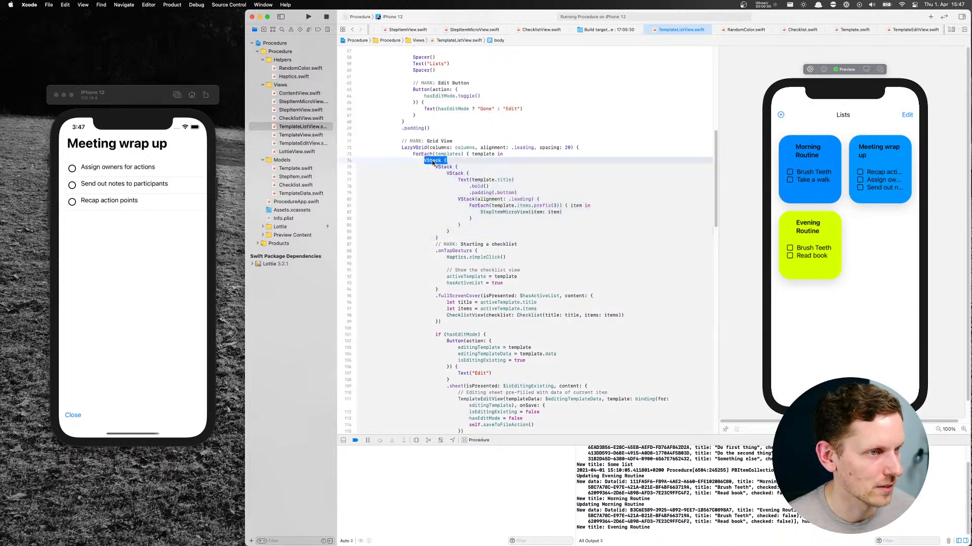
left_click(524, 183)
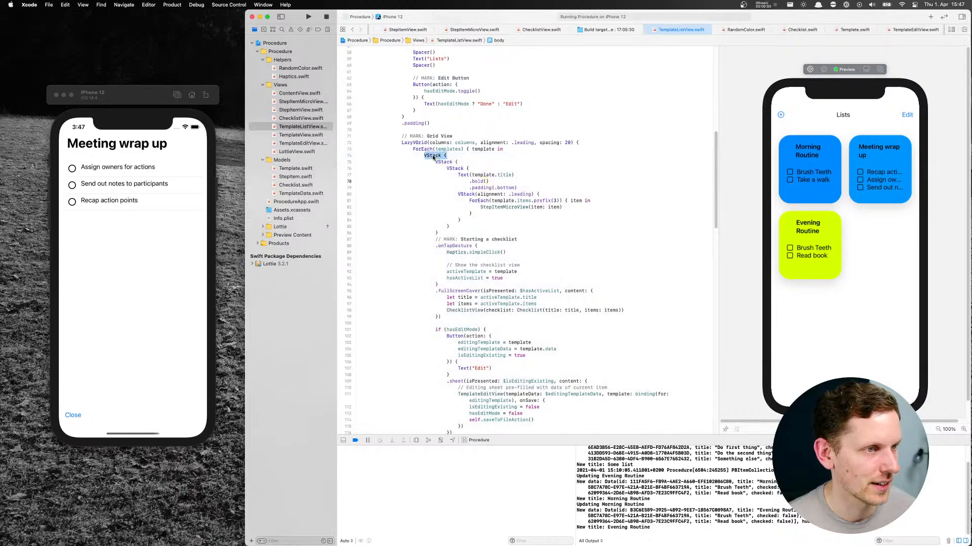
left_click(431, 156, "super")
left_click(523, 185)
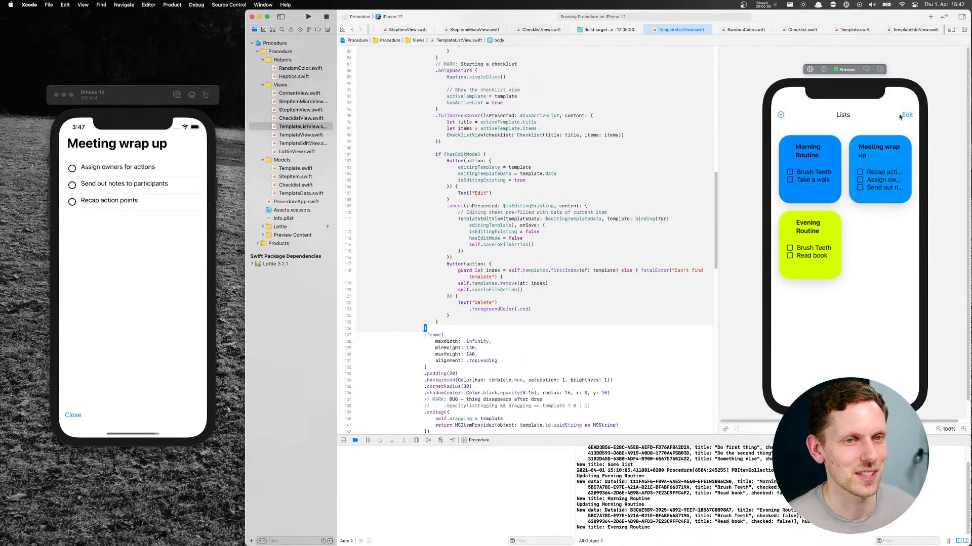
Start the live preview and turn the Lists screen's edit mode on and off again
left_click(899, 116)
left_click(809, 69)
left_click(907, 115)
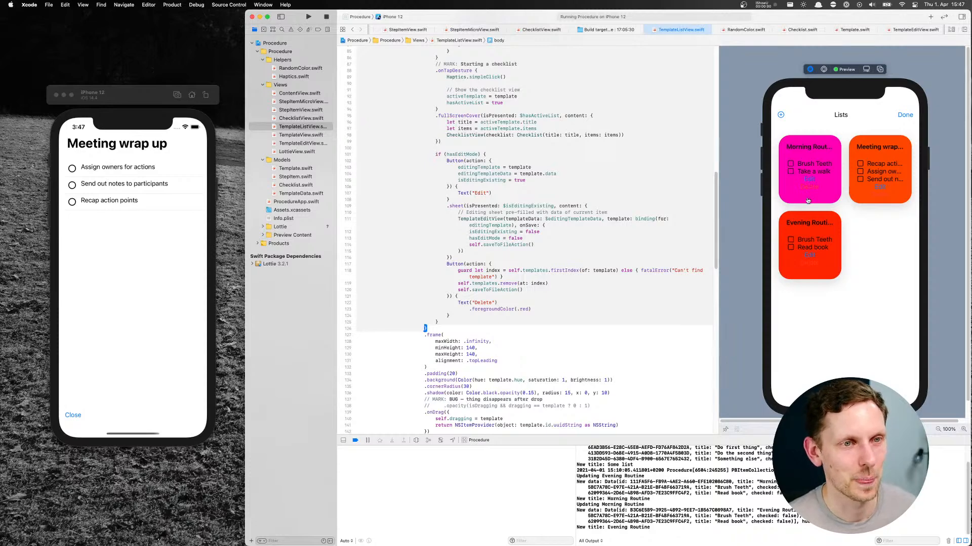
left_click(906, 116)
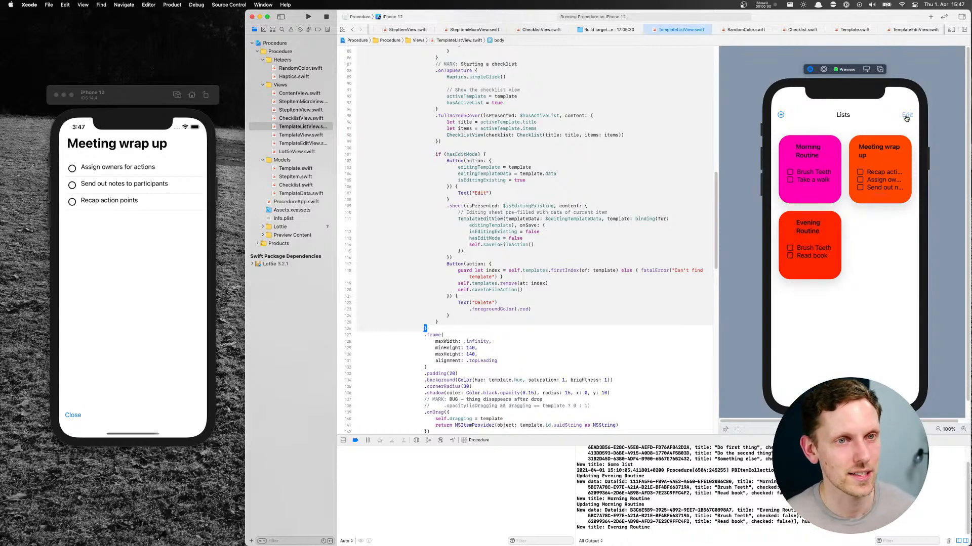
Switch to Figma and add two 24 × 24 circles to the upper red "Morning routine" tile, on its lower-left and upper-right corners
key("super+Tab")
key("Tab")
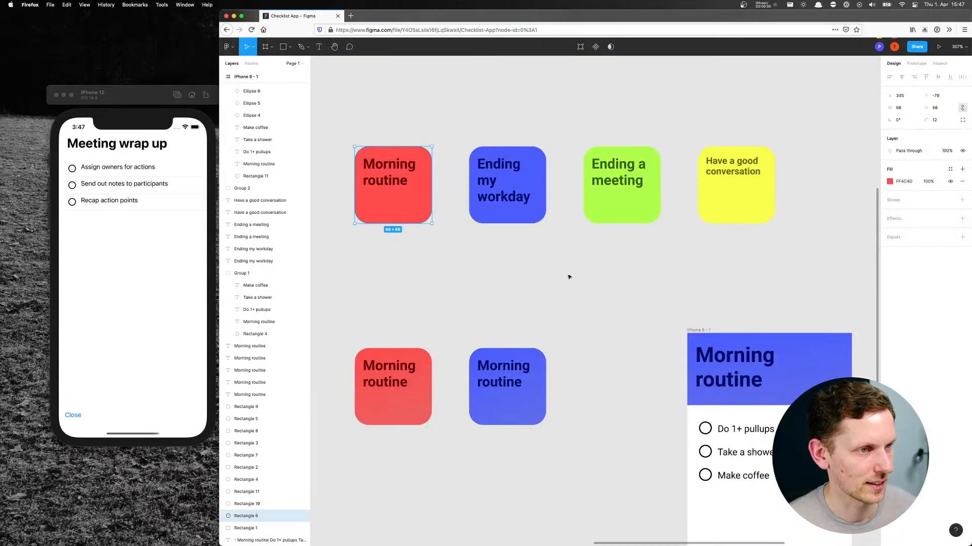
scroll(431, 251, "left", 5)
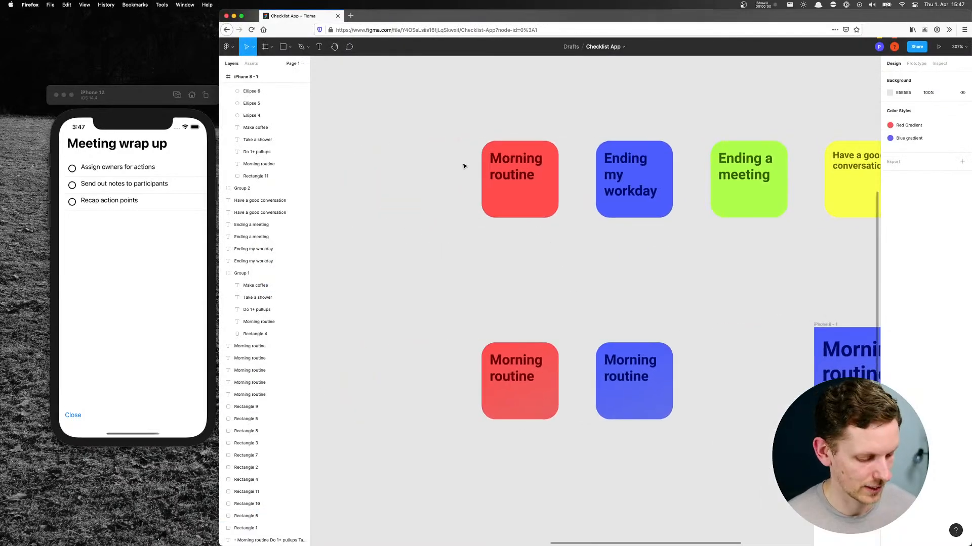
key("o")
mouse_move(477, 134)
left_mouse_down()
mouse_move(491, 149)
mouse_move(481, 145)
left_mouse_up()
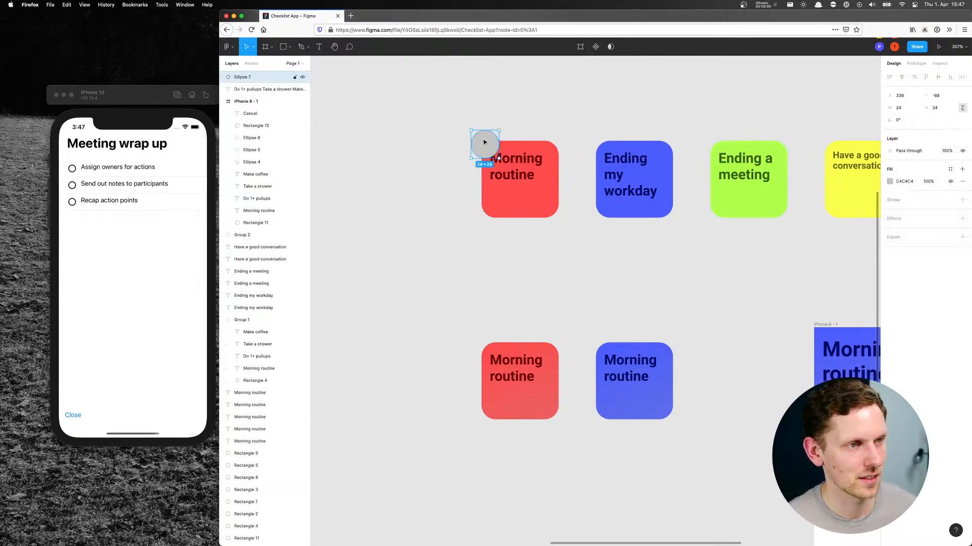
left_click_drag(486, 144, 484, 213, "alt")
left_click(557, 144)
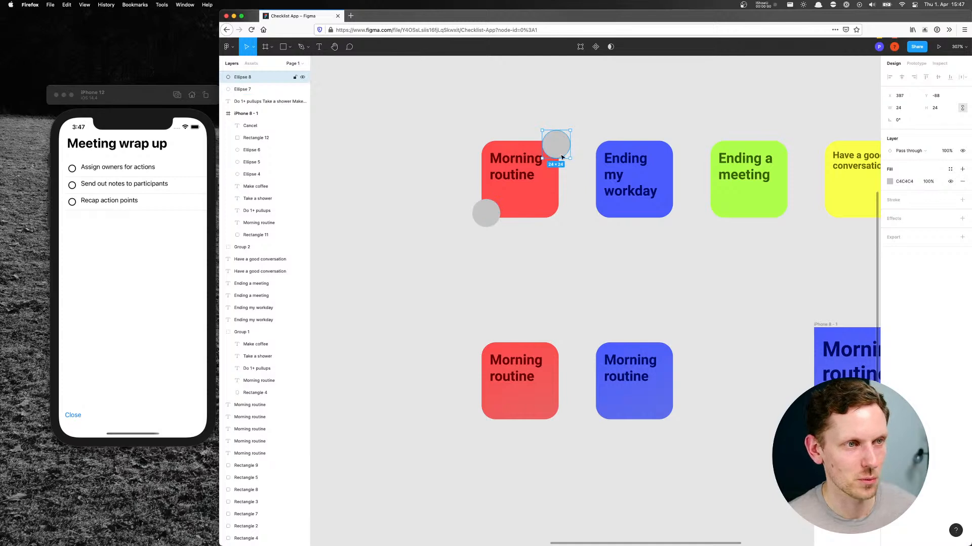
left_click(514, 114)
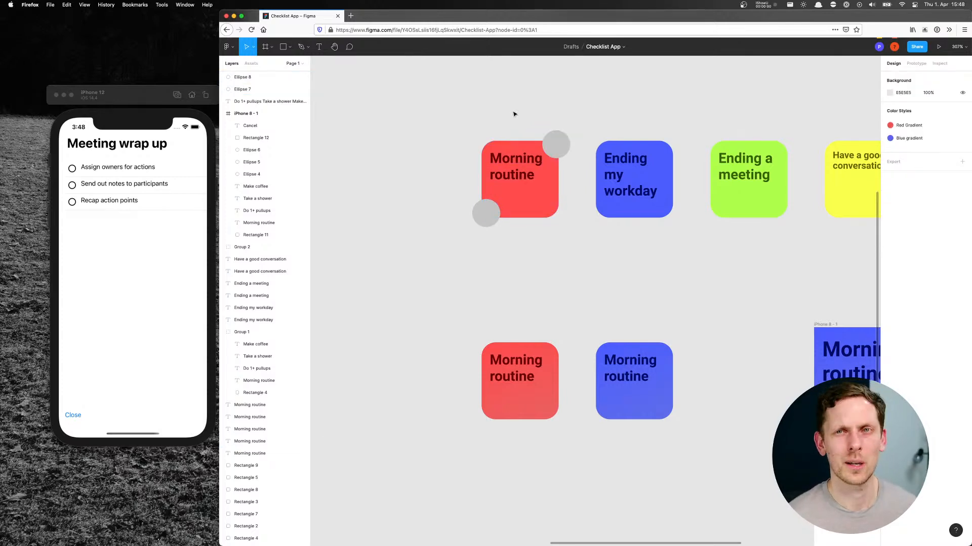
Switch to Xcode and delete the leading-aligned VStack with the StepItemMicroView loop below the tile title in TemplateListView.swift
key("super+Tab")
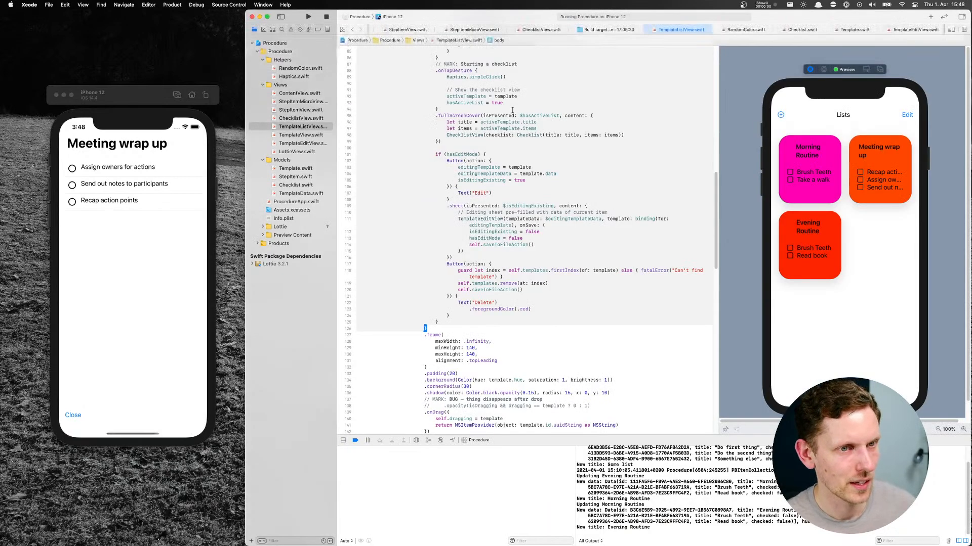
left_click(501, 159)
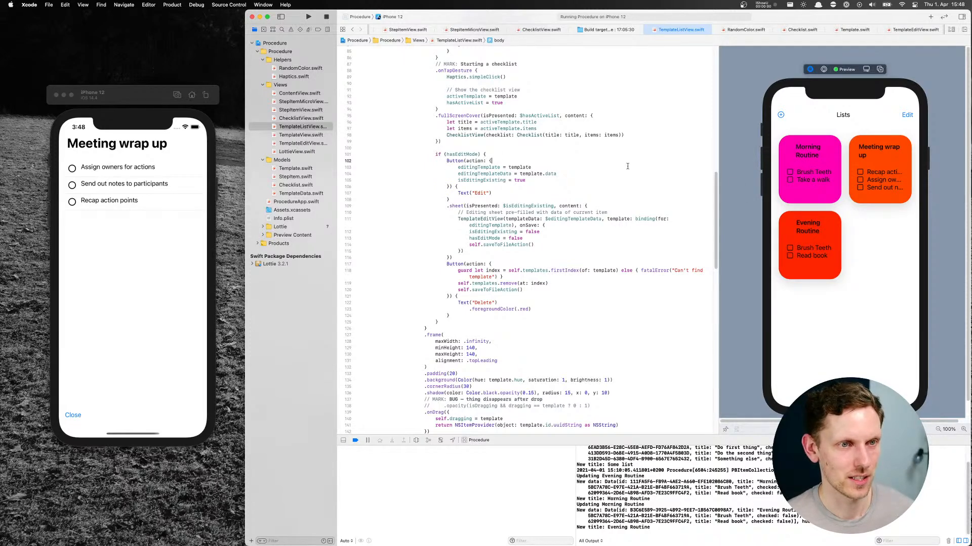
scroll(509, 156, "up", 15)
scroll(509, 156, "up", 3)
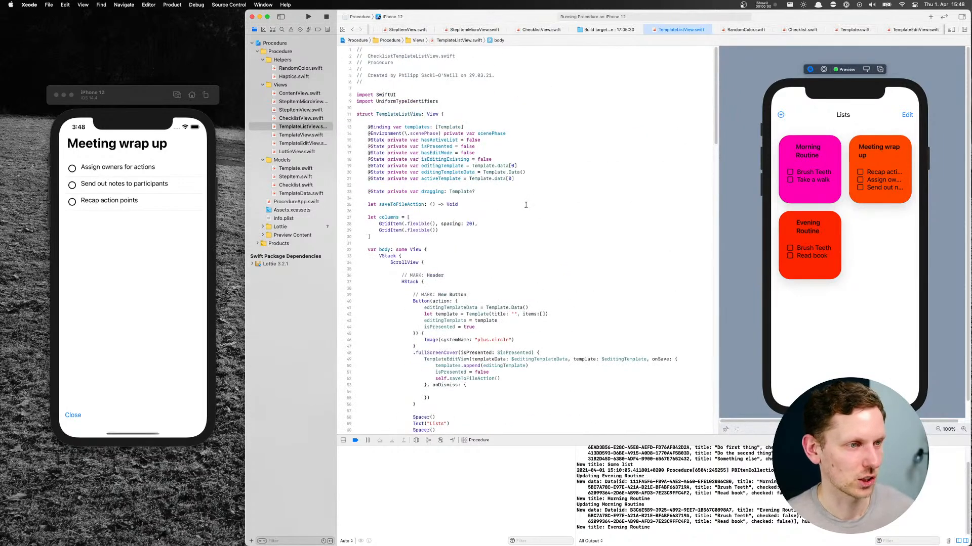
scroll(526, 205, "down", 7)
left_click(444, 185)
scroll(446, 175, "up", 2)
scroll(446, 170, "up", 5)
scroll(505, 201, "down", 12)
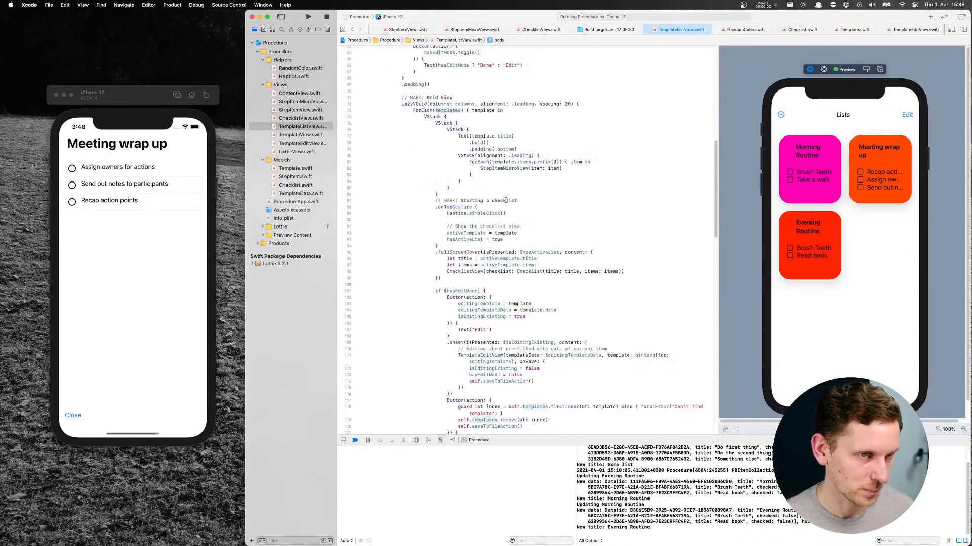
left_click(455, 156)
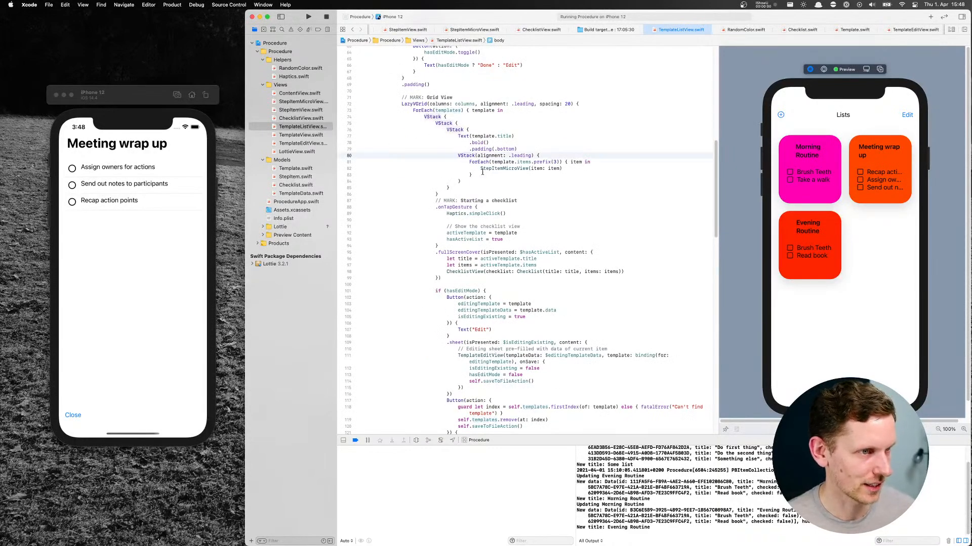
left_click_drag(464, 180, 342, 157)
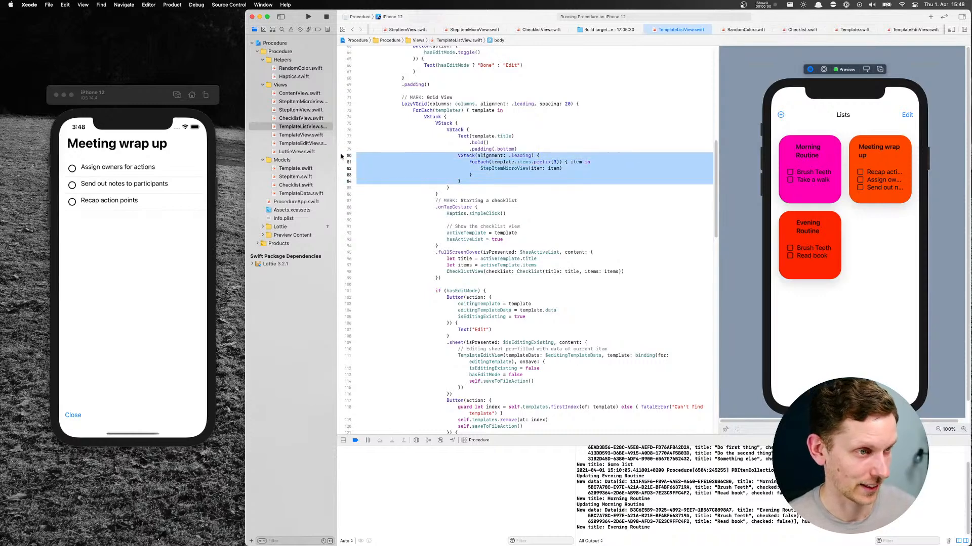
key("BackSpace")
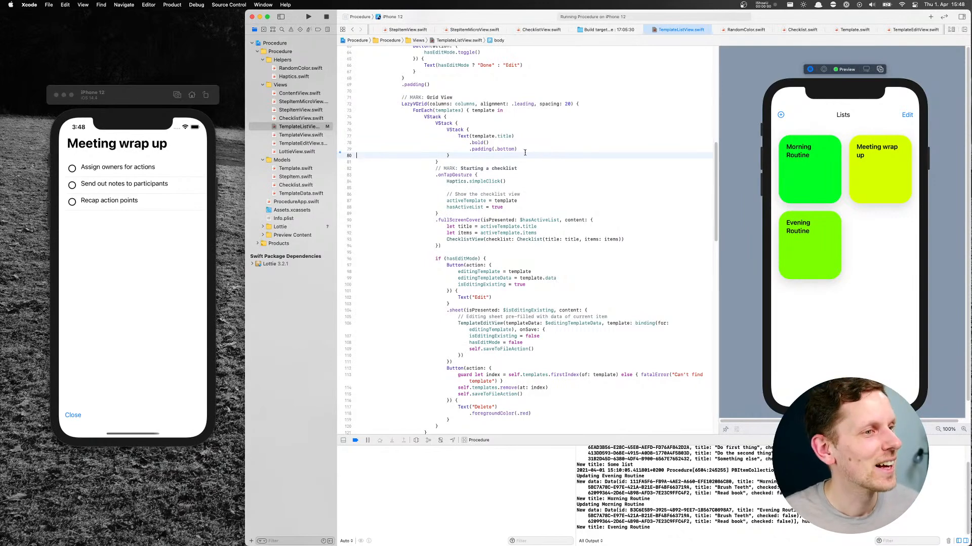
Switch to Safari and search the web for "swiftui text size" in a new tab
left_click(528, 137)
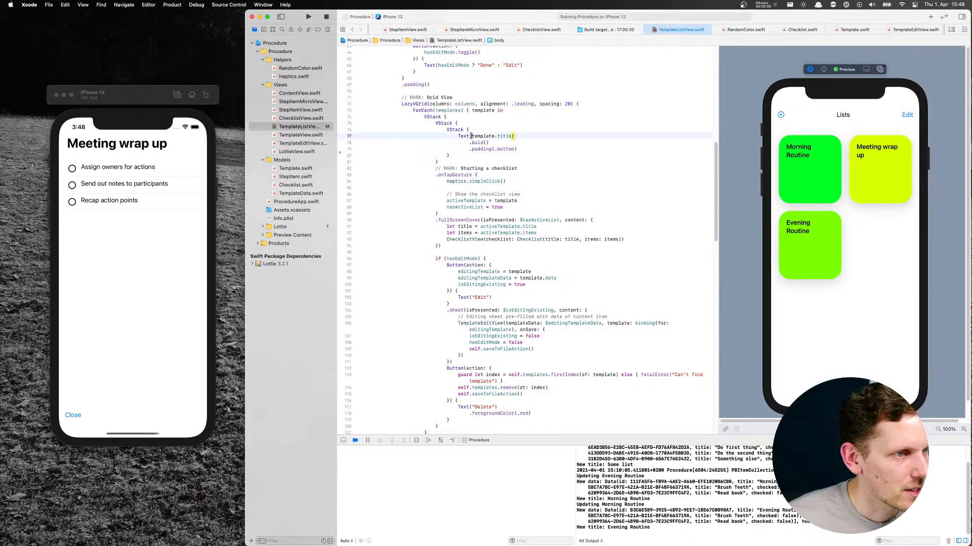
left_click(489, 143)
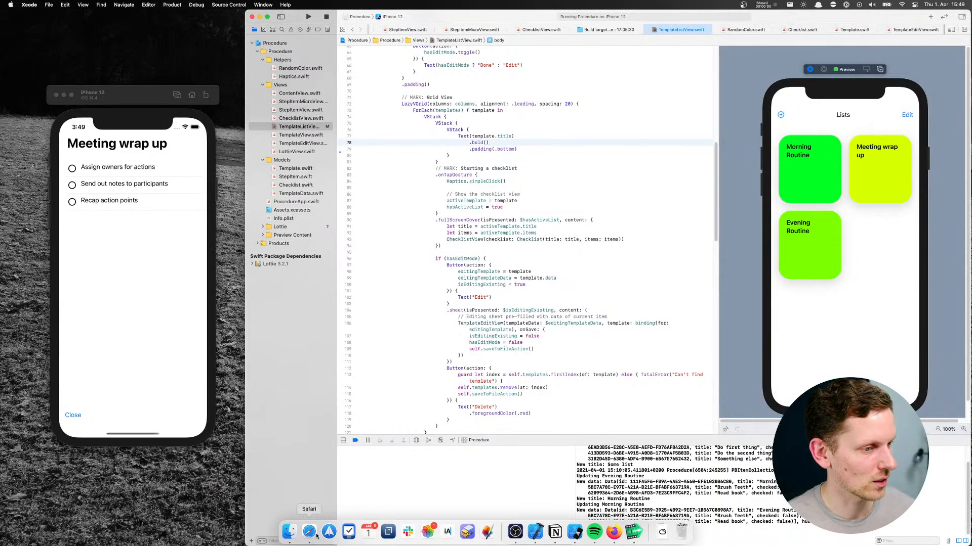
left_click(319, 535)
key("super+t")
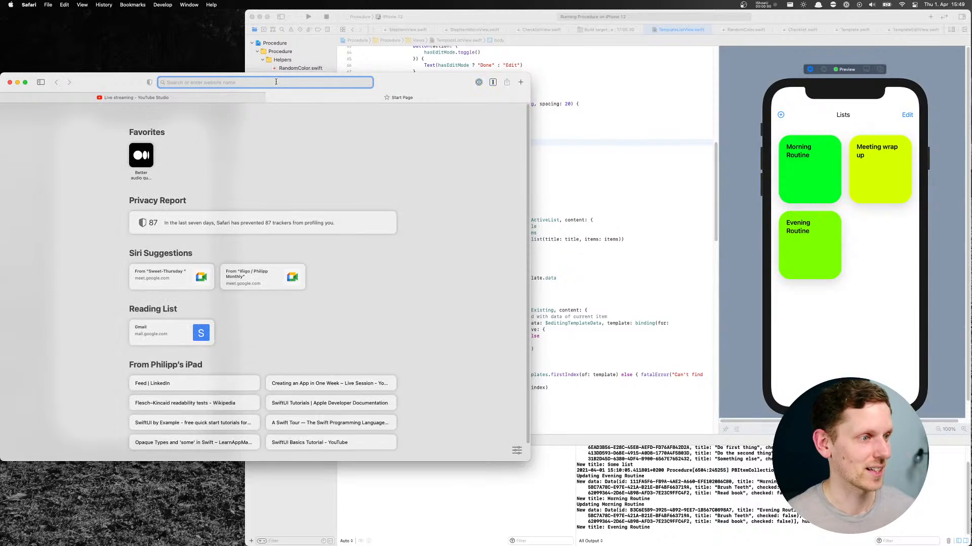
type("swift")
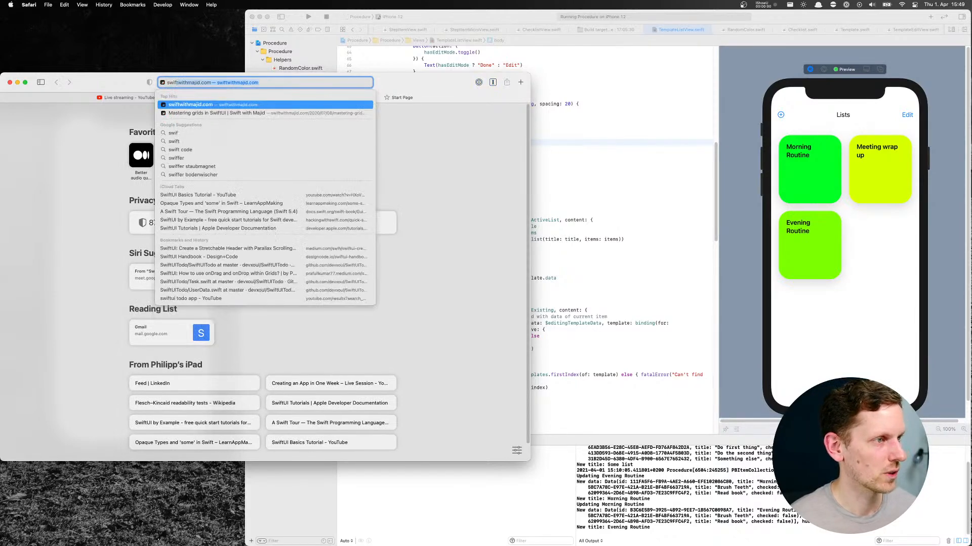
type("ui text size")
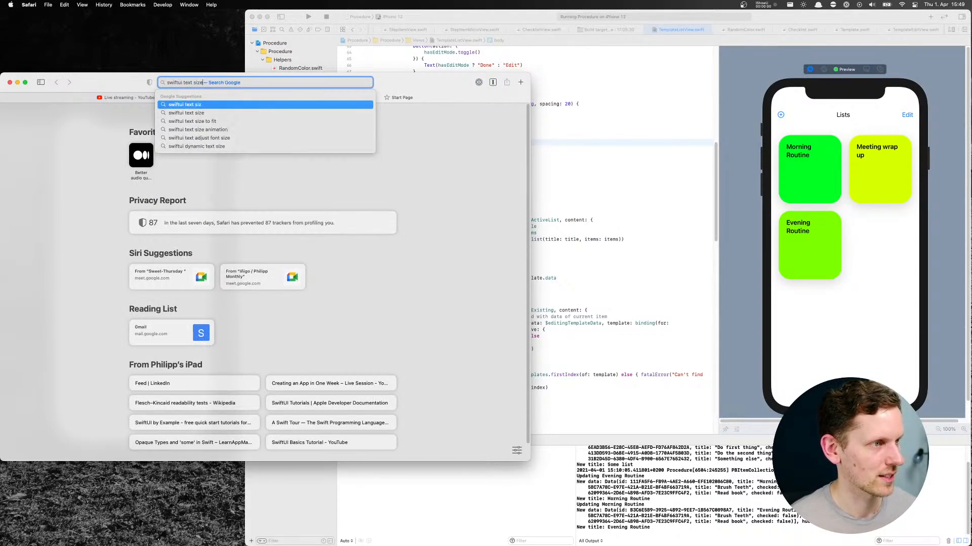
key("Return")
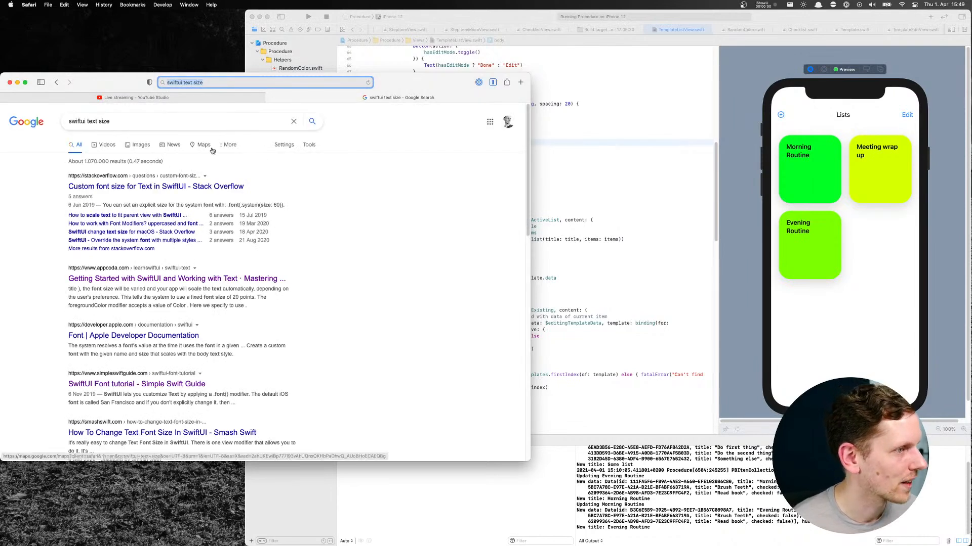
Open the Stack Overflow question "Custom font size for Text in SwiftUI" from the search results and read its top answers
scroll(354, 202, "down", 3)
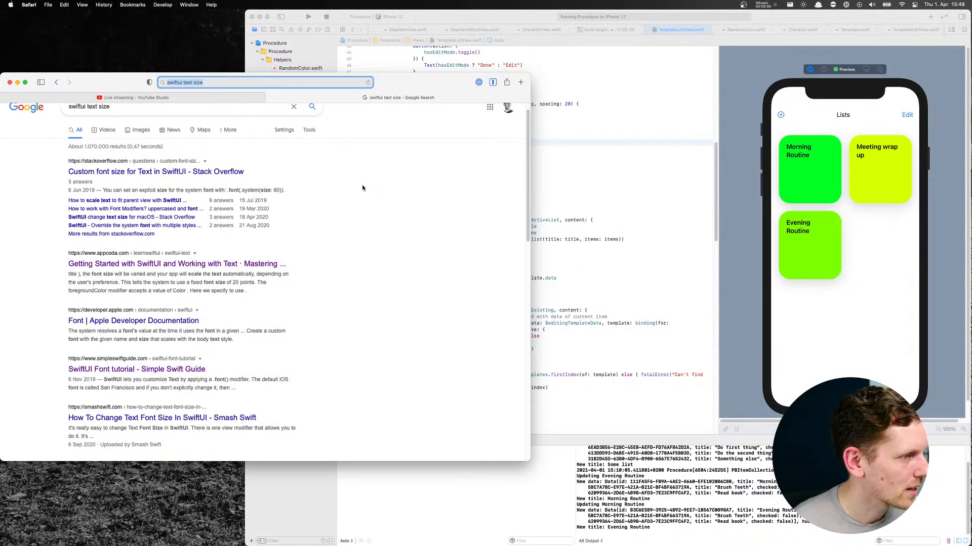
scroll(332, 241, "down", 5)
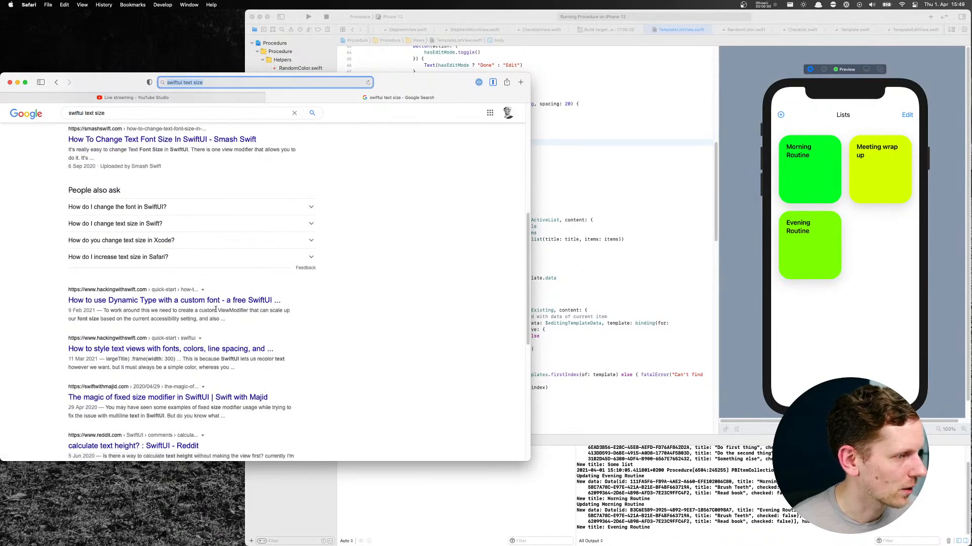
scroll(216, 312, "down", 1)
scroll(216, 311, "up", 8)
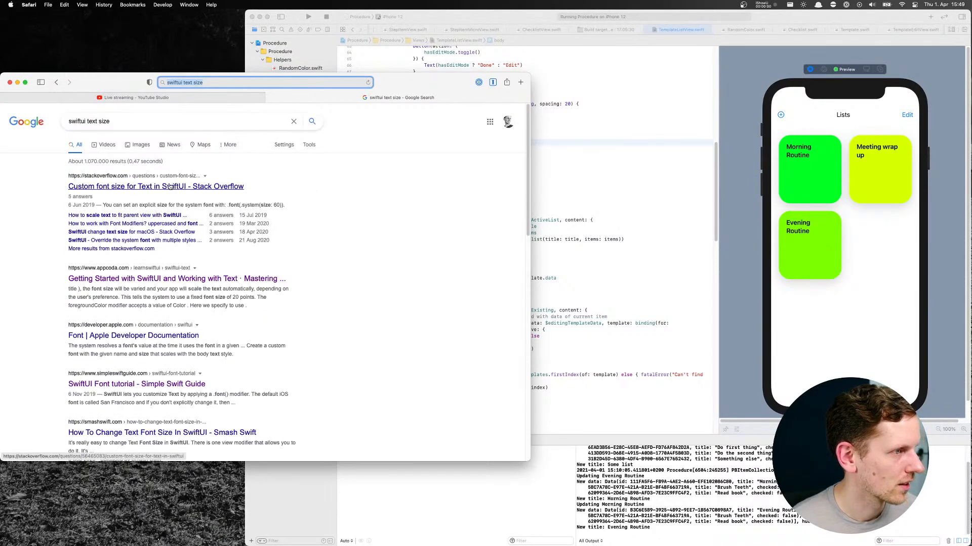
left_click(170, 186)
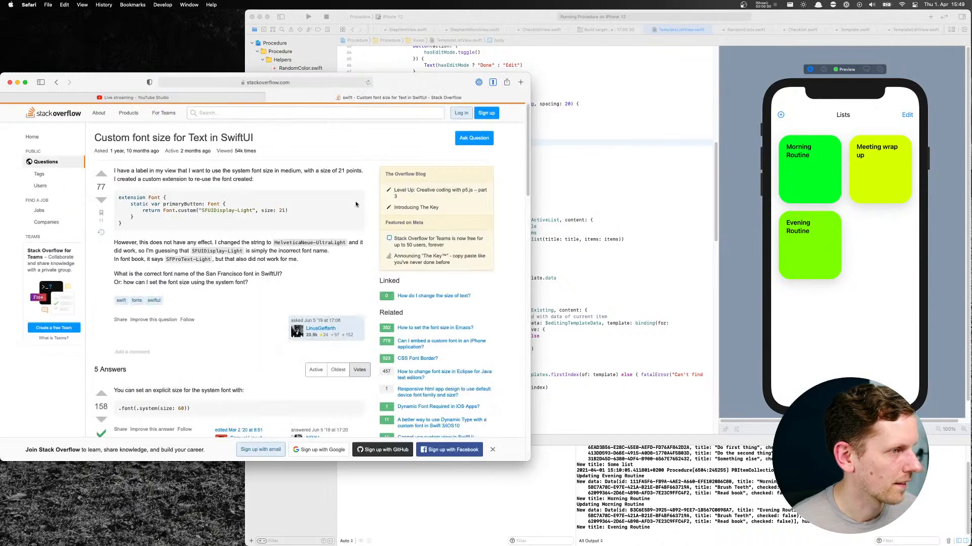
scroll(190, 282, "down", 5)
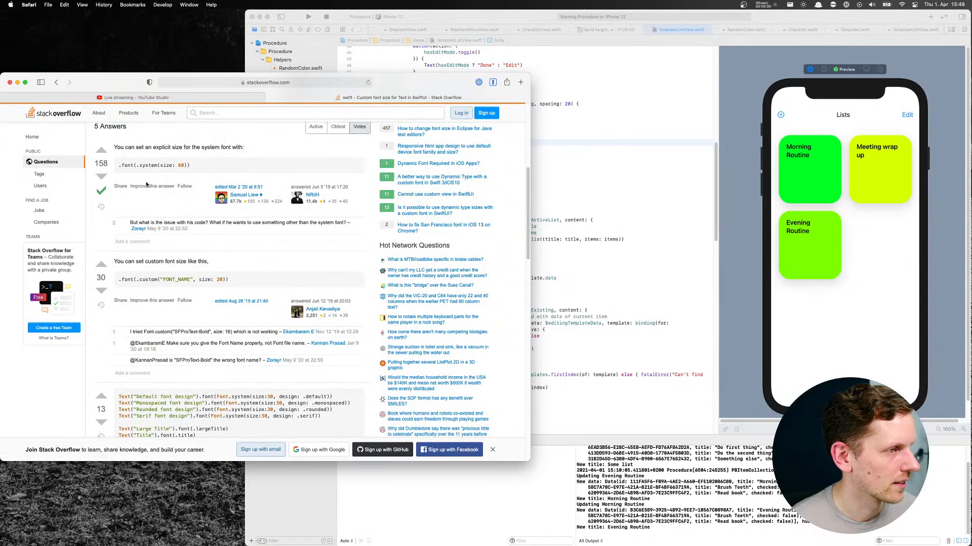
Switch to Xcode and start a .font( modifier on a new line below .bold() on the template title Text
left_click(557, 150)
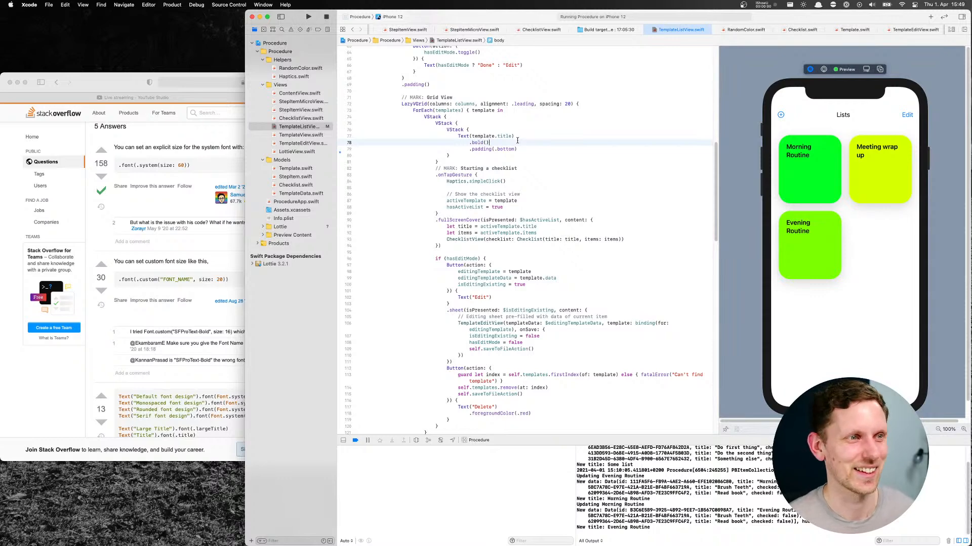
key("Return")
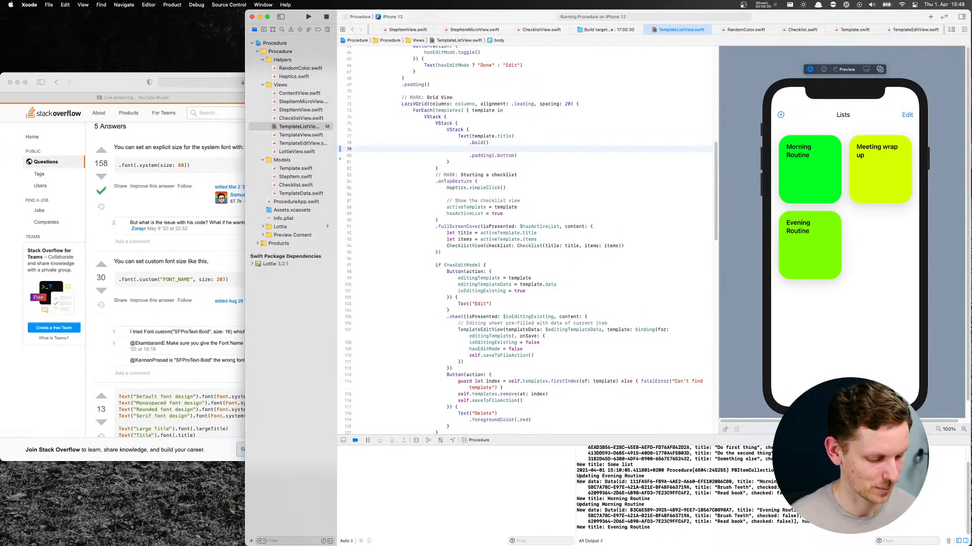
type(".")
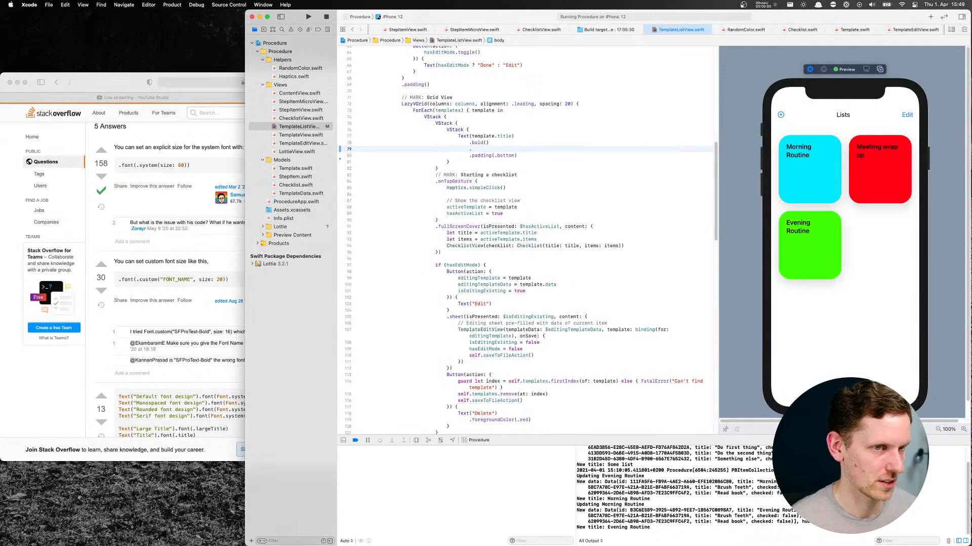
type("font")
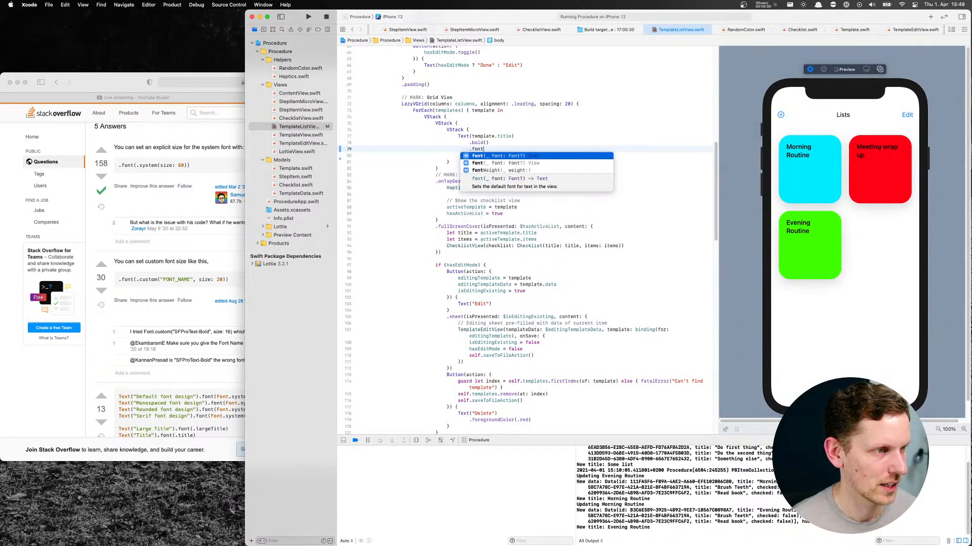
type("(")
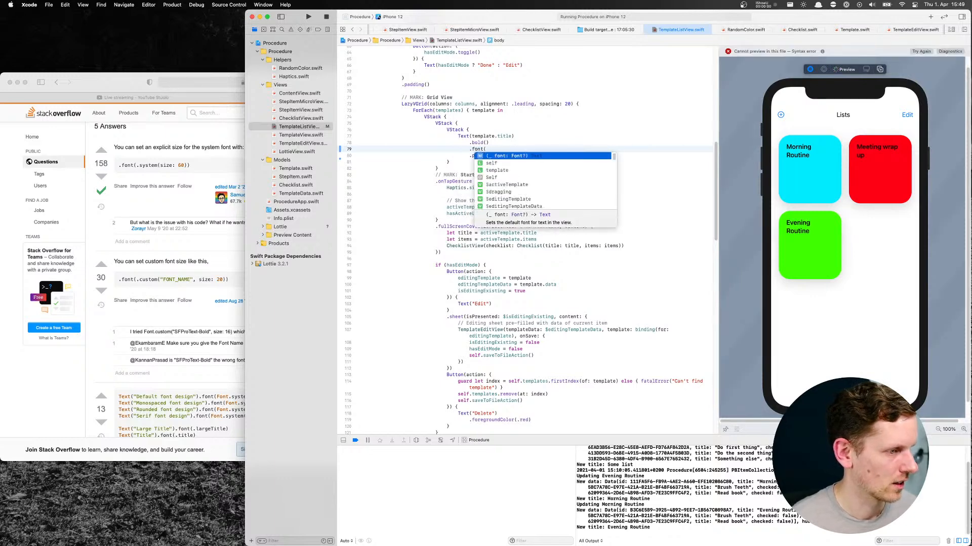
Switch to Safari and check the further Stack Overflow answers for system font syntax examples
left_click(205, 349)
scroll(208, 342, "down", 3)
scroll(208, 342, "down", 1)
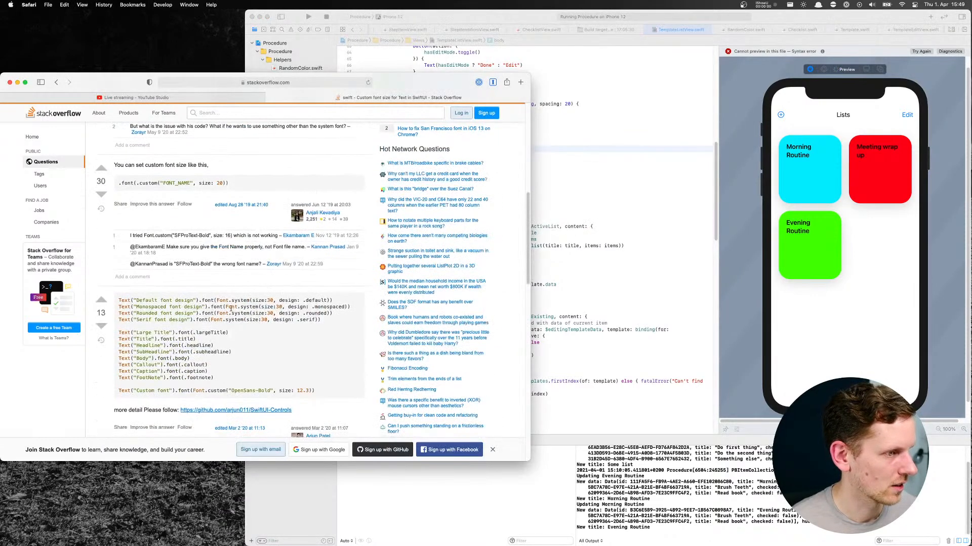
scroll(241, 302, "down", 1)
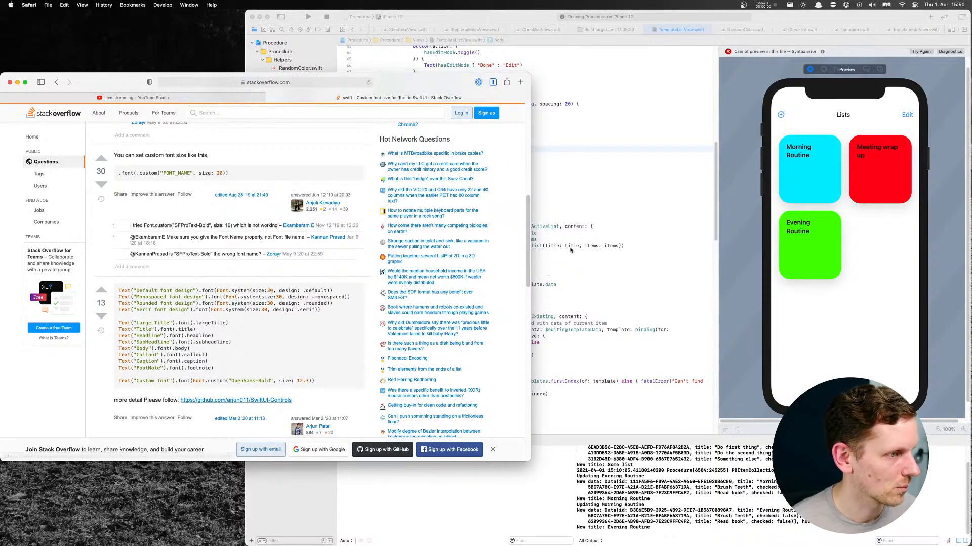
Switch to Xcode and complete the title's font modifier as Font.system(size: 10)
left_click(576, 245)
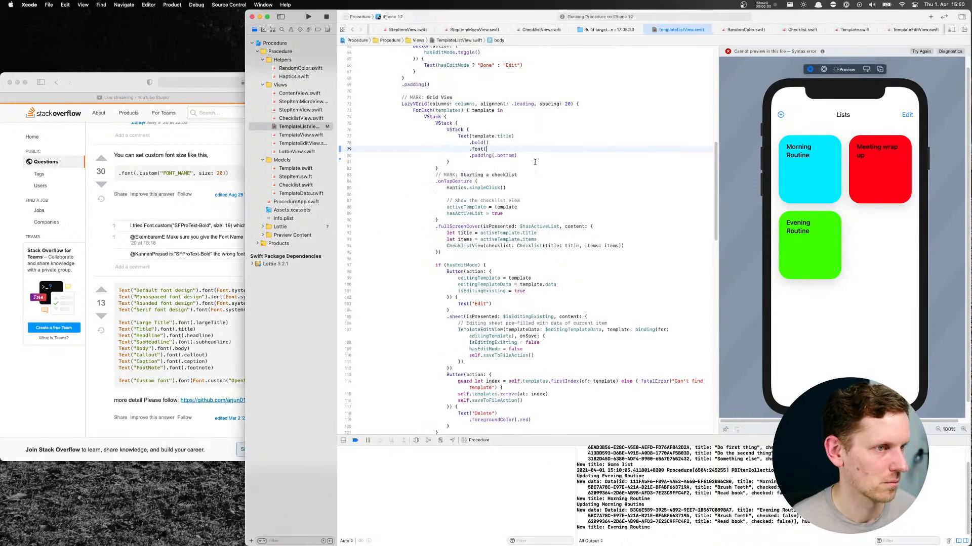
type("Font.sy")
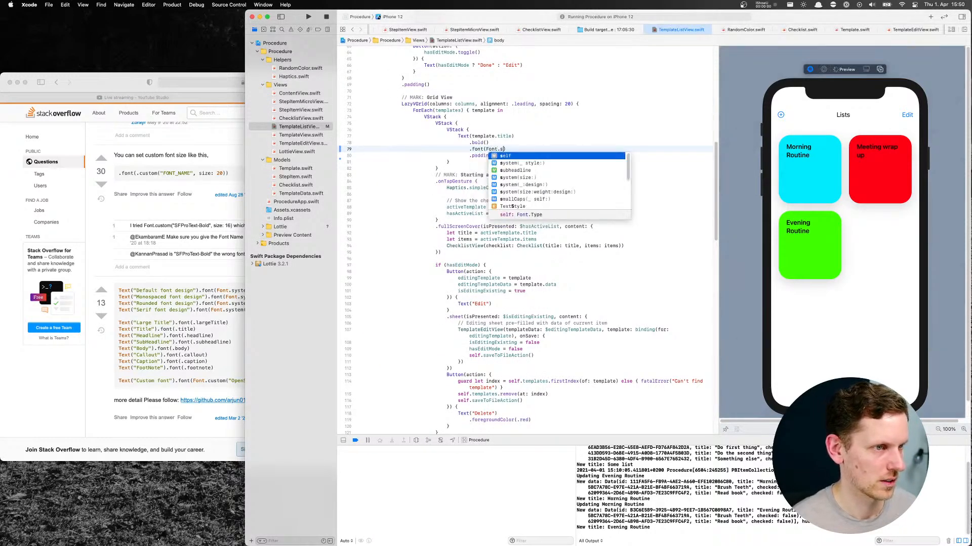
key("Down")
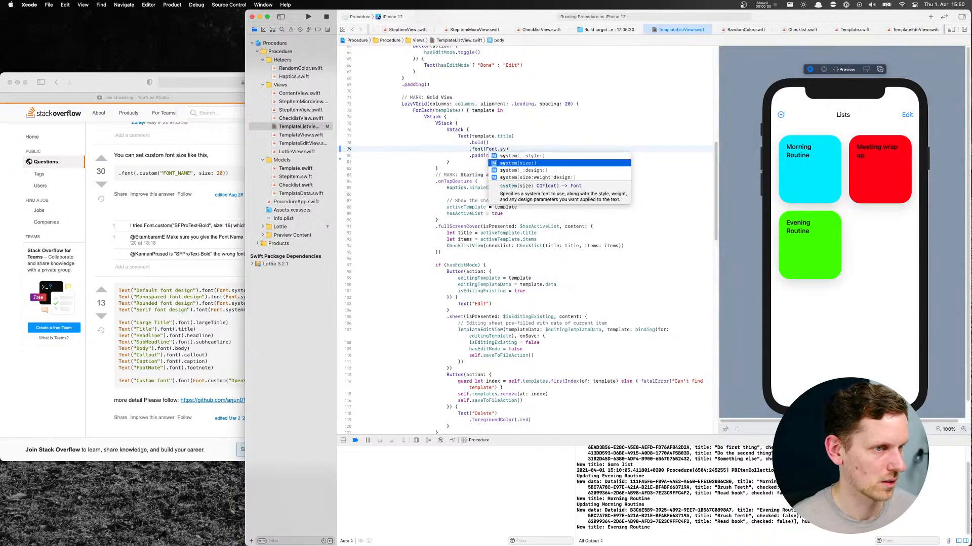
key("Return")
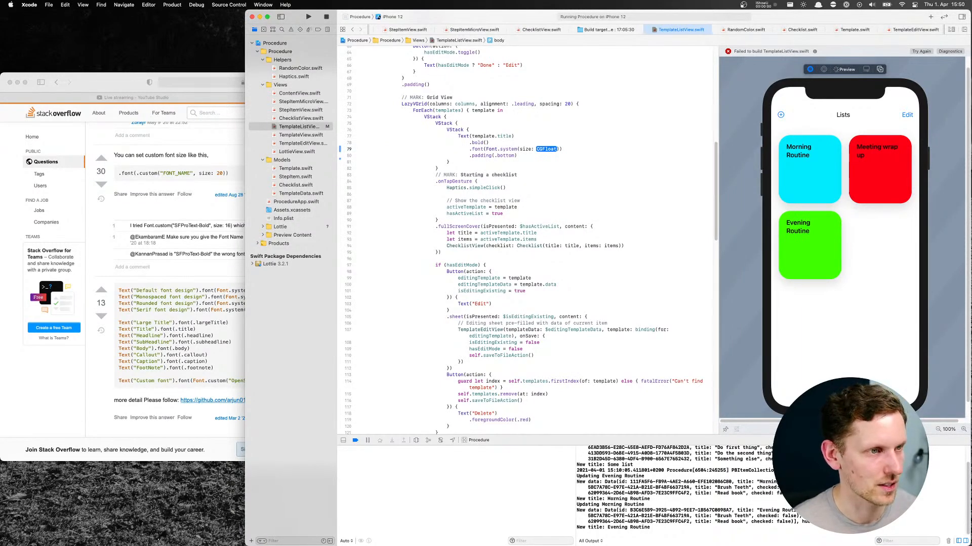
type("10")
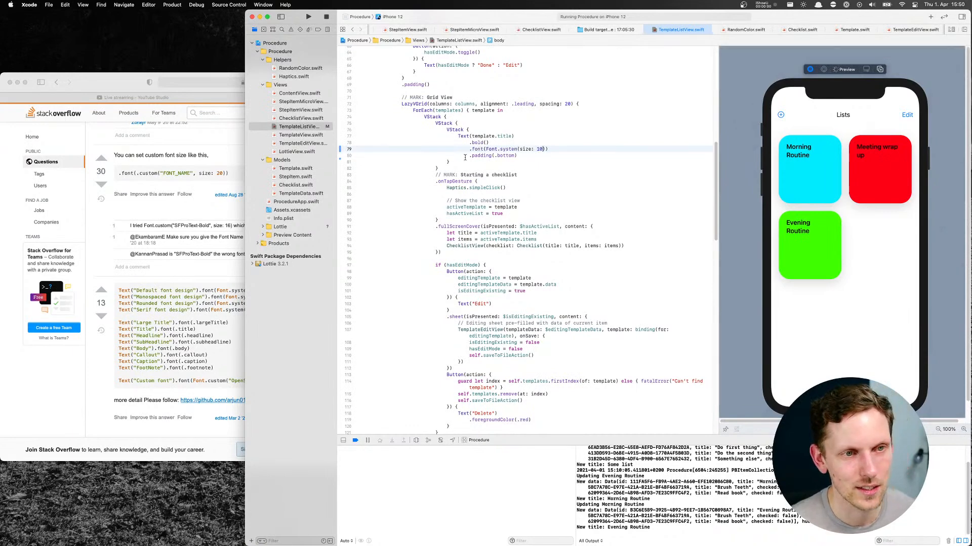
Try tile title font sizes of 50, 40 and 20 in the font modifier, and settle on 30
double_click(539, 149)
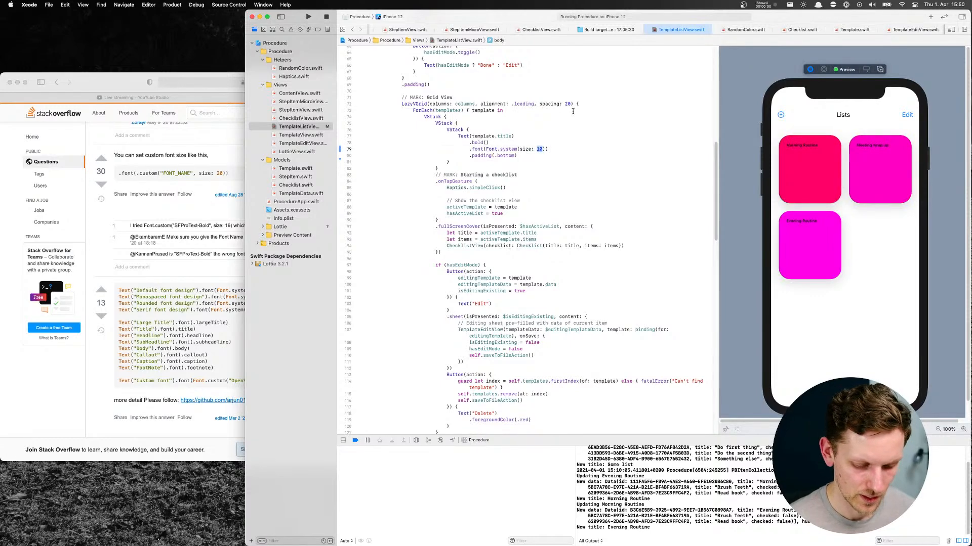
type("50")
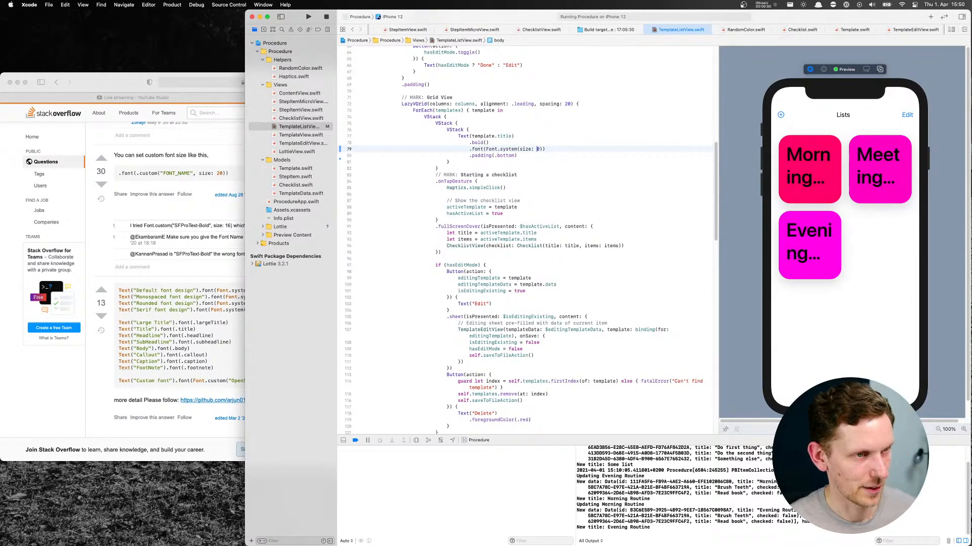
type("3")
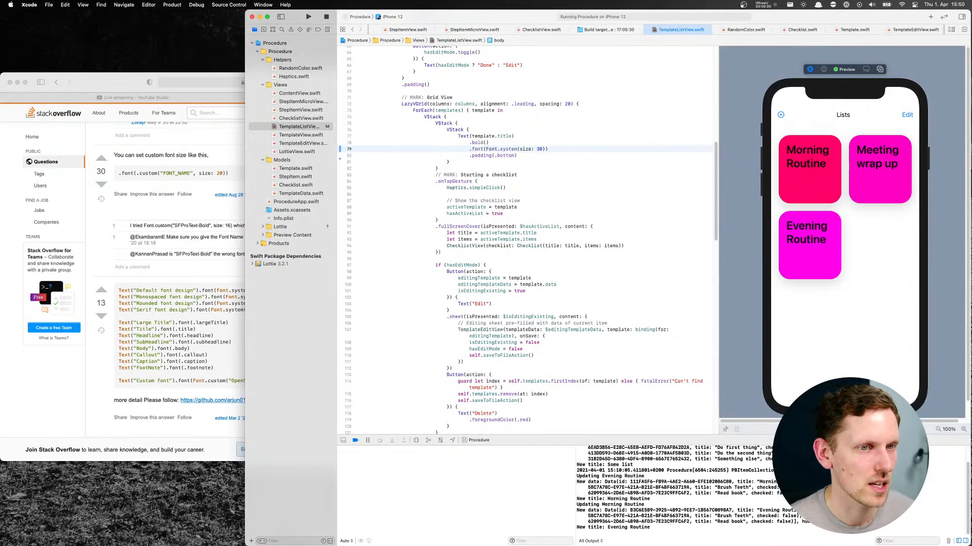
type("4")
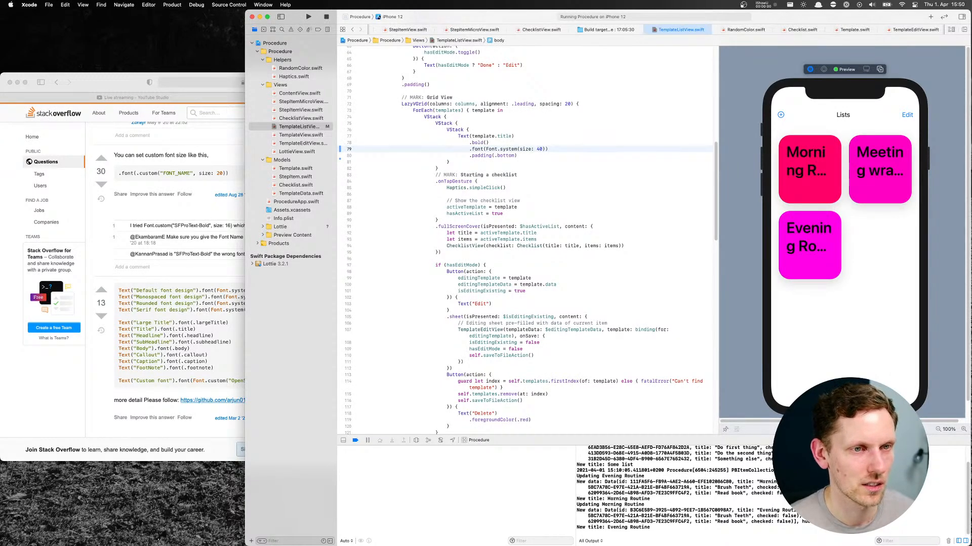
key("BackSpace")
type("2")
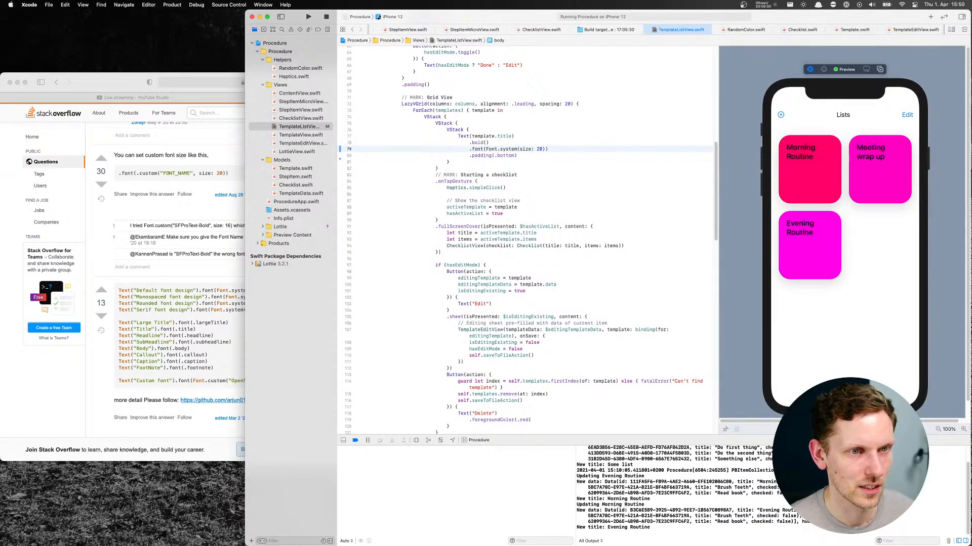
key("BackSpace")
type("3")
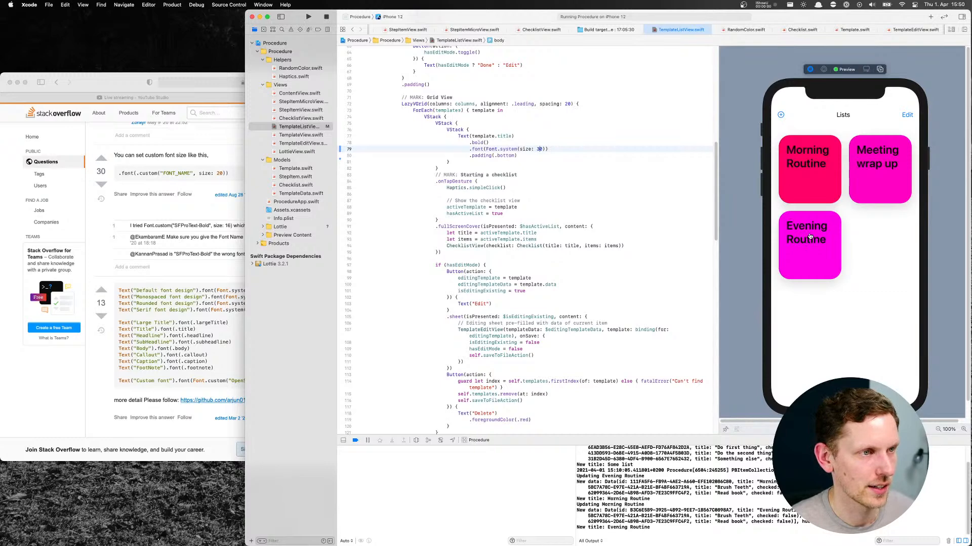
Set both the minHeight and maxHeight of the template tile's frame modifier to 130
left_click(476, 220)
scroll(459, 178, "up", 1)
scroll(459, 178, "up", 10)
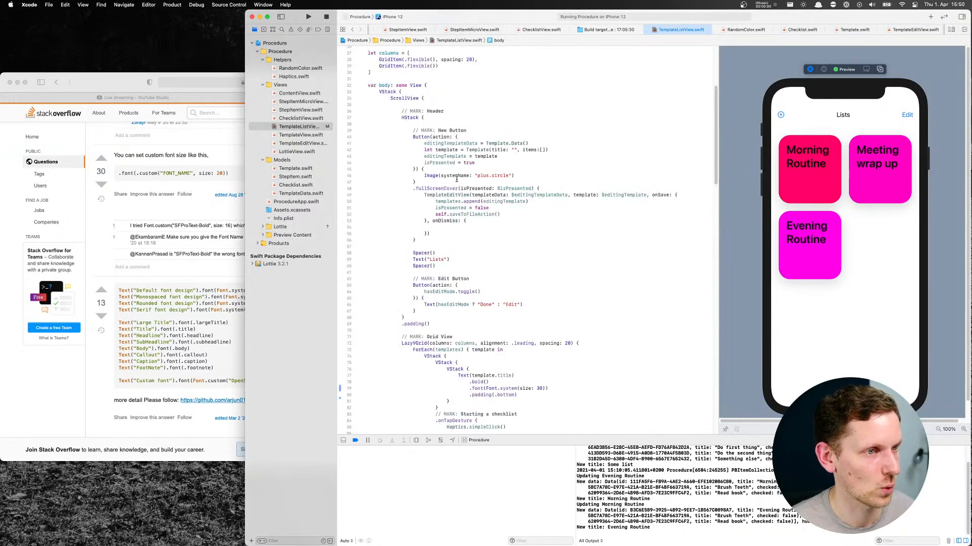
scroll(456, 179, "down", 12)
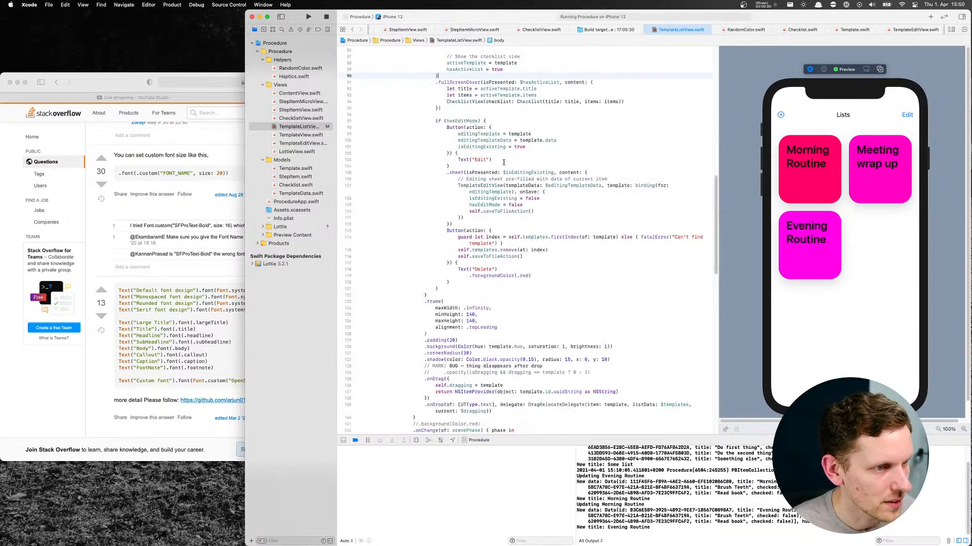
left_click(483, 321)
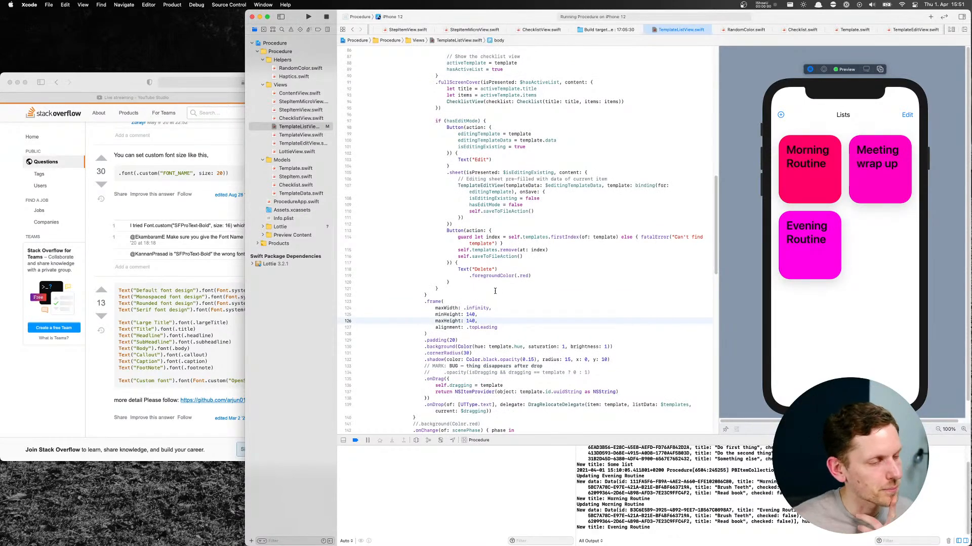
double_click(472, 308)
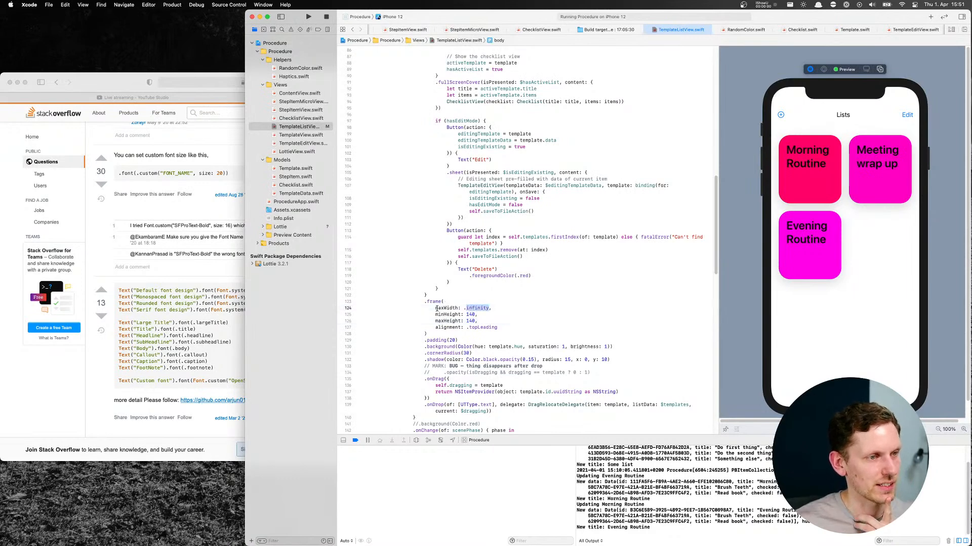
left_click_drag(437, 308, 492, 305)
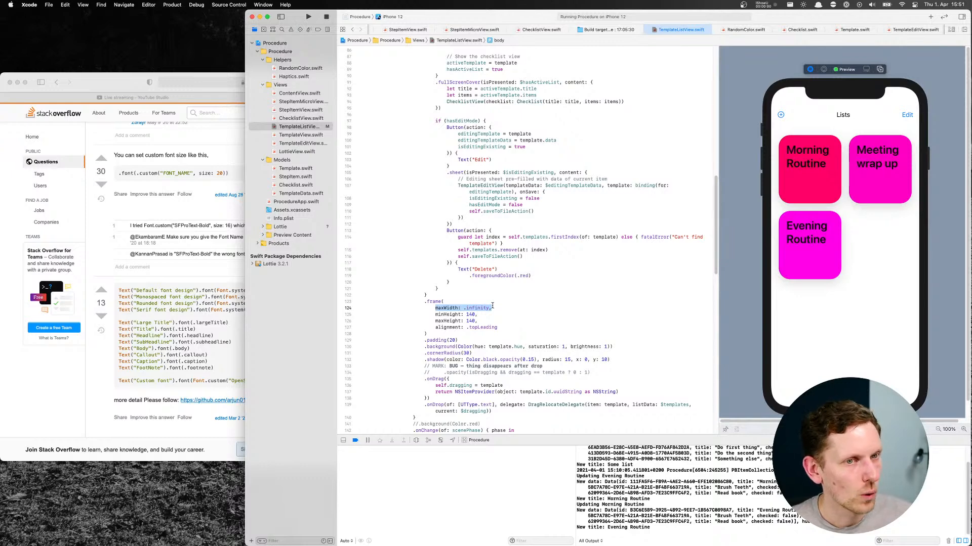
left_click(470, 314)
key("BackSpace")
type("3")
key("Down")
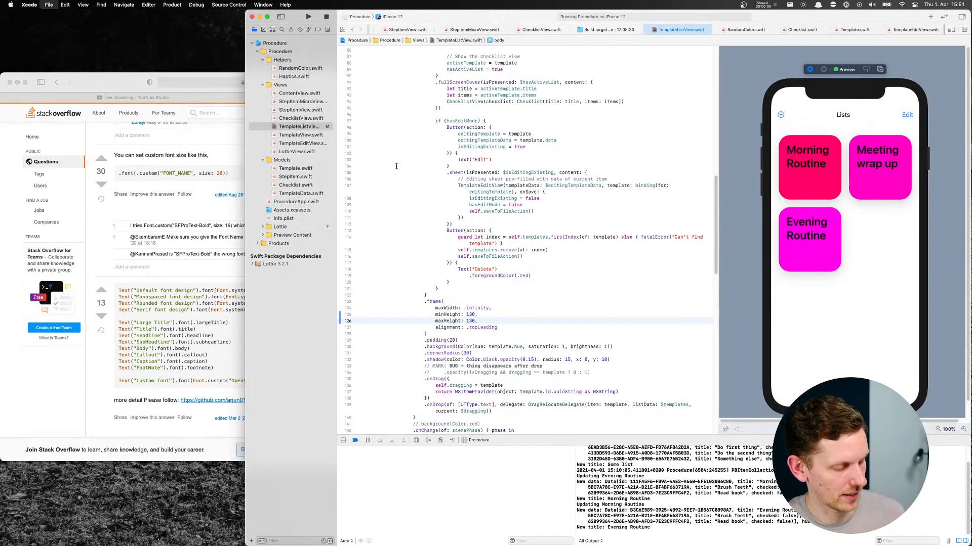
Examine the hue property and its random initialisation in Template.swift, and return to TemplateListView.swift
left_click(302, 169)
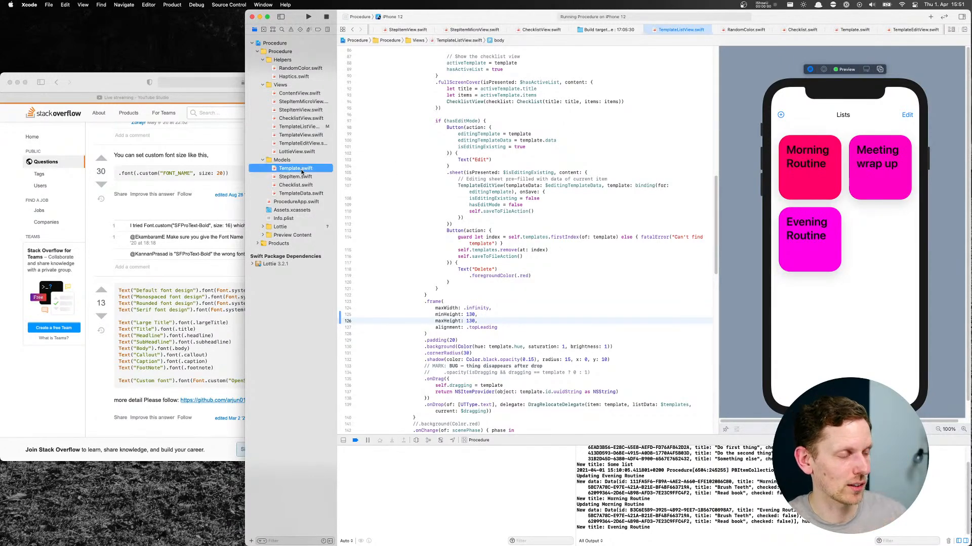
left_click(299, 127)
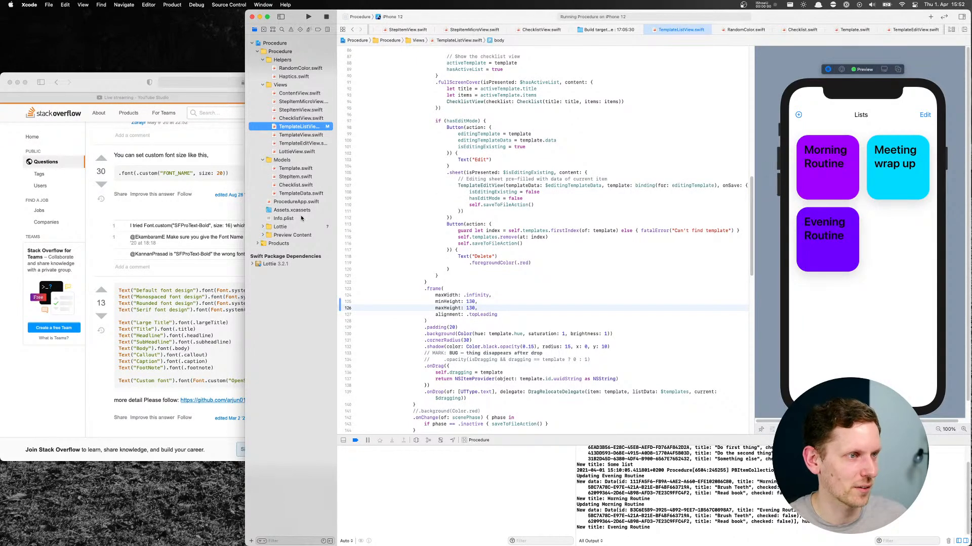
left_click(298, 169)
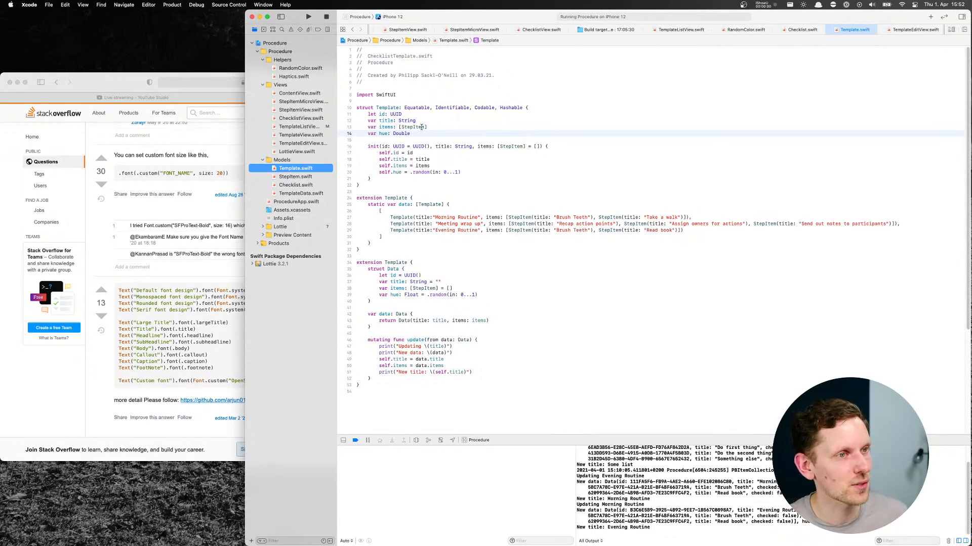
left_click_drag(364, 134, 431, 133)
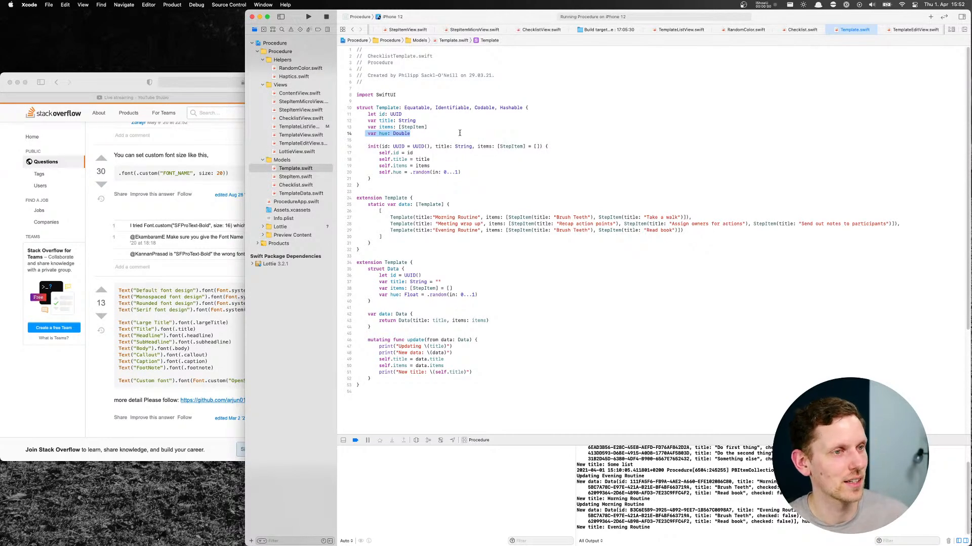
left_click(399, 173)
left_click_drag(379, 172, 464, 171)
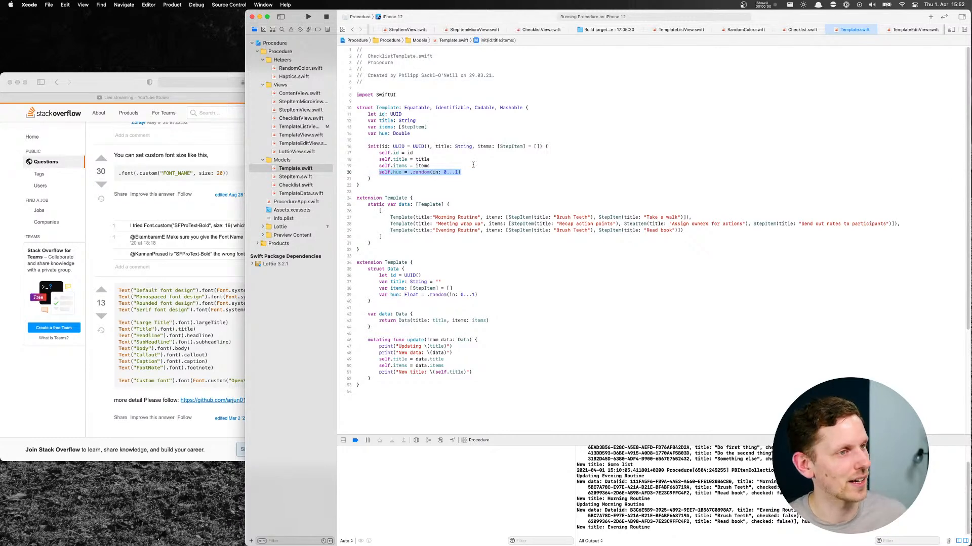
left_click(304, 127)
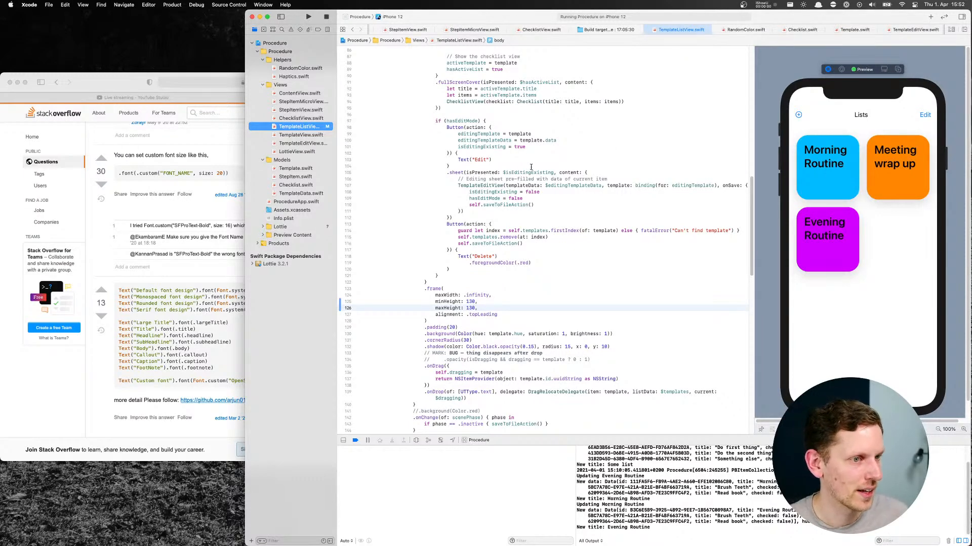
Search TemplateListView.swift for "hue" to locate the colour in the tile's background modifier
scroll(521, 238, "down", 5)
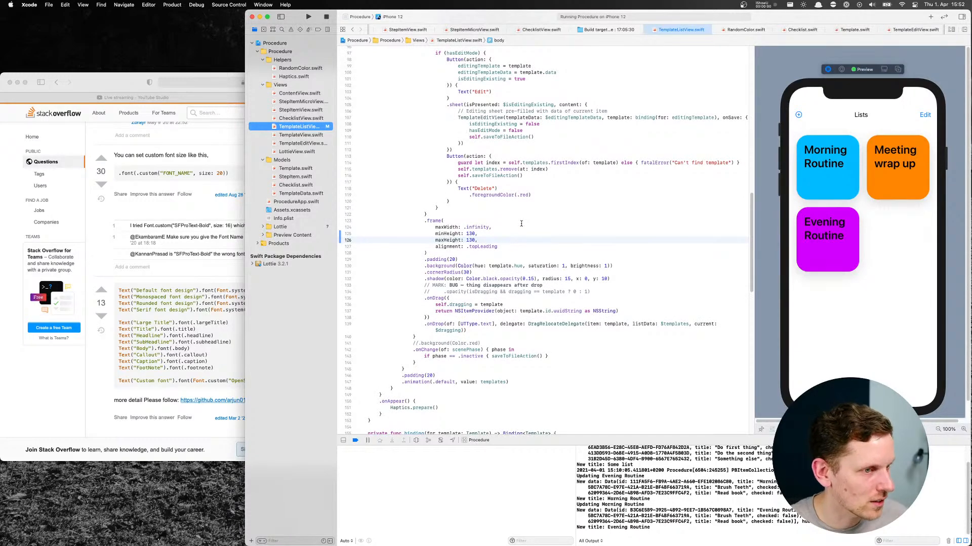
key("super+f")
type("hue")
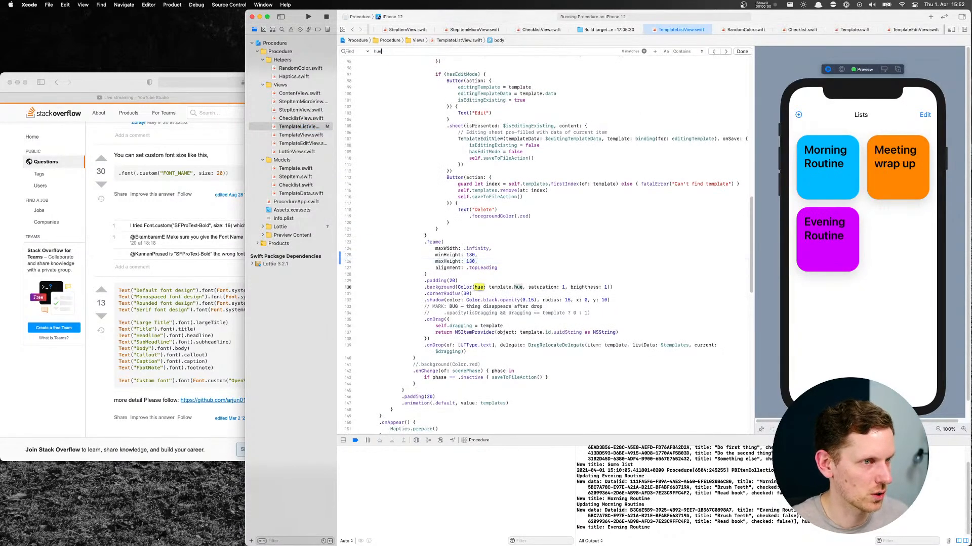
left_click(511, 283)
left_click(534, 287)
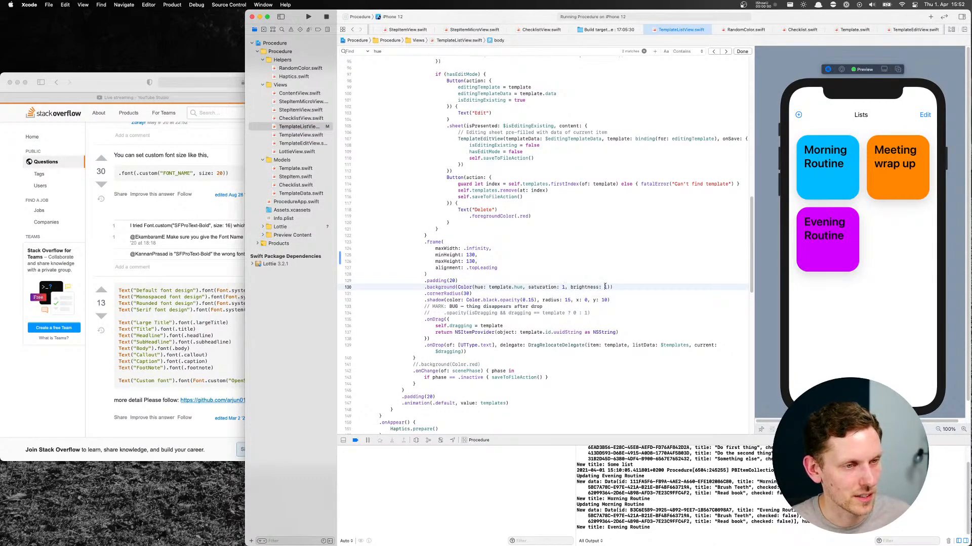
Switch to Figma and check the HSL fill values of the red Morning routine tile with the circles
key("super+Tab")
key("super+Tab")
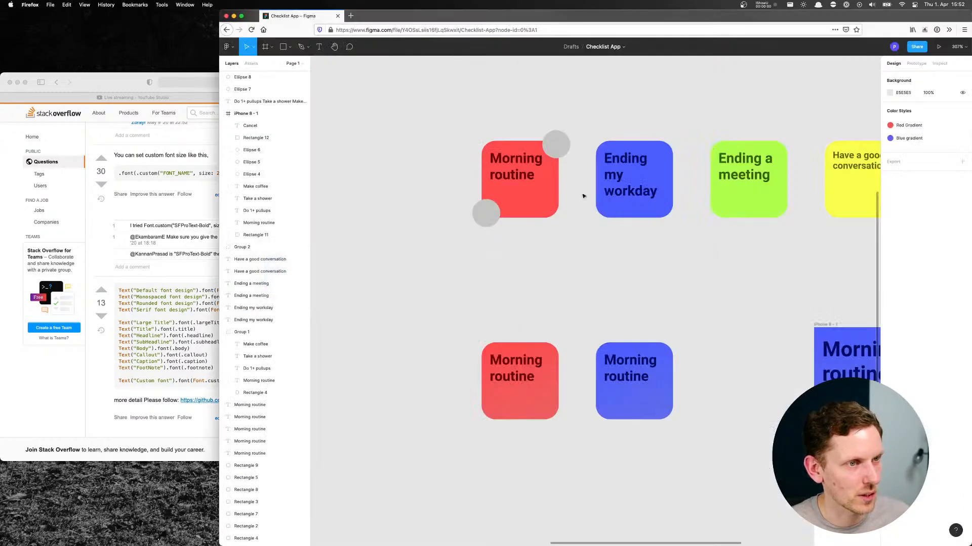
left_click(536, 203)
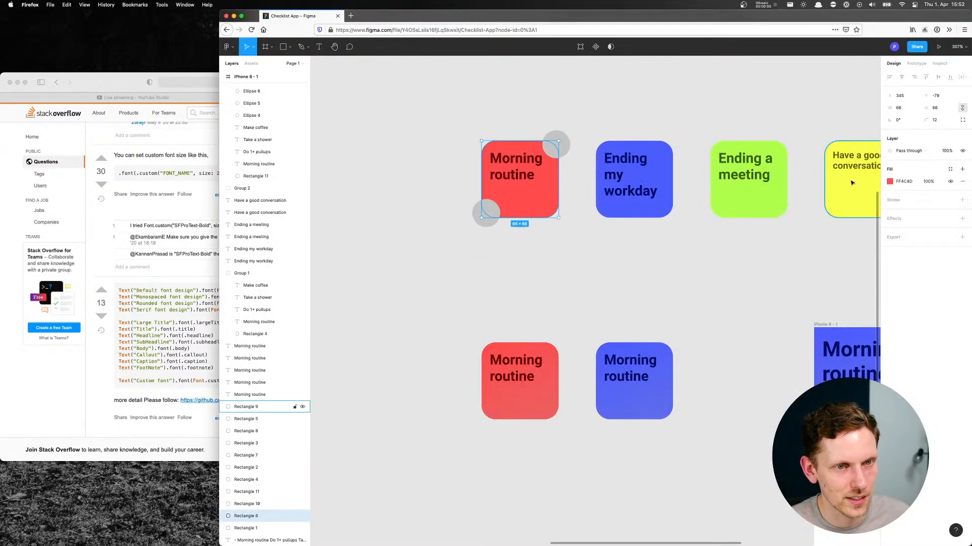
left_click(889, 182)
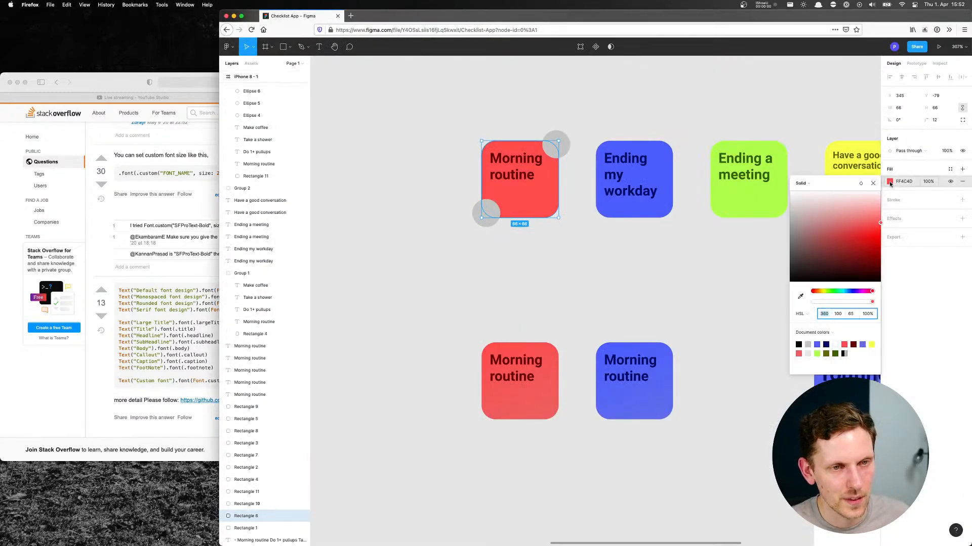
left_click(851, 315)
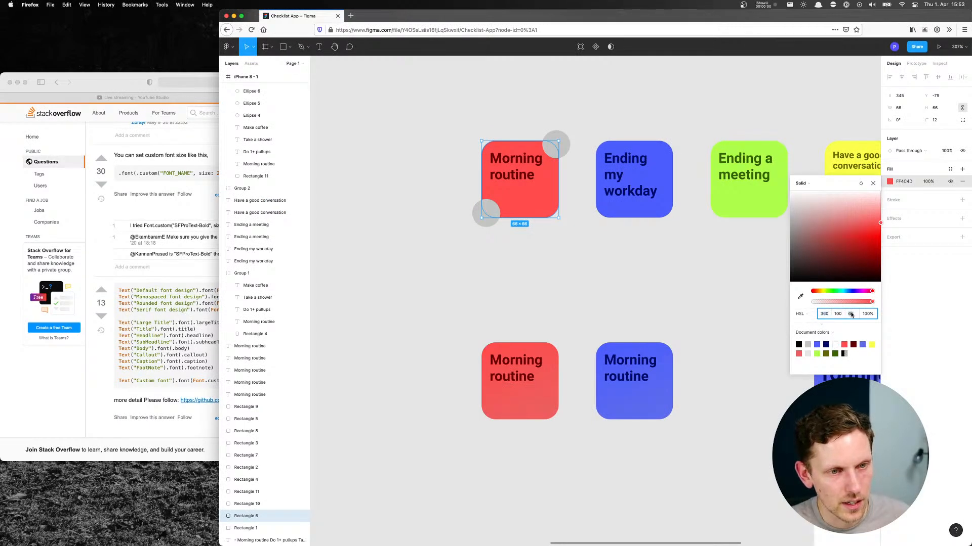
left_click(749, 309)
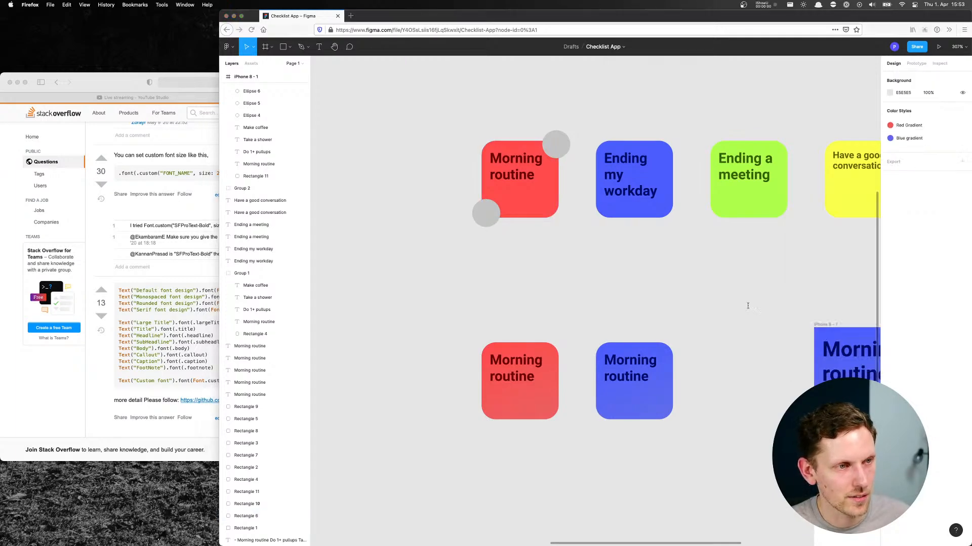
Switch to Xcode and set the brightness of the tile's background colour to 0.65
key("super+Tab")
double_click(606, 287)
type("0.65")
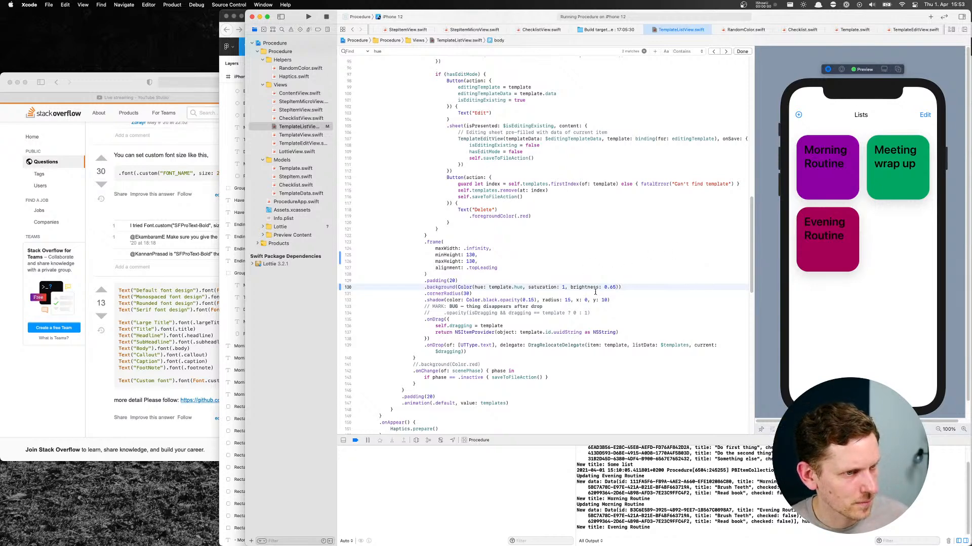
Try a hue of 1, brightness of 1 and saturation of 0 in the tile's background colour, and undo these changes
left_click_drag(488, 287, 523, 288)
type("1")
left_click_drag(572, 287, 587, 287)
type("1")
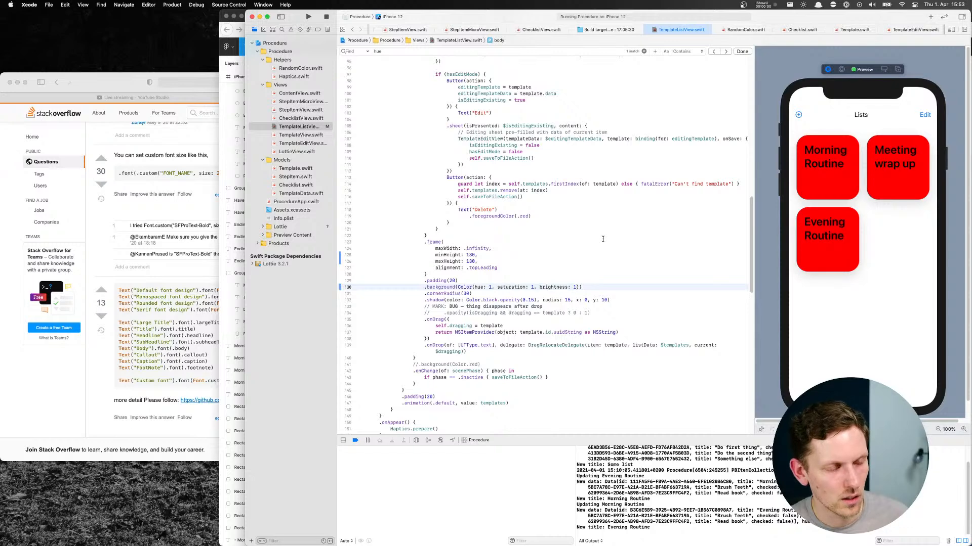
double_click(533, 287)
type("-0")
key("BackSpace")
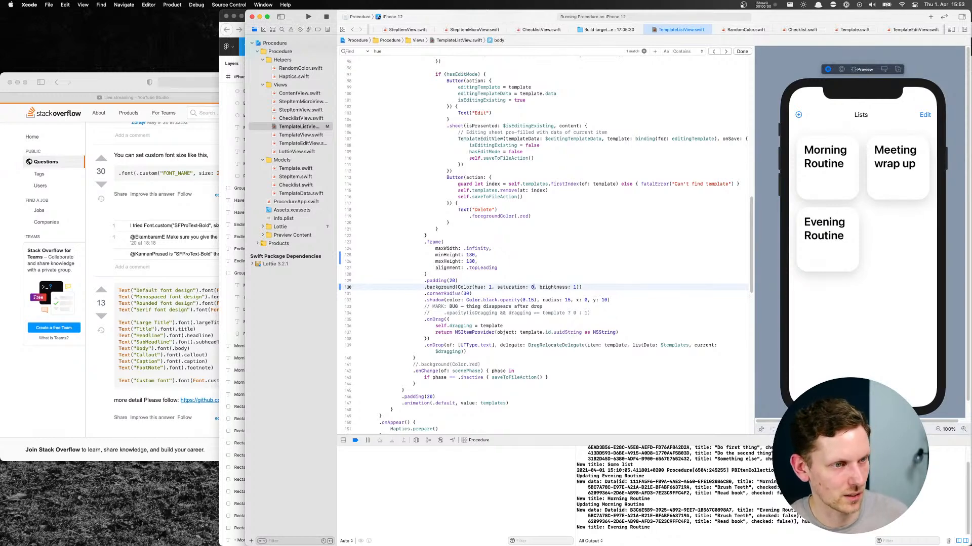
key("super+z")
key("super+z")
key("super+z")
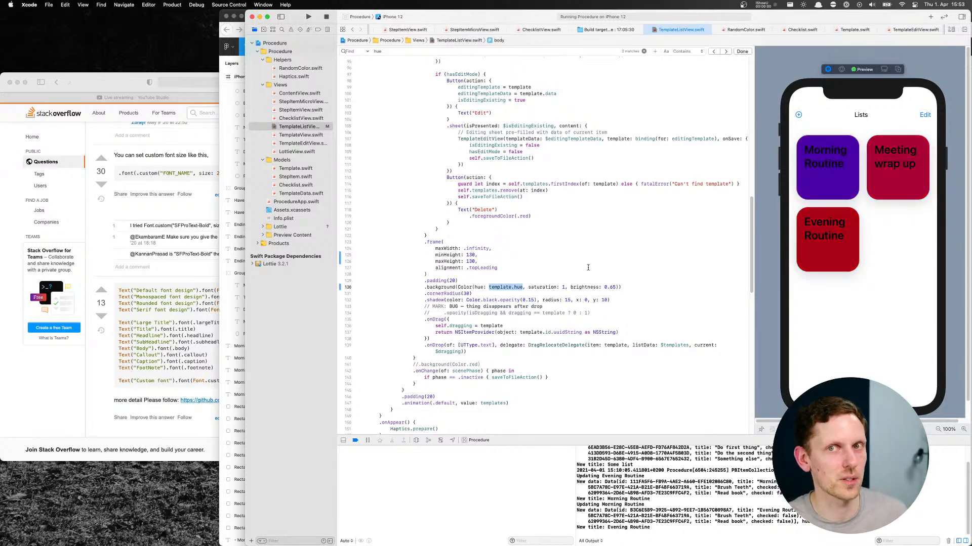
Switch to Figma and show the red Morning routine tile's fill values in HSB instead of HSL
key("super+Tab")
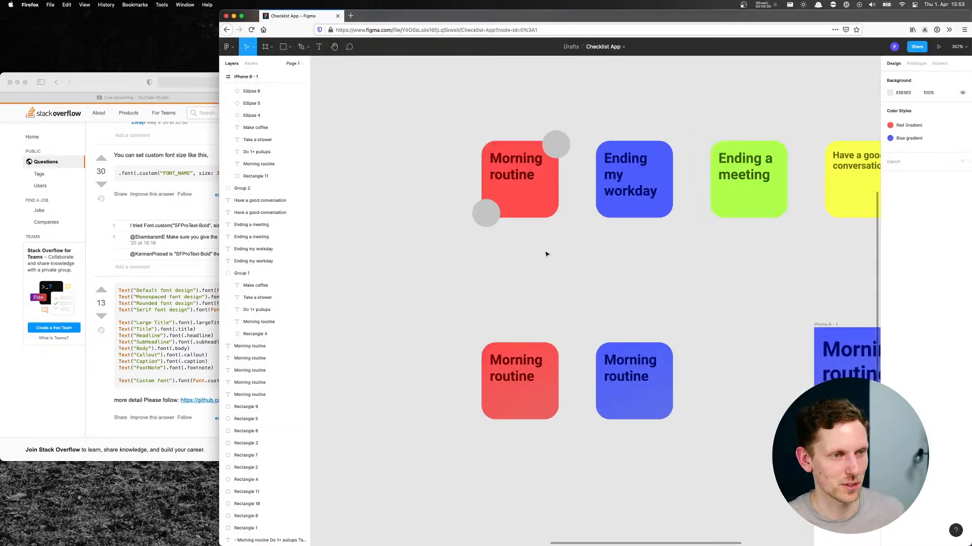
left_click(526, 190)
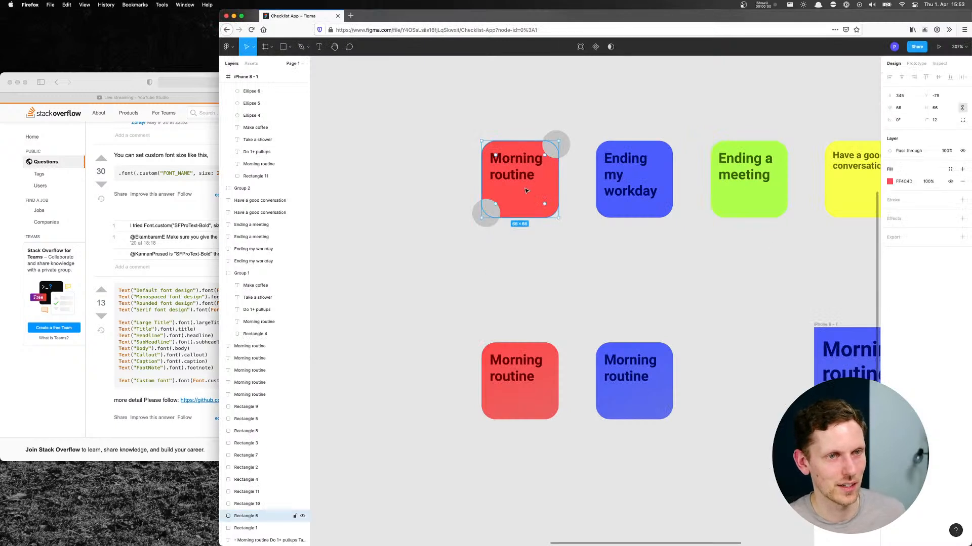
left_click(890, 182)
left_click_drag(847, 183, 757, 183)
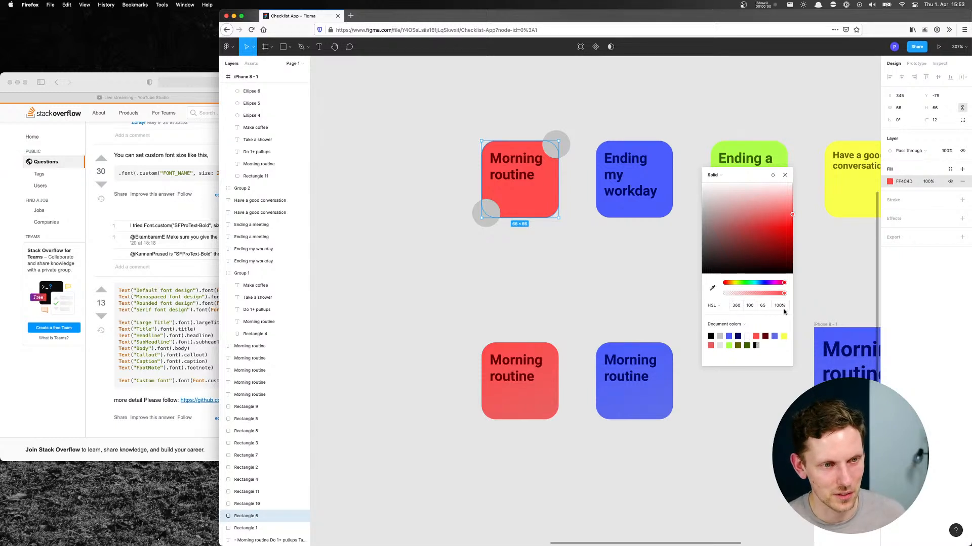
left_click(711, 307)
left_click(710, 317)
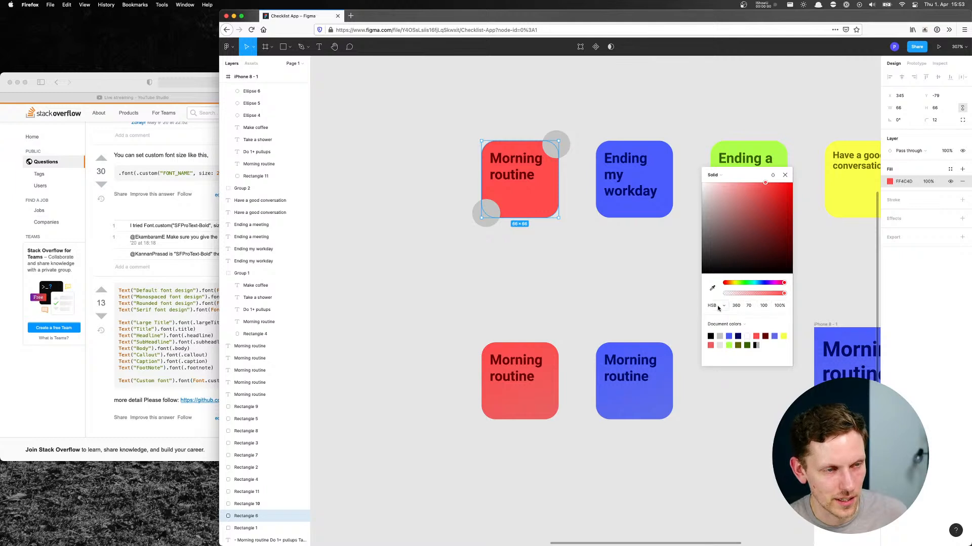
Compare the HSB fill values of the blue Ending my workday tile and the red Morning routine tile
left_click(617, 213)
left_click(890, 182)
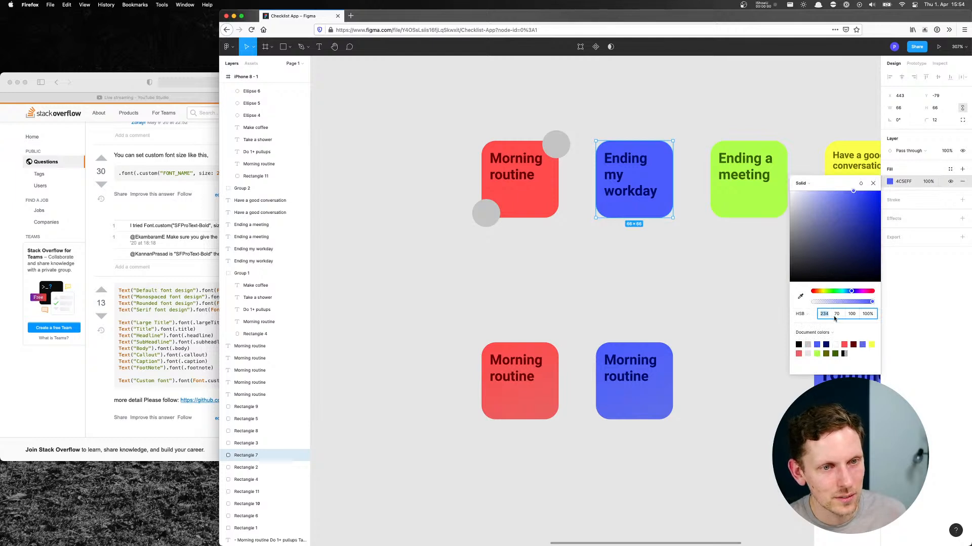
left_click(528, 210)
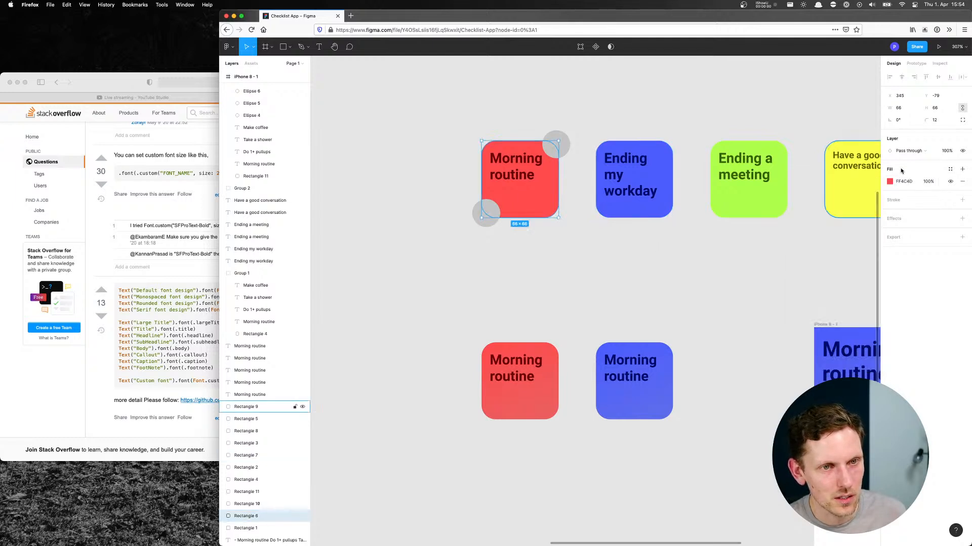
left_click(890, 181)
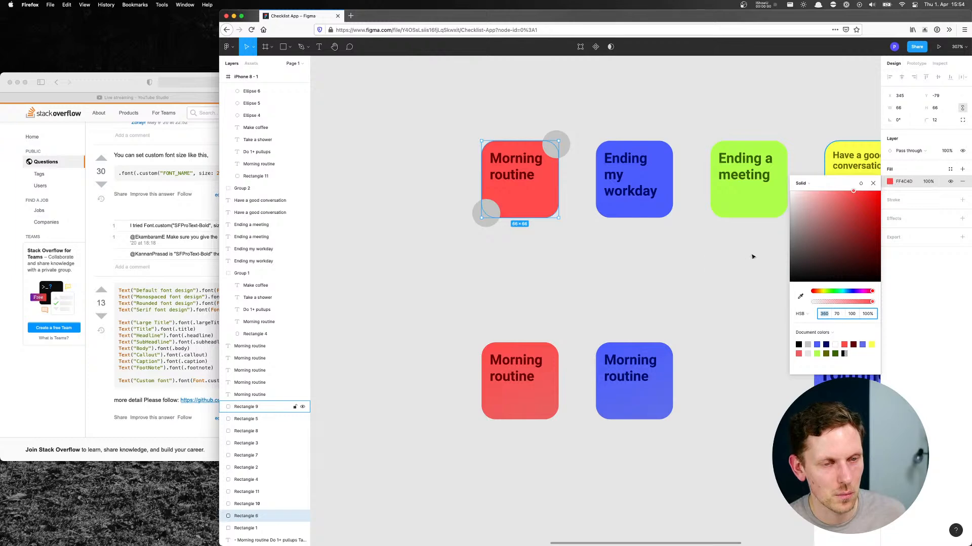
left_click(666, 265)
Switch to Xcode and set the tile background colour's saturation to 0.65 and brightness to 1
key("super+Tab")
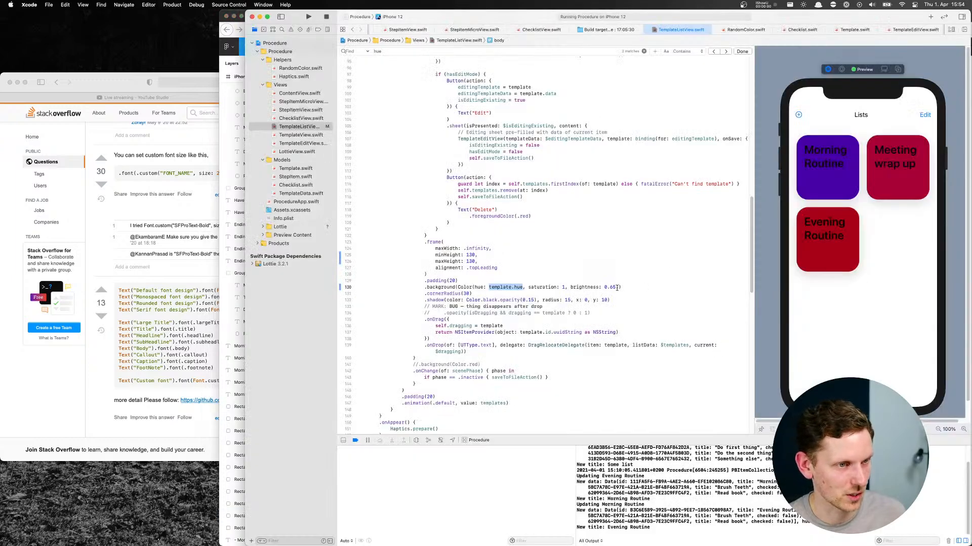
left_click_drag(605, 287, 615, 286)
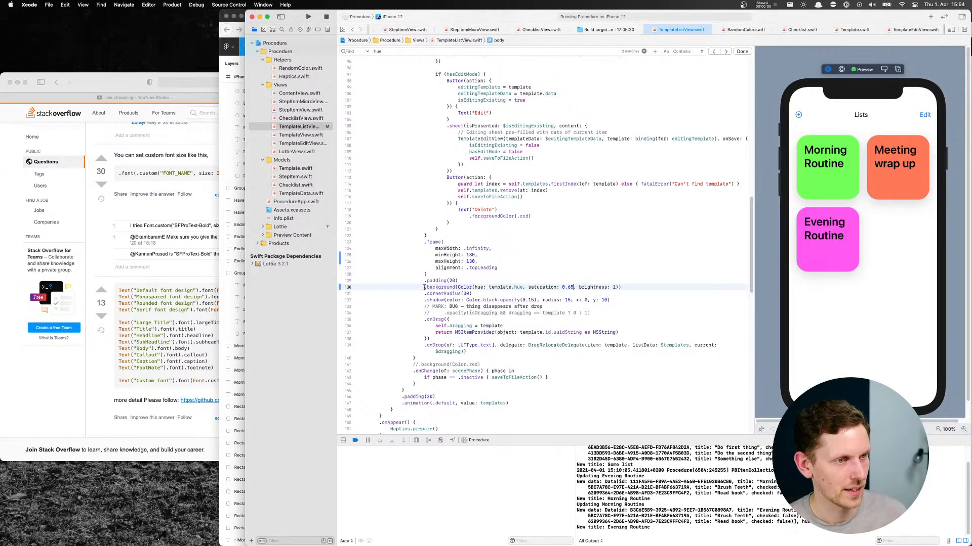
Copy the background's Color expression and locate the template title's Text modifiers in the grid view code
left_click_drag(457, 287, 617, 285)
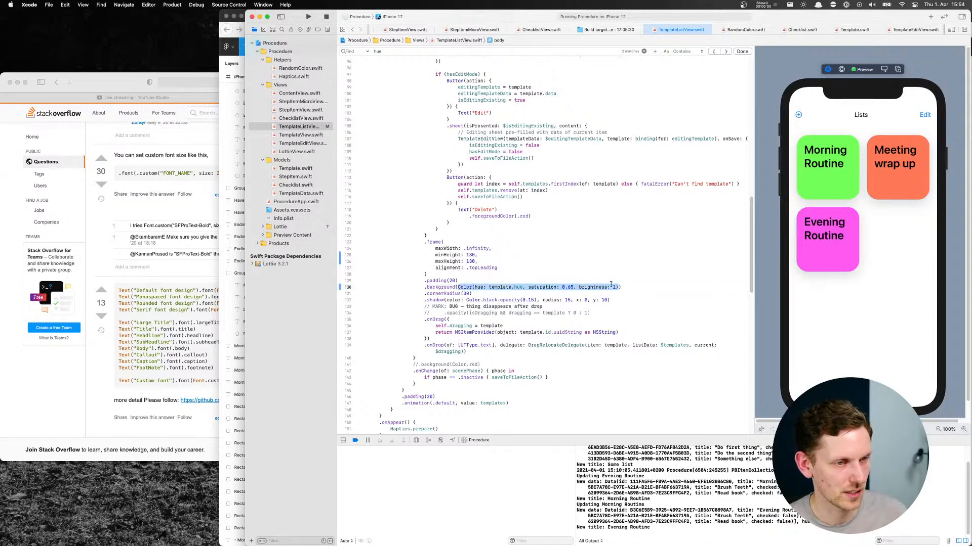
scroll(506, 264, "up", 15)
left_click(482, 256)
left_click(511, 229)
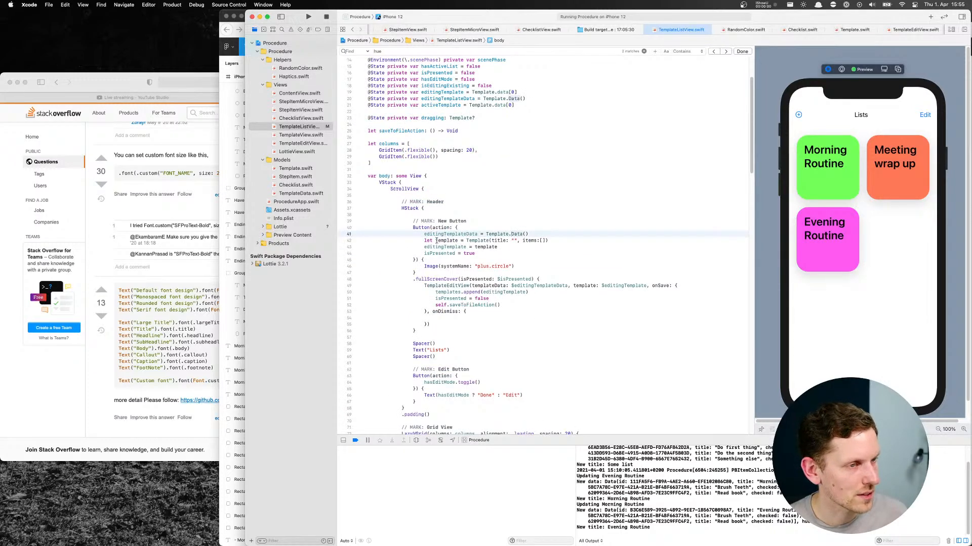
scroll(423, 221, "up", 3)
scroll(424, 203, "down", 6)
left_click(460, 193)
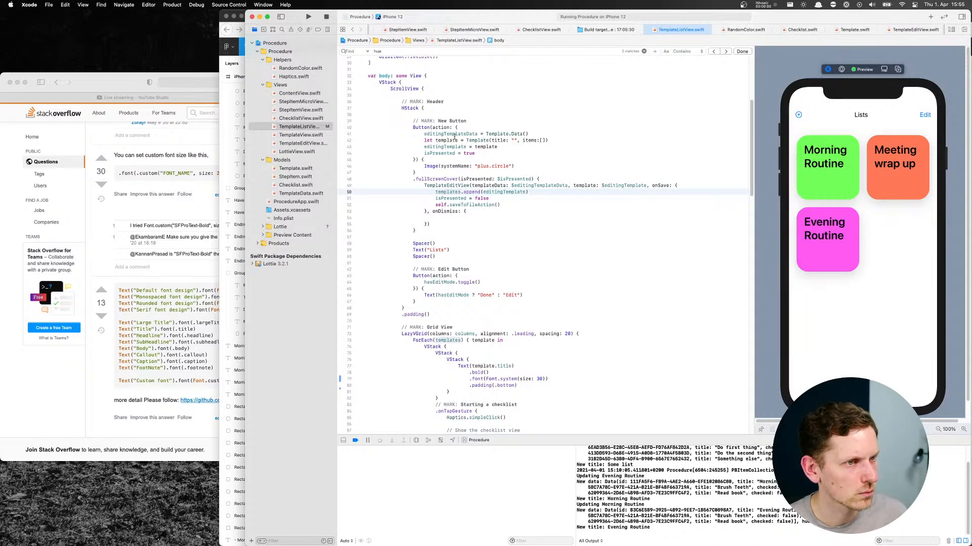
scroll(430, 226, "down", 7)
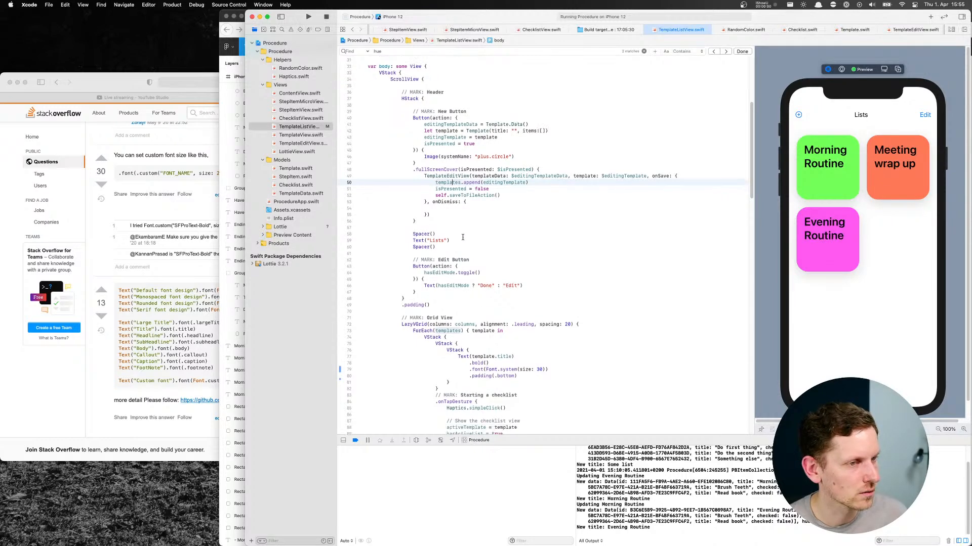
left_click(444, 218)
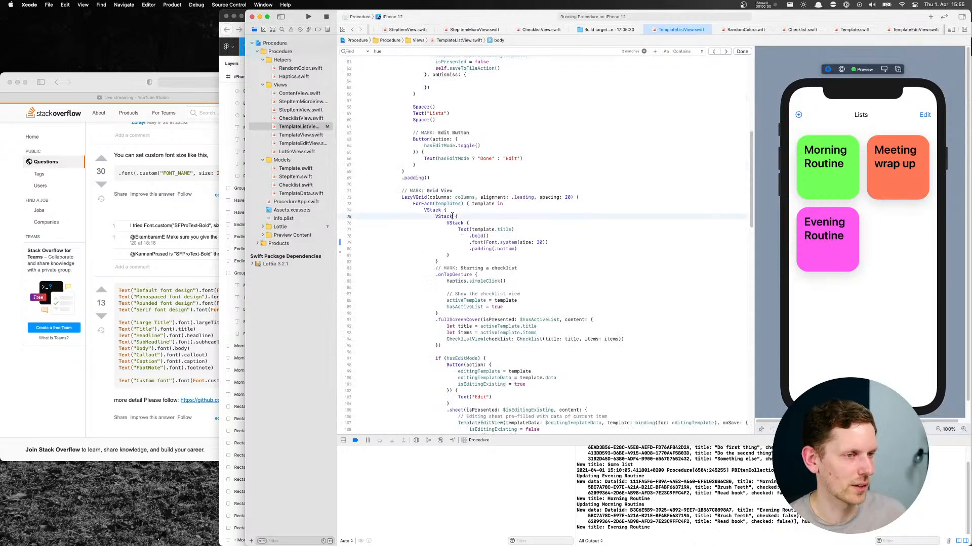
scroll(455, 220, "down", 1)
left_click(470, 210)
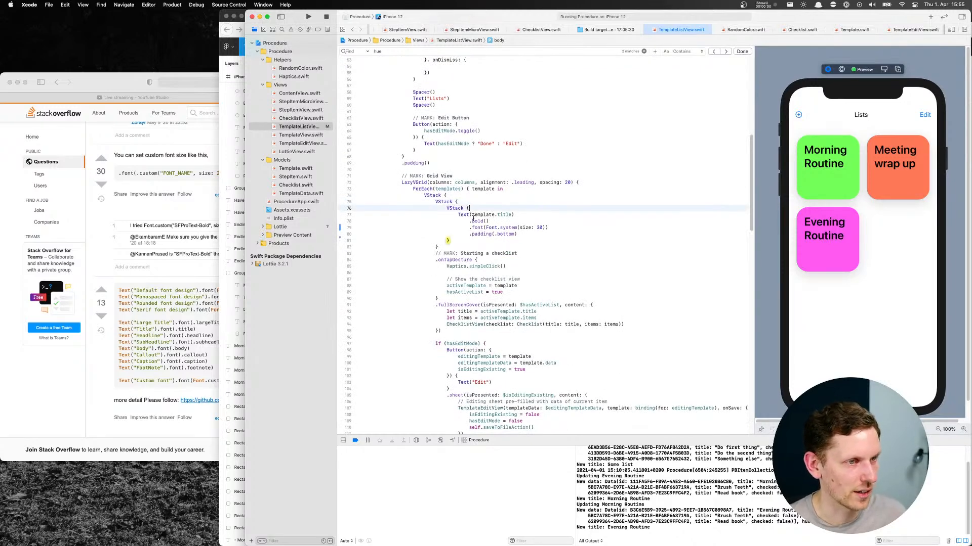
left_click(523, 234)
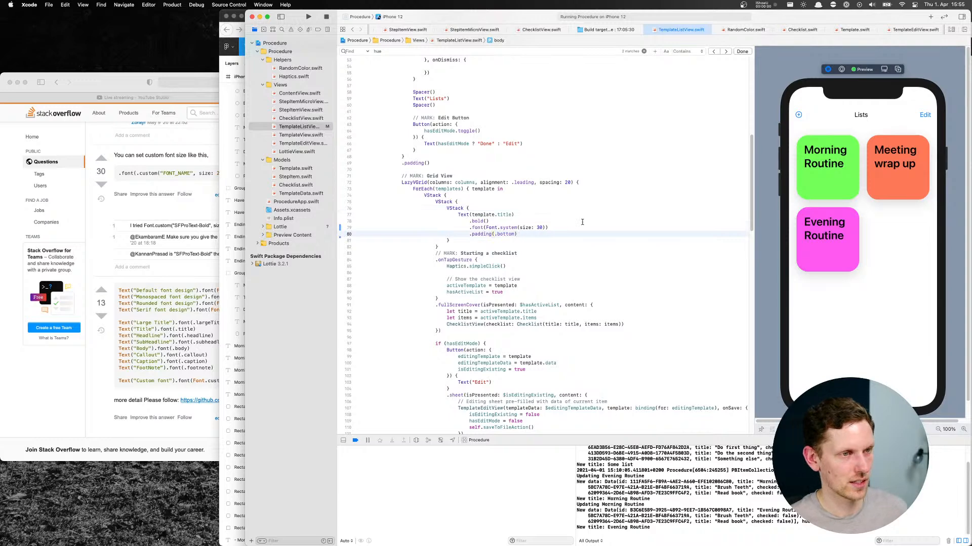
Add a foregroundColor modifier below Text(template.title) using the copied Color(hue: template.hue, saturation: 0.65, brightness: 1)
key("Up")
key("Up")
key("Up")
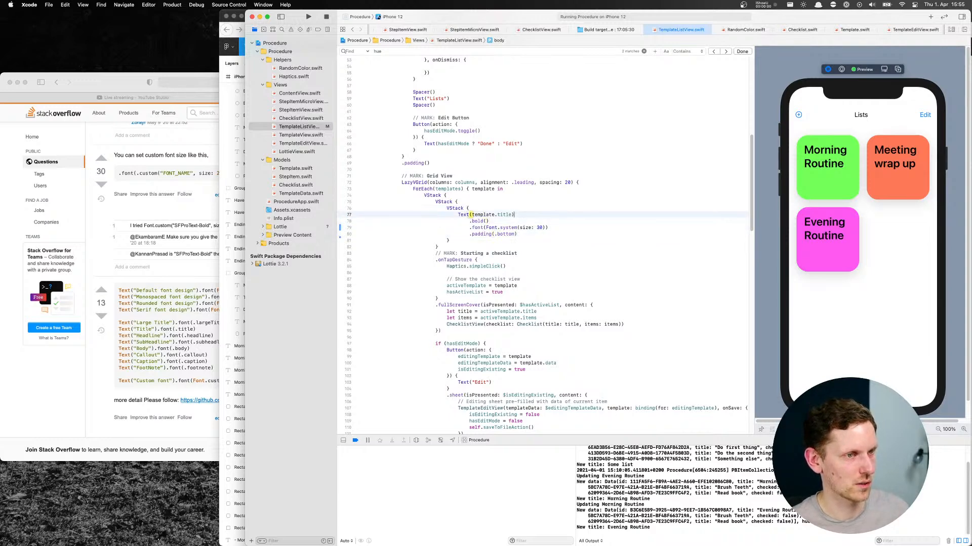
key("Return")
type(".foregrou")
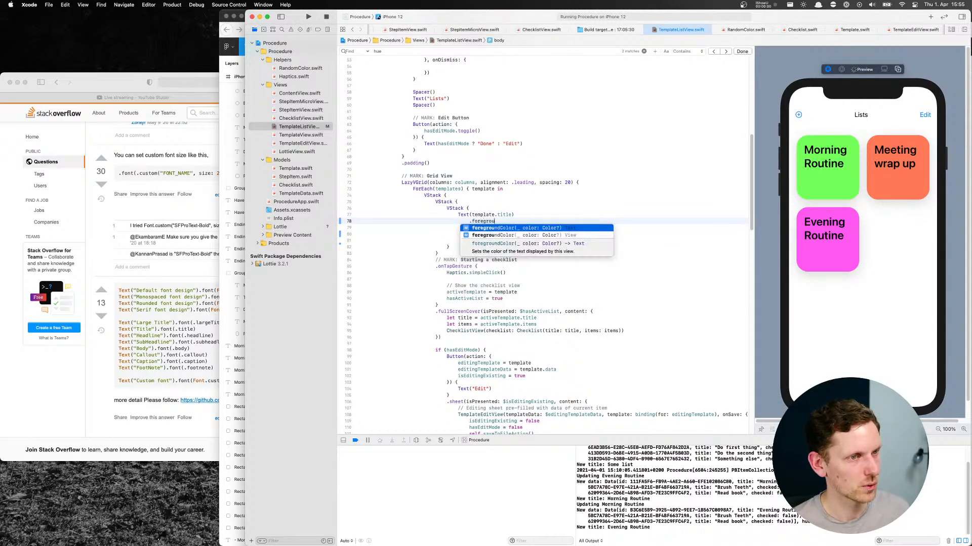
key("Return")
type("Color(hue: template.hue, saturation: 0.65, brightness: 1)")
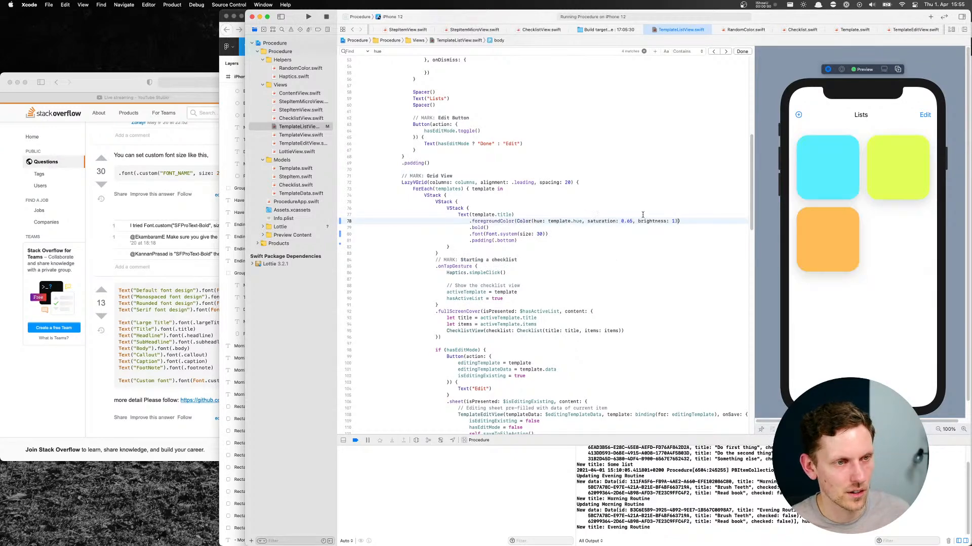
Switch to Figma and check the fill colour of the red tile's Morning routine title text
key("super+Tab")
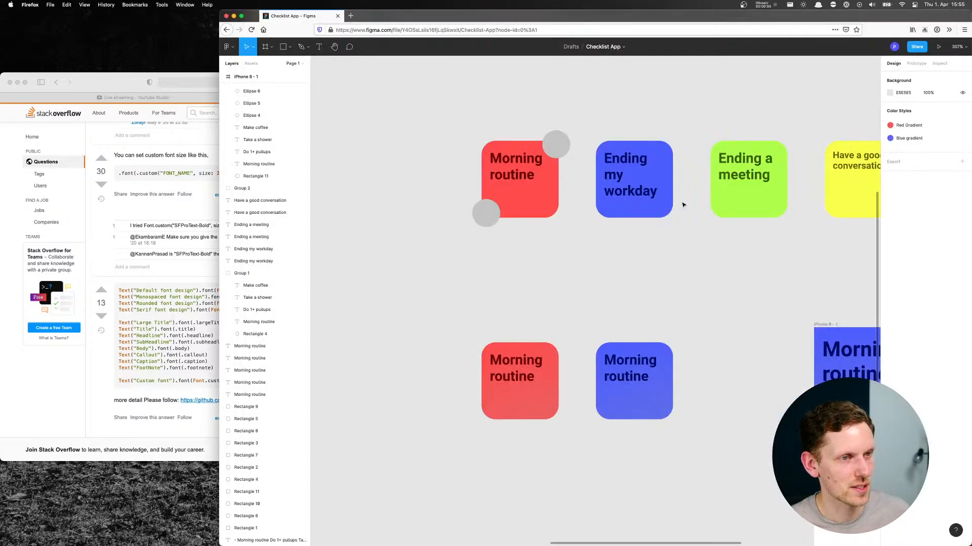
left_click(501, 170)
left_click(890, 264)
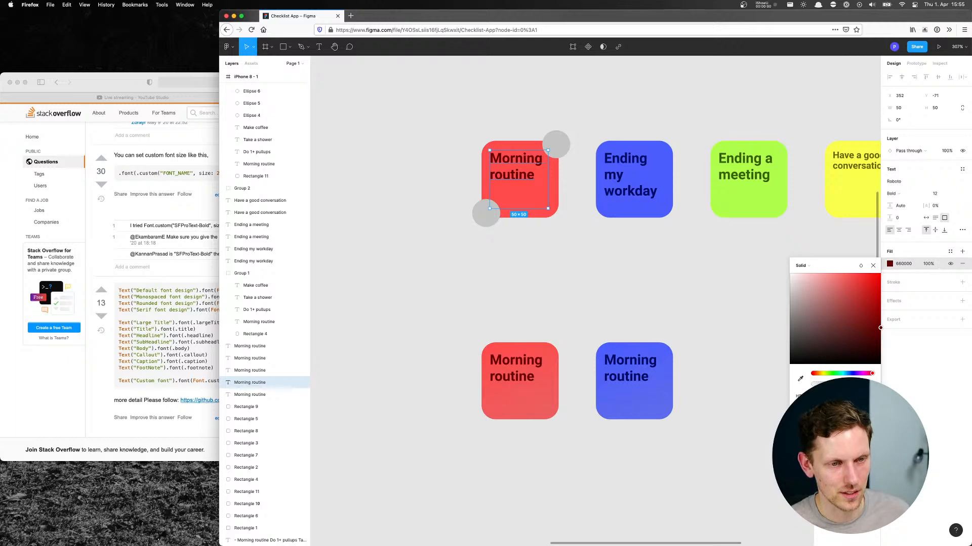
left_click(613, 283)
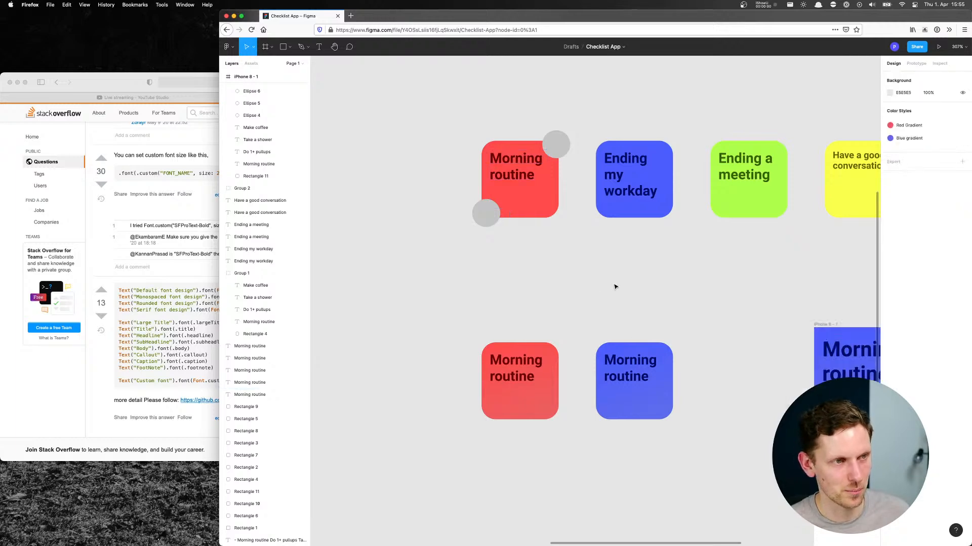
Switch to Xcode and set the brightness in the title's foregroundColor to 0.4
key("super+Tab")
double_click(673, 220)
type("0.4")
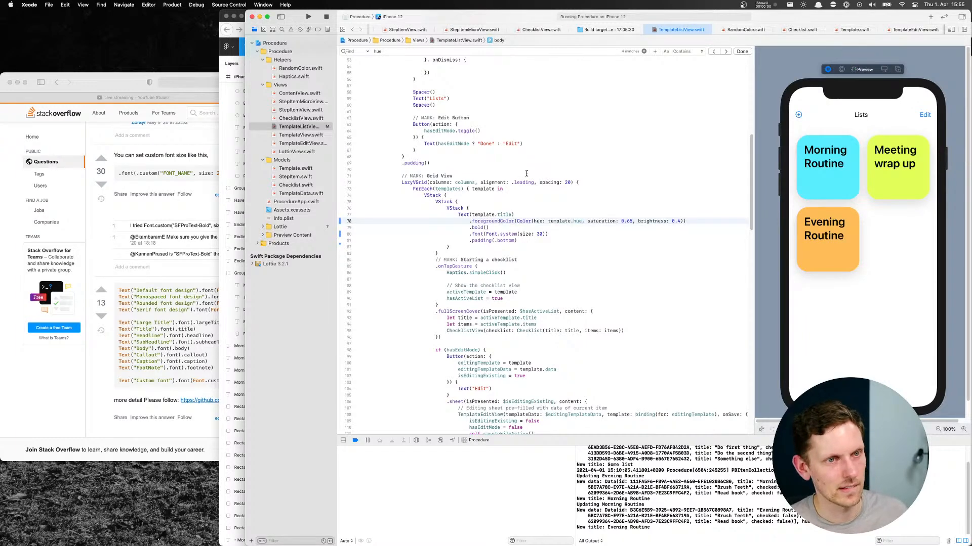
Set the brightness in the template title's foregroundColor to 0.3
left_click(526, 175)
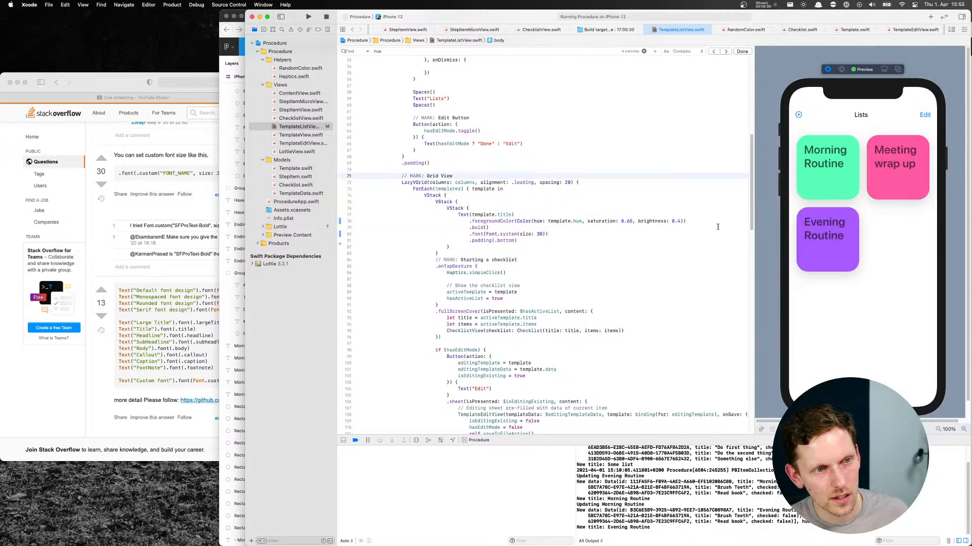
left_click(678, 221)
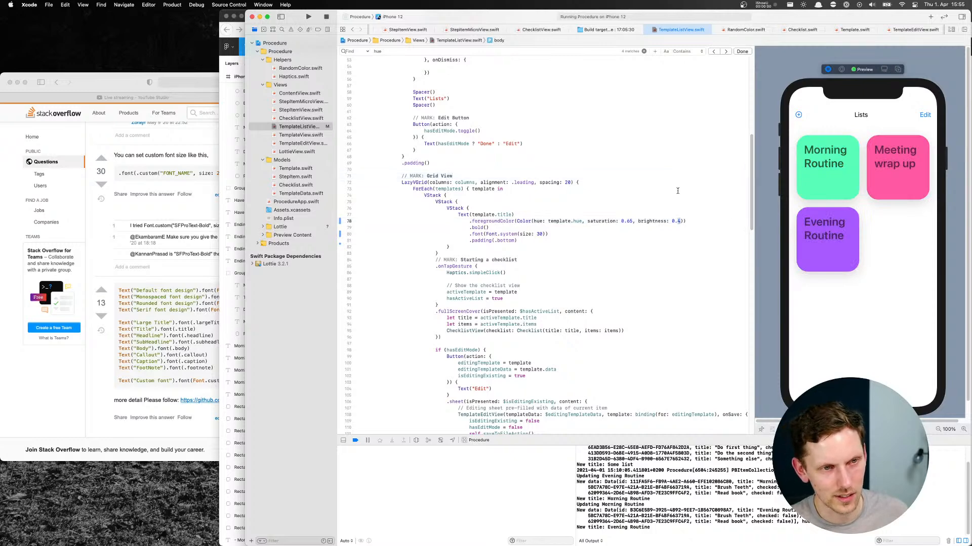
type("3")
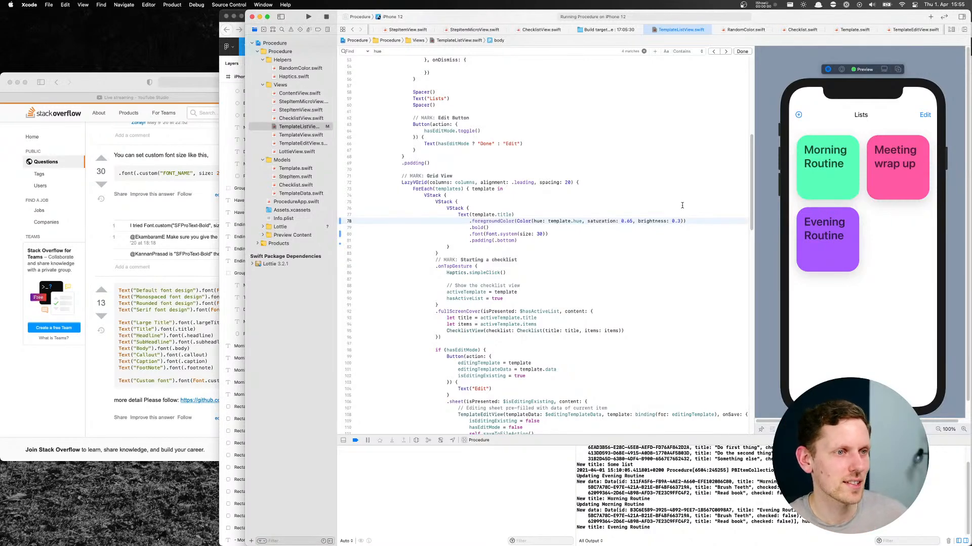
Try replacing the template title's bold modifier with black, and undo the replacement
double_click(478, 226)
type("black")
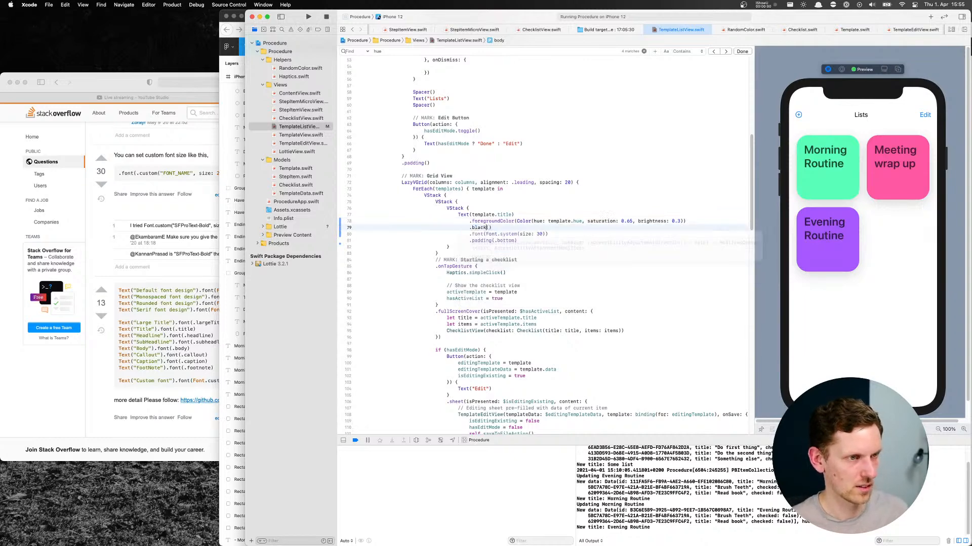
key("super+z")
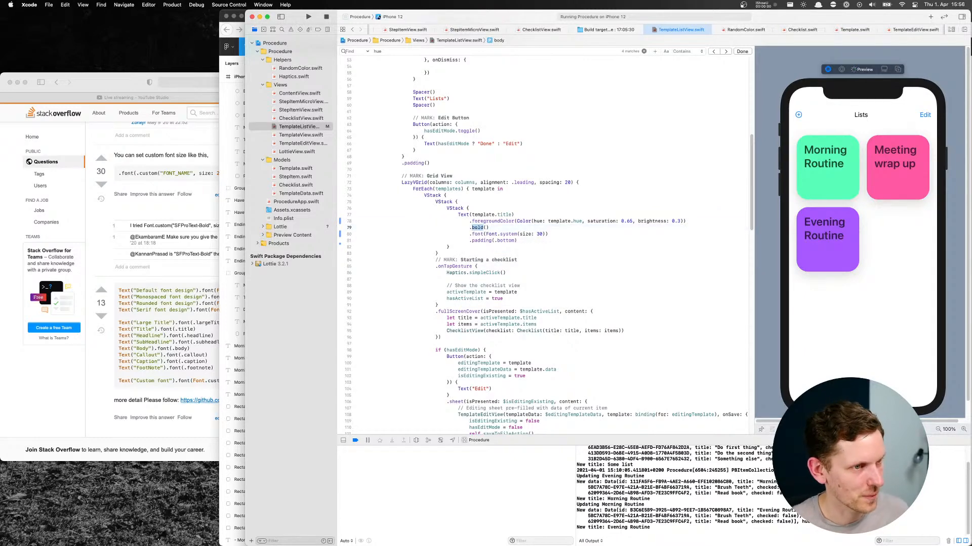
left_click(495, 223)
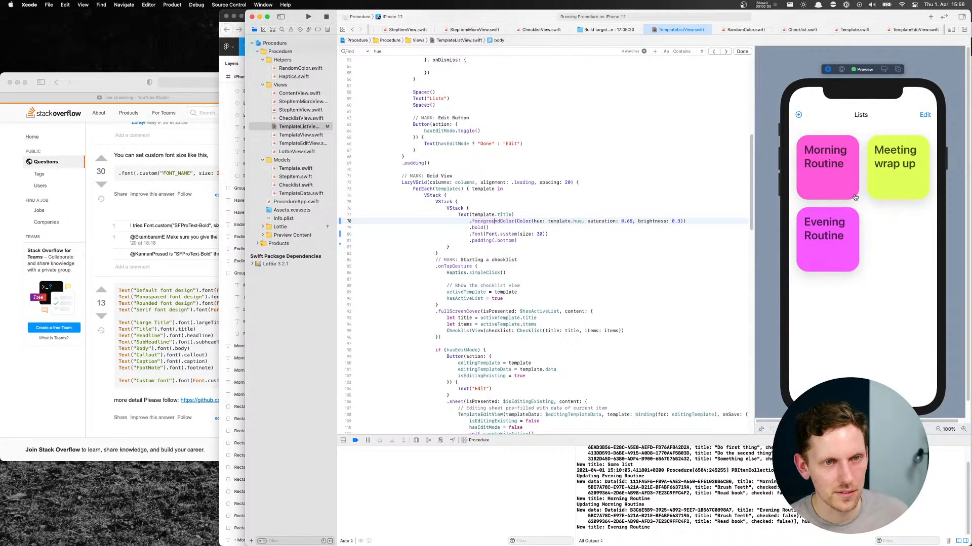
left_click_drag(862, 296, 857, 210)
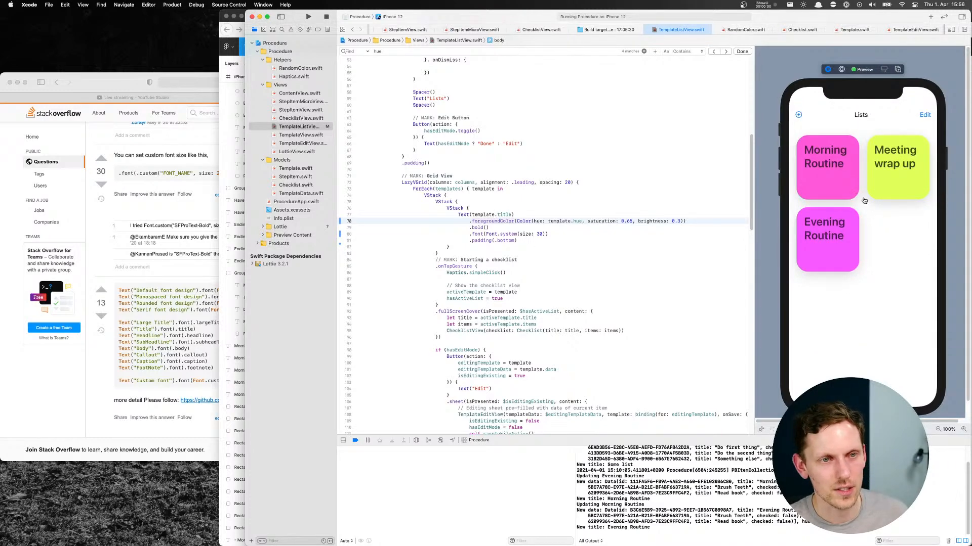
Comment out the tile's black shadow modifier below cornerRadius(30) and add an empty line beneath it
left_click(549, 282)
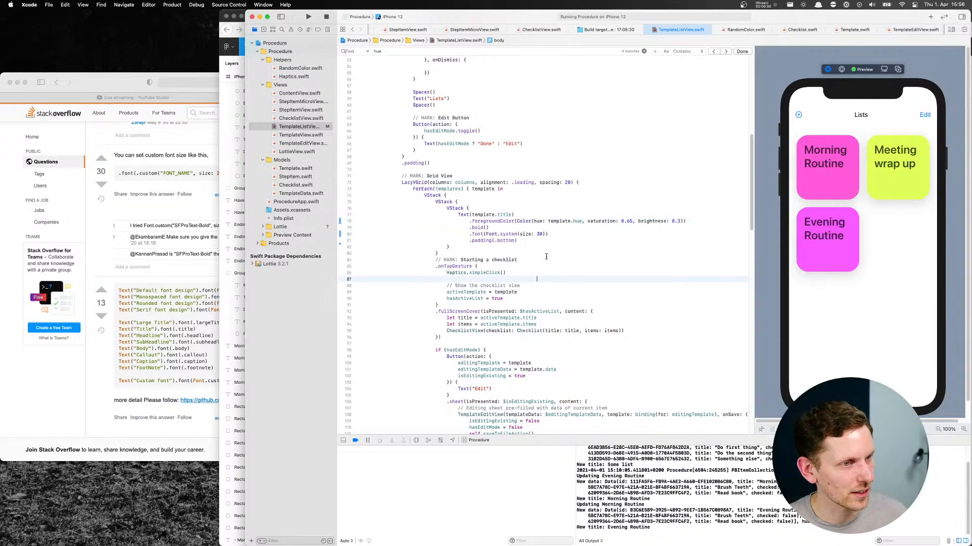
scroll(536, 263, "down", 3)
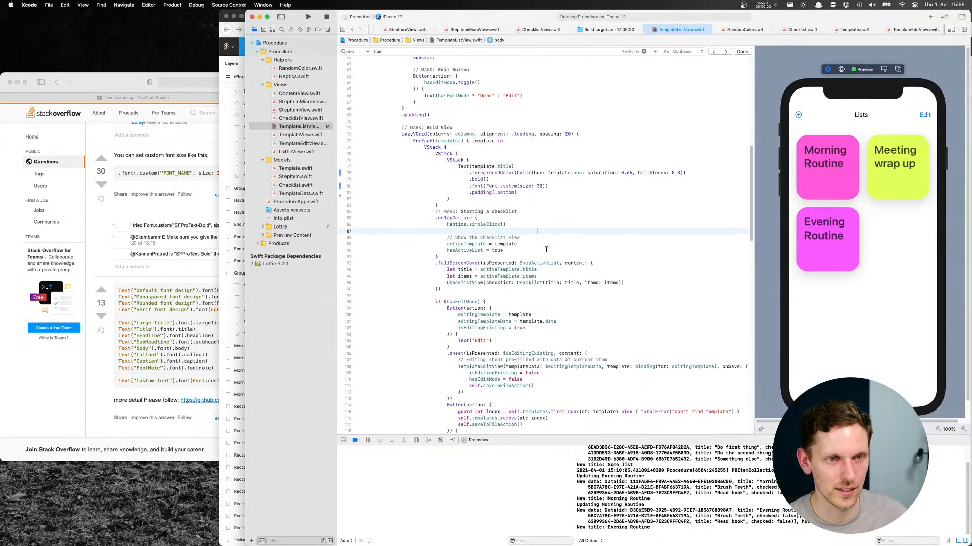
scroll(546, 249, "down", 5)
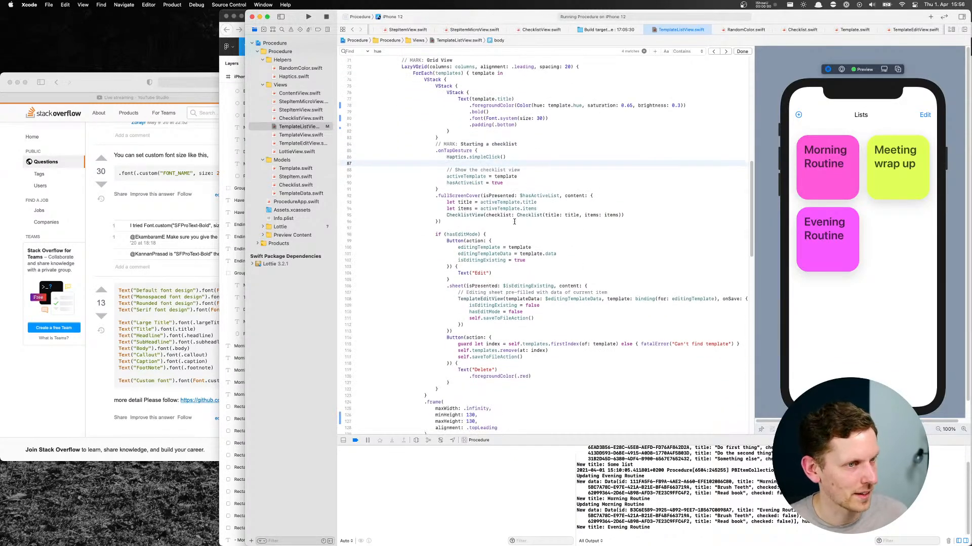
left_click(508, 196)
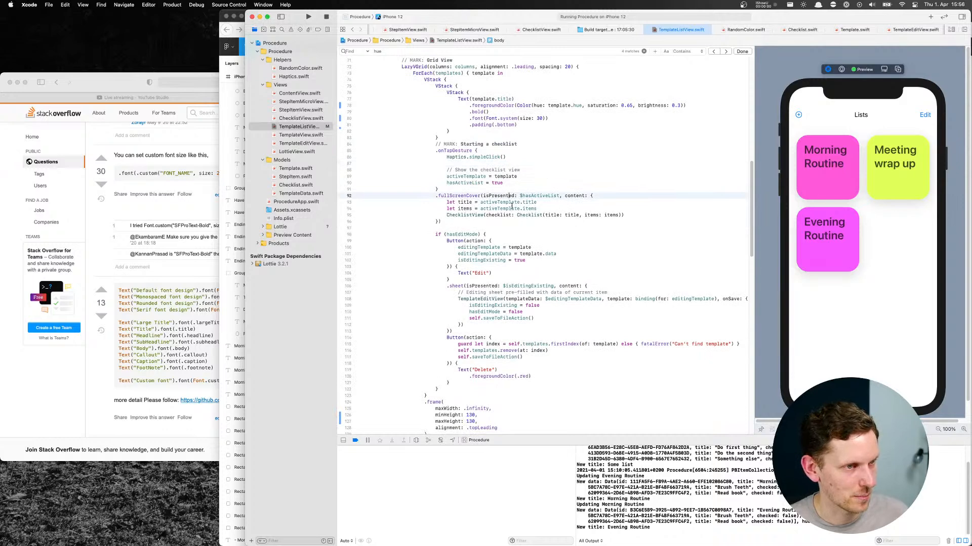
scroll(514, 213, "down", 3)
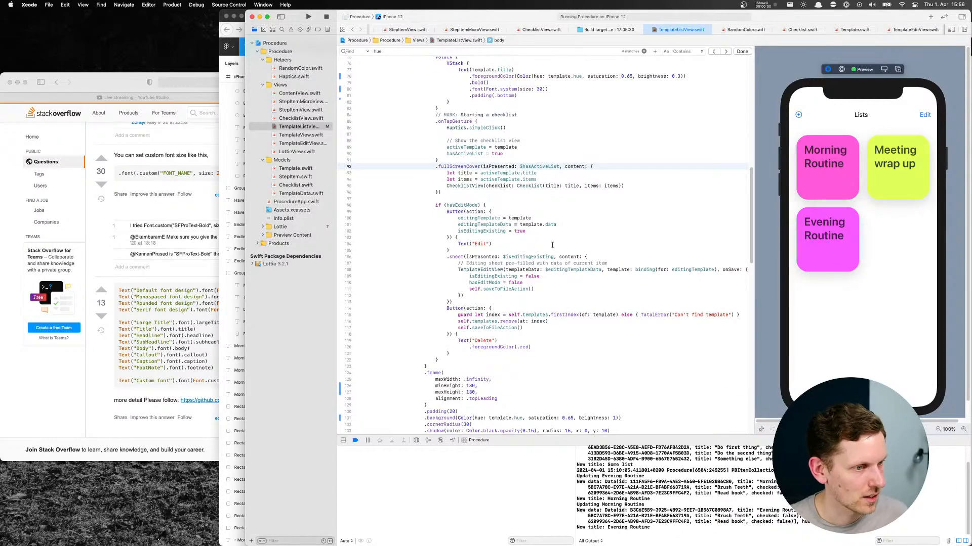
left_click_drag(449, 257, 455, 257)
scroll(551, 286, "down", 2)
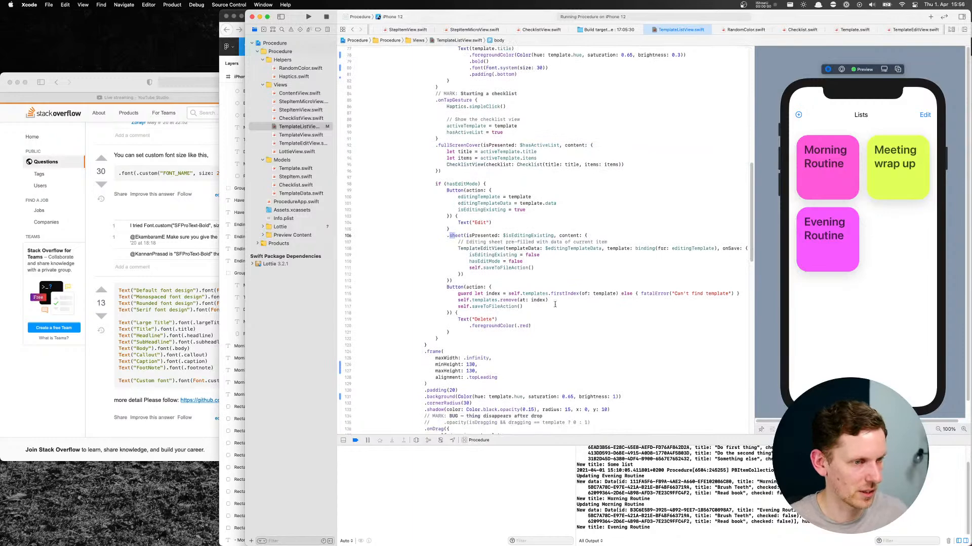
scroll(530, 365, "down", 1)
left_click(425, 399)
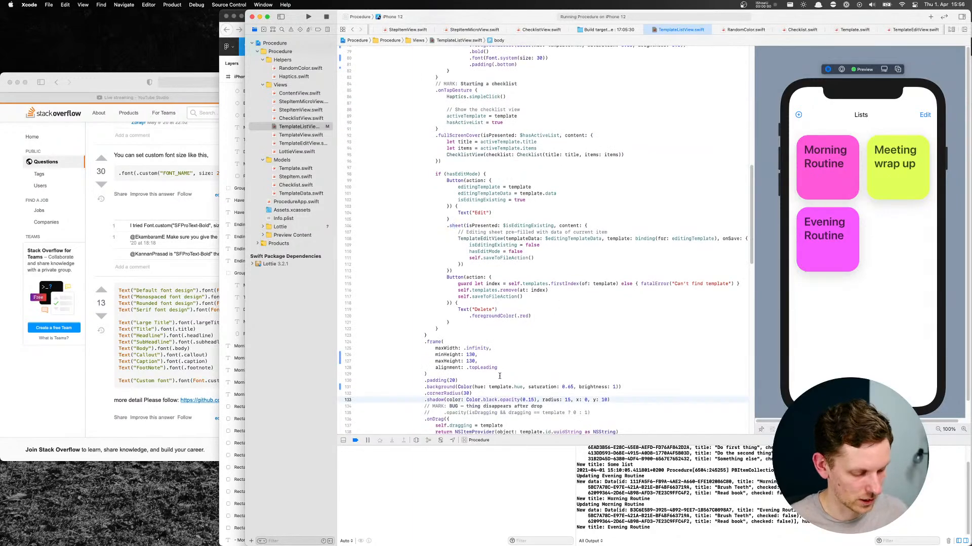
type("//")
key("Return")
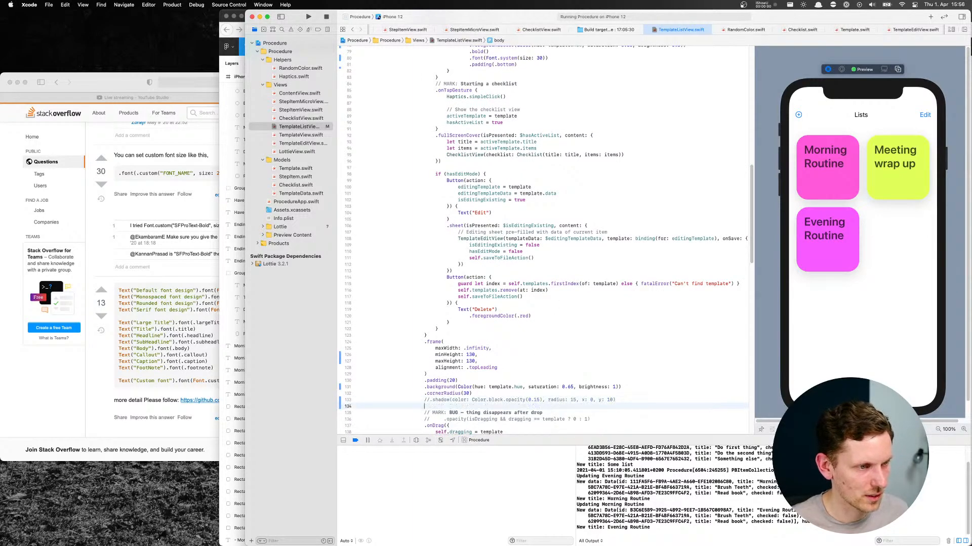
Add a shadow modifier using the copied Color(hue: template.hue, saturation: 0.65, brightness: 1) with radius 15, x 0 and y 10
type(".shadow(")
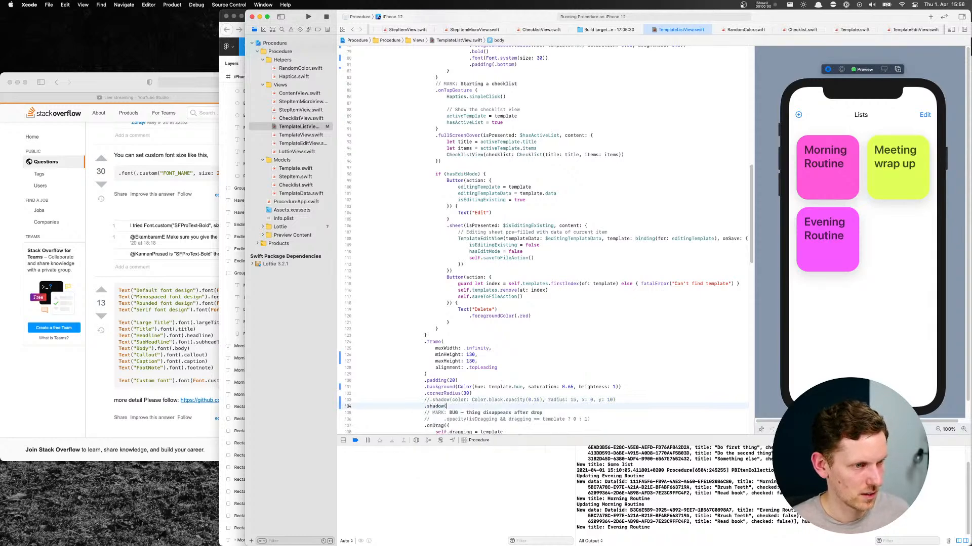
type("Color(hue: template.hue, saturation: 0.65, brightness: 1)")
type(")")
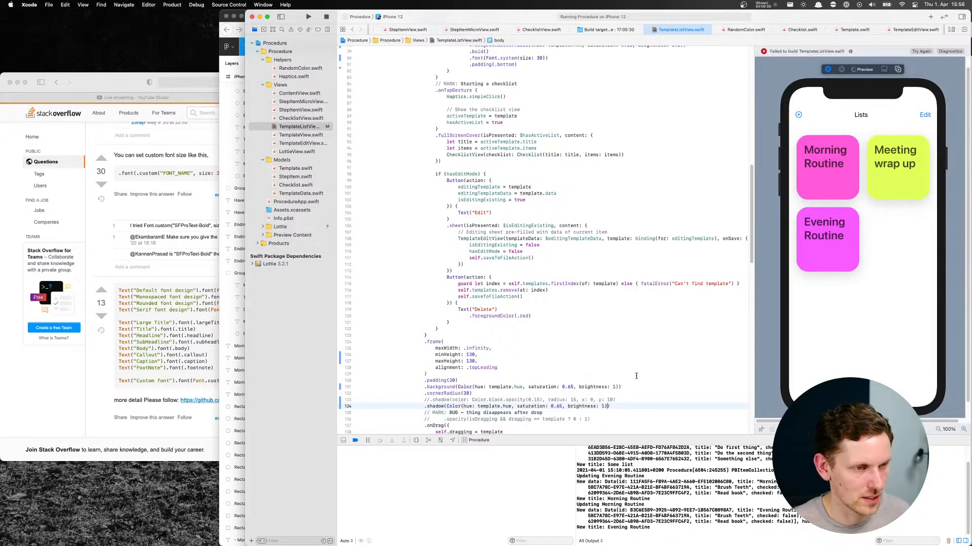
type(", ")
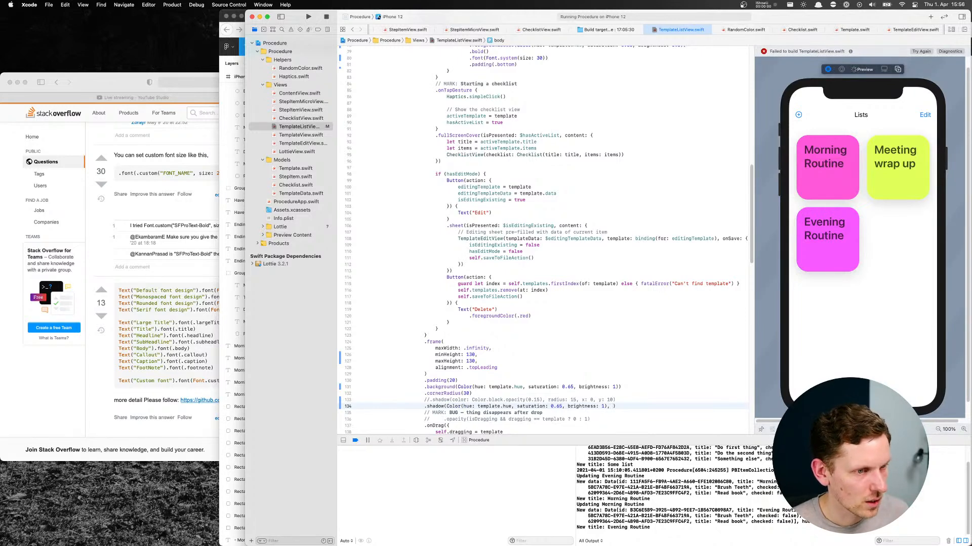
type("radius:")
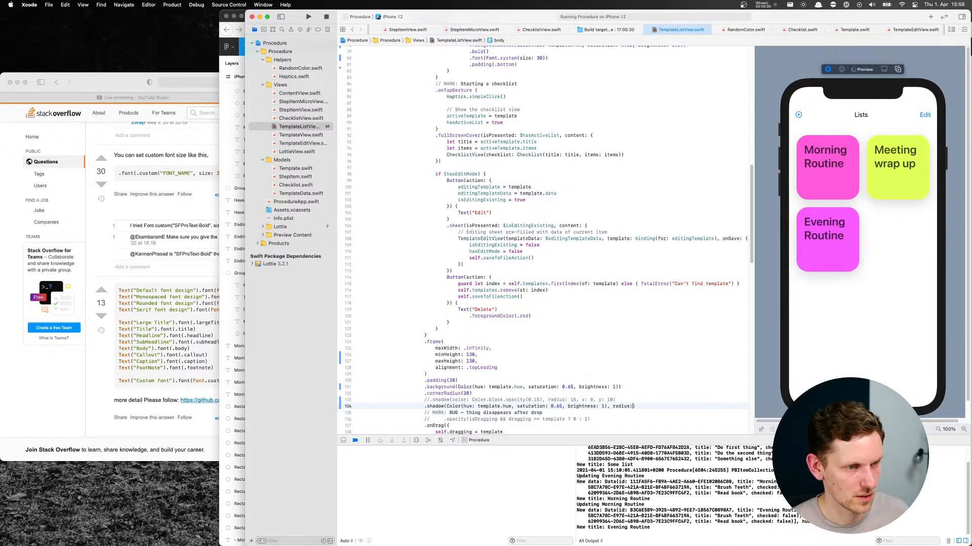
type(" 1")
type("5, x")
type(": 0")
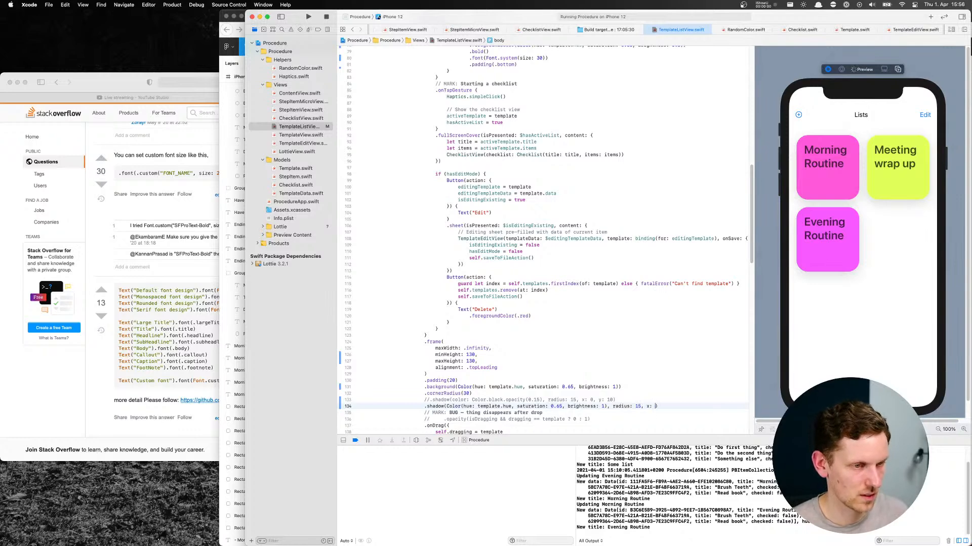
type(", y: 10")
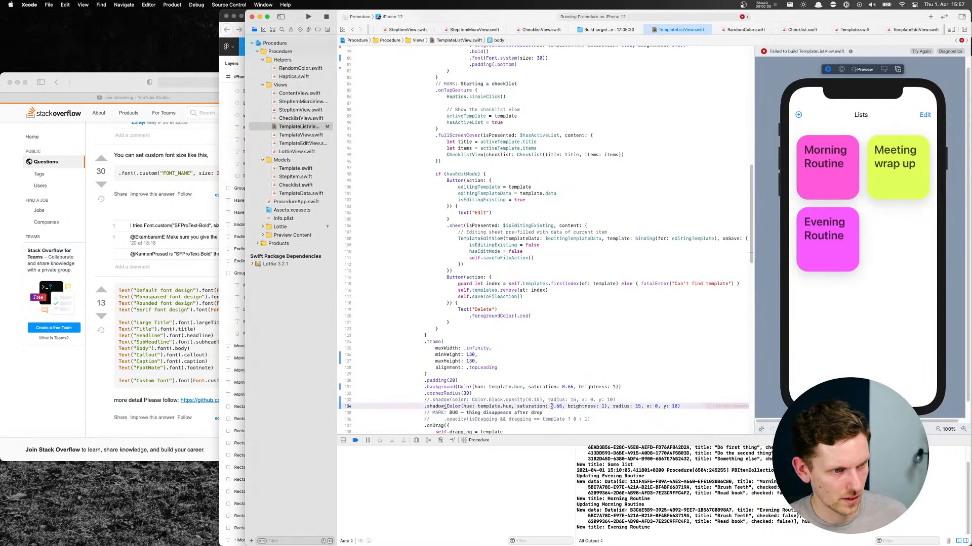
Set the saturation in the new shadow's colour to 1
left_click_drag(551, 406, 563, 407)
type("1")
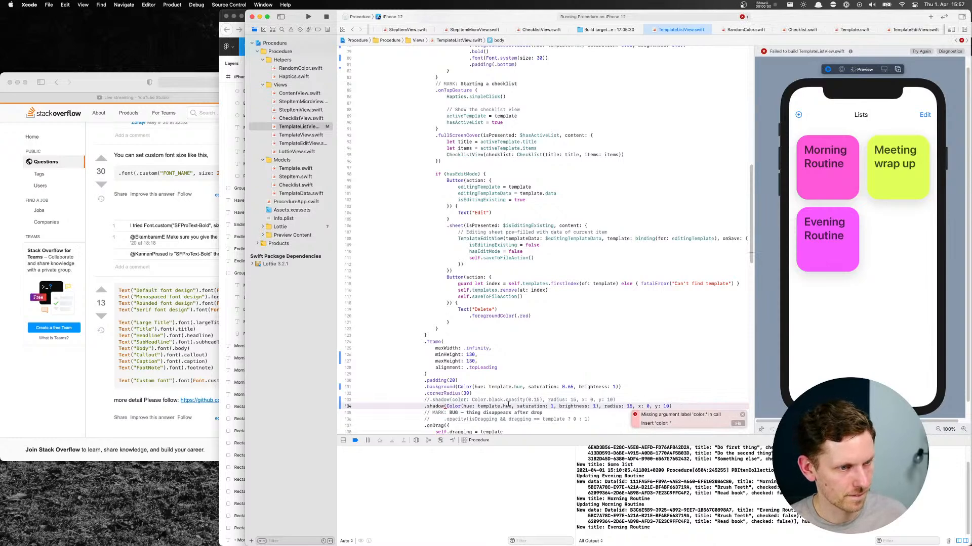
left_click(595, 407)
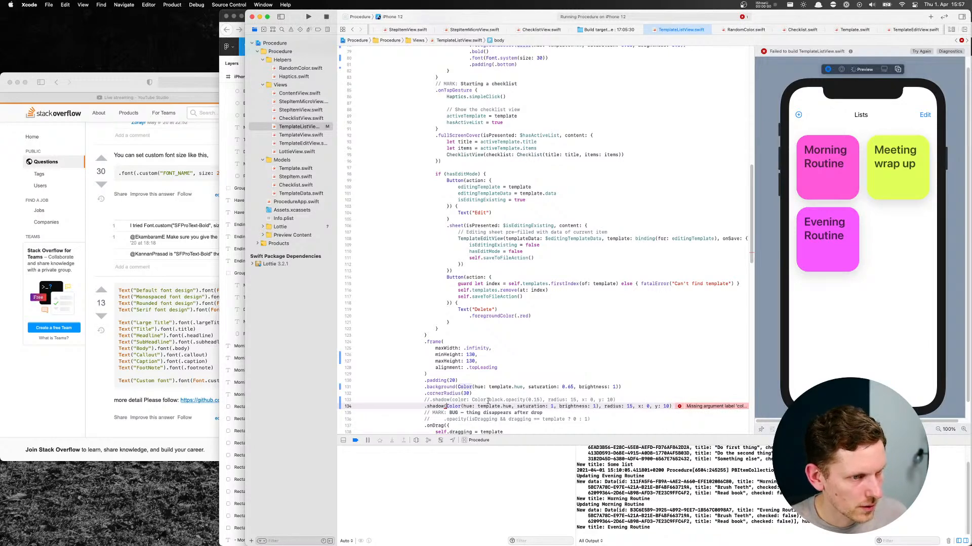
Fix the shadow modifier's error by inserting the missing color: argument label before its Color expression
scroll(538, 396, "down", 1)
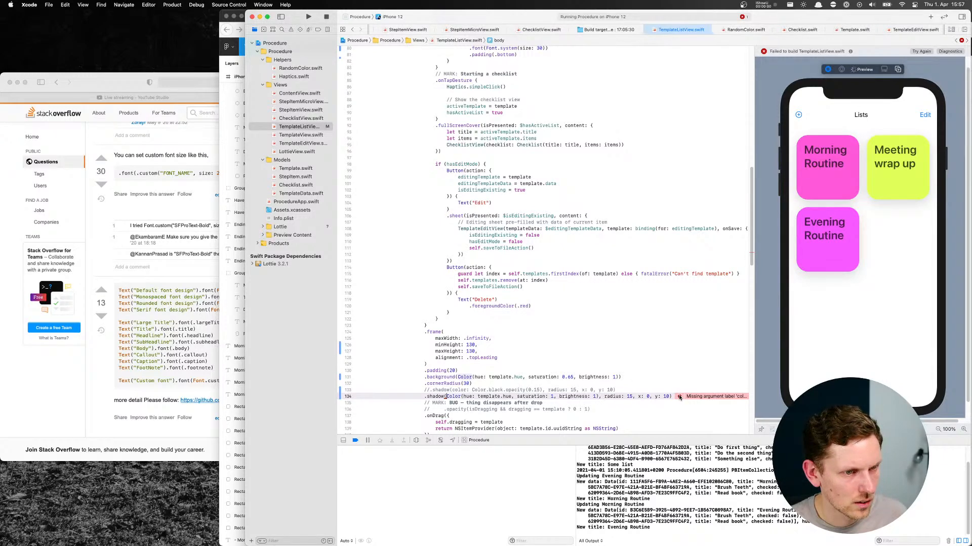
left_click(679, 398)
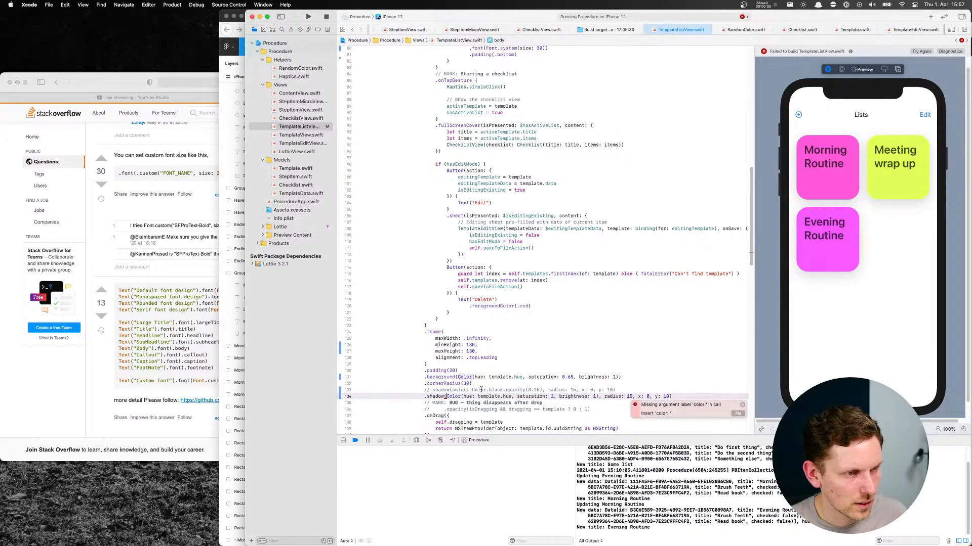
key("Left")
key("Left")
key("Left")
key("Left")
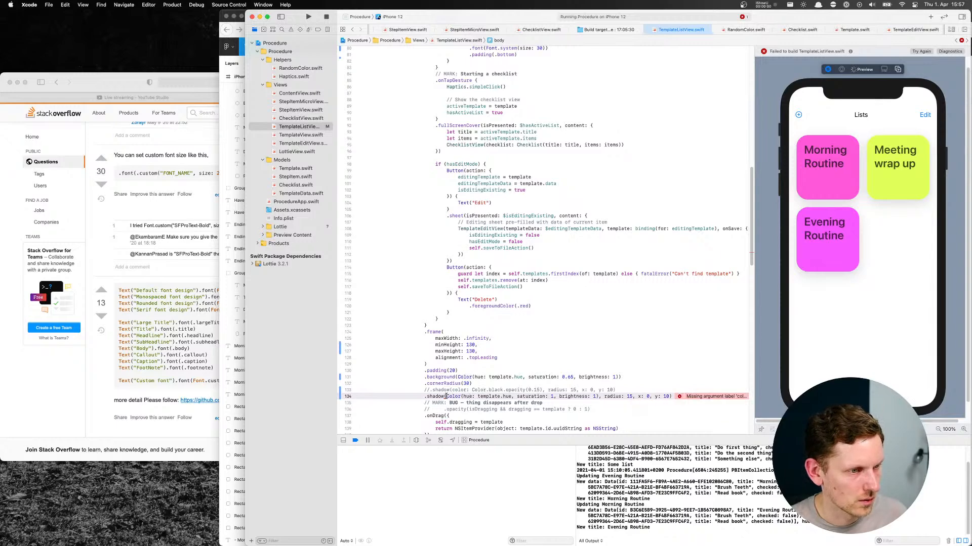
type("color:")
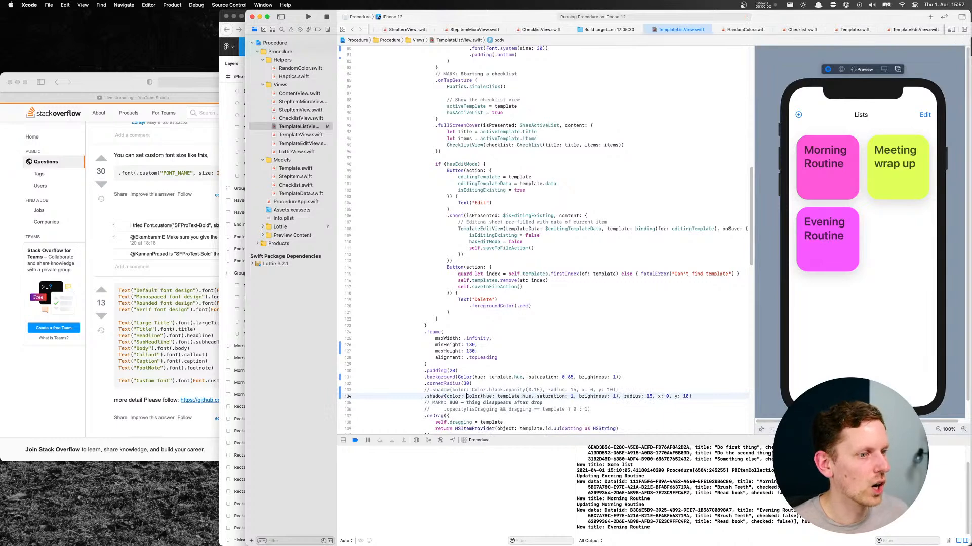
Append .opacity(0.5) to the Color expression in the new shadow modifier
double_click(460, 390)
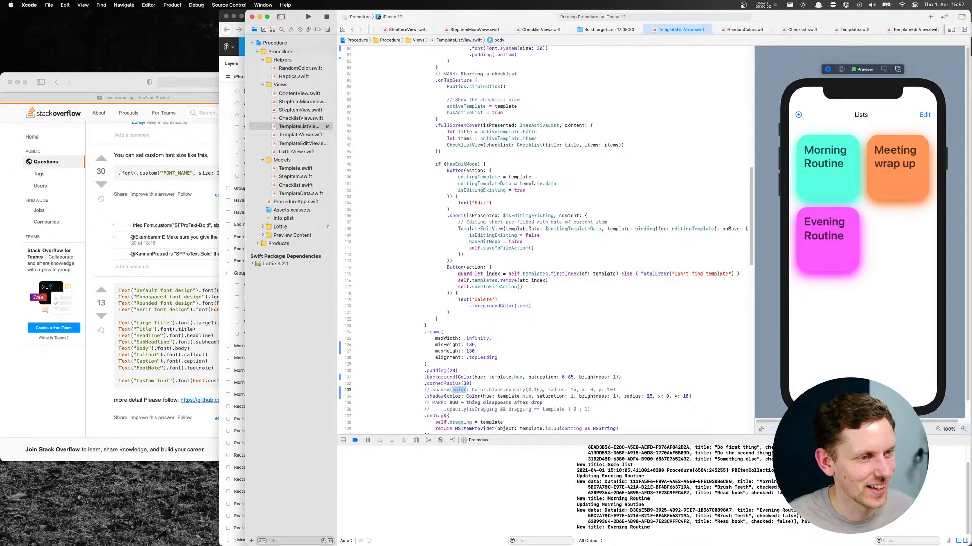
left_click(618, 398)
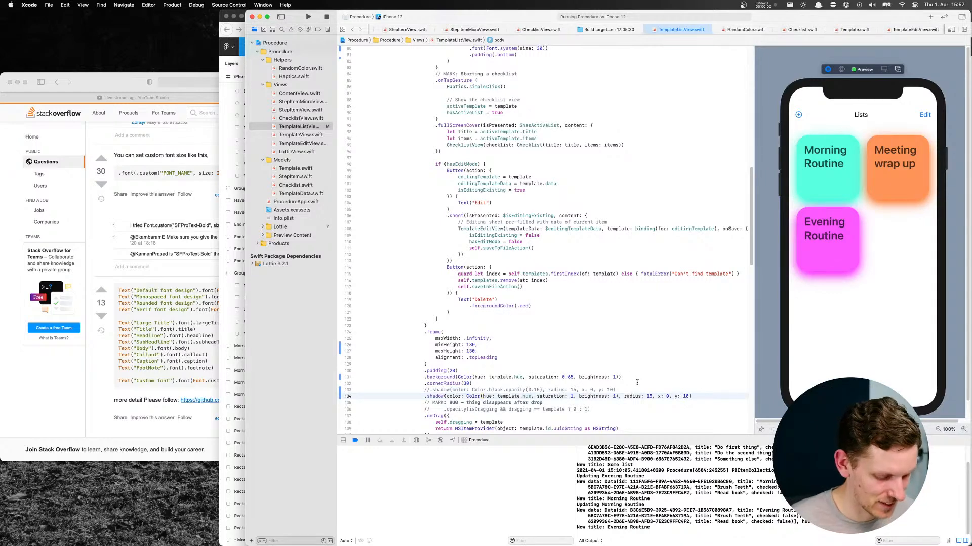
type(".")
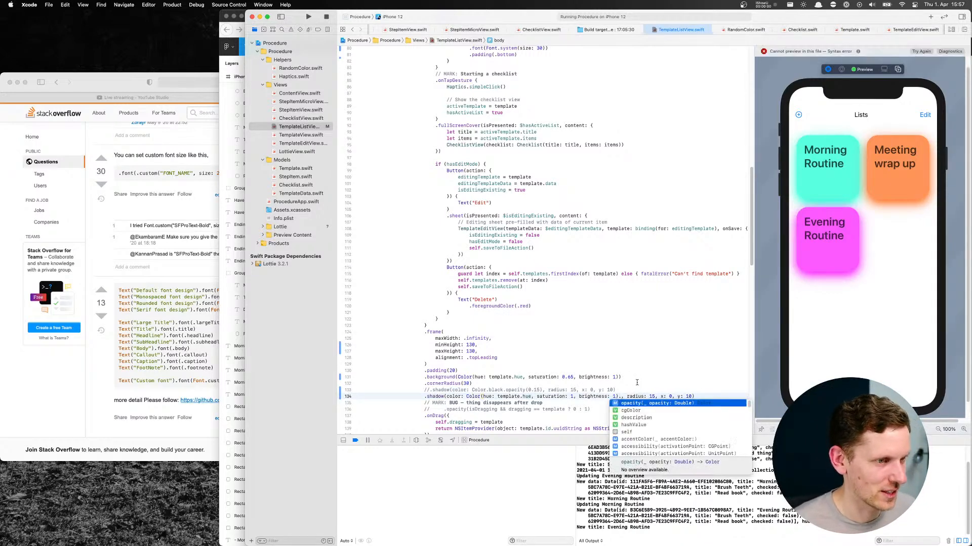
type("opacity")
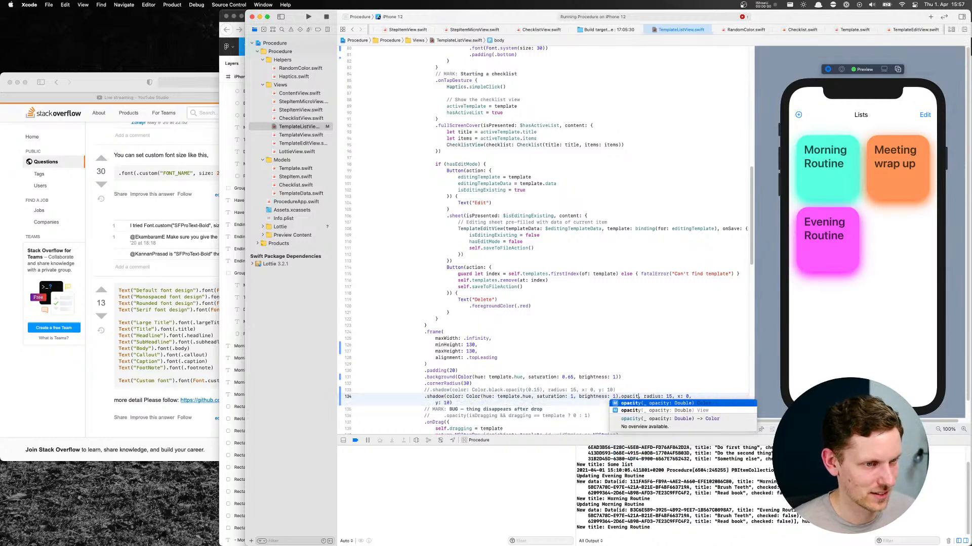
key("Return")
type("0")
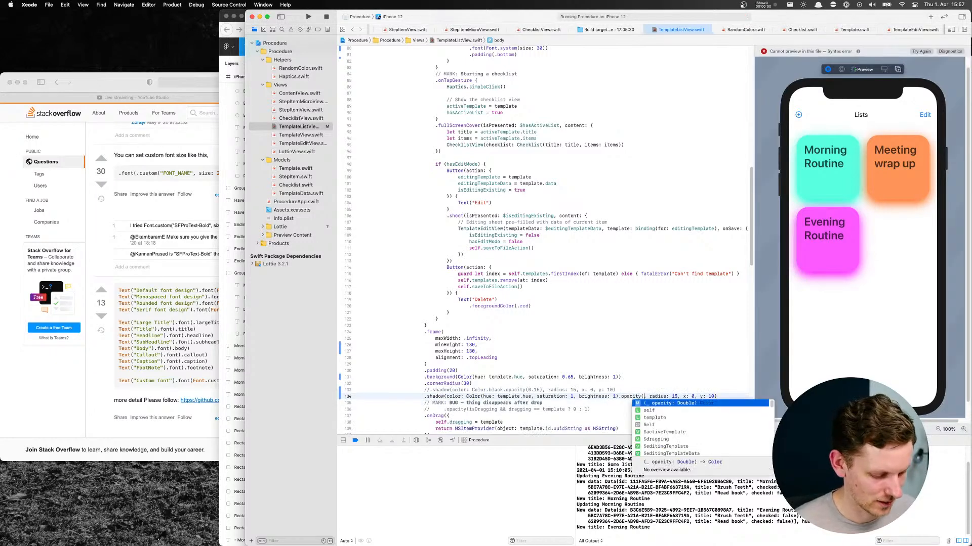
type(".5")
Set the opacity of the tile's hue-based shadow colour to 0.4
key("BackSpace")
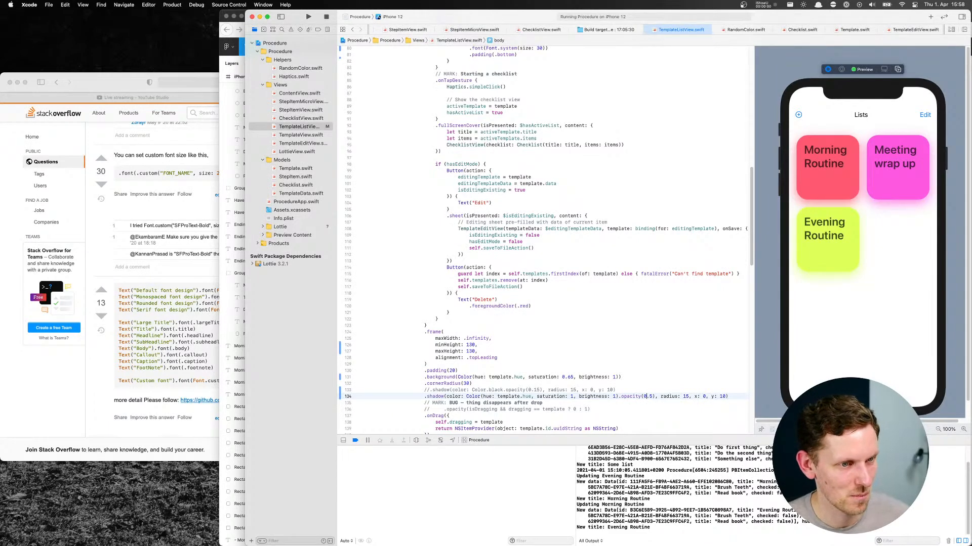
key("BackSpace")
type("4")
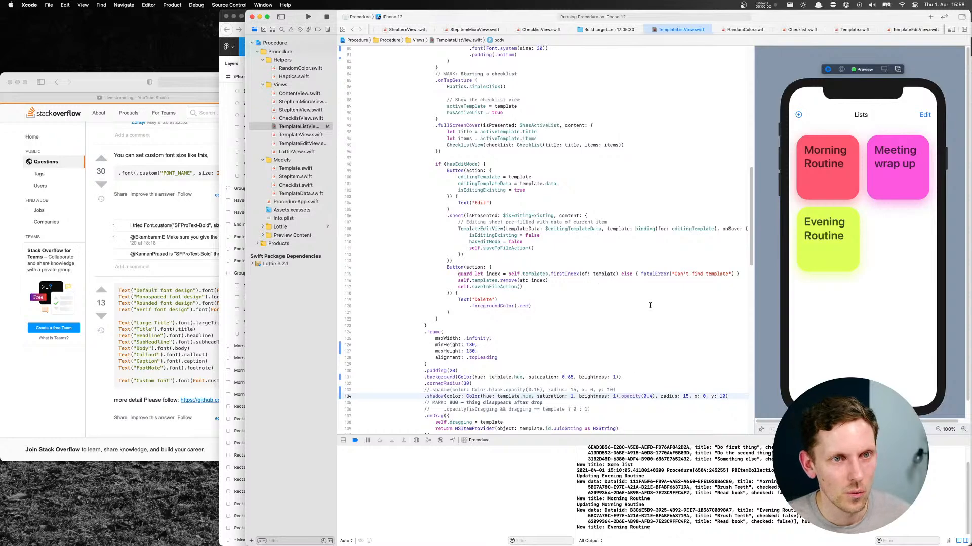
scroll(522, 330, "up", 8)
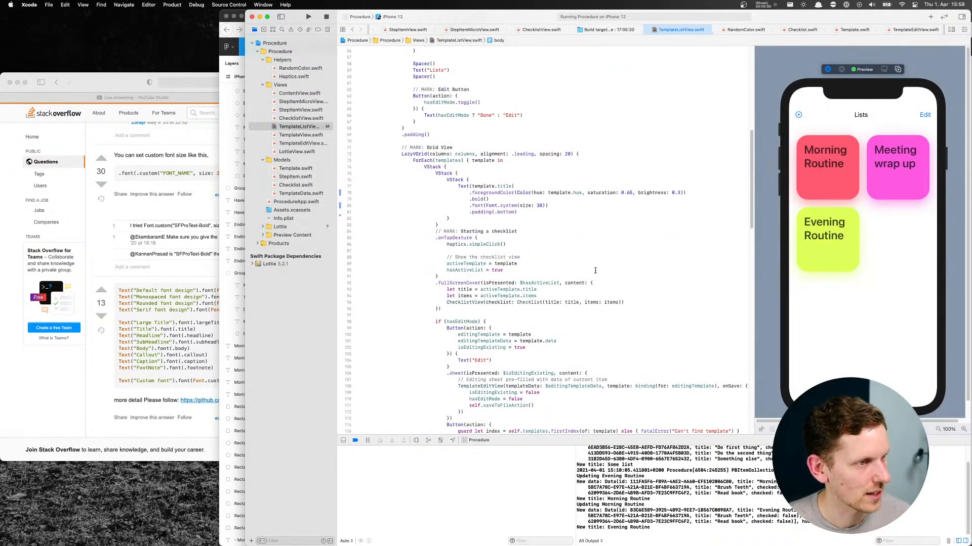
Examine the tile mockups in Figma and the header's Edit button code in Xcode's TemplateListView.swift
key("super+Tab")
scroll(633, 275, "right", 5)
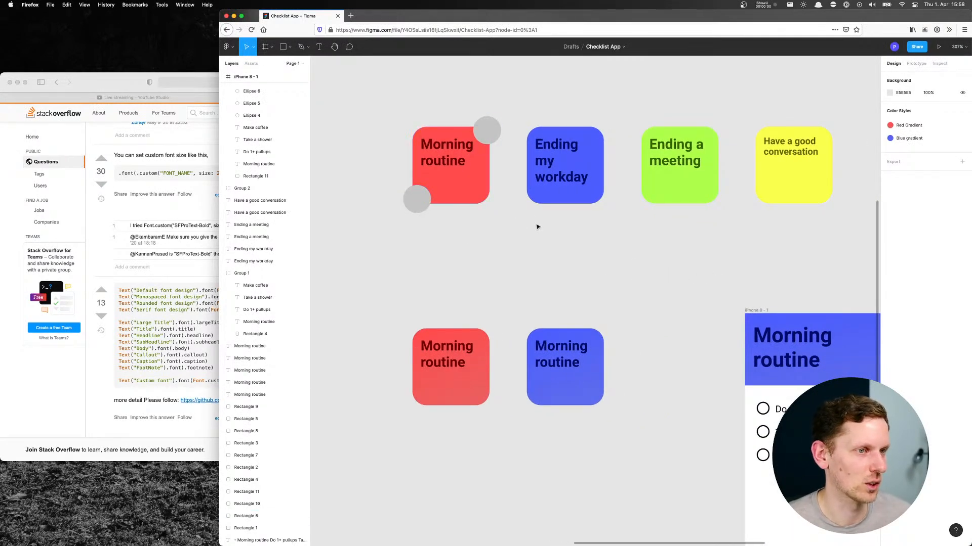
scroll(485, 241, "left", 2)
key("super+Tab")
scroll(509, 215, "up", 10)
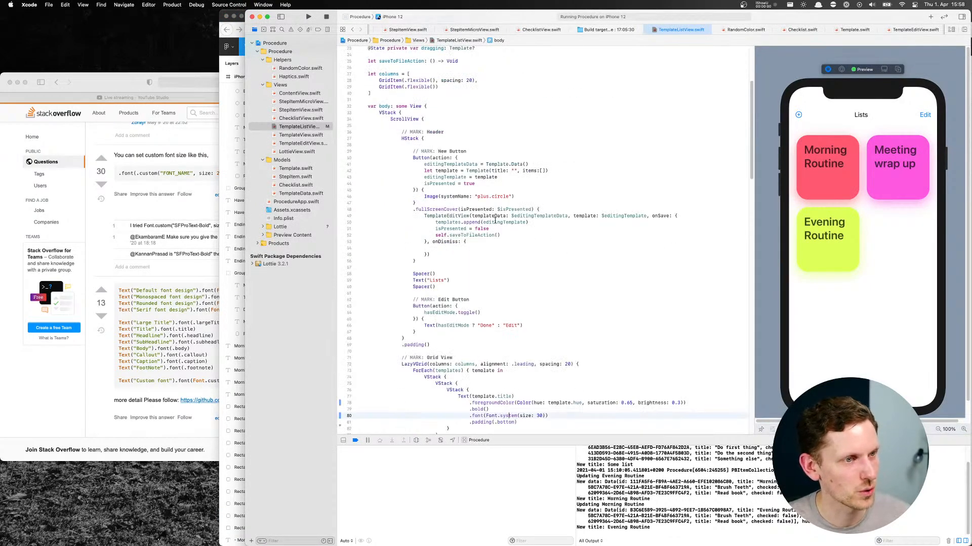
scroll(456, 232, "down", 4)
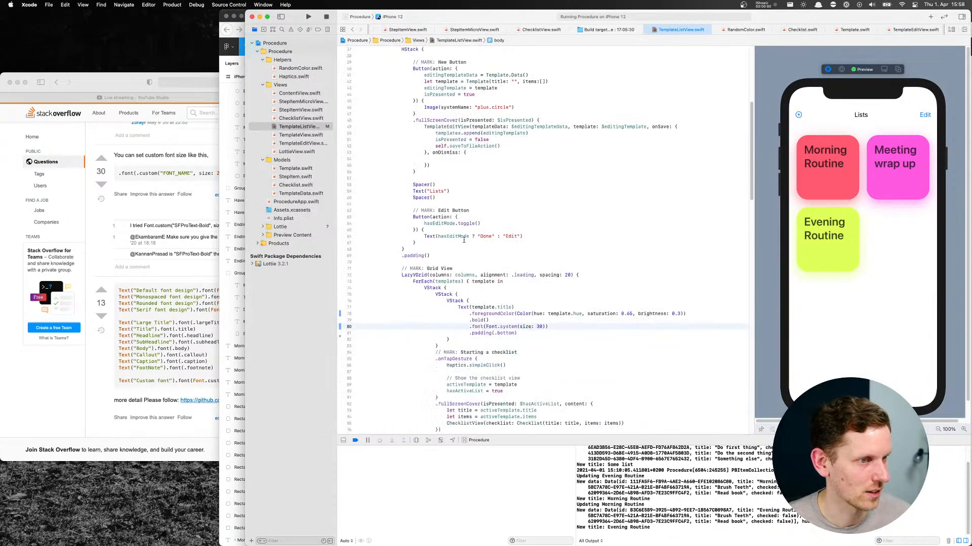
left_click(418, 251)
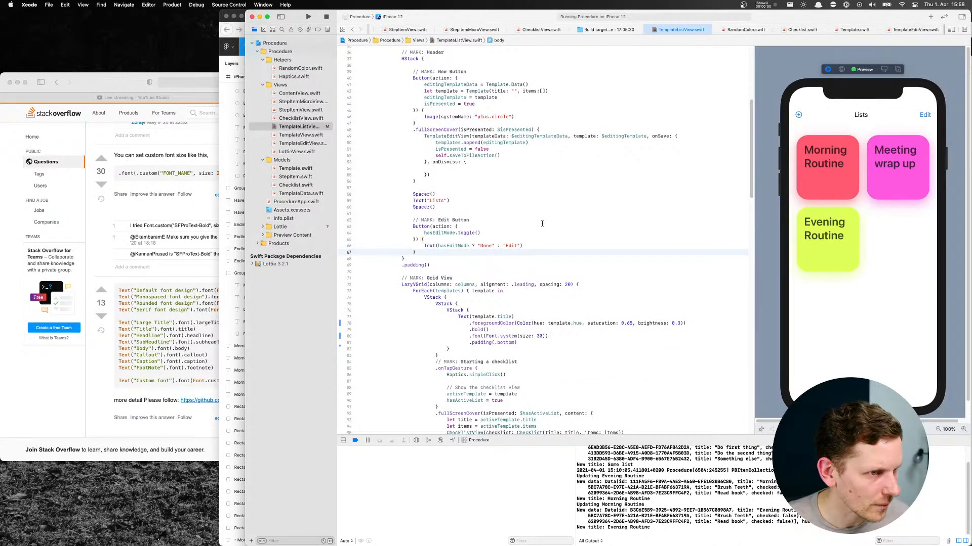
left_click_drag(424, 256, 410, 225)
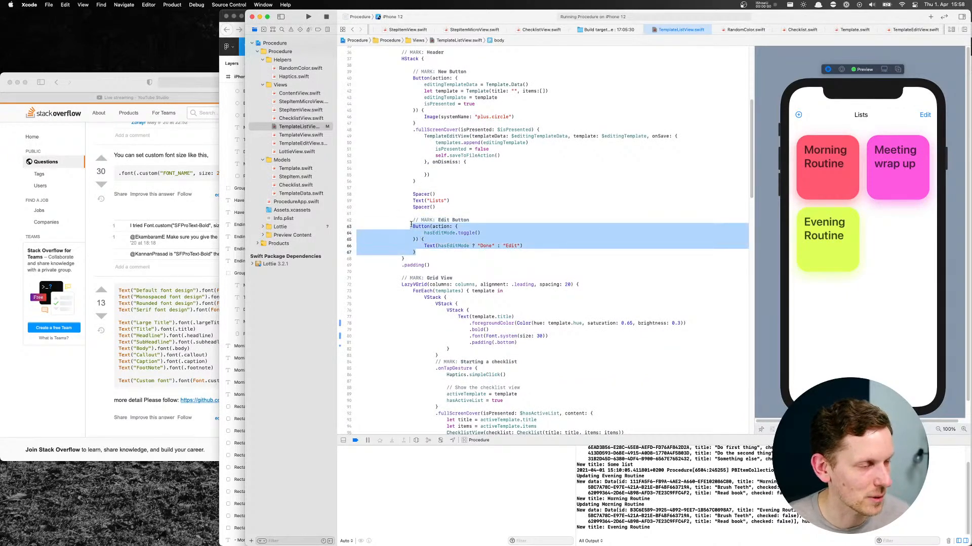
scroll(425, 225, "up", 3)
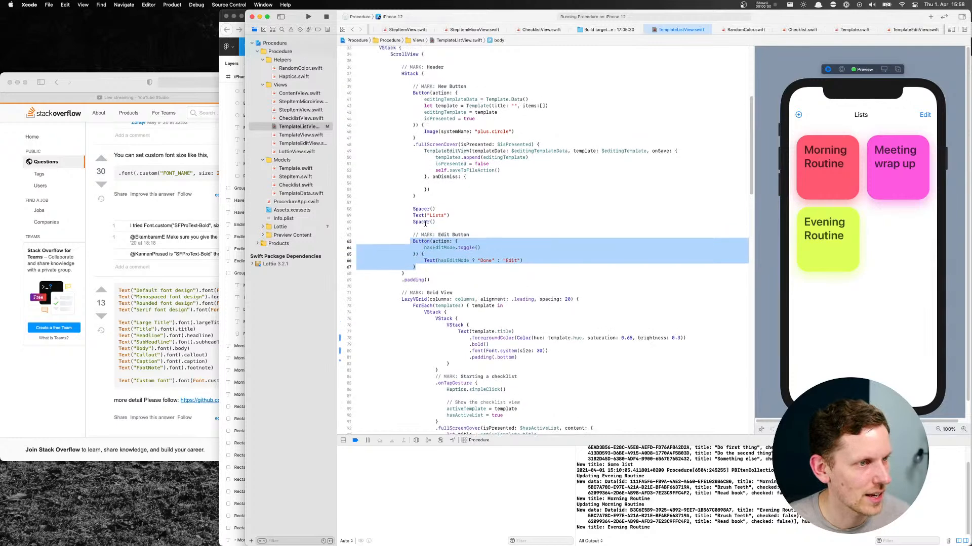
Examine the grid's tile code, including the Edit and Delete buttons inside the hasEditMode condition
scroll(394, 107, "down", 7)
left_click(459, 170)
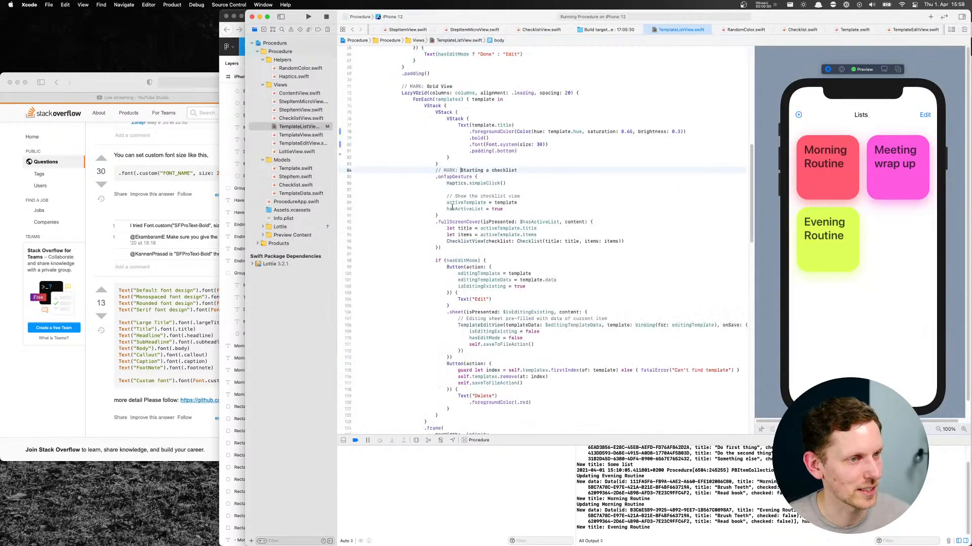
scroll(451, 198, "down", 1)
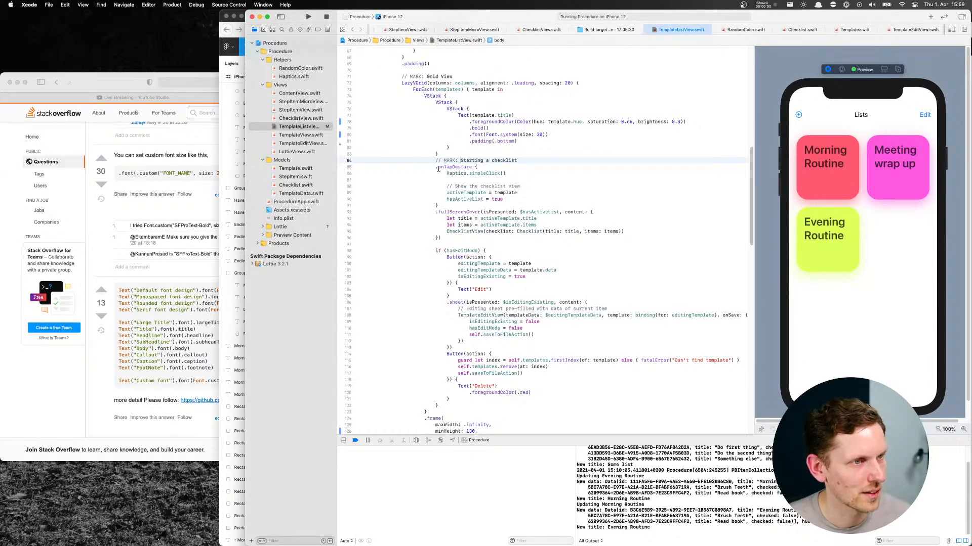
scroll(436, 207, "down", 2)
scroll(436, 207, "down", 5)
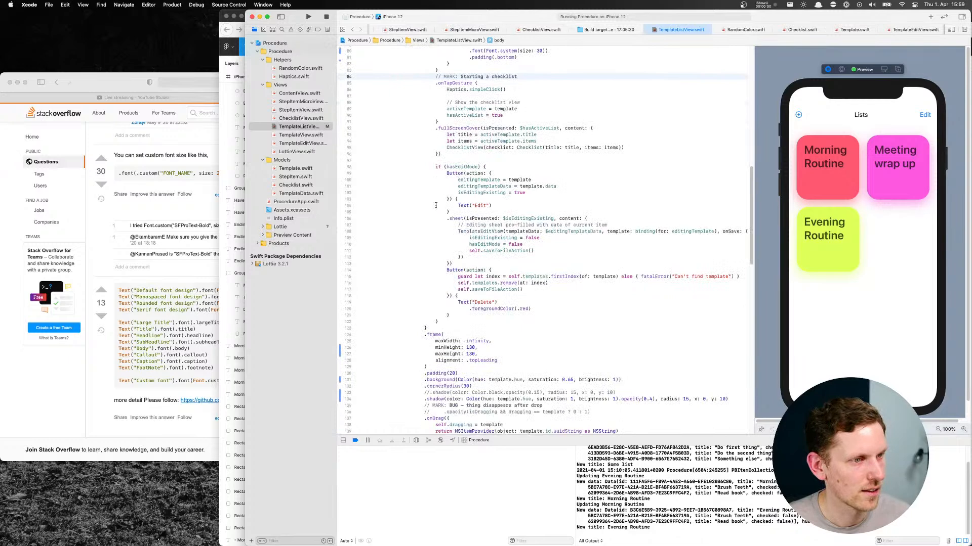
left_click(445, 173)
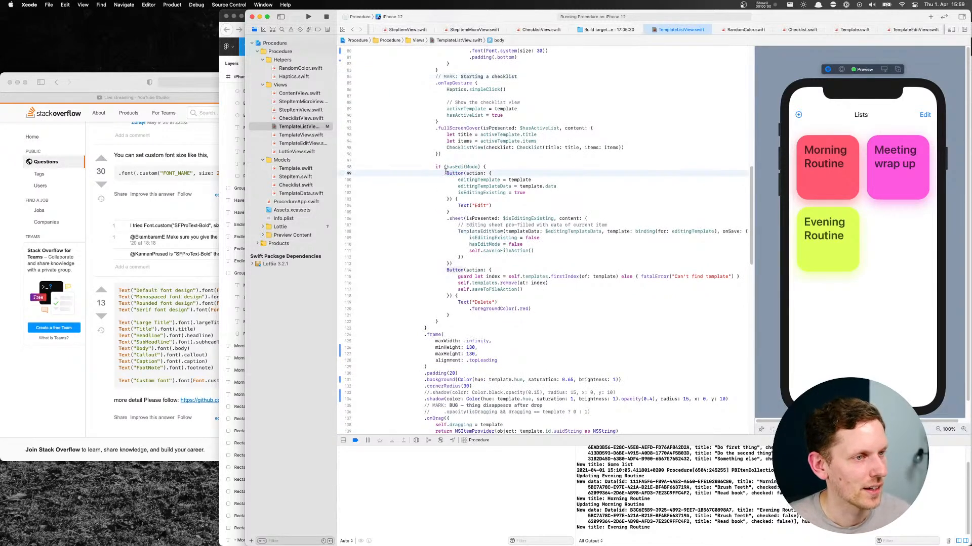
left_click_drag(445, 173, 477, 217)
left_click_drag(481, 191, 466, 306)
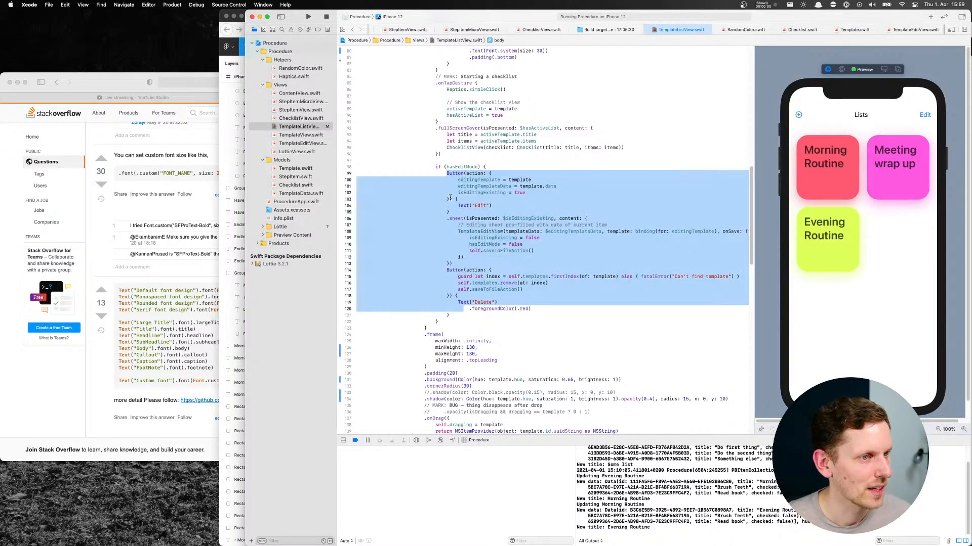
left_click(465, 154)
scroll(465, 172, "up", 5)
scroll(464, 172, "up", 2)
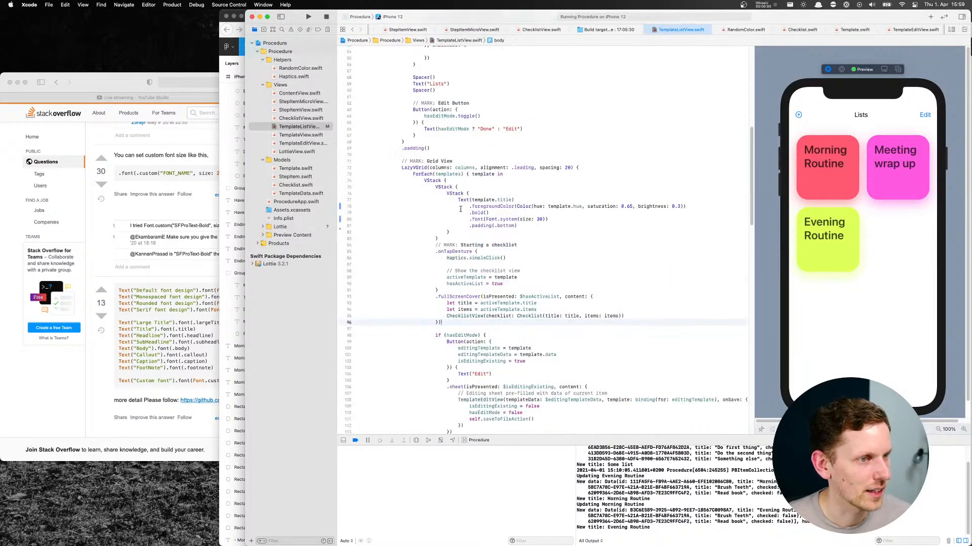
Change the outermost VStack inside the grid's ForEach to a ZStack and turn on edit mode in the live preview
left_click(445, 187, "super")
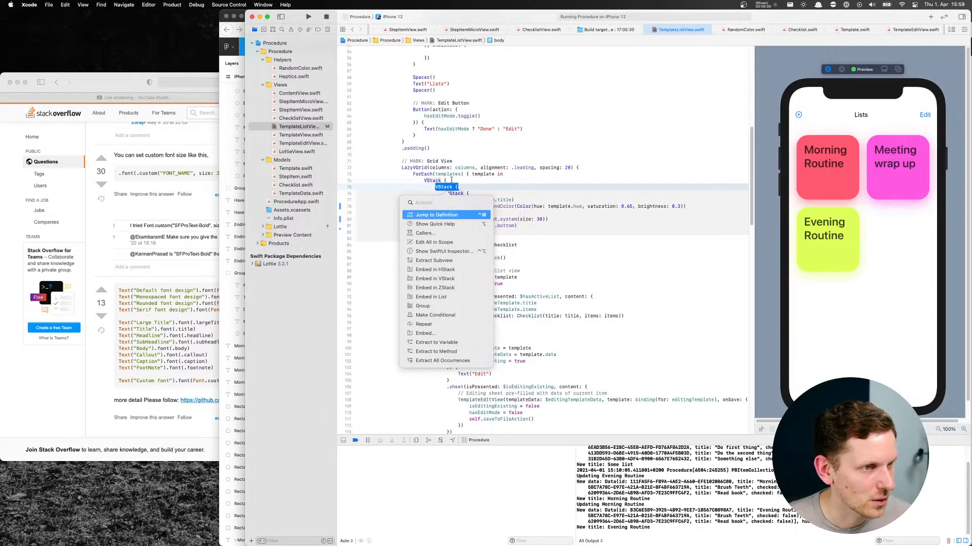
left_click(450, 181)
left_click(444, 186, "super")
left_click(433, 180, "super")
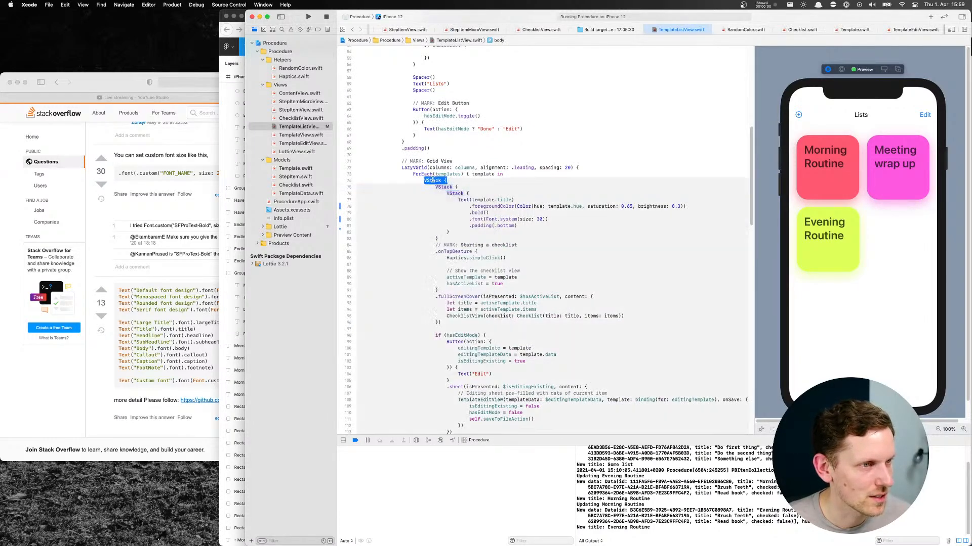
scroll(515, 204, "down", 7)
scroll(515, 204, "up", 2)
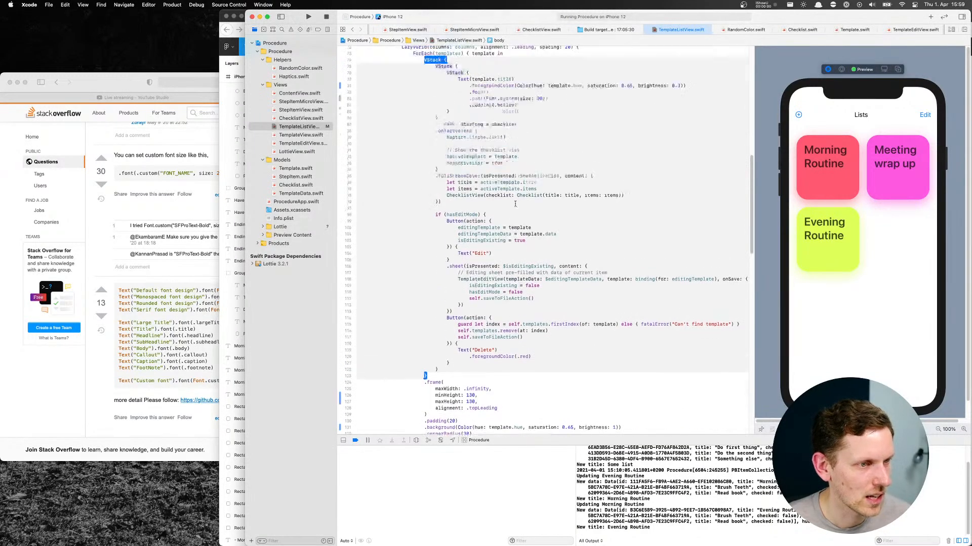
scroll(516, 204, "up", 3)
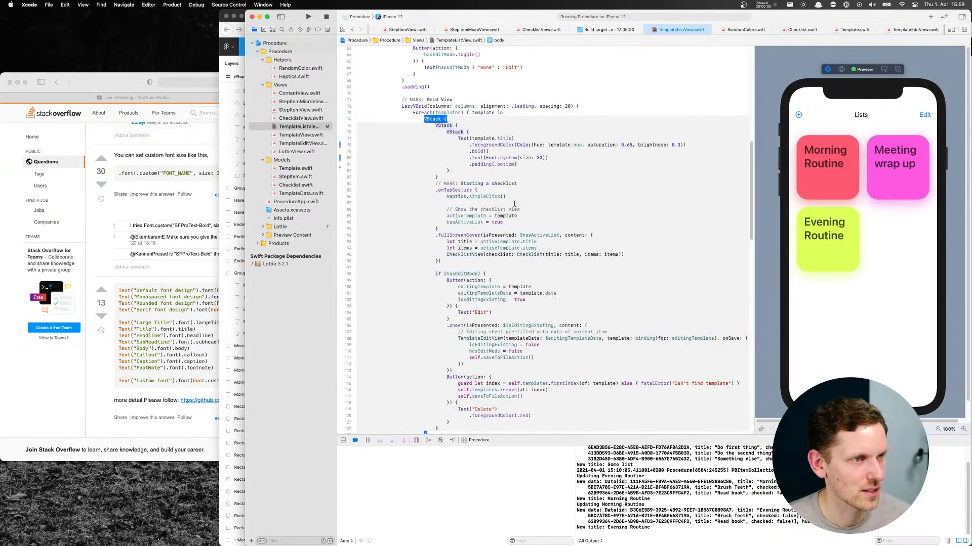
left_click(429, 120)
left_click(425, 118)
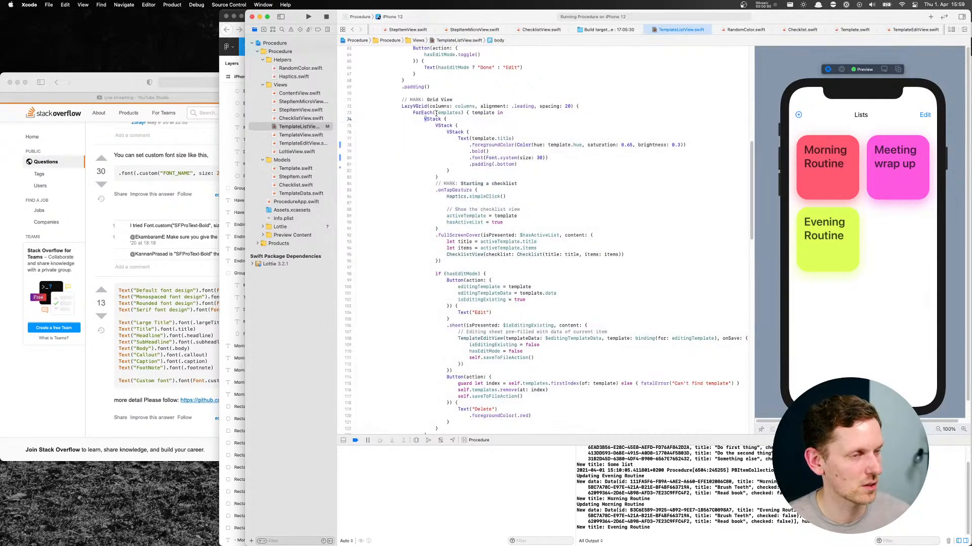
type("Z")
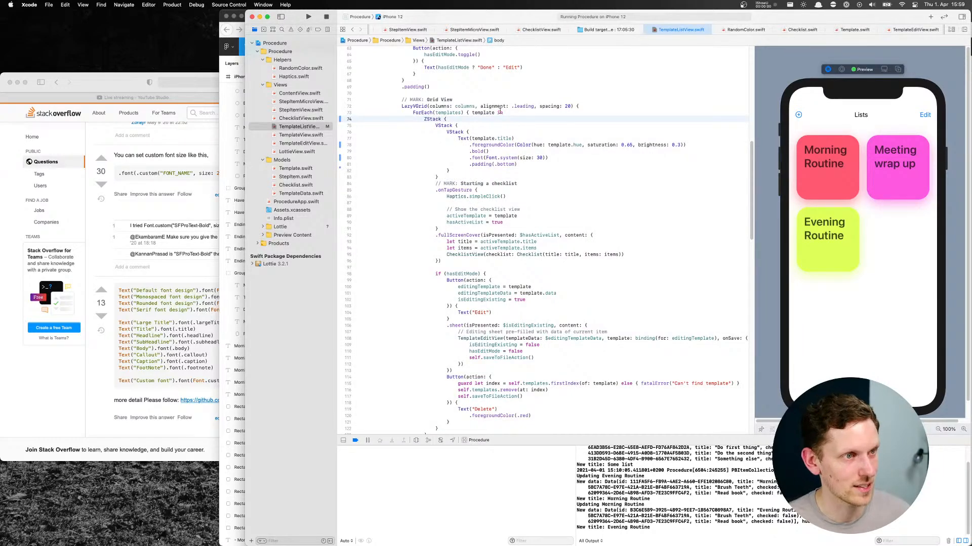
left_click(925, 115)
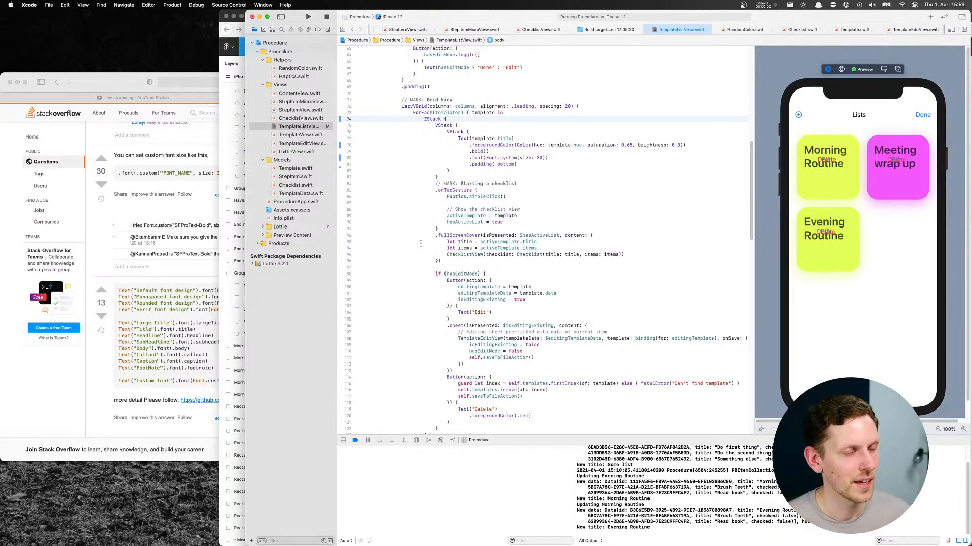
Add a .background(Color.white) modifier to the tile's Edit button and turn on edit mode in the refreshed preview
scroll(420, 240, "down", 1)
scroll(420, 240, "down", 6)
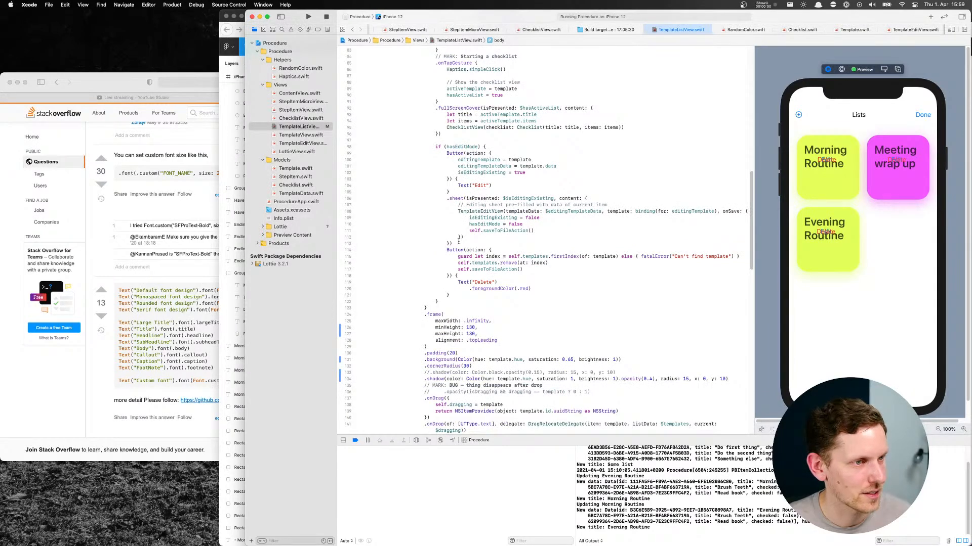
left_click(476, 193)
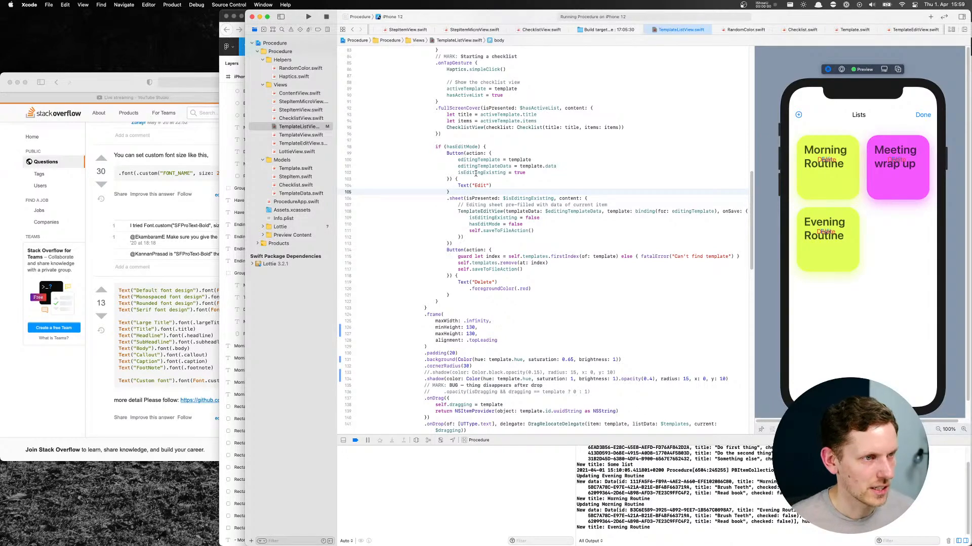
key("Return")
type(".background(Colord.white")
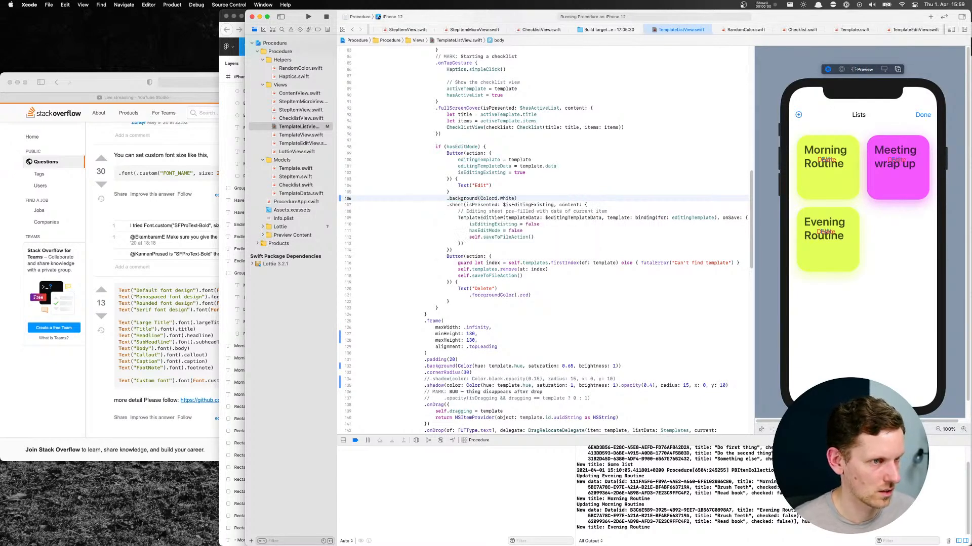
key("XF86AudioRaiseVolume")
key("BackSpace")
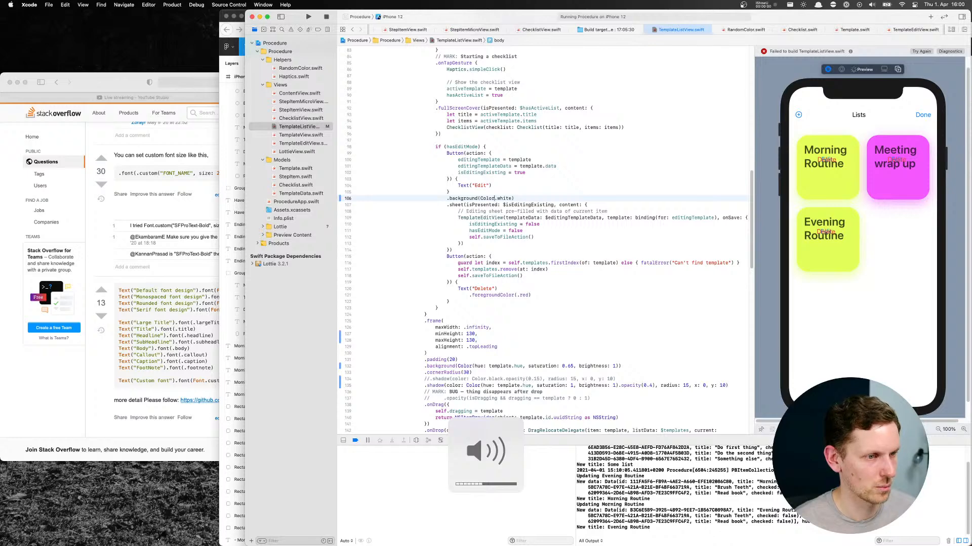
key("super+Right")
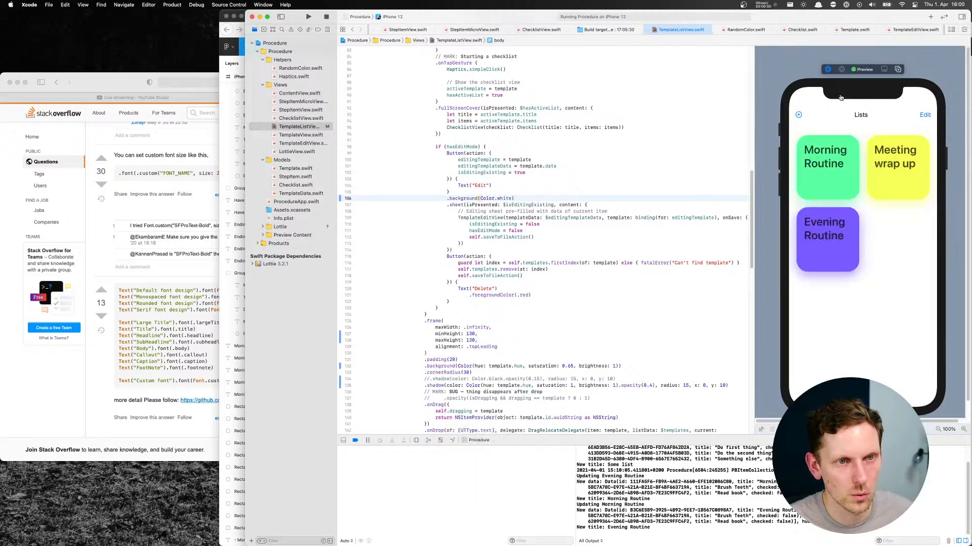
left_click(924, 115)
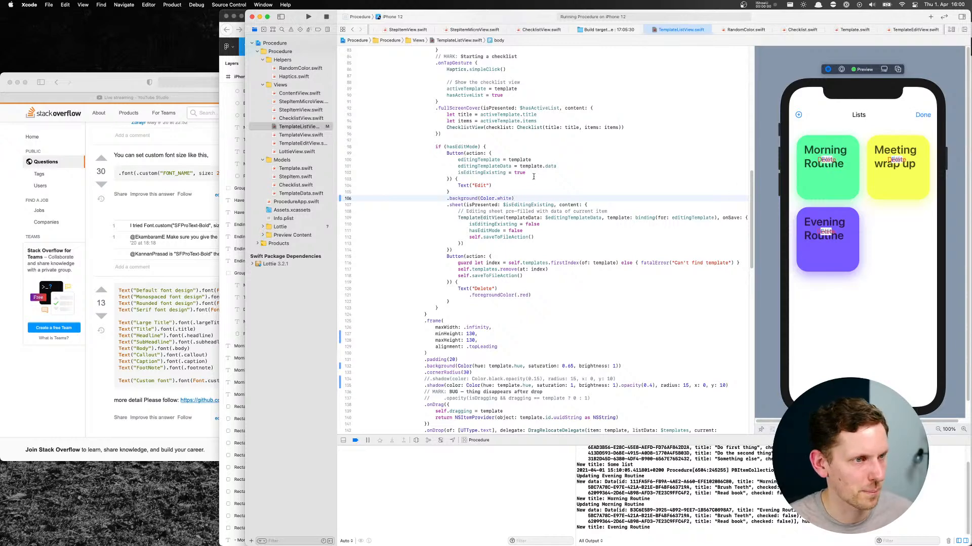
Copy the Edit button's .background(Color.white) modifier to a new line after the tile's Delete button
left_click_drag(513, 198, 448, 199)
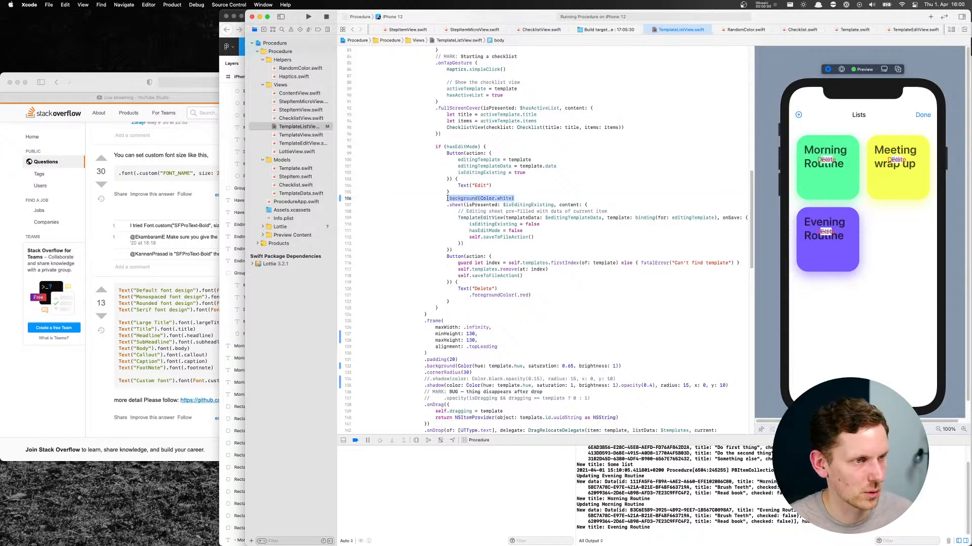
left_click(459, 302)
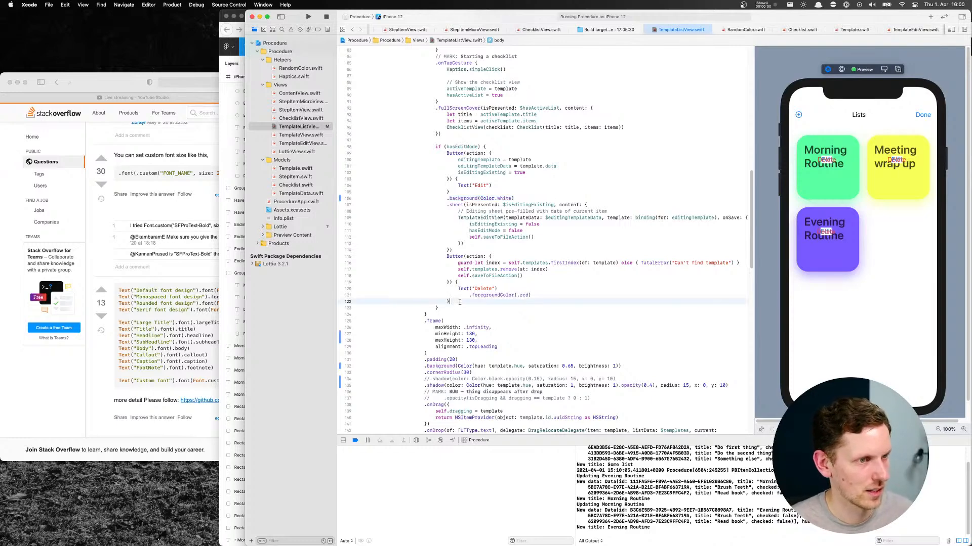
key("Return")
type(".background(Color.white)")
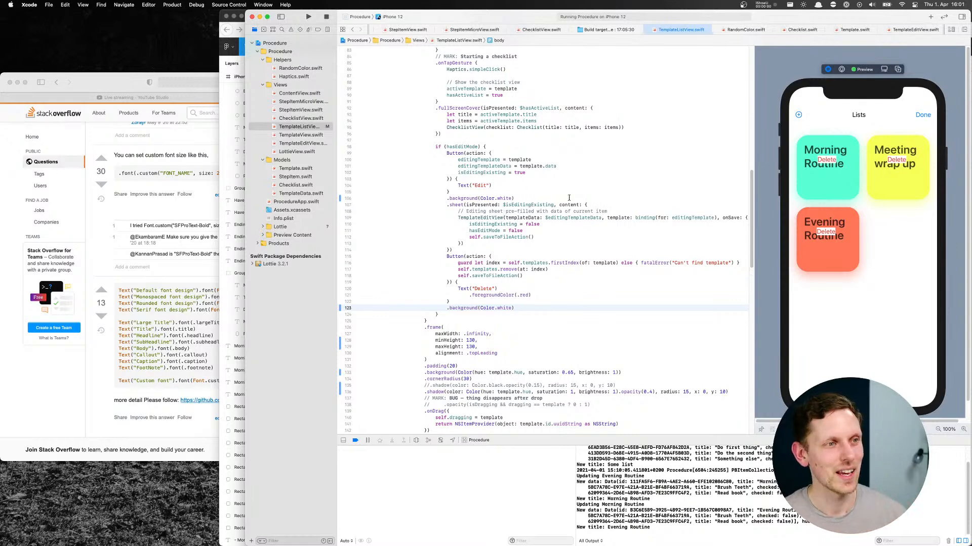
Switch to OBS to bring up the streaming scenes
mouse_move(499, 544)
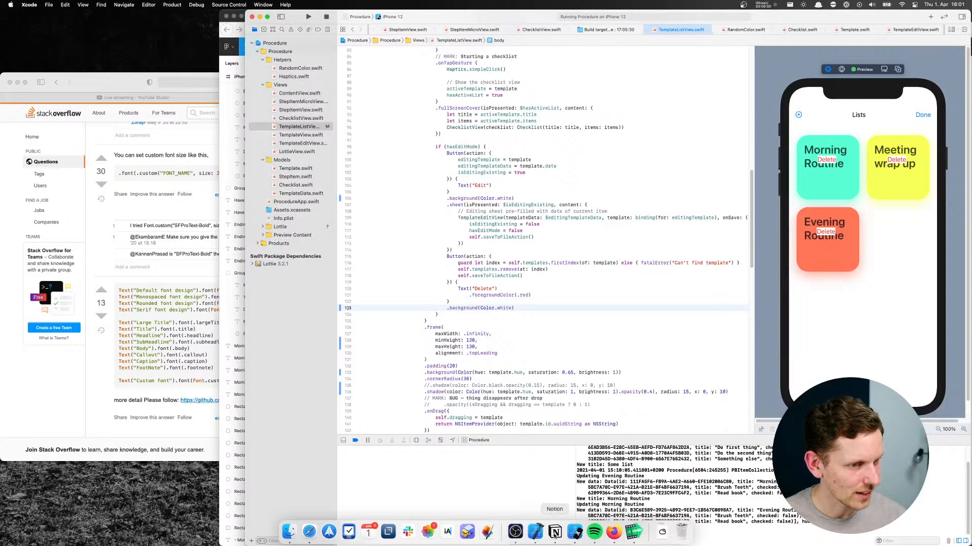
left_click(515, 532)
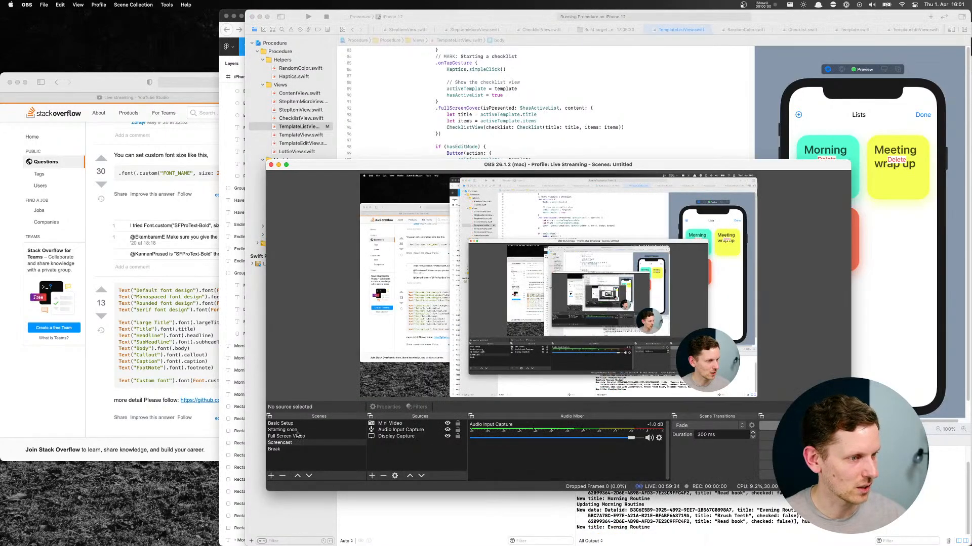